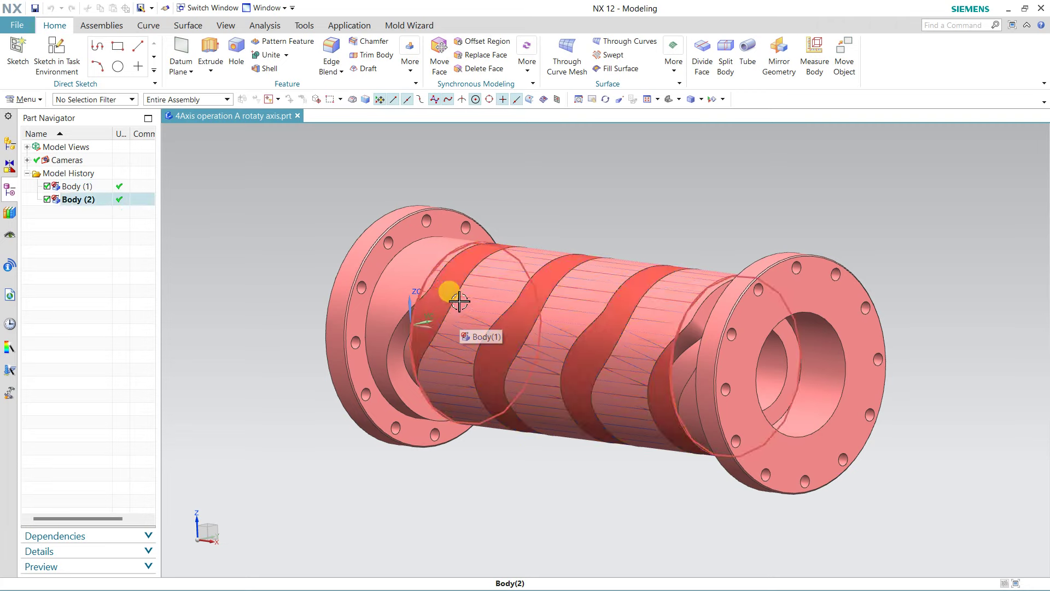
Step: Toggle Body (1) and Body (2) visibility to inspect the shaft and blue cylinder separately
mouse_move(458, 298)
middle_mouse_down()
mouse_move(520, 291)
mouse_move(527, 272)
mouse_move(487, 286)
middle_mouse_up()
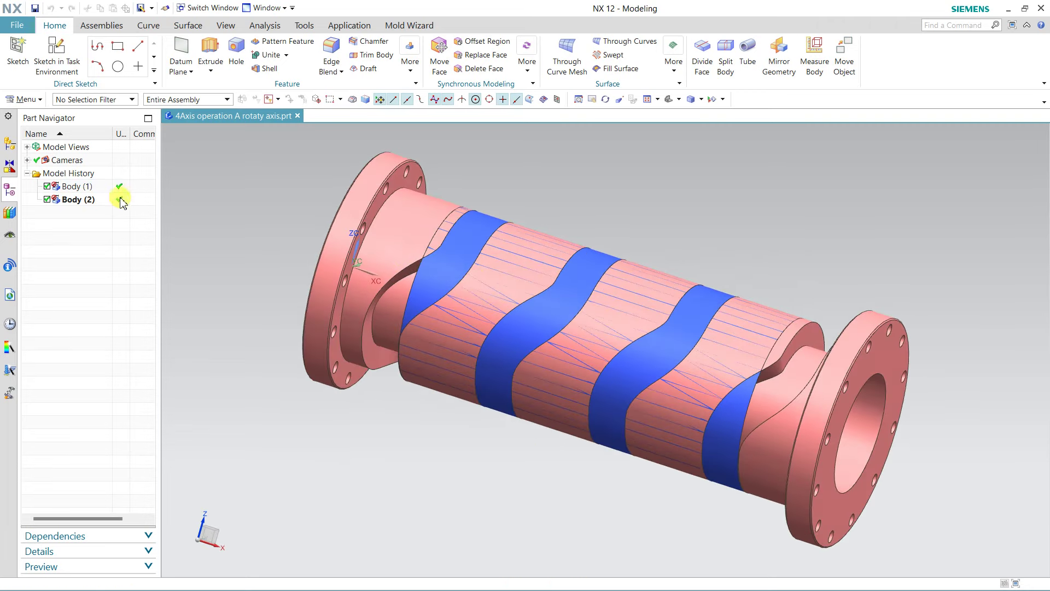
left_click(47, 200)
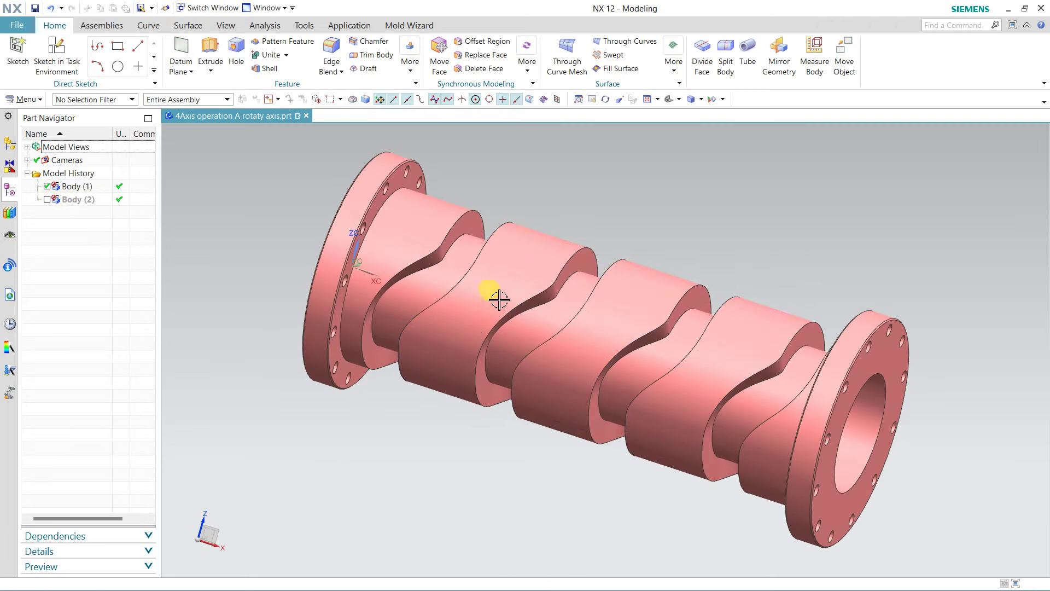
mouse_move(499, 300)
middle_mouse_down()
mouse_move(475, 376)
mouse_move(506, 301)
mouse_move(499, 282)
mouse_move(481, 336)
mouse_move(499, 337)
mouse_move(439, 298)
middle_mouse_up()
left_click(47, 200)
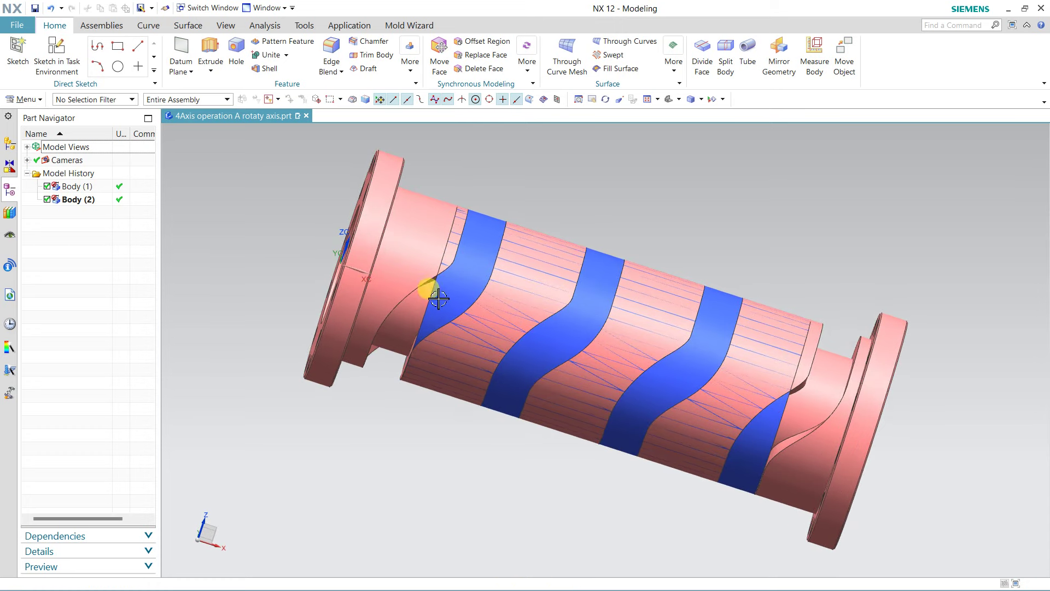
left_click(47, 186)
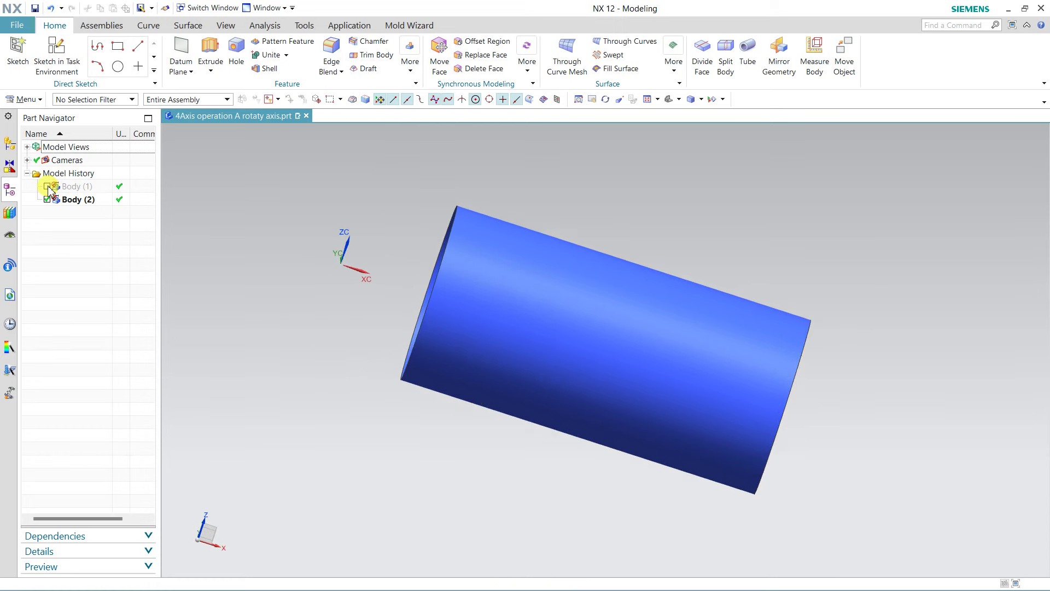
mouse_move(418, 360)
middle_mouse_down()
mouse_move(516, 398)
mouse_move(412, 371)
mouse_move(429, 389)
middle_mouse_up()
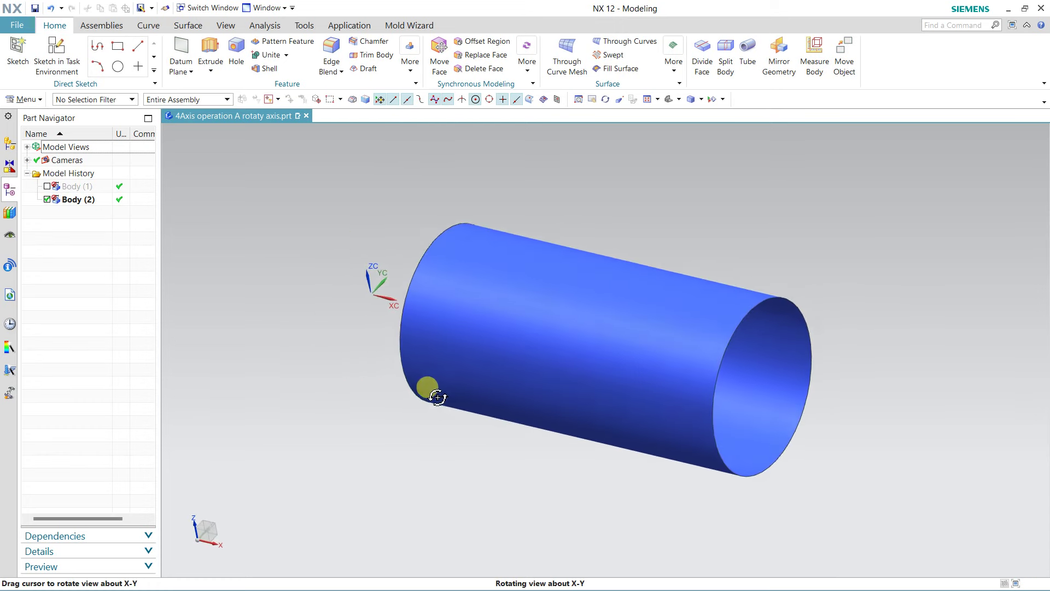
left_click(47, 187)
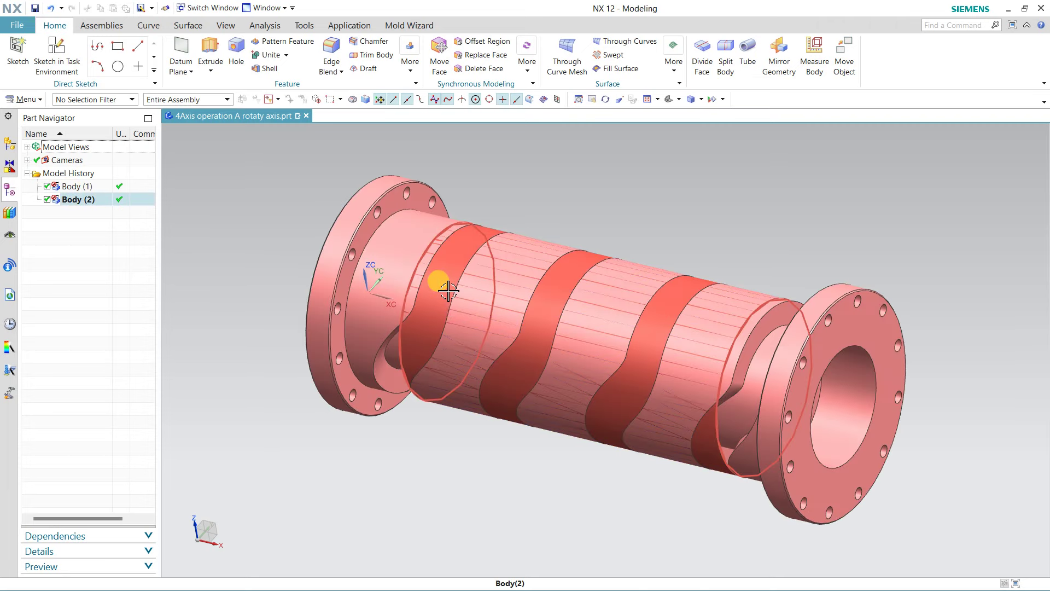
Step: Hide Body (2) so only the grooved flanged shaft remains visible
right_click(67, 204)
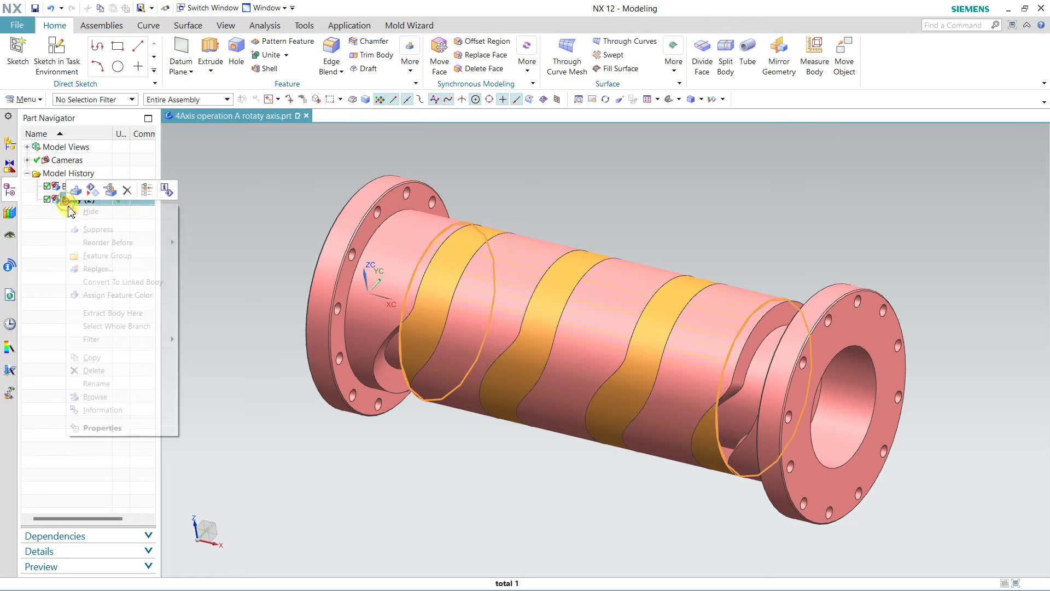
left_click(73, 211)
mouse_move(253, 297)
middle_mouse_down()
mouse_move(265, 300)
mouse_move(285, 253)
mouse_move(265, 293)
middle_mouse_up()
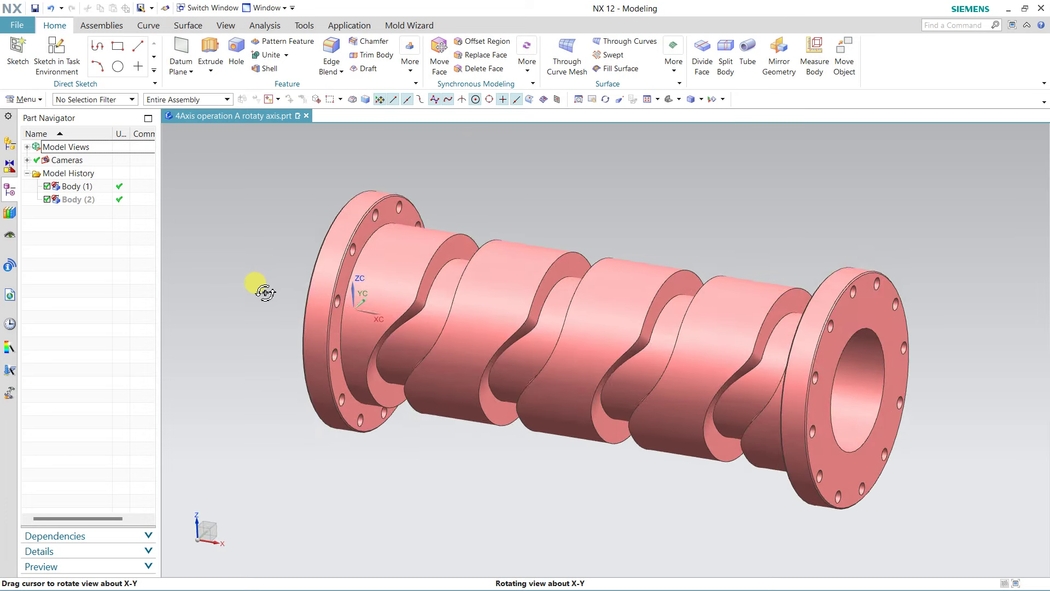
Step: Start an Offset Curve in Face from the groove edge, picking the groove face with the Single Face filter
left_click(149, 27)
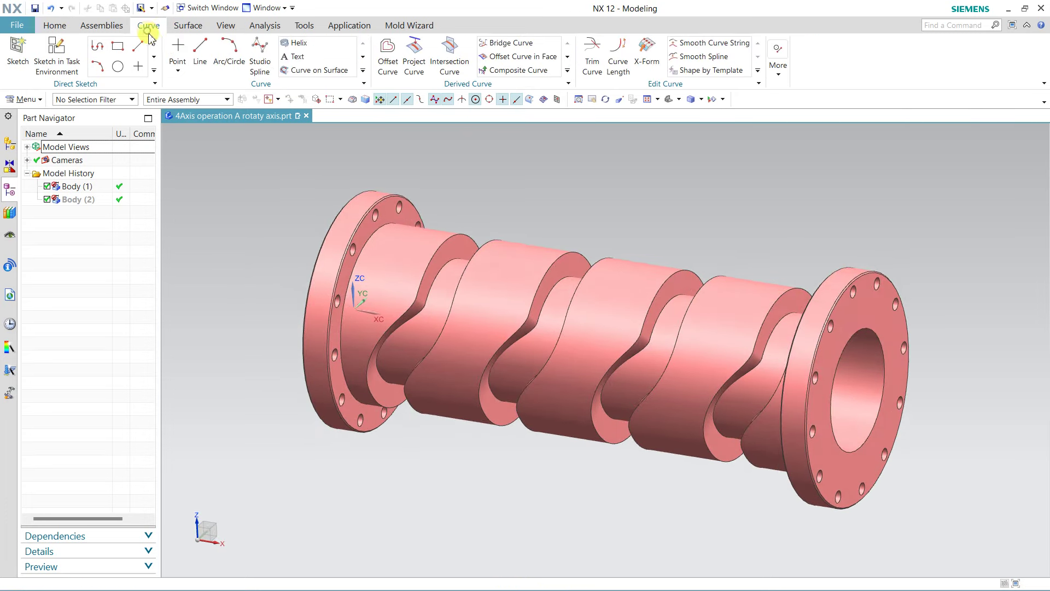
left_click(510, 56)
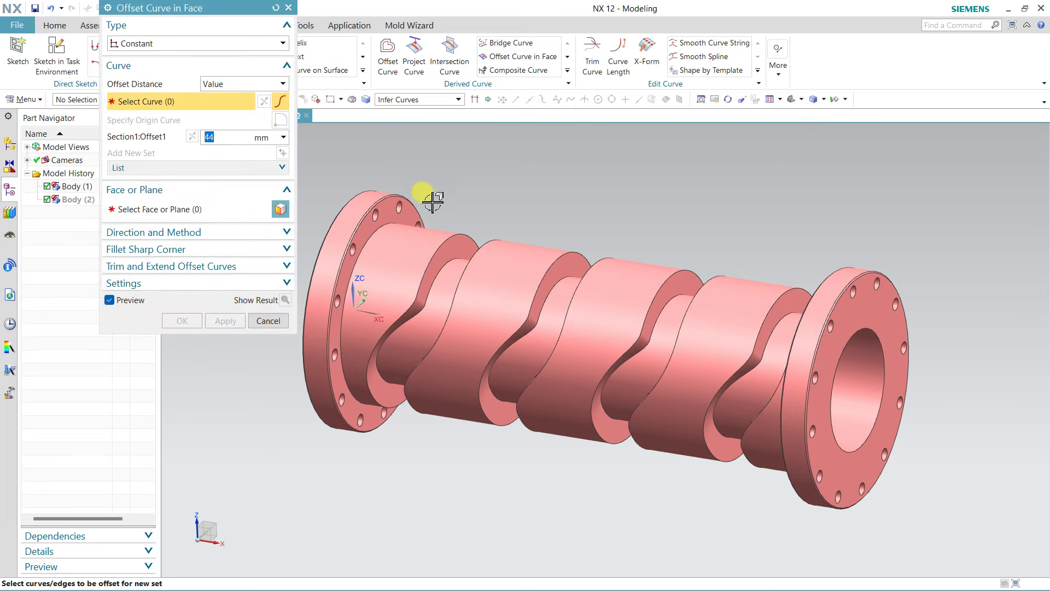
left_click(439, 267)
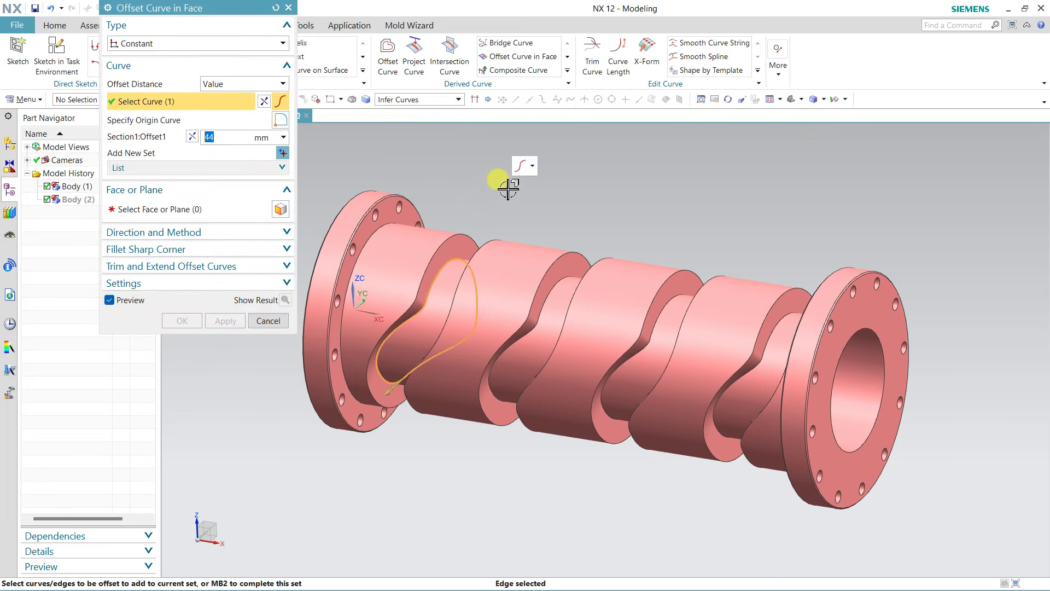
left_click(176, 209)
left_click(397, 99)
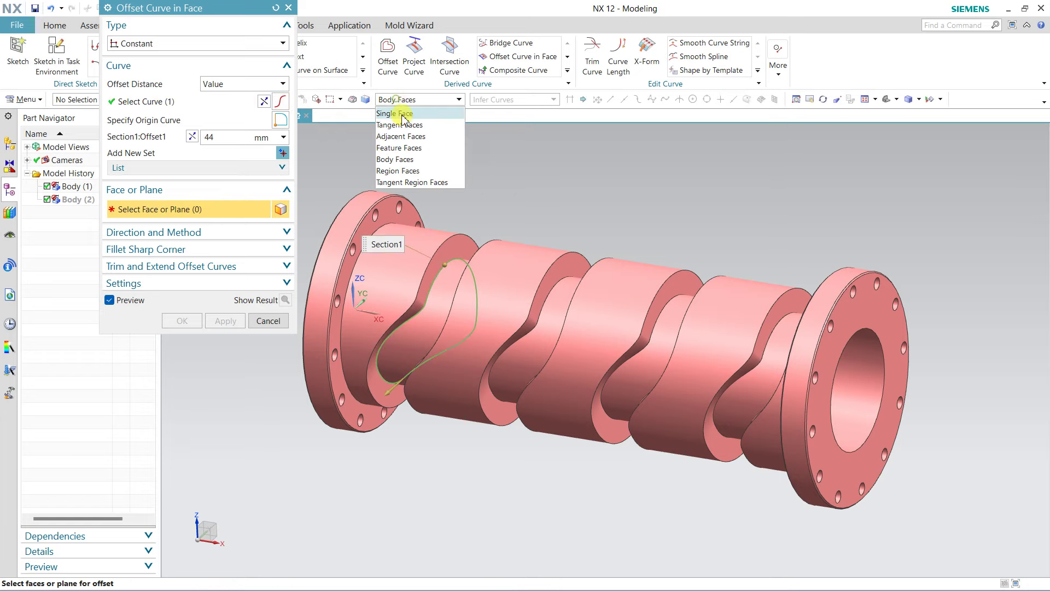
left_click(403, 114)
left_click(445, 281)
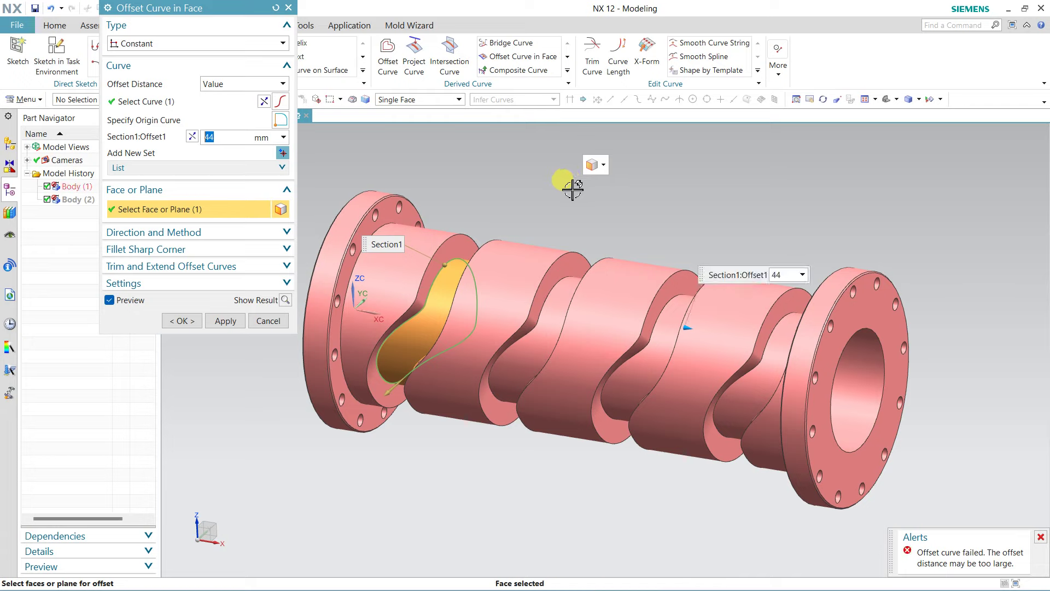
middle_click_drag(509, 210, 471, 210)
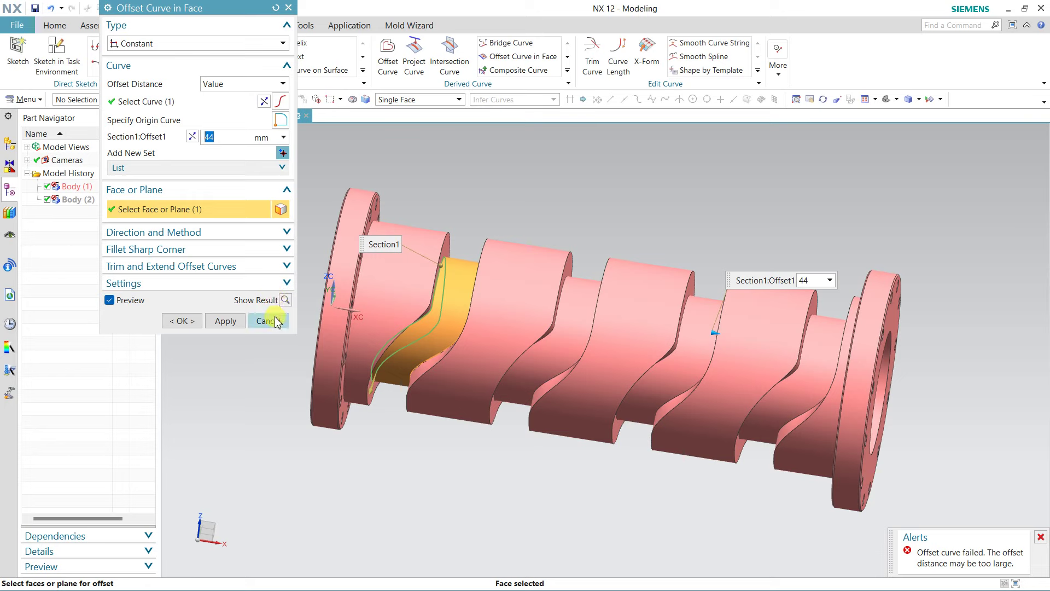
Step: Replace the failing 44 mm offset with 3 mm and create the offset curve
left_click(184, 323)
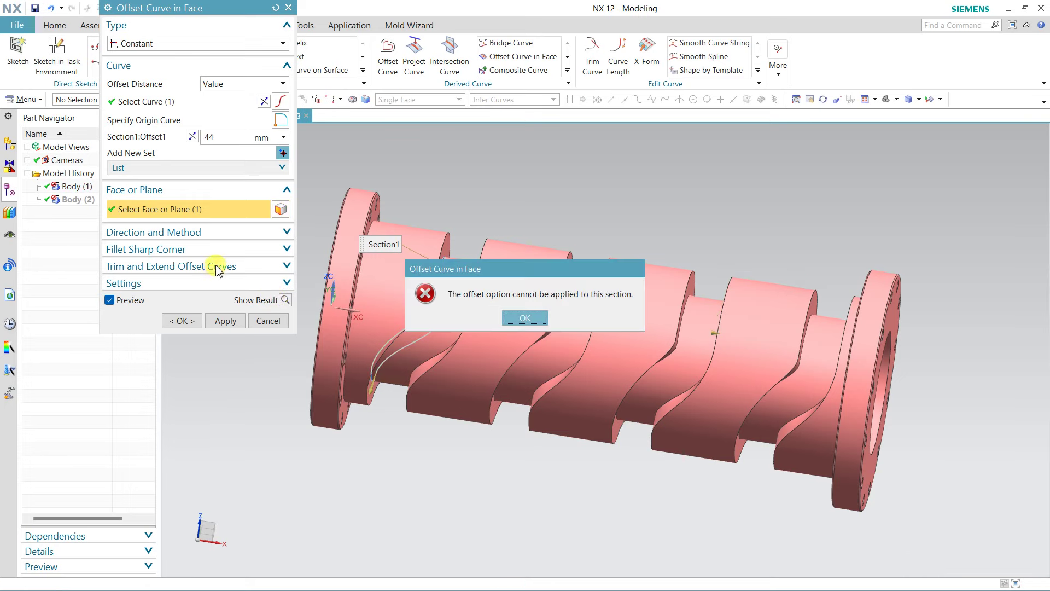
left_click(525, 318)
double_click(222, 137)
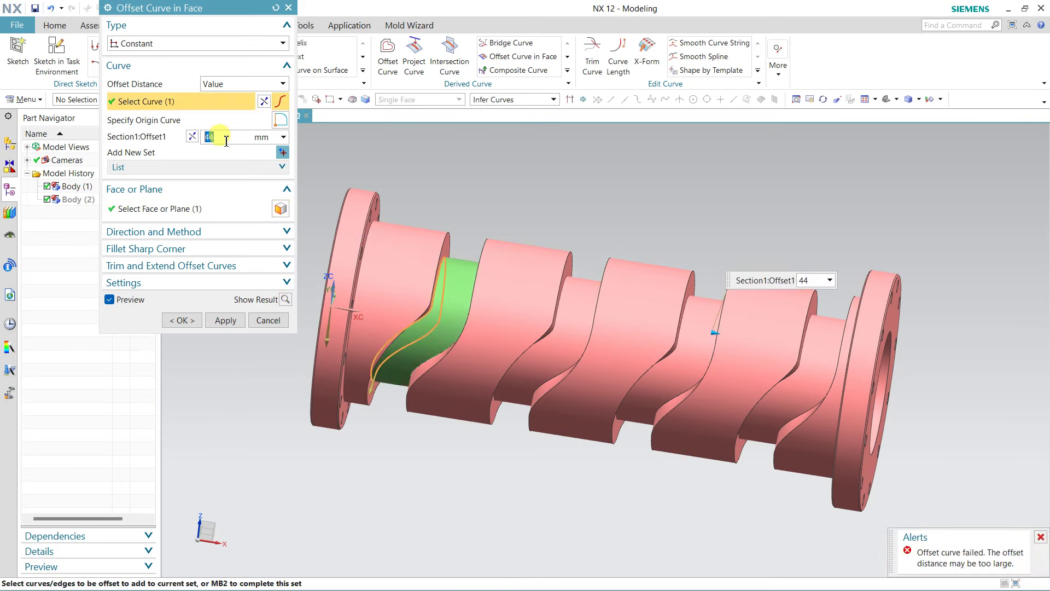
type("3")
key("Return")
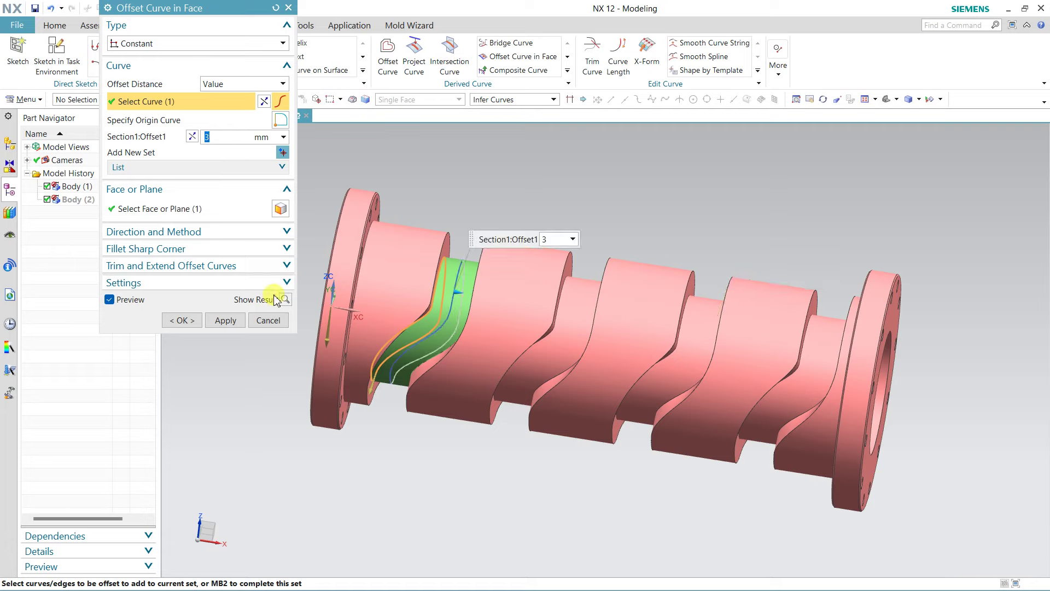
left_click(178, 324)
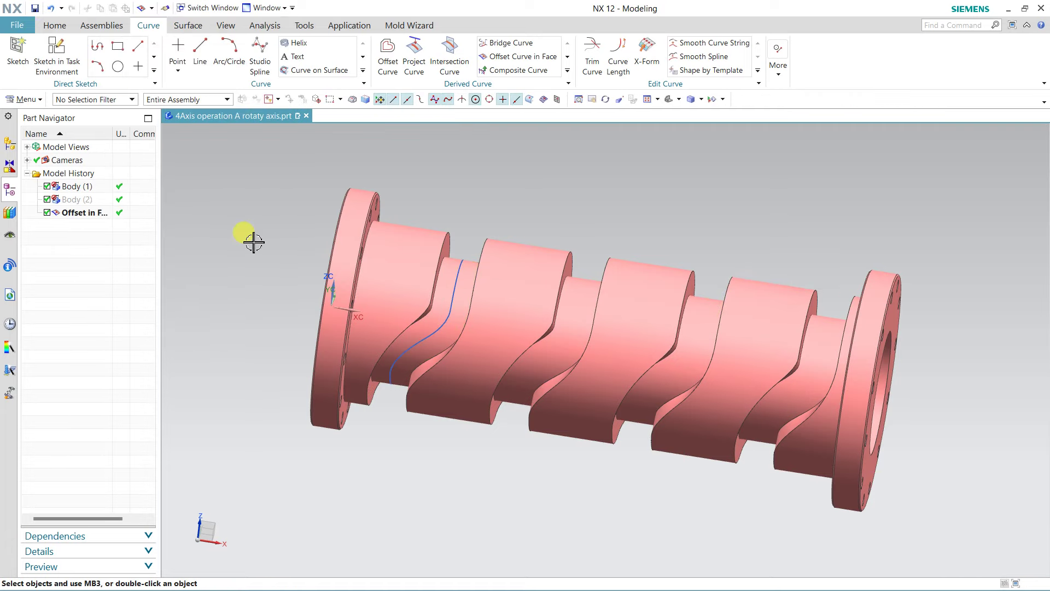
Step: Open Measure Distance and switch its type to Projected Distance
left_click(260, 24)
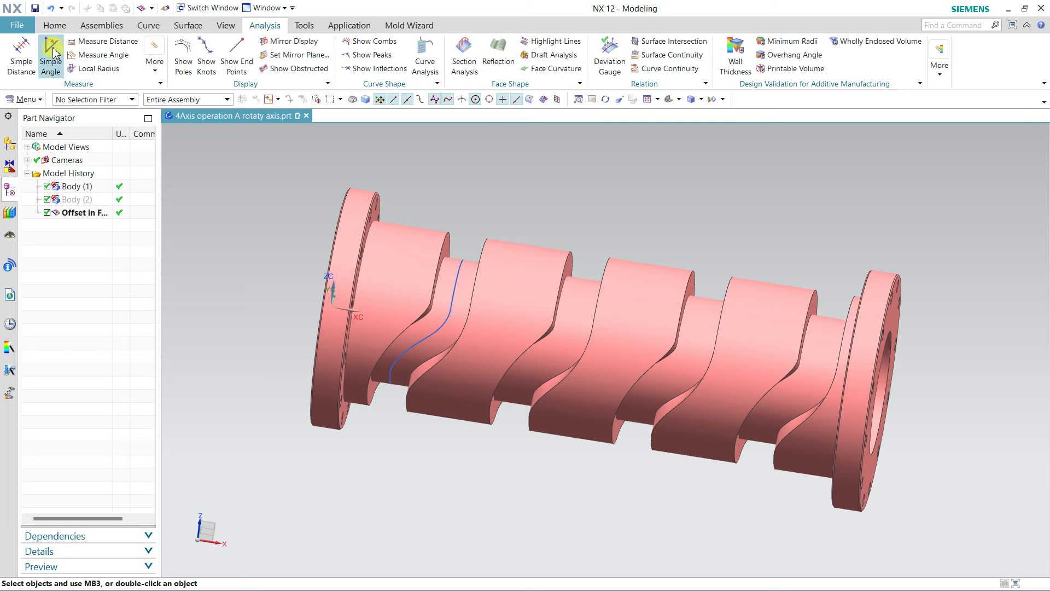
left_click(27, 50)
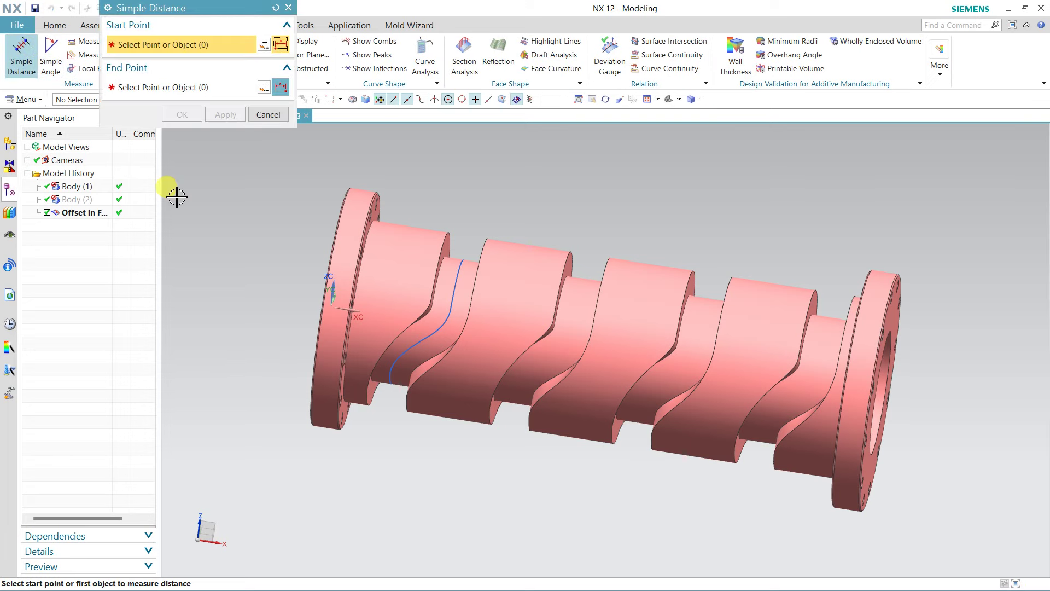
left_click(268, 115)
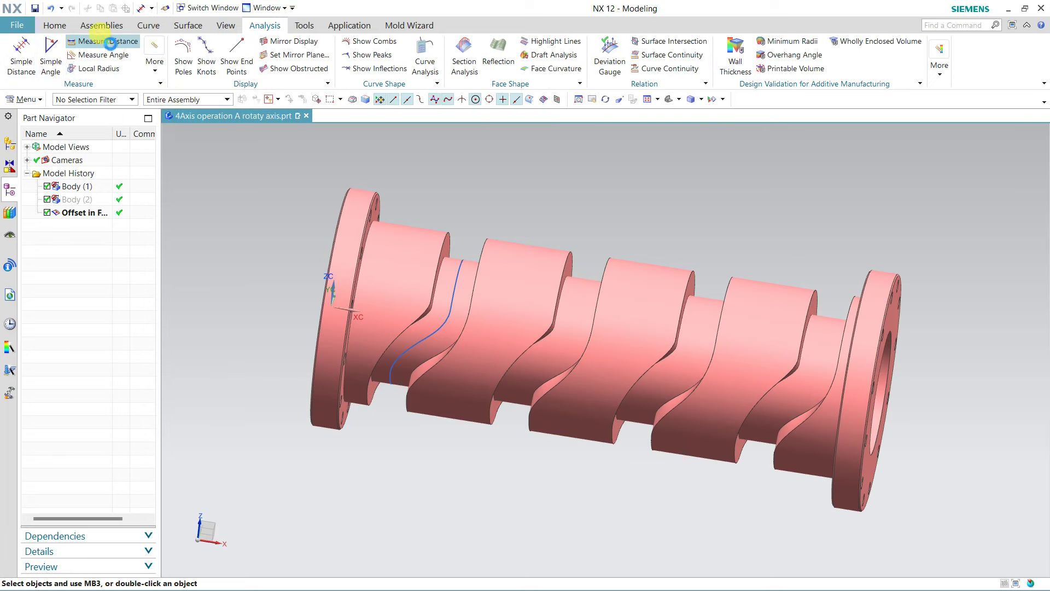
left_click(99, 42)
left_click(161, 30)
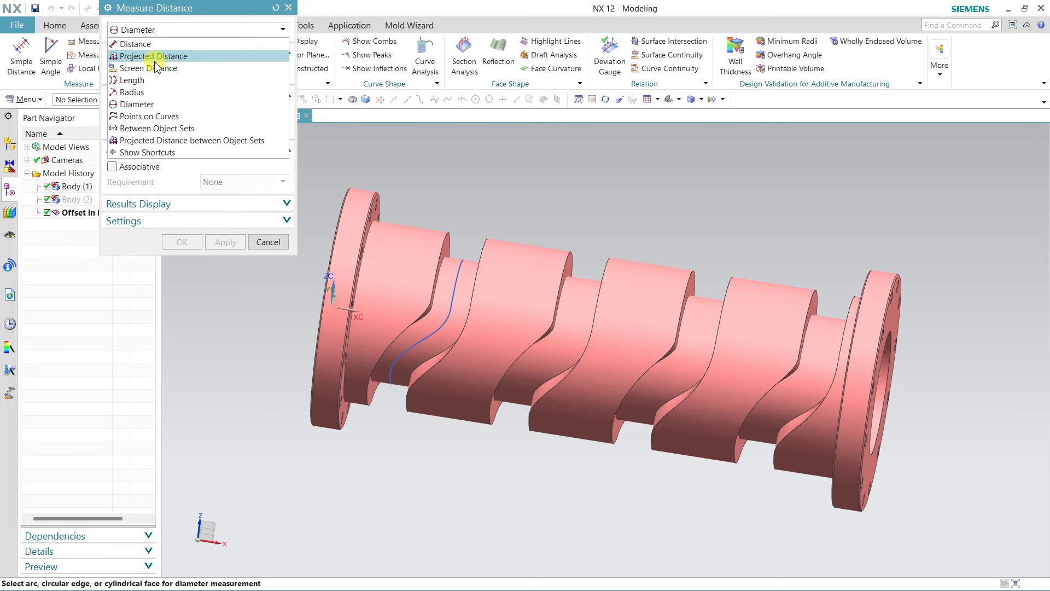
left_click(145, 54)
Step: Measure the projected distance along XC across the first groove, reading 3.7963 mm
left_click(424, 243)
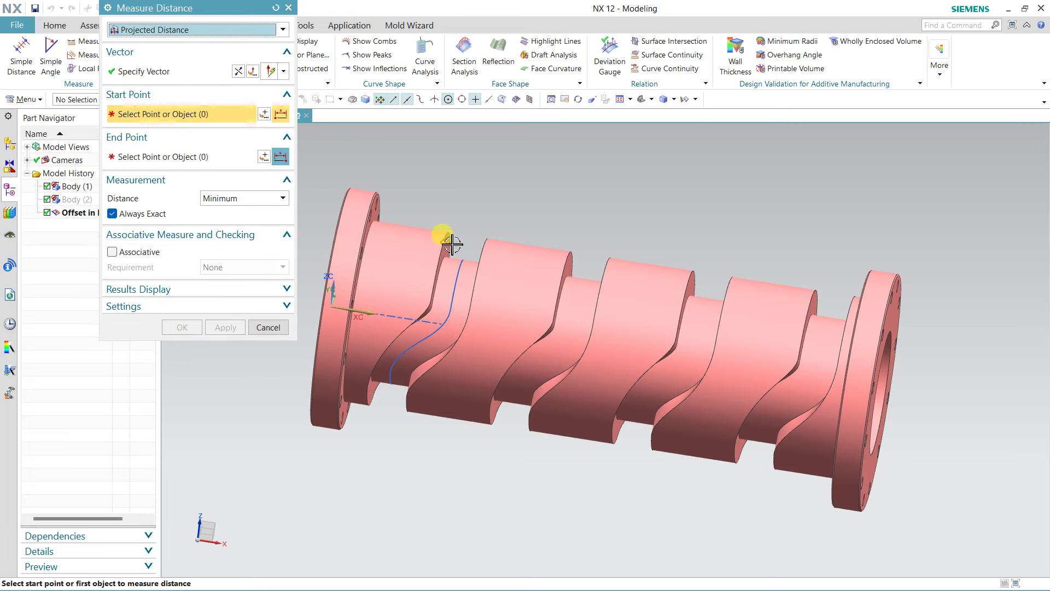
middle_click_drag(433, 255, 418, 246)
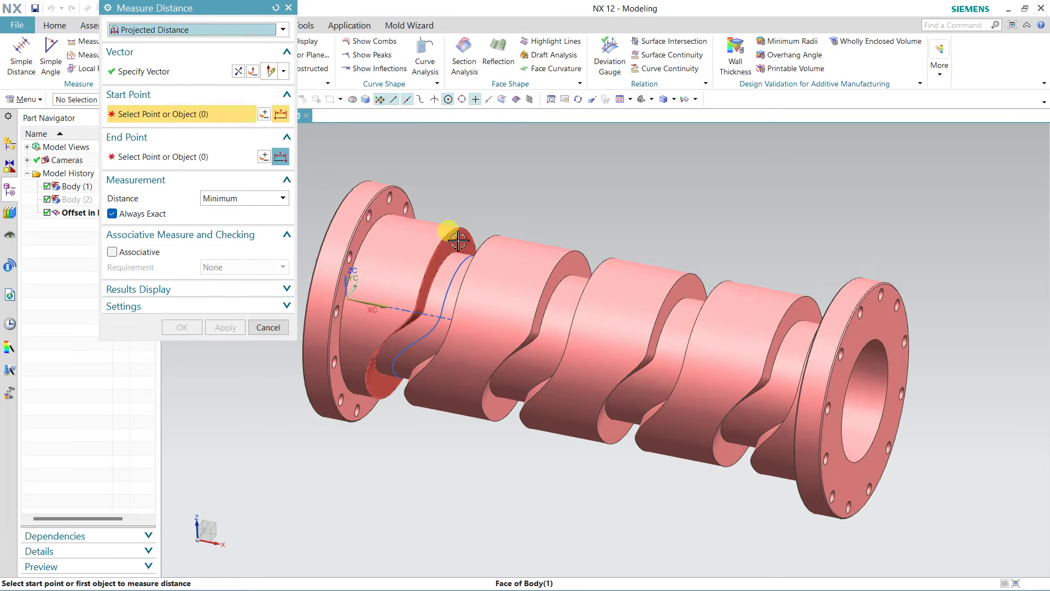
left_click(446, 230)
middle_click_drag(480, 207, 528, 223)
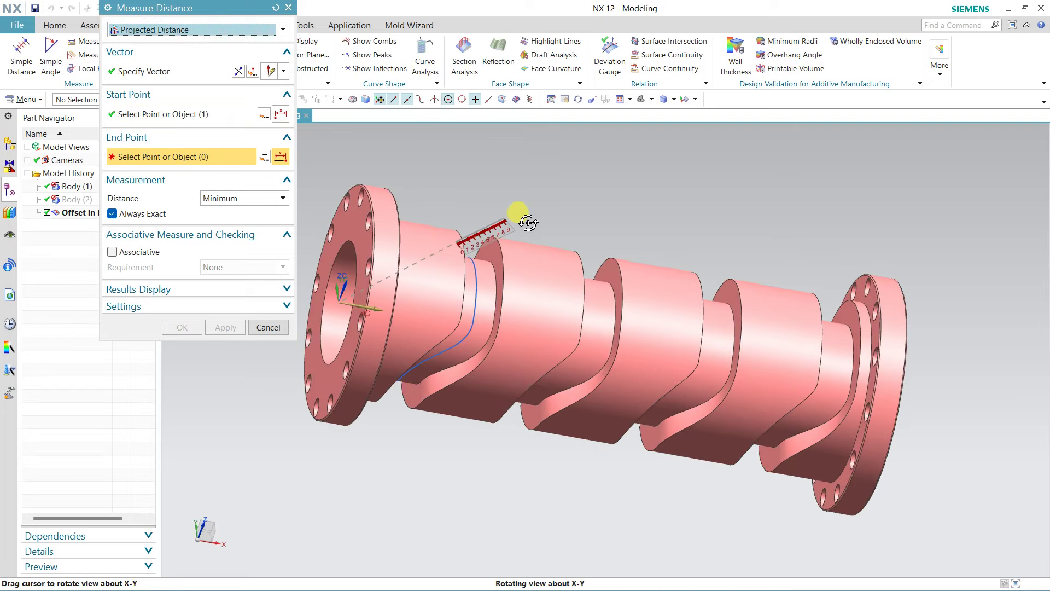
left_click(491, 247)
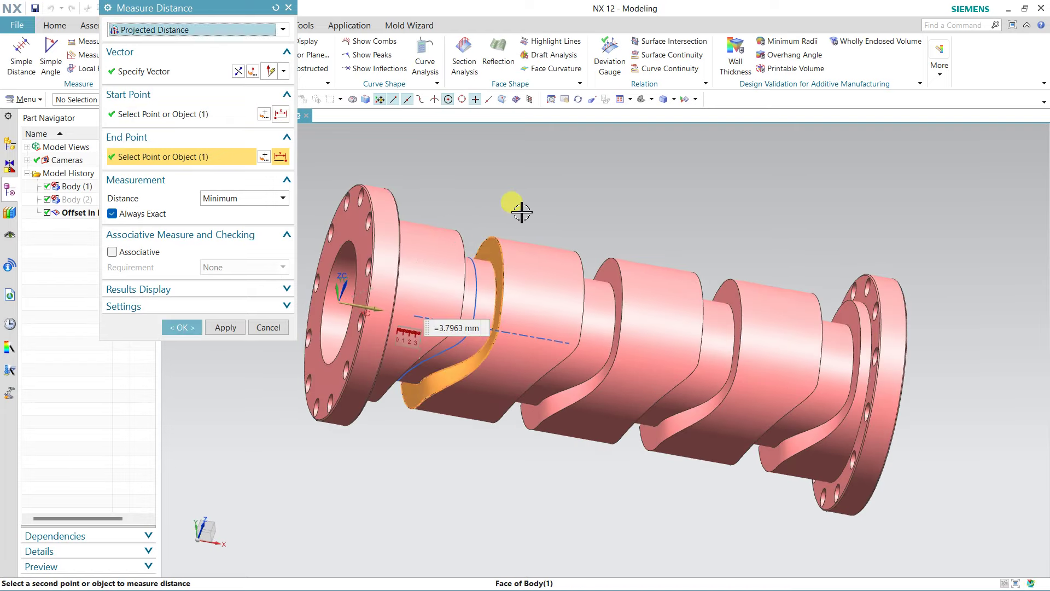
mouse_move(558, 207)
middle_mouse_down()
mouse_move(518, 256)
mouse_move(509, 321)
mouse_move(488, 354)
mouse_move(506, 337)
mouse_move(474, 309)
middle_mouse_up()
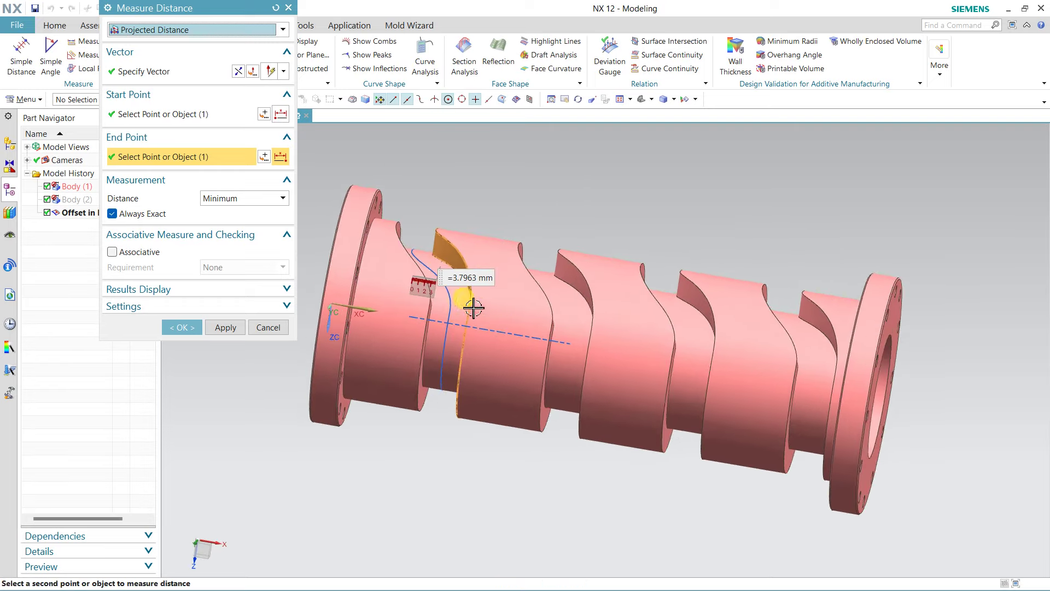
left_click(208, 29)
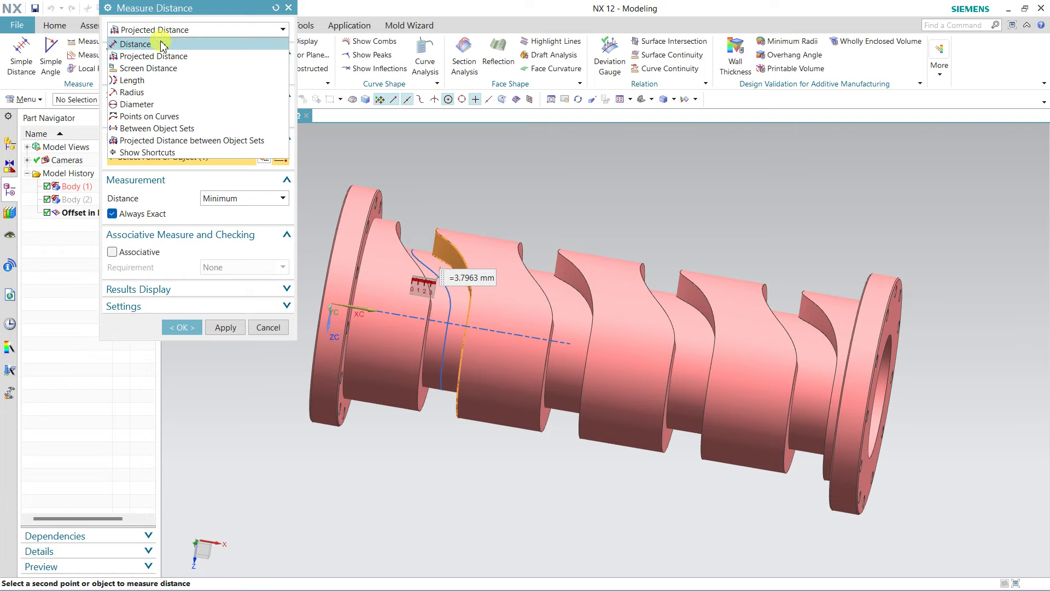
Step: Measure the groove width between its walls as 6.2339 mm, then cancel the measurement
left_click(160, 43)
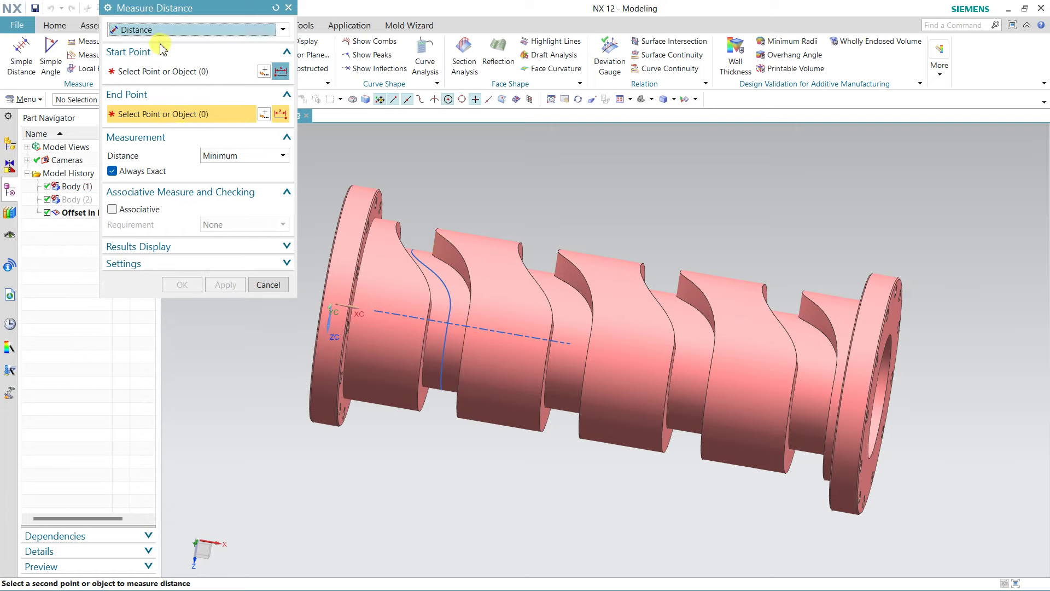
left_click(451, 252)
middle_click_drag(422, 246, 402, 265)
left_click(412, 236)
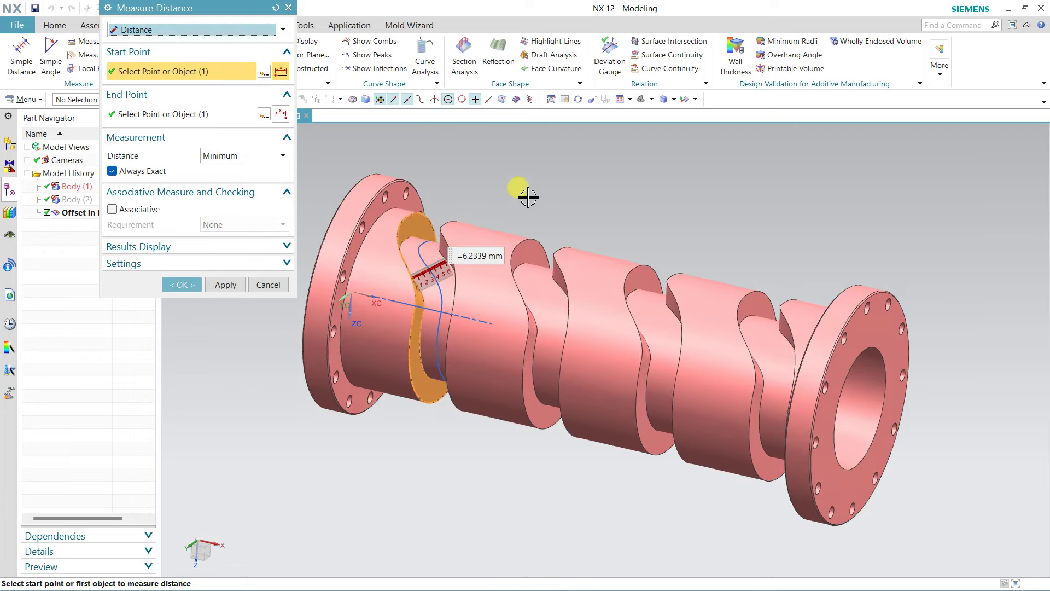
middle_click_drag(528, 197, 543, 235)
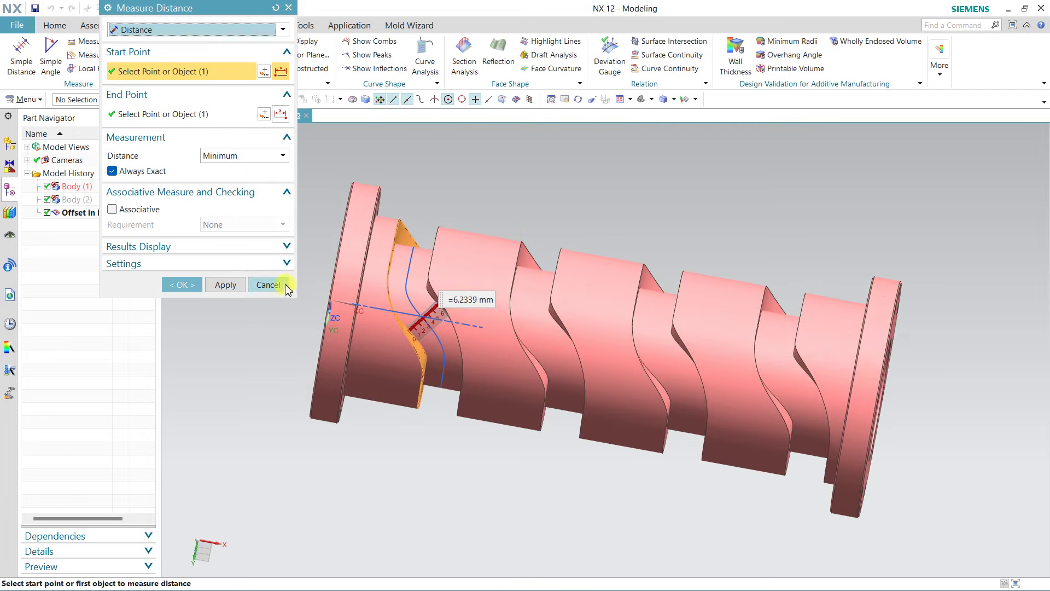
left_click(269, 284)
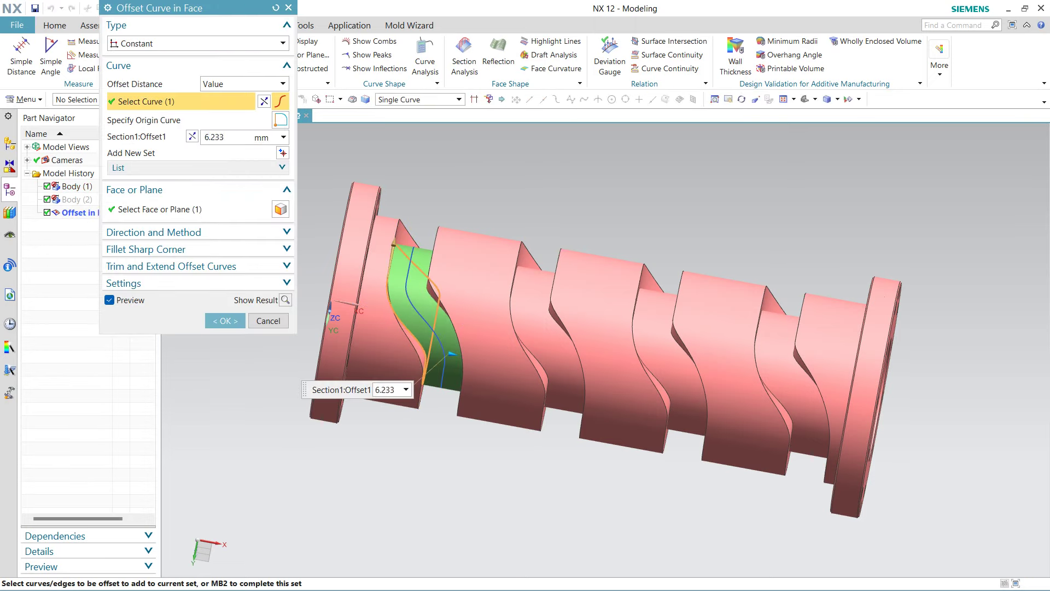
Step: Set the offset-in-face curve's distance to 6.2339/2 so it runs mid-groove
left_click(221, 185)
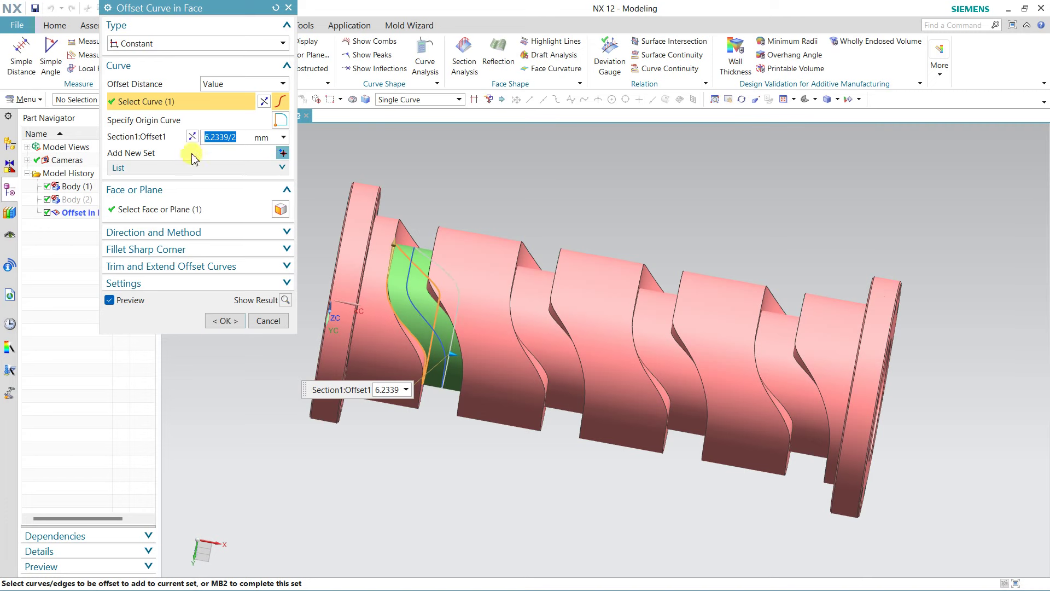
left_click(225, 321)
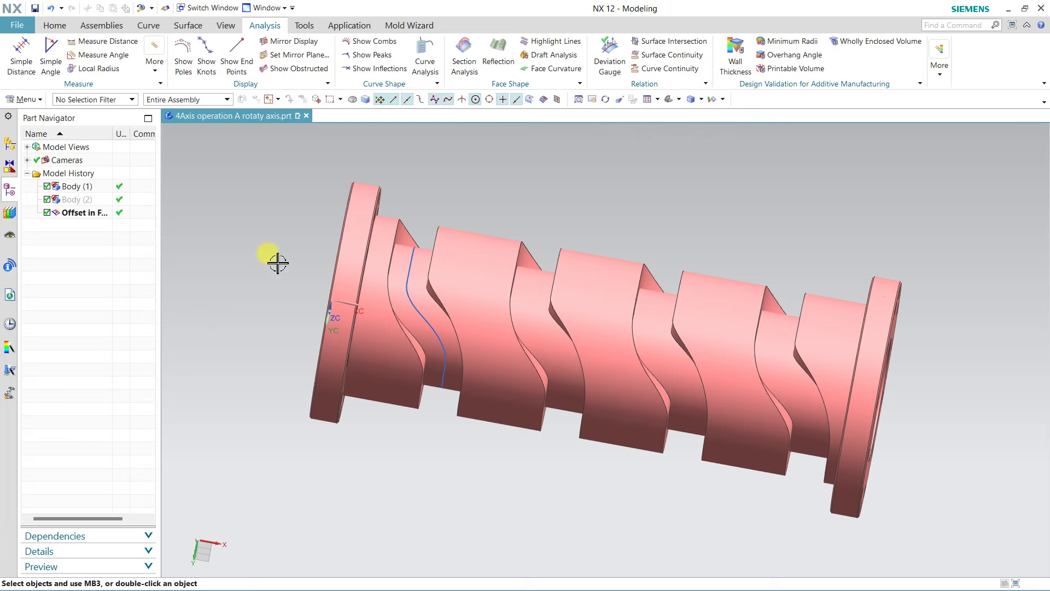
middle_click_drag(277, 260, 257, 249)
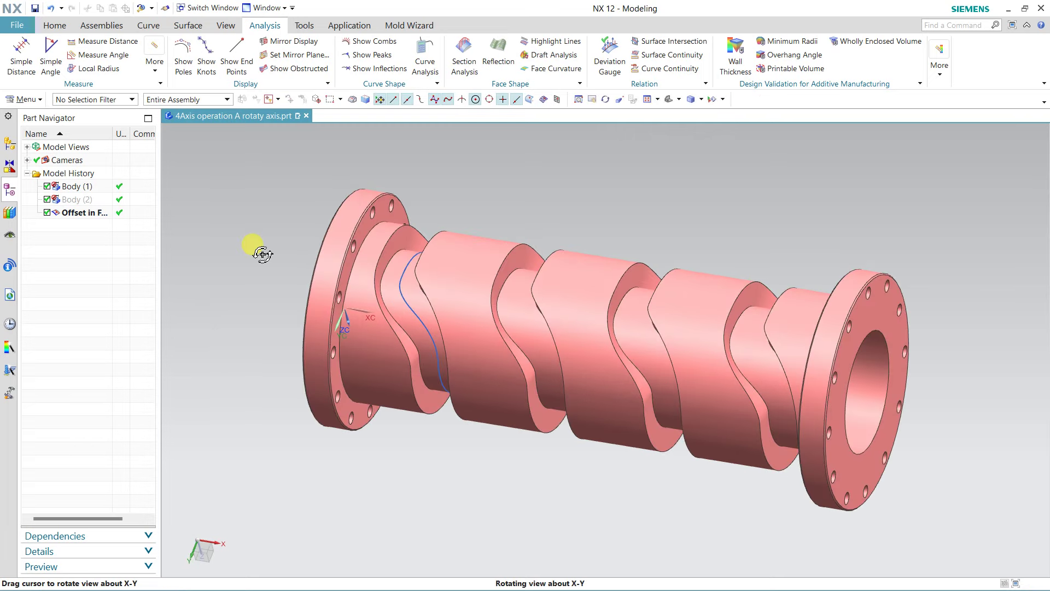
left_click(45, 26)
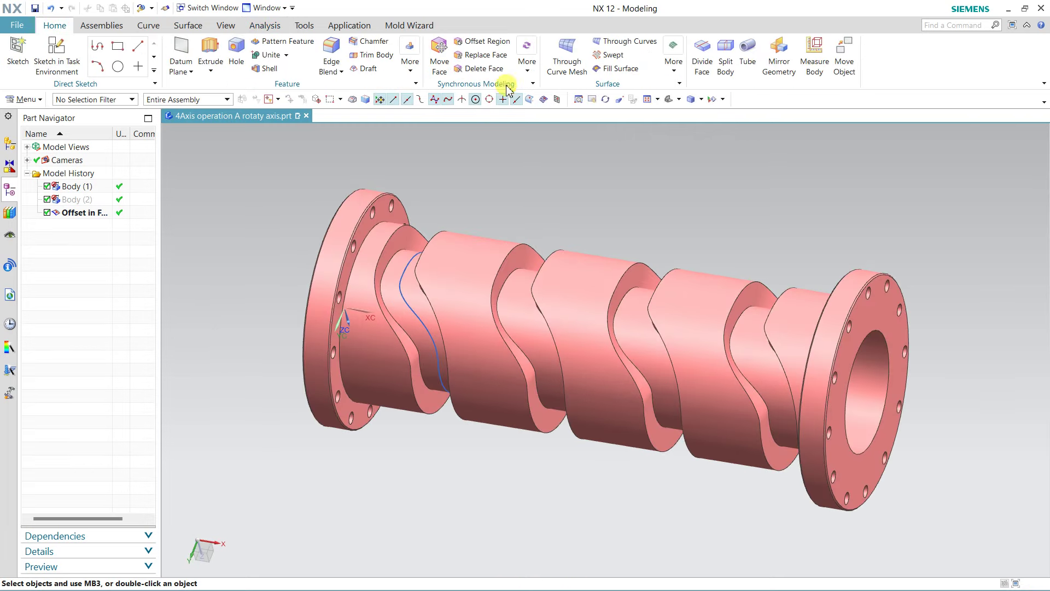
Step: Add a 2 mm offset-in-face curve from one groove edge along the groove face
left_click(148, 25)
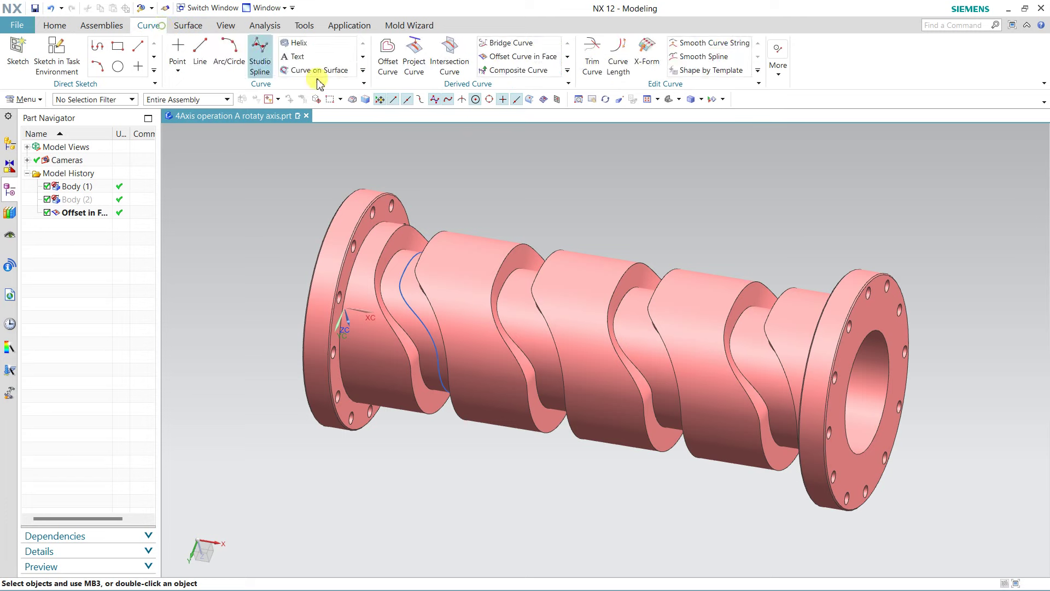
left_click(502, 58)
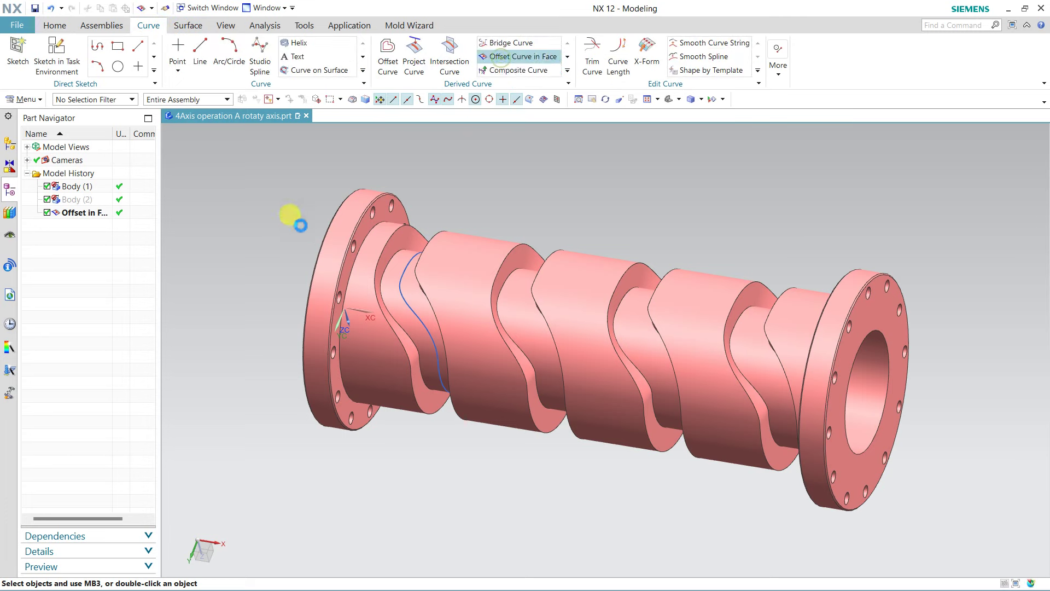
left_click(391, 263)
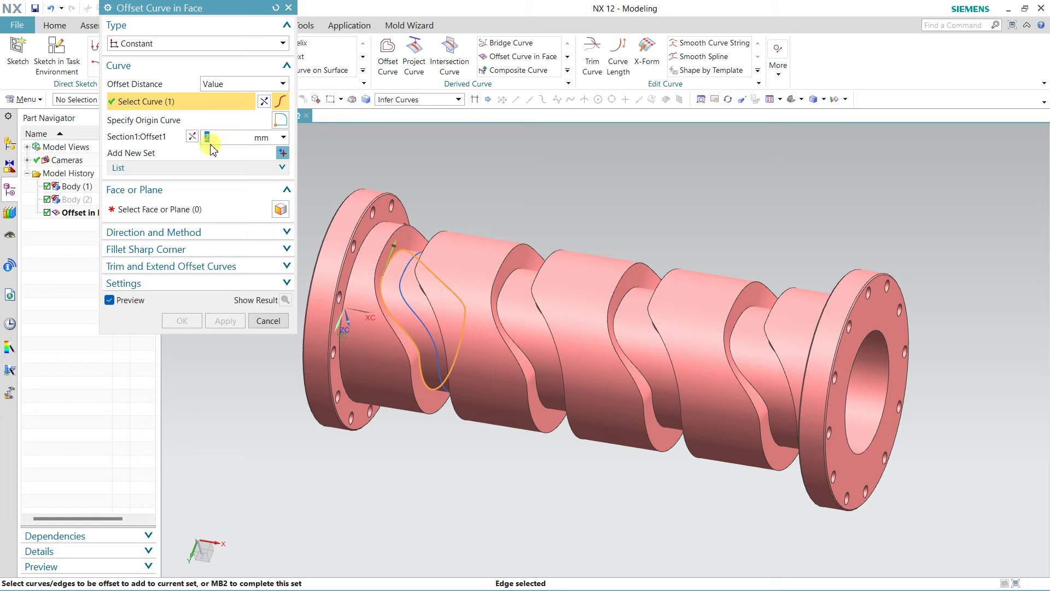
left_click(189, 210)
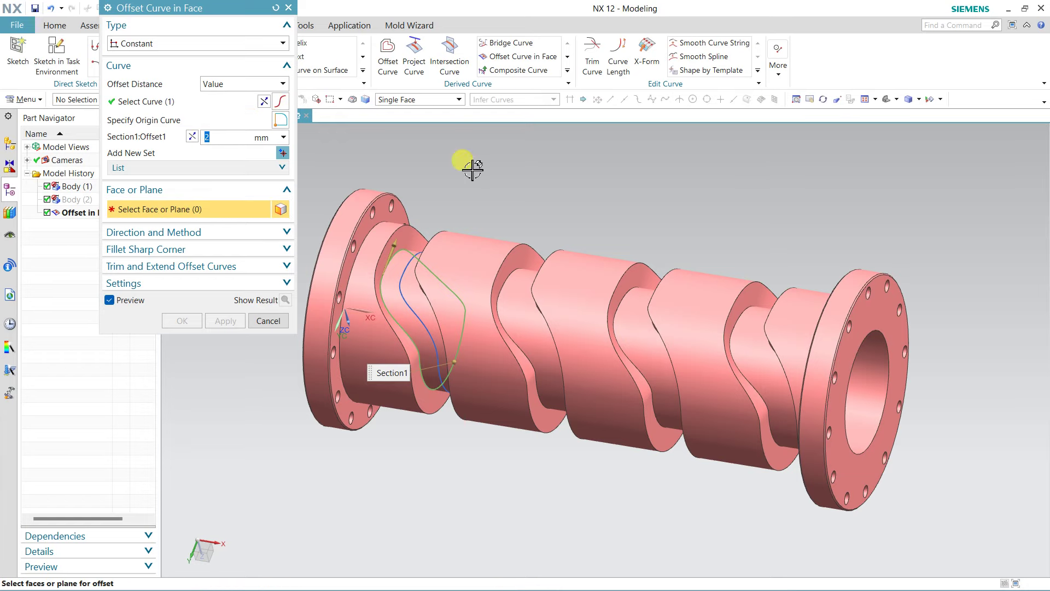
left_click(399, 284)
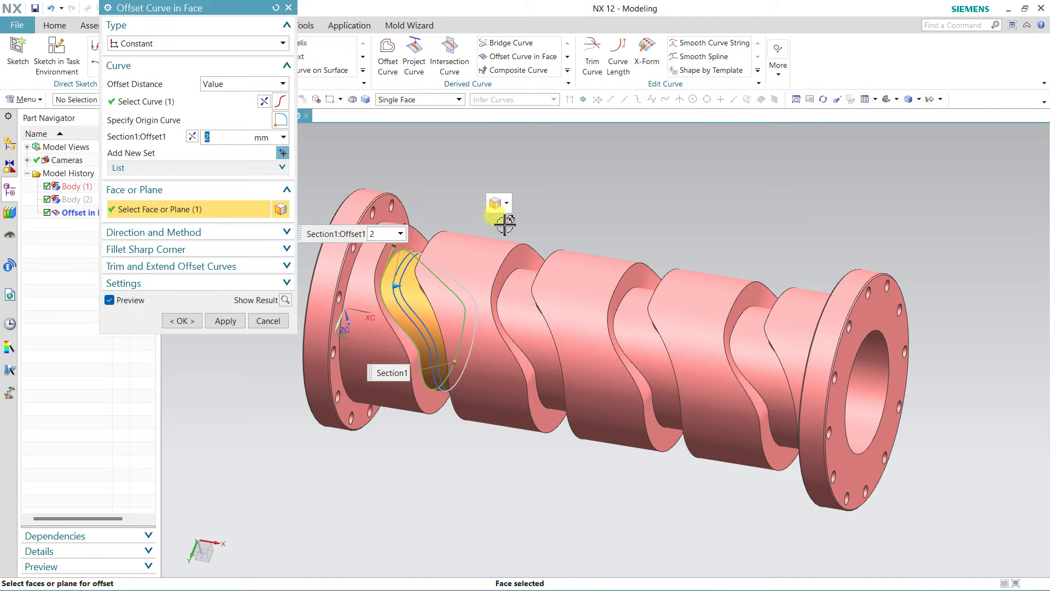
left_click(238, 321)
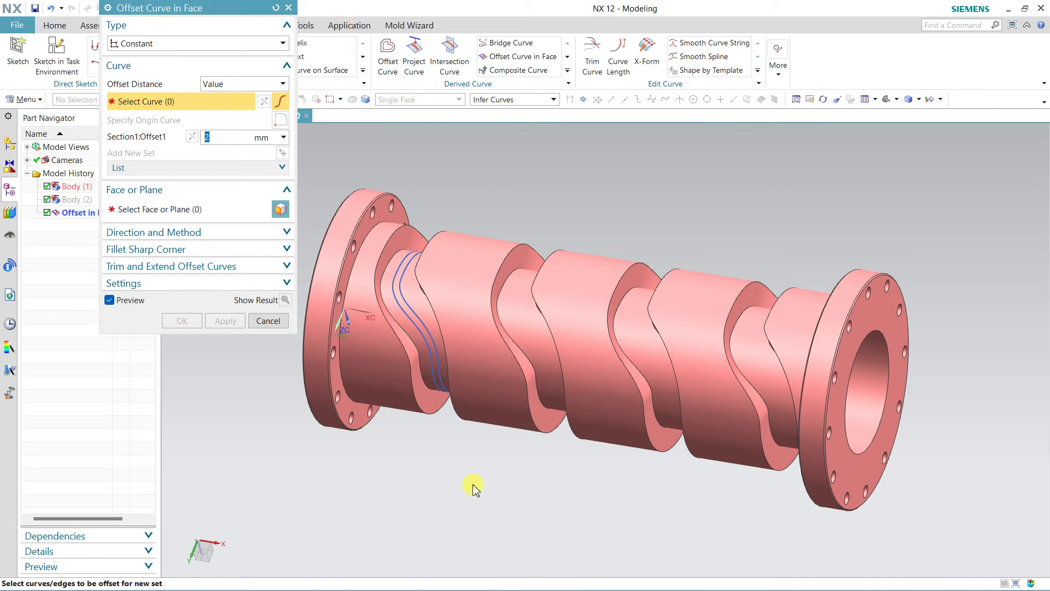
middle_click_drag(469, 486, 528, 478)
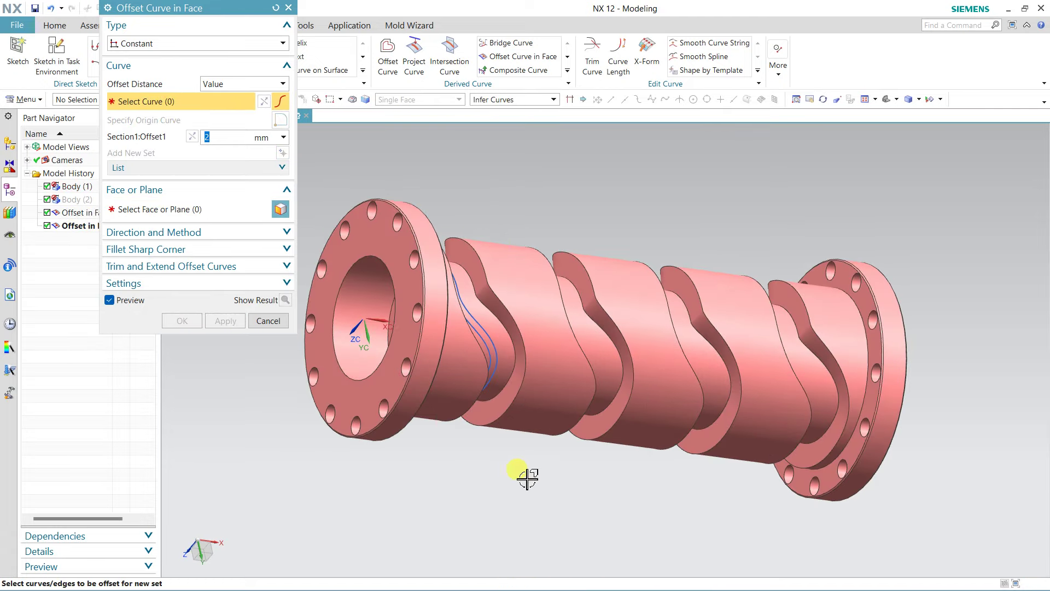
Step: Add a second 2 mm offset curve from the opposite groove edge
left_click(498, 320)
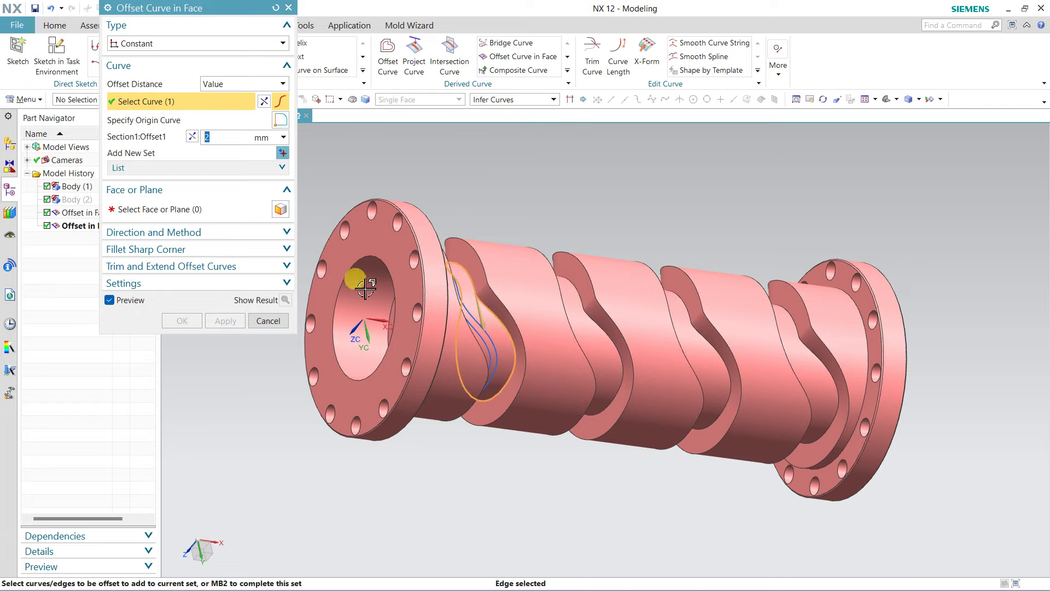
left_click(214, 208)
left_click(454, 266)
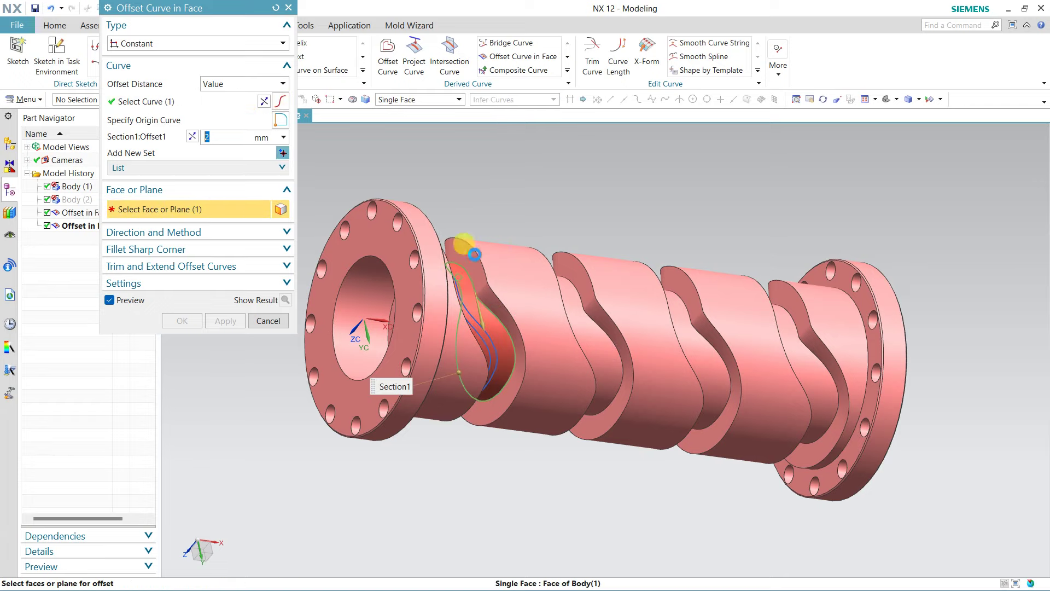
middle_click_drag(684, 192, 661, 207)
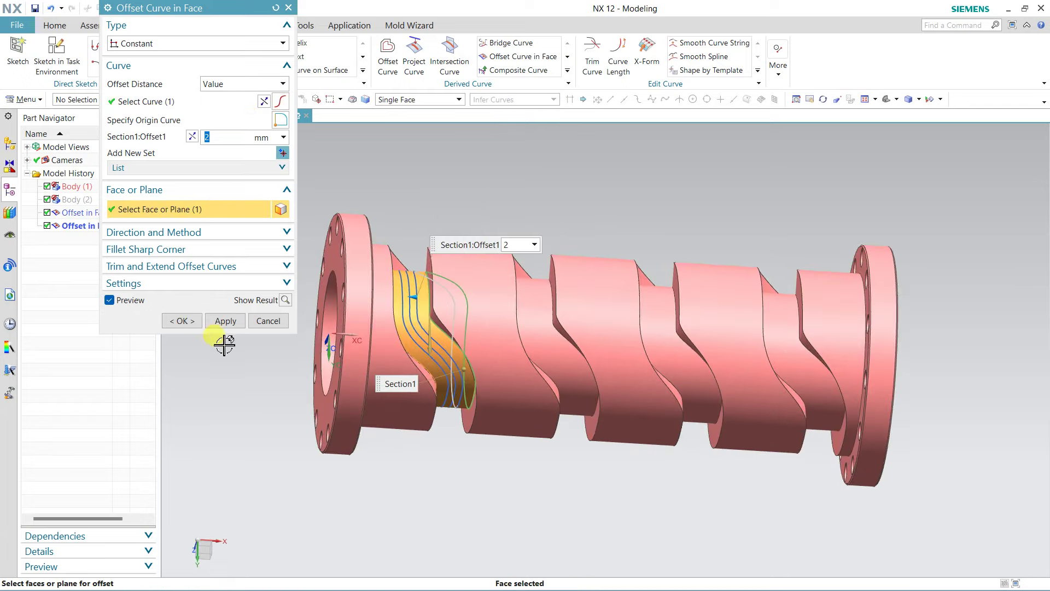
left_click(185, 322)
mouse_move(399, 384)
middle_mouse_down()
mouse_move(462, 475)
mouse_move(480, 535)
mouse_move(495, 462)
mouse_move(488, 481)
mouse_move(458, 488)
mouse_move(468, 509)
mouse_move(476, 490)
middle_mouse_up()
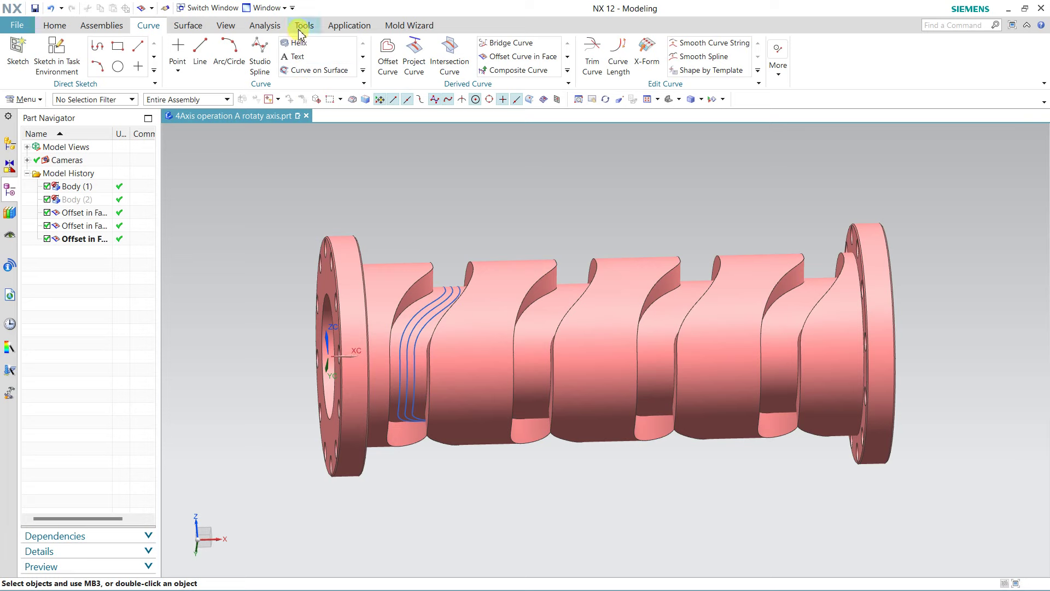
Step: Move the three groove offset splines onto selectable layer 2
left_click(224, 25)
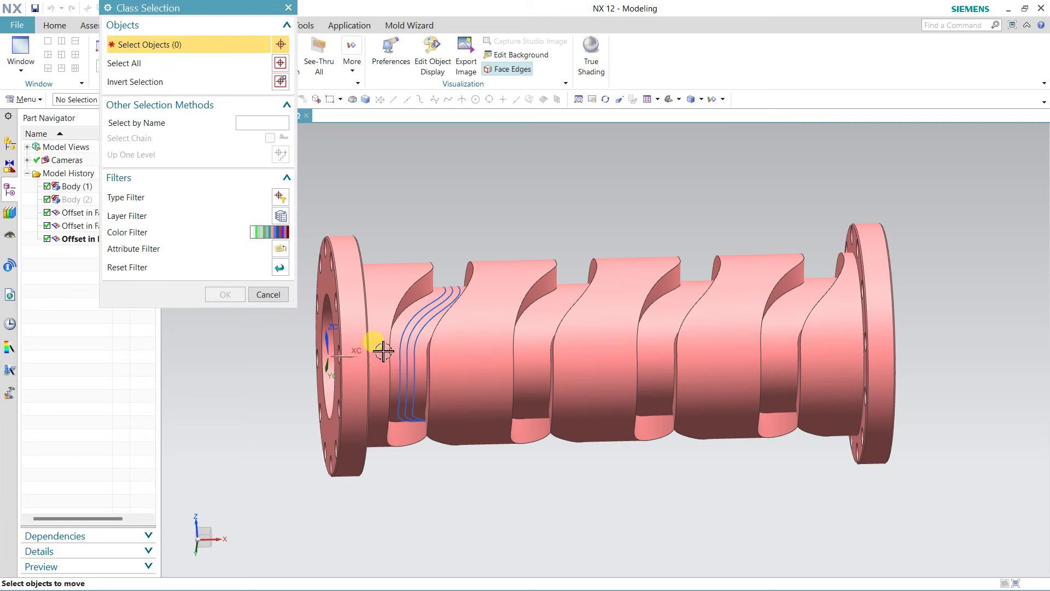
left_click(405, 342)
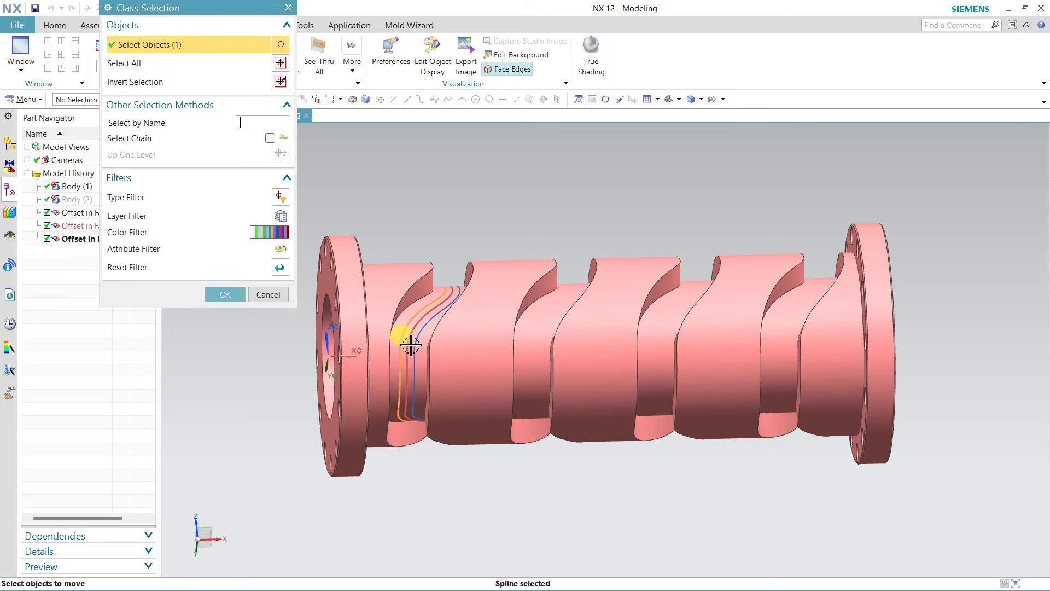
left_click(414, 352)
left_click(417, 356)
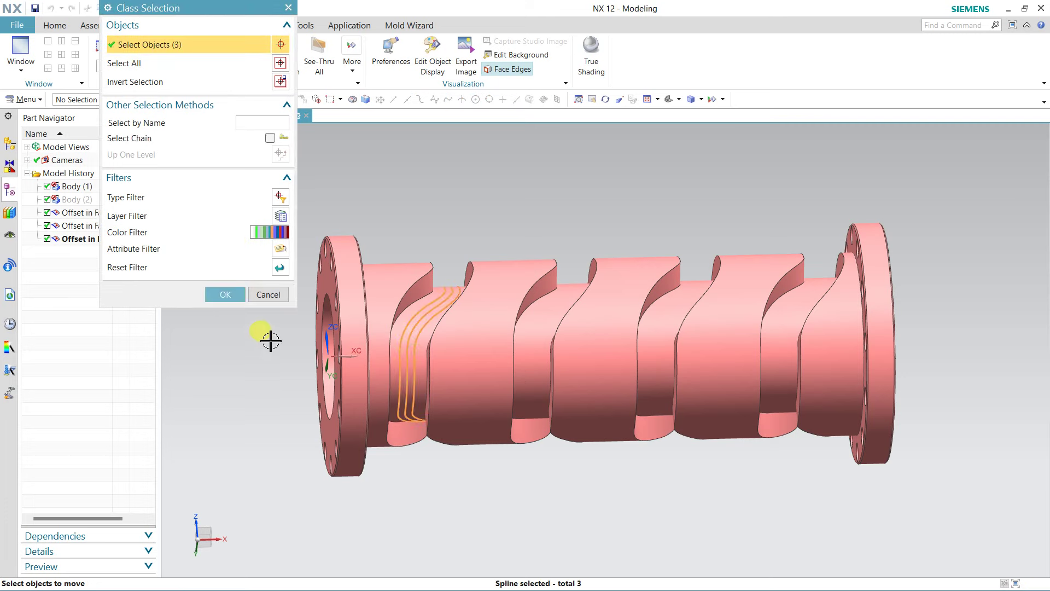
left_click(225, 294)
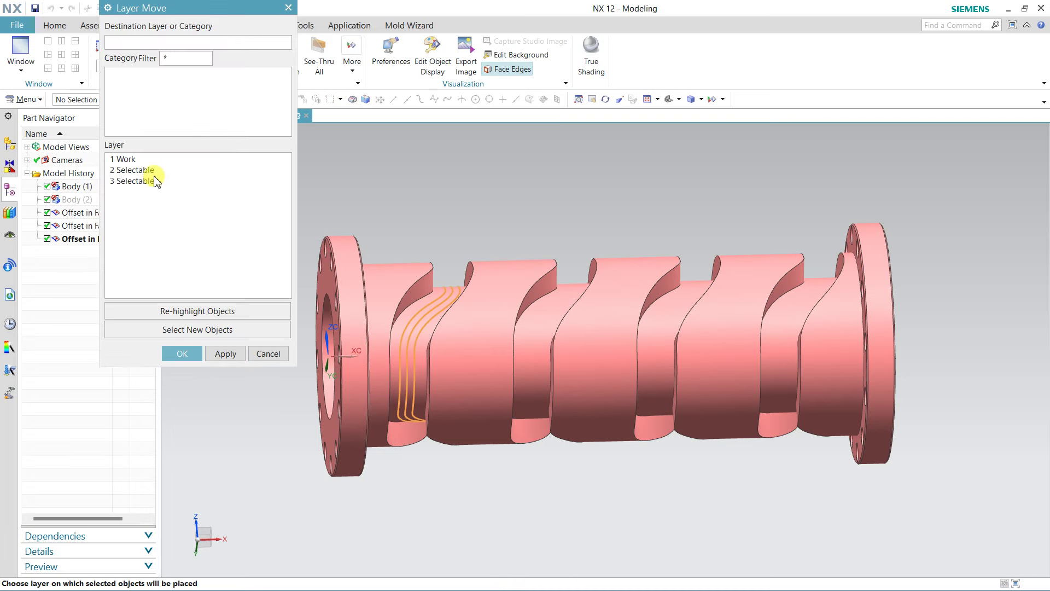
left_click(137, 170)
left_click(172, 353)
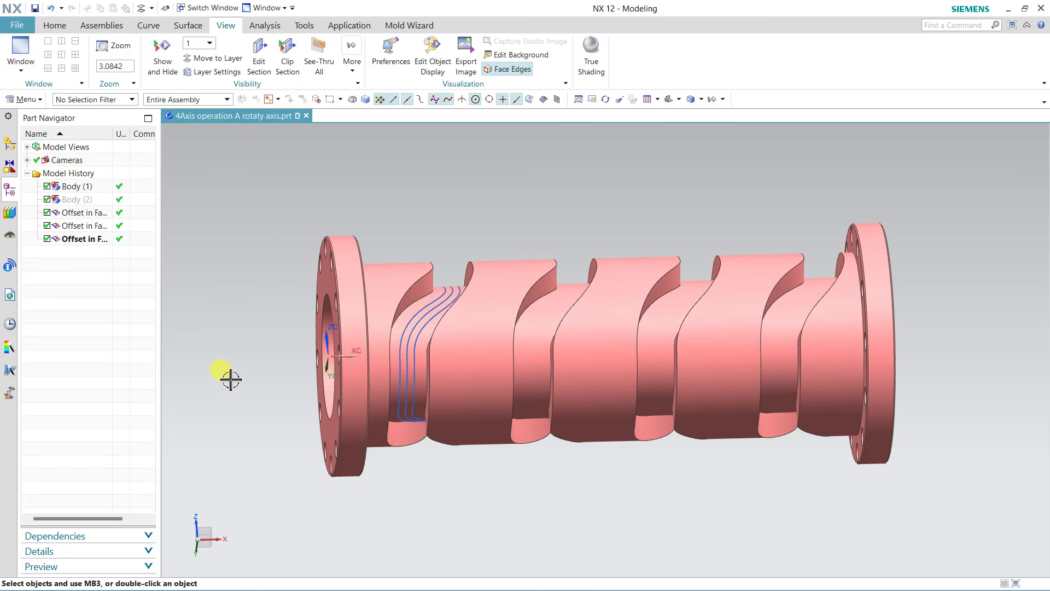
Step: Move Body (2) onto layer 3
left_click(86, 204)
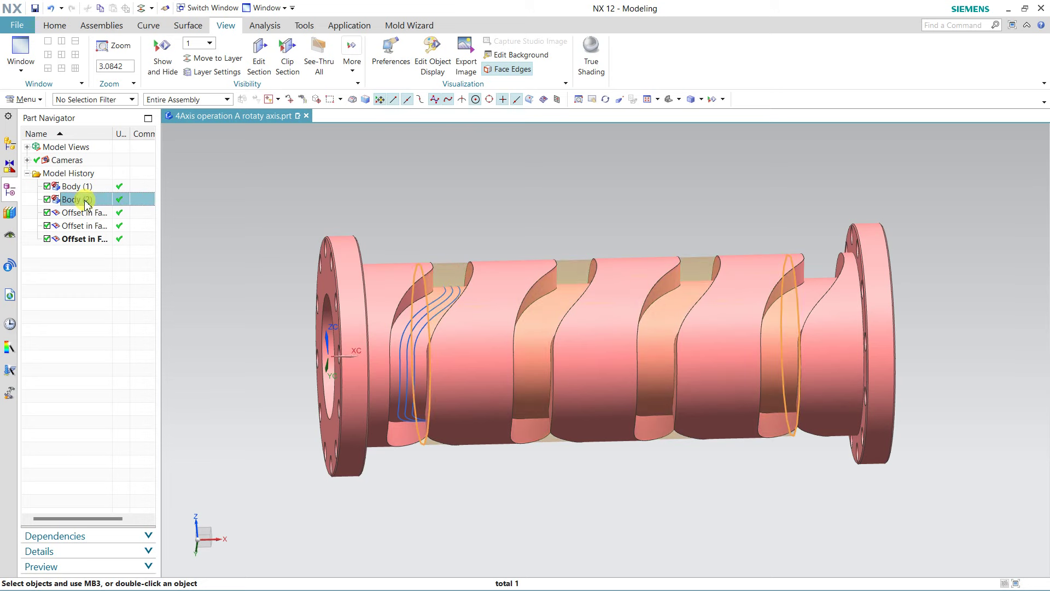
left_click(214, 59)
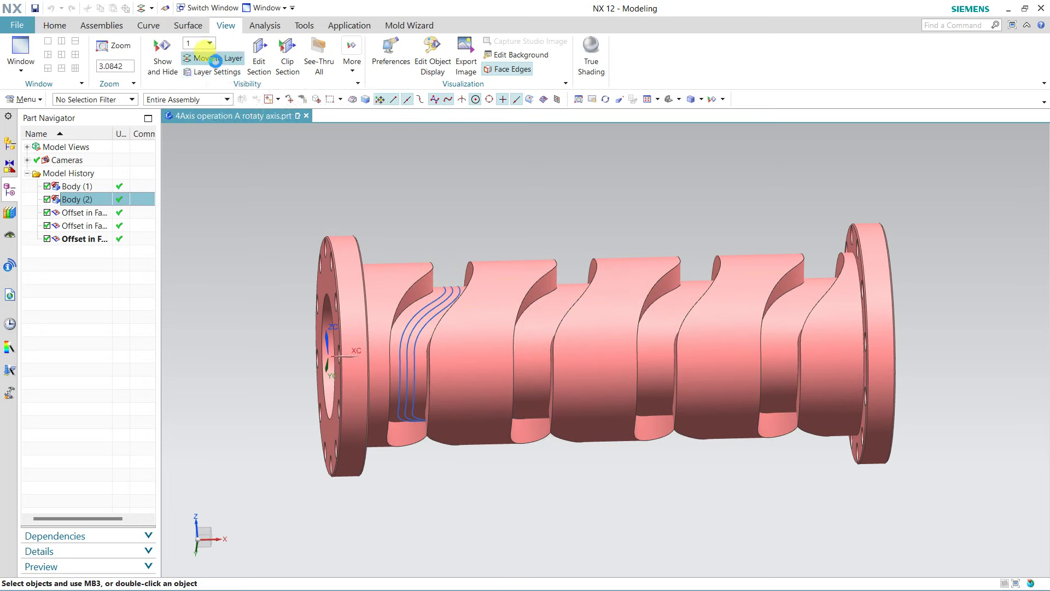
left_click(139, 181)
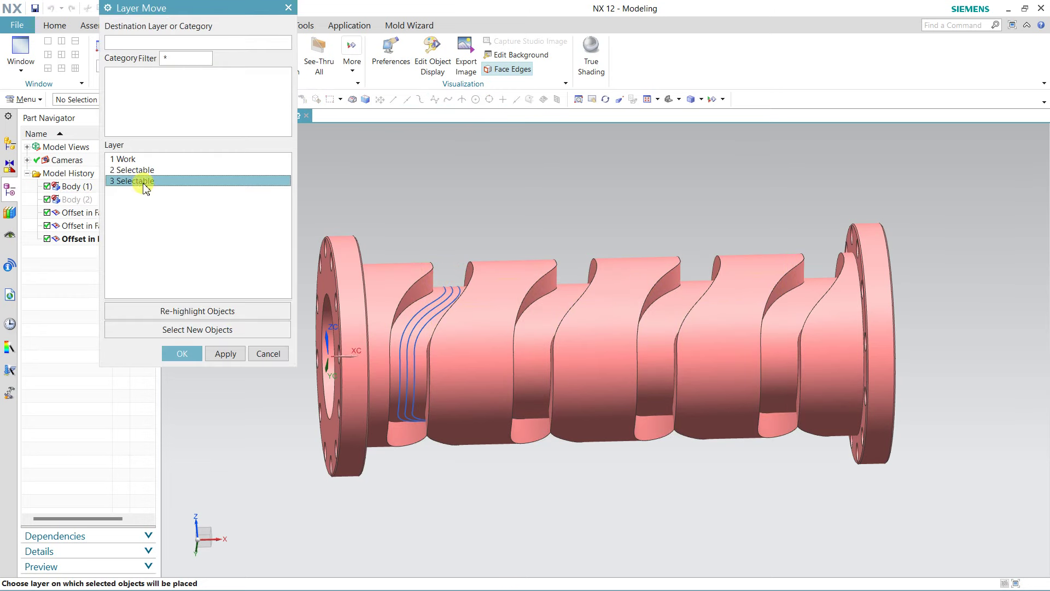
left_click(181, 354)
Step: In Layer Settings, toggle layers 2 and 3 off and back on, leaving both visible
left_click(213, 72)
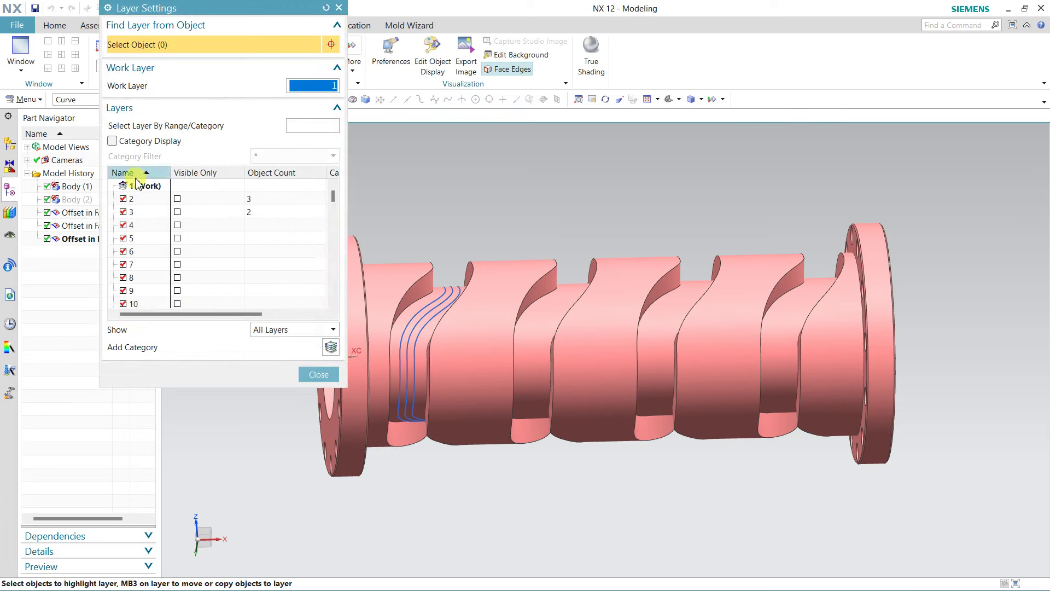
left_click(123, 199)
left_click(124, 212)
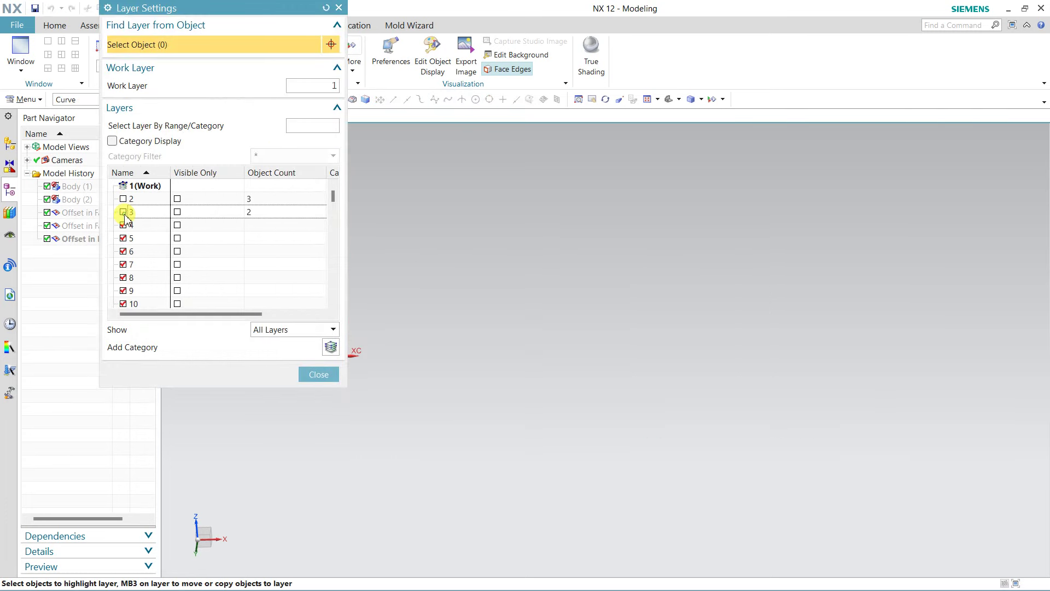
left_click(124, 212)
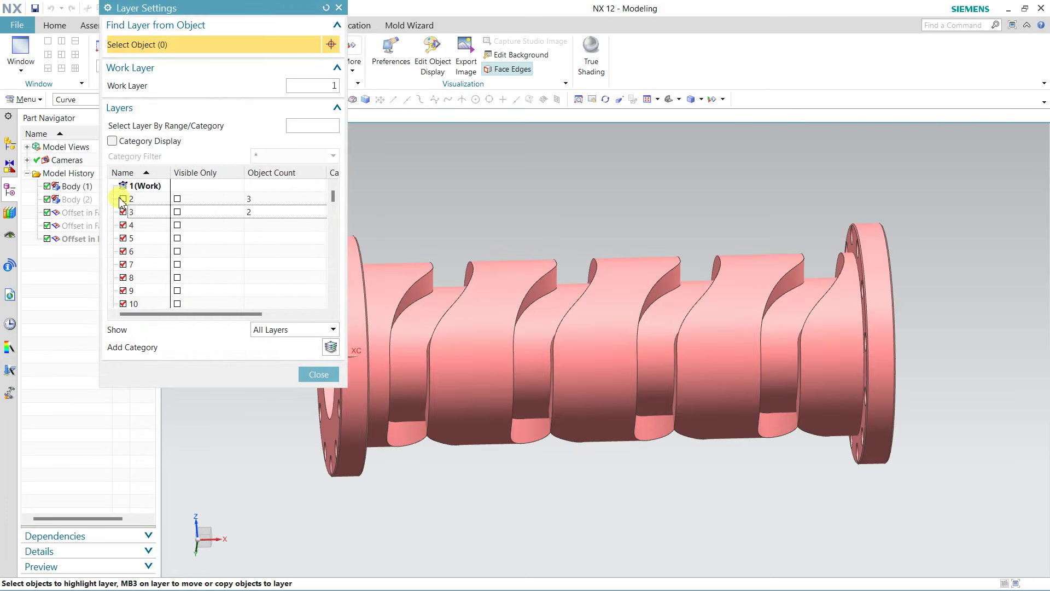
left_click(124, 199)
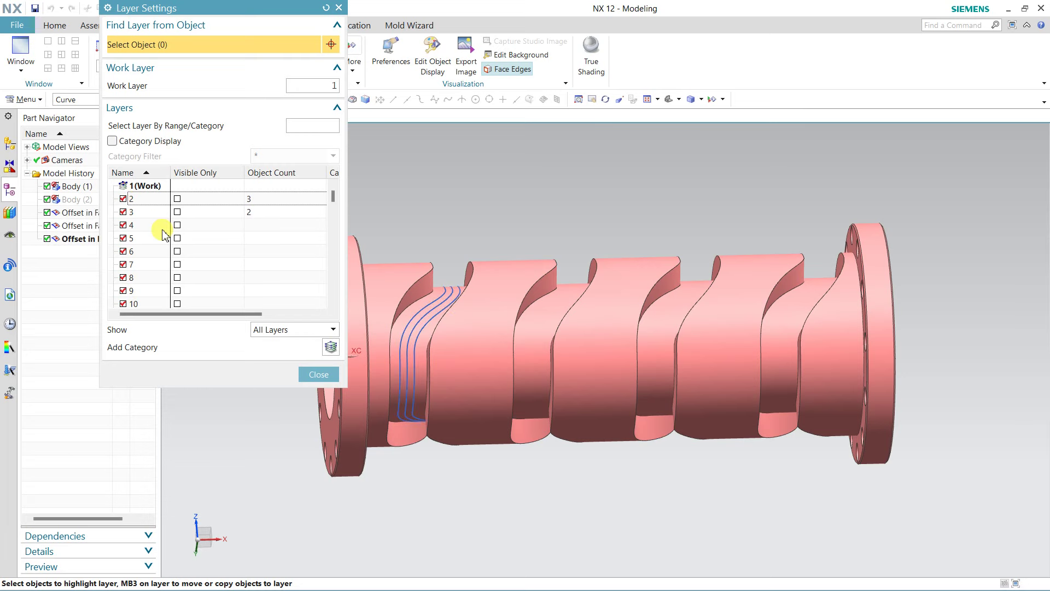
left_click(319, 375)
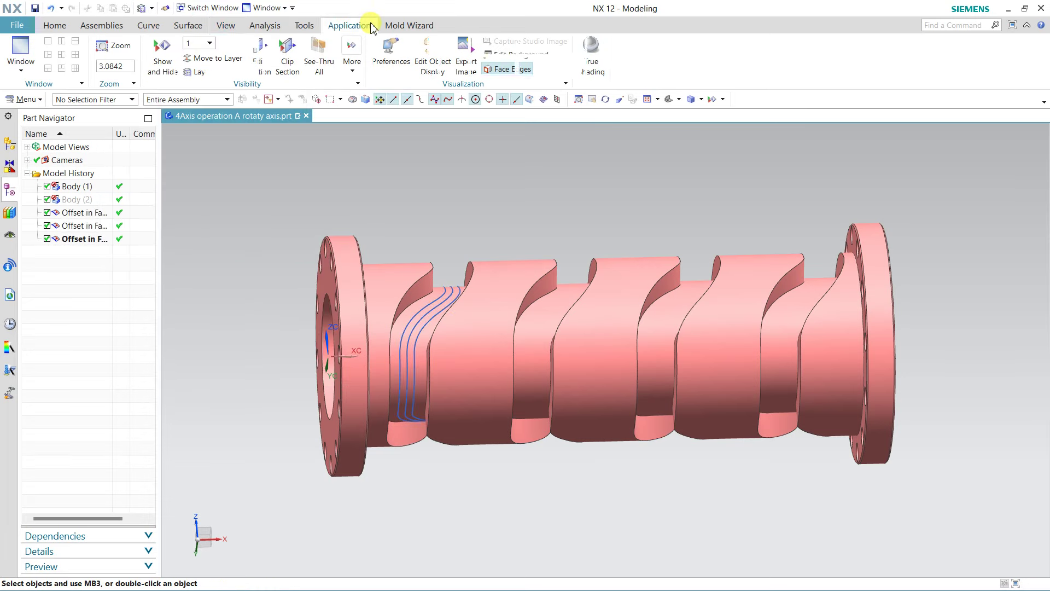
Step: Enter Manufacturing with the cam_general mill_multi-axis setup and show the Geometry View
left_click(349, 25)
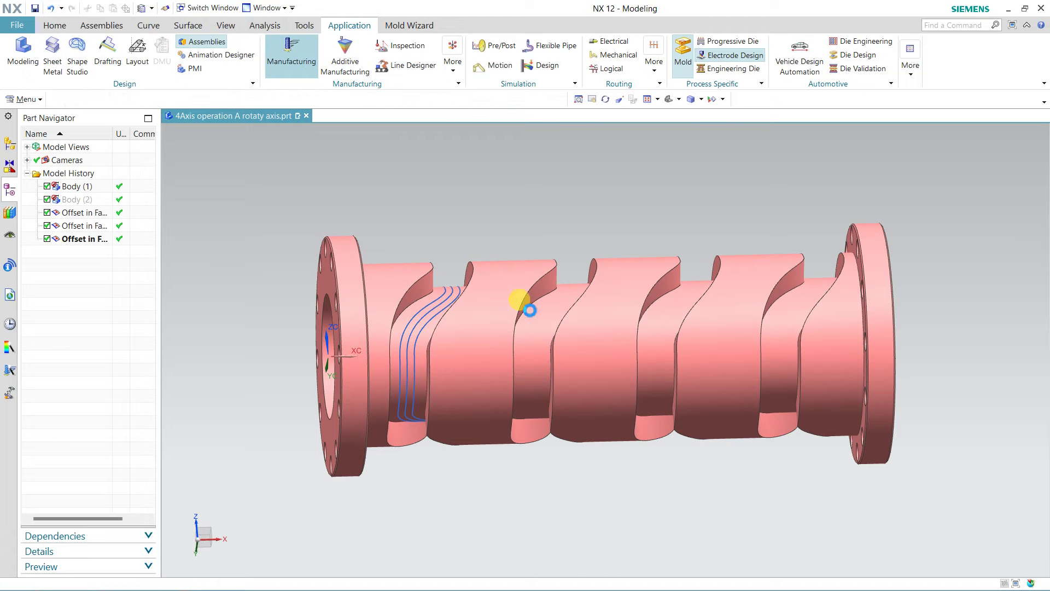
mouse_move(549, 227)
middle_mouse_down()
mouse_move(540, 291)
mouse_move(534, 262)
mouse_move(537, 278)
middle_mouse_up()
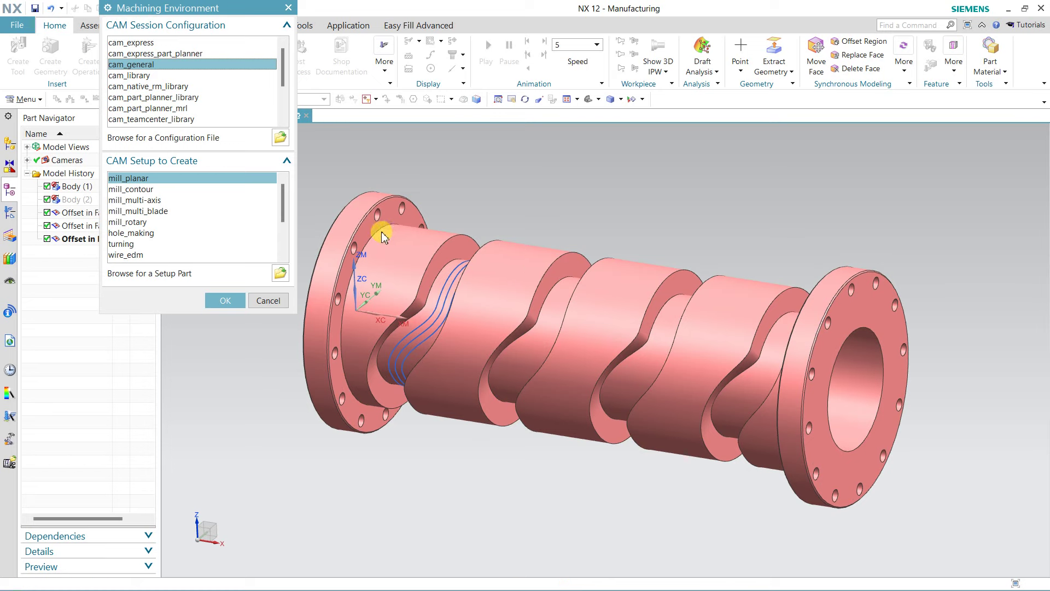
double_click(148, 205)
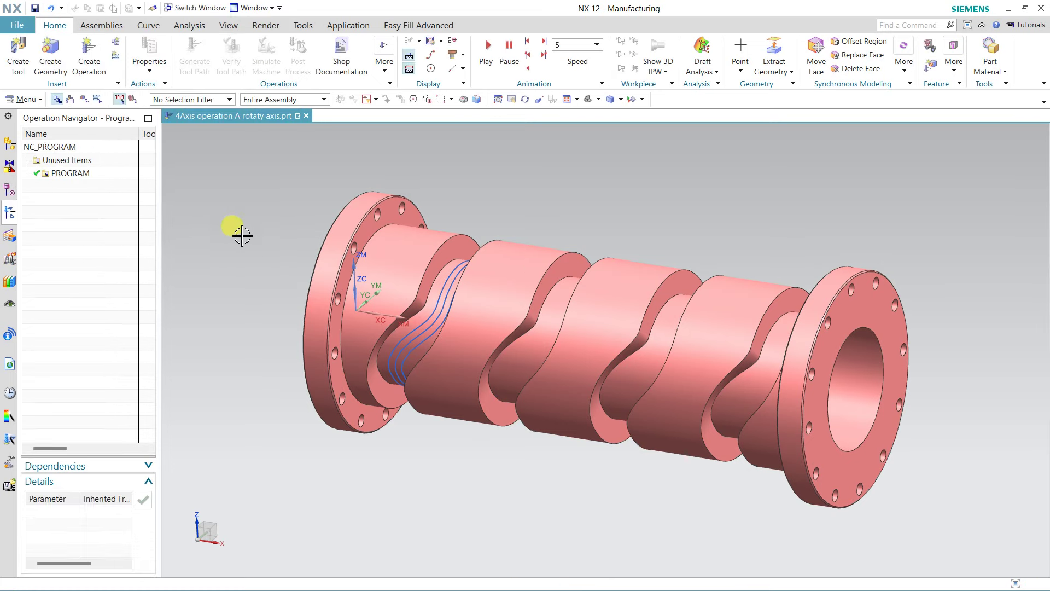
left_click(29, 67)
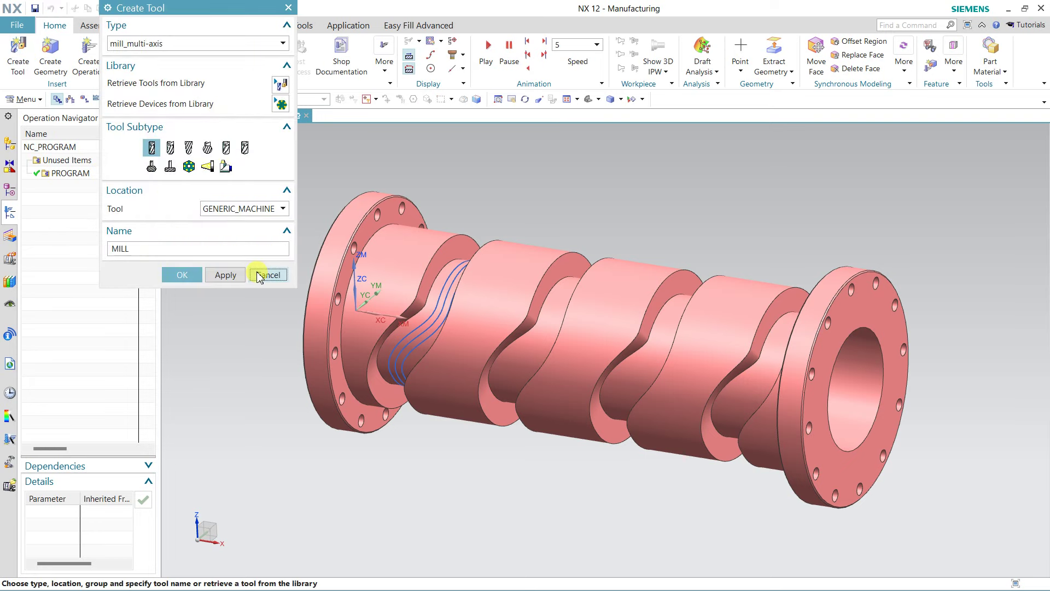
left_click(259, 277)
left_click(84, 99)
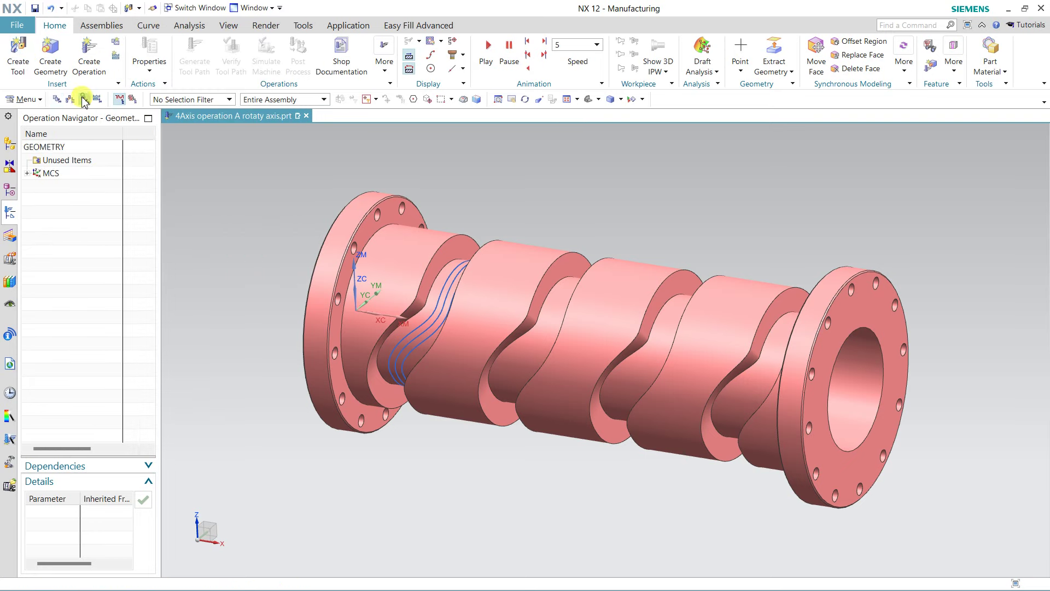
Step: Open the WORKPIECE under MCS and set the shaft body as its part geometry
left_click(27, 174)
key("ctrl+alt+f")
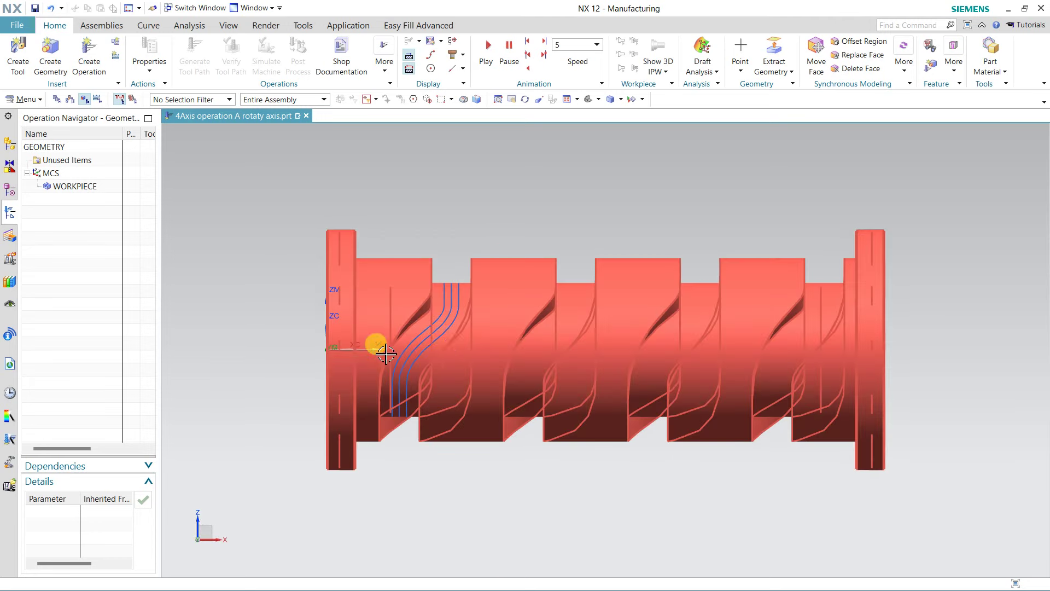
middle_click_drag(502, 228, 486, 248)
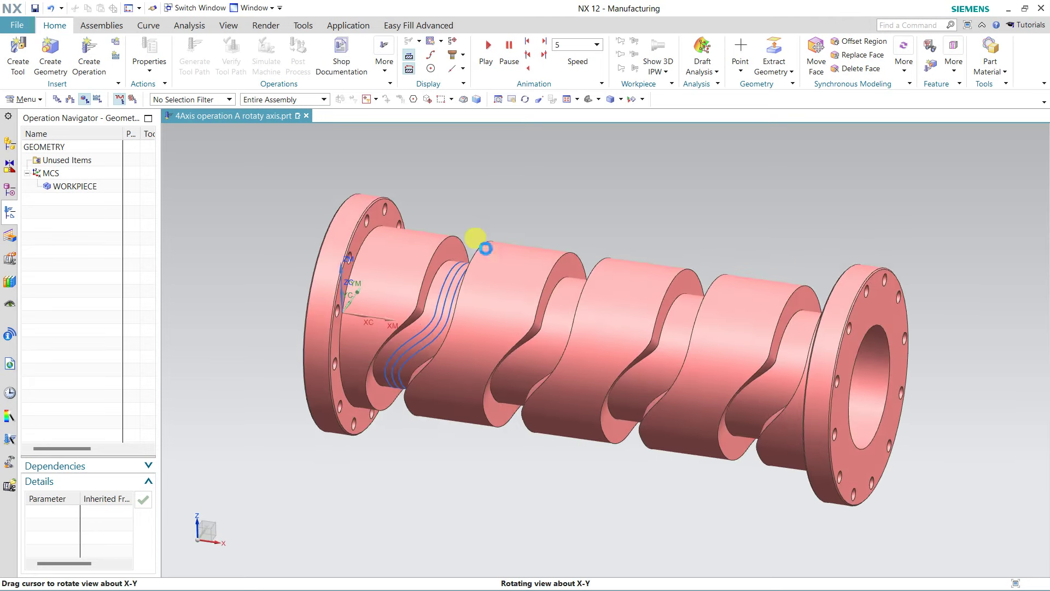
double_click(95, 187)
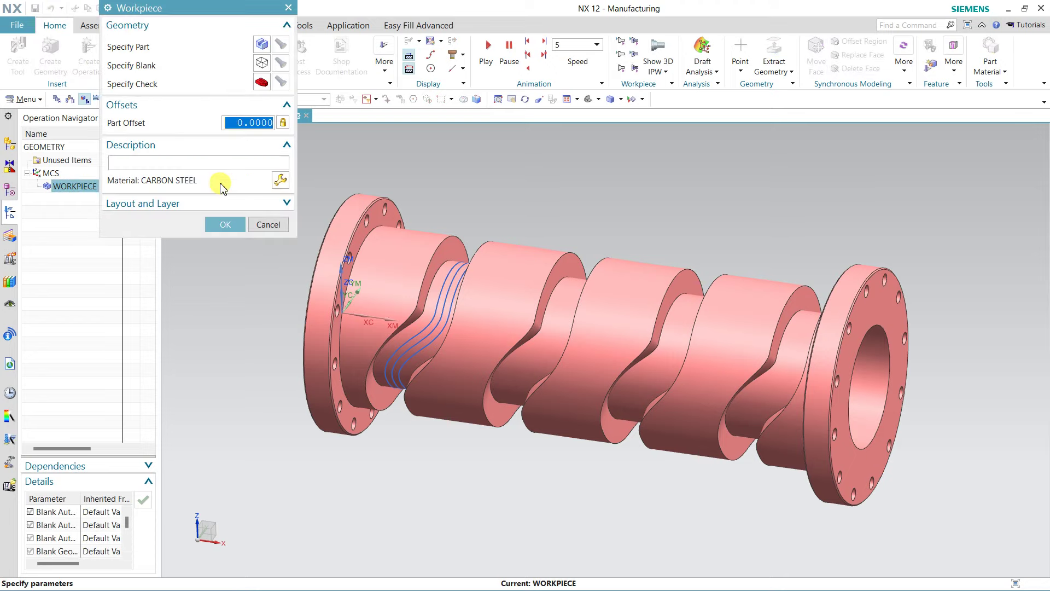
left_click(417, 281)
left_click(221, 197)
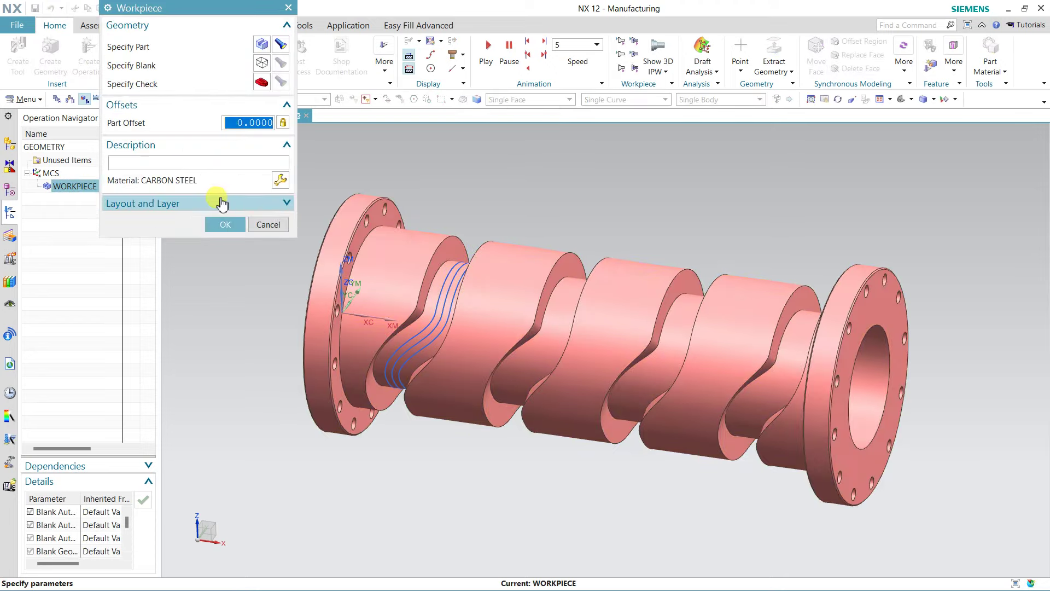
Step: Define the blank as a bounding cylinder along the X-axis and confirm the workpiece
left_click(255, 62)
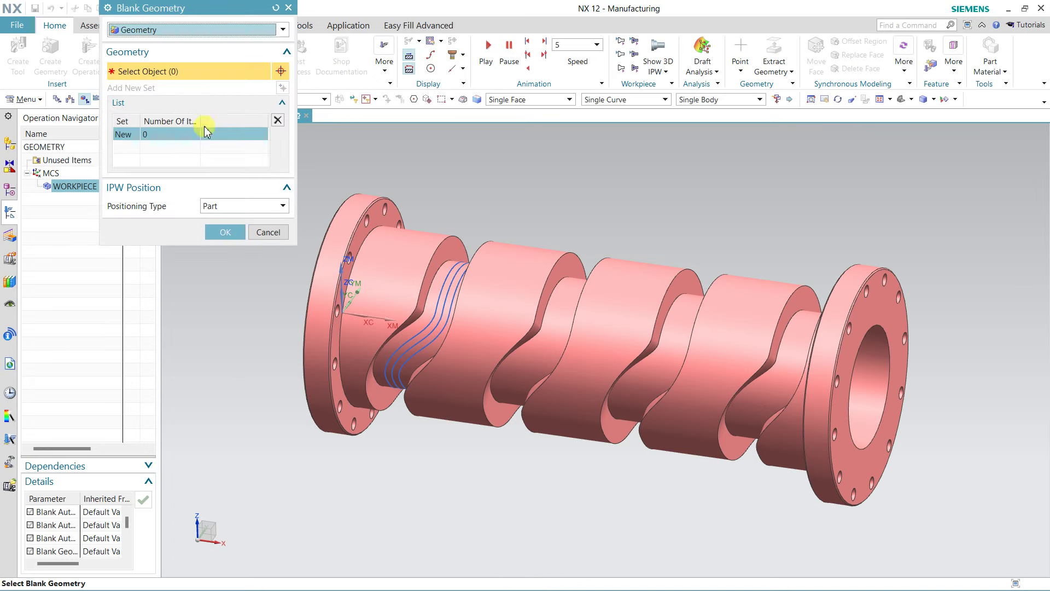
left_click(172, 34)
left_click(153, 83)
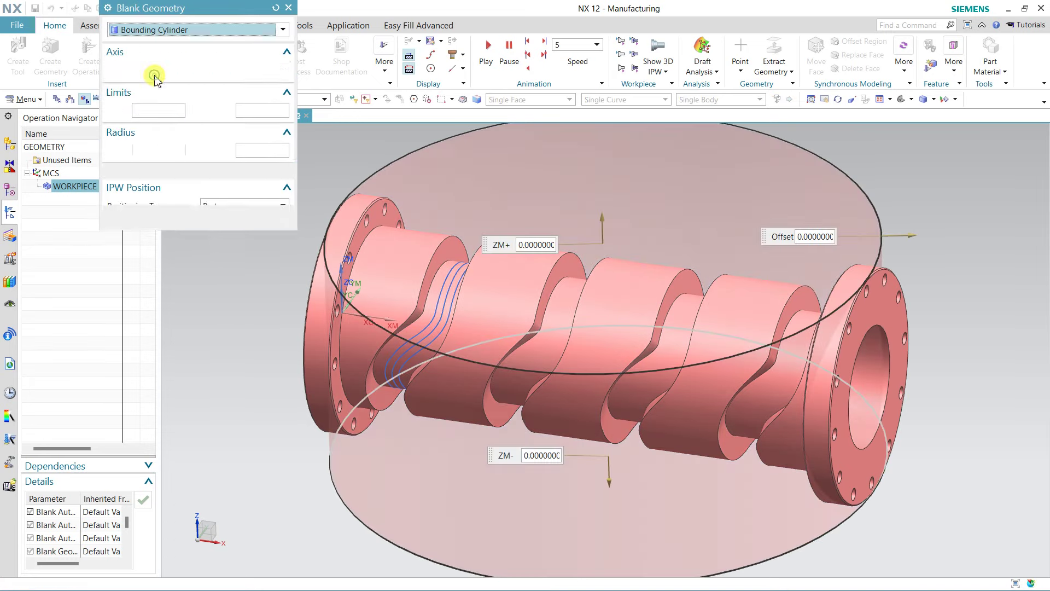
left_click(224, 70)
left_click(219, 96)
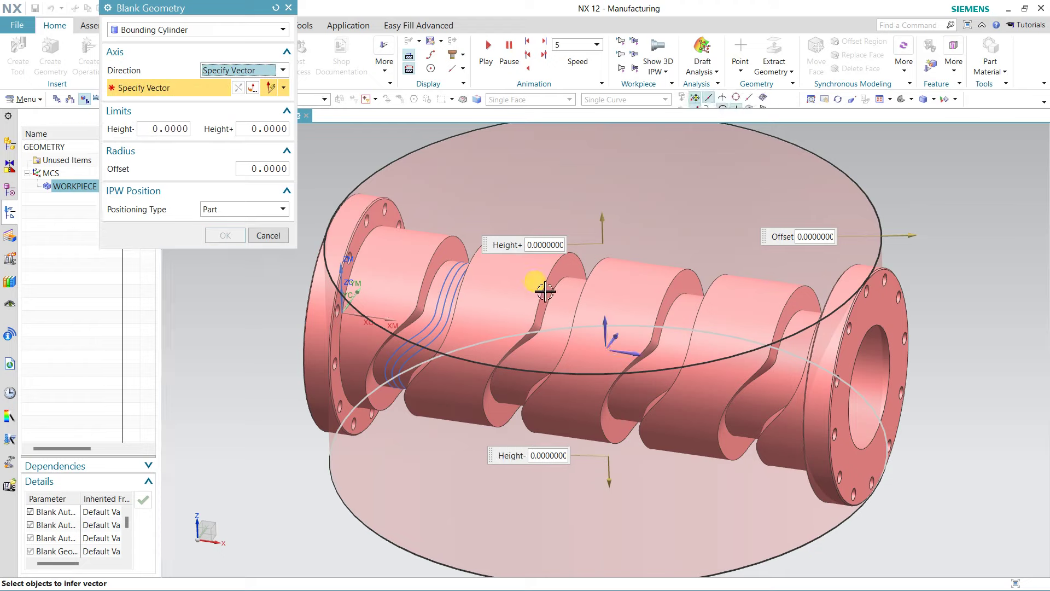
left_click(625, 355)
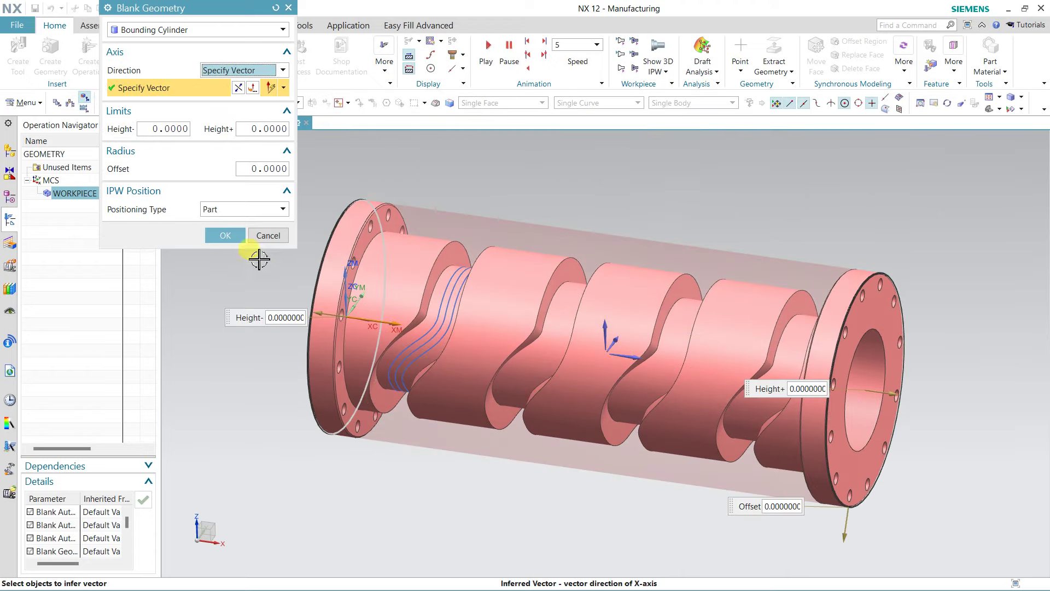
left_click(219, 237)
left_click(220, 228)
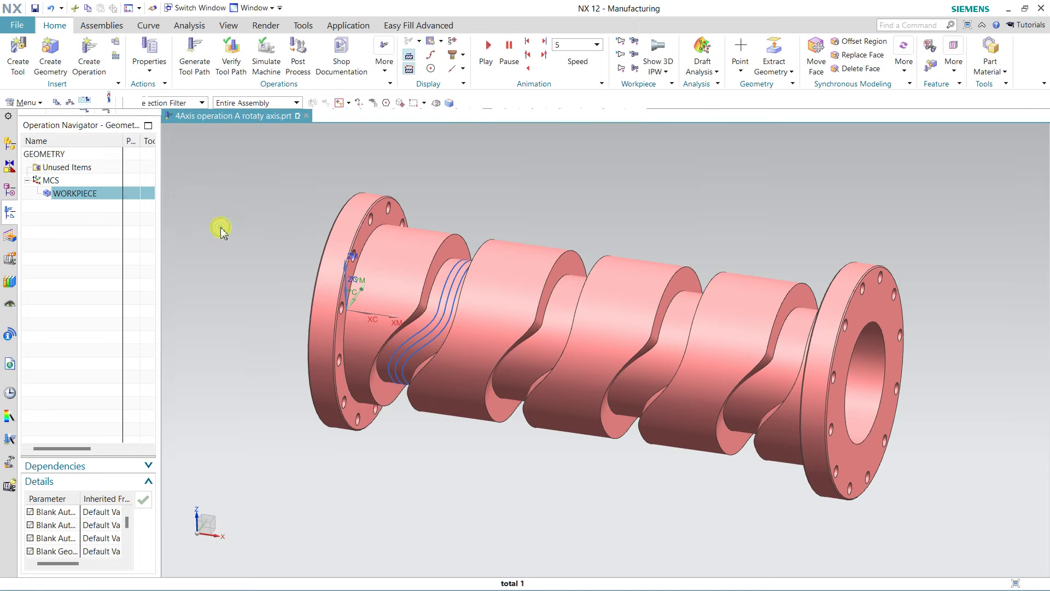
Step: Create a multi-axis end mill: diameter 20, length 50, flute length 30, tool number and registers 1
left_click(18, 52)
type("EM20")
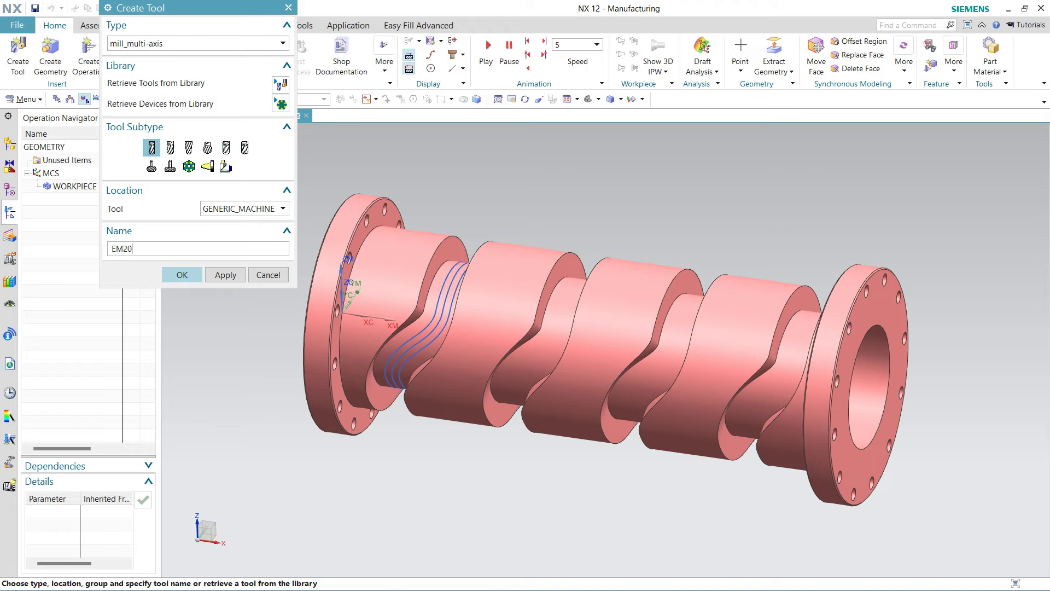
left_click(165, 275)
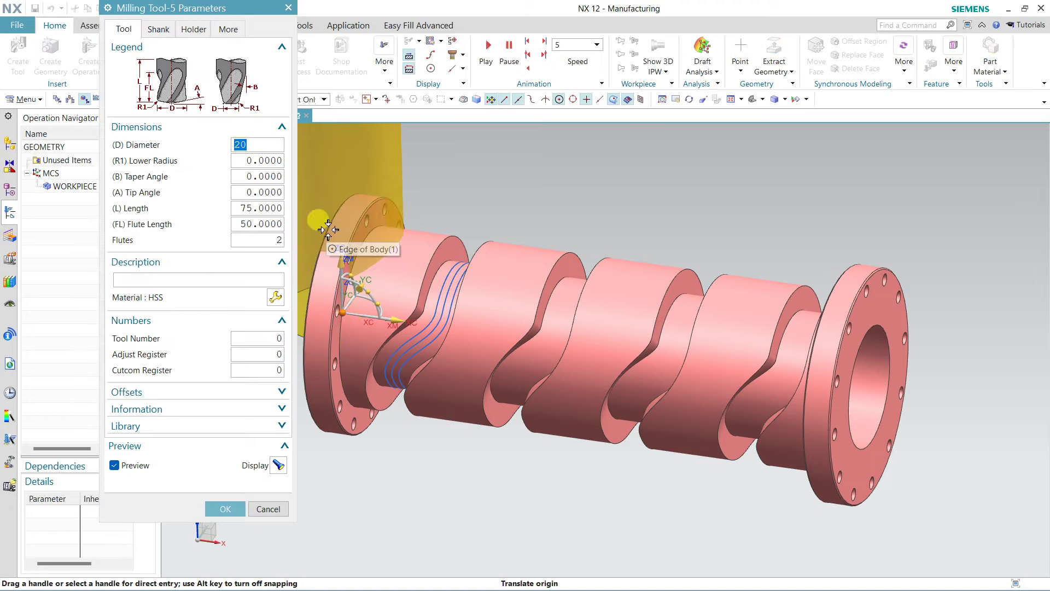
left_click(250, 225)
type("30")
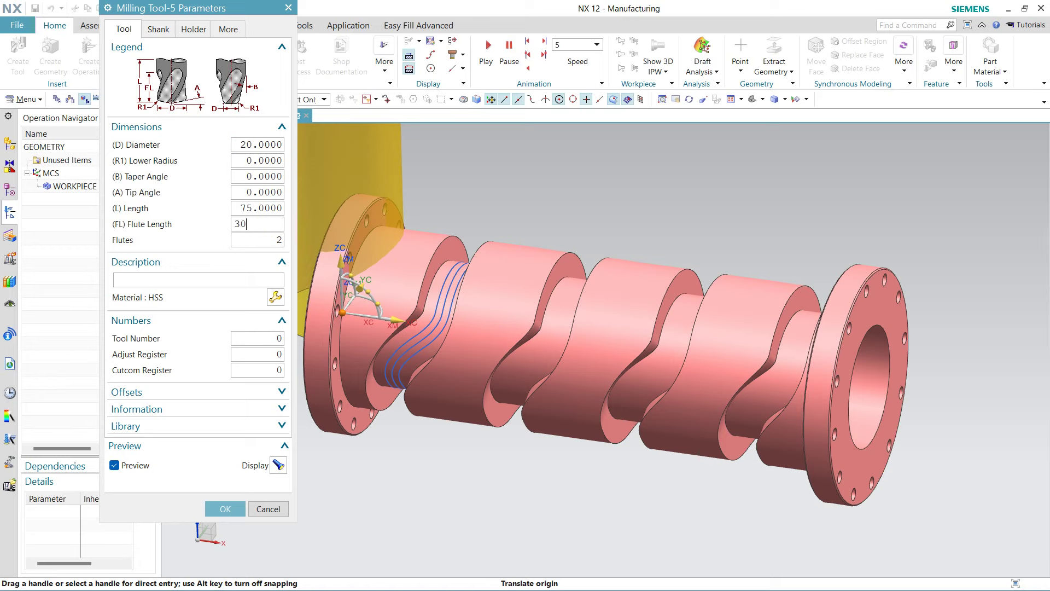
left_click(242, 208)
type("50")
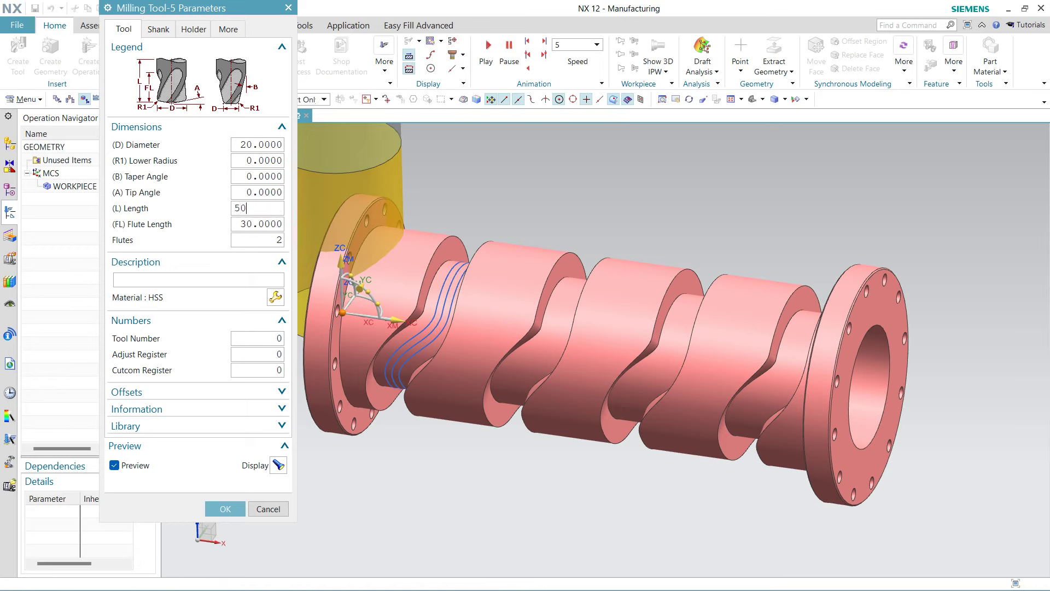
double_click(241, 208)
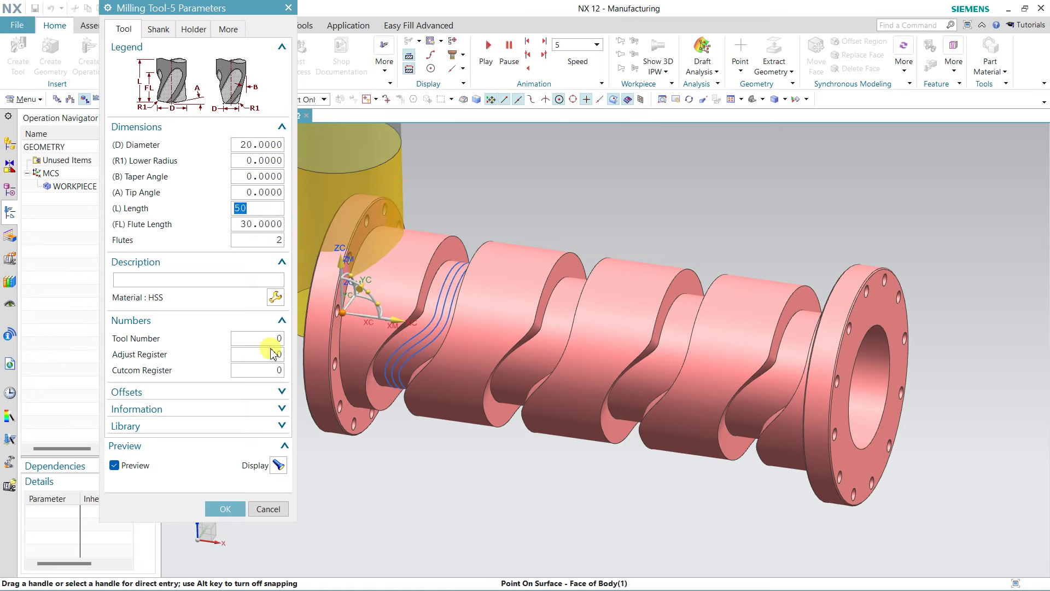
key("Tab")
type("1")
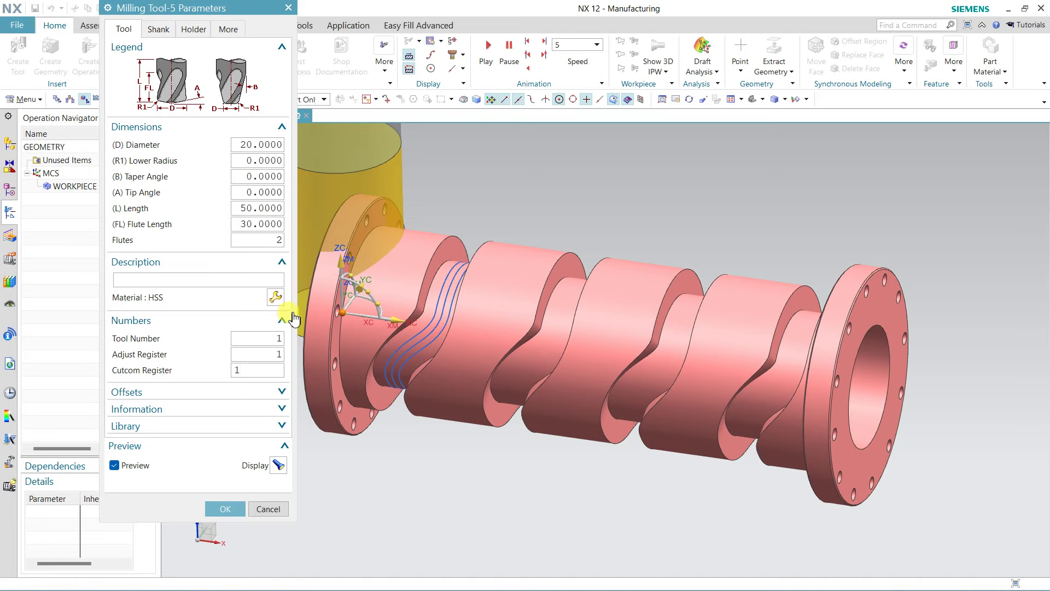
left_click(224, 509)
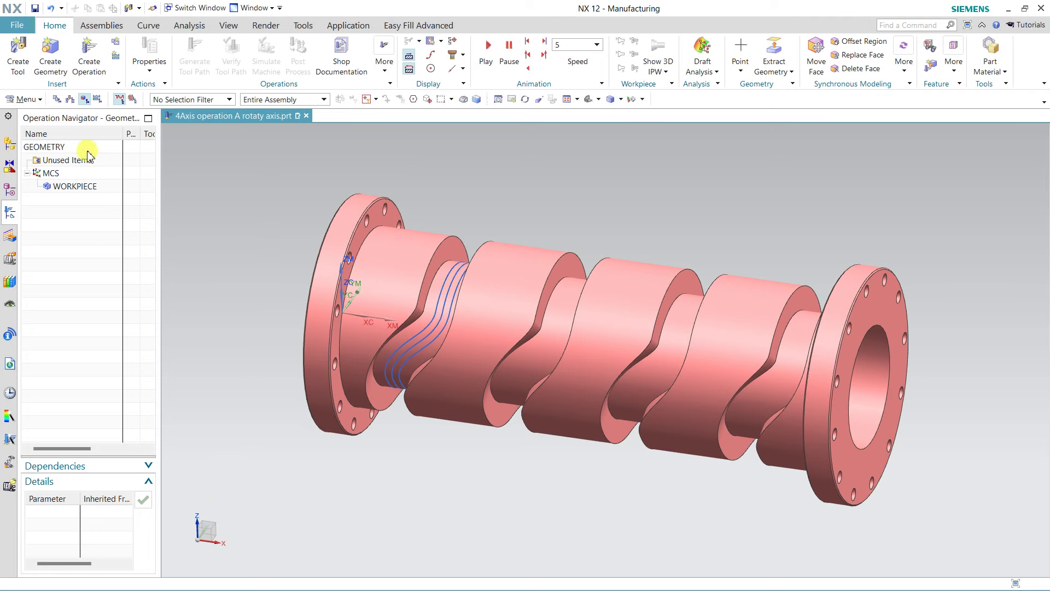
Step: Create a second end mill: diameter 6, length 50, flute length 30, tool number and registers 2
left_click(18, 52)
type("EM6")
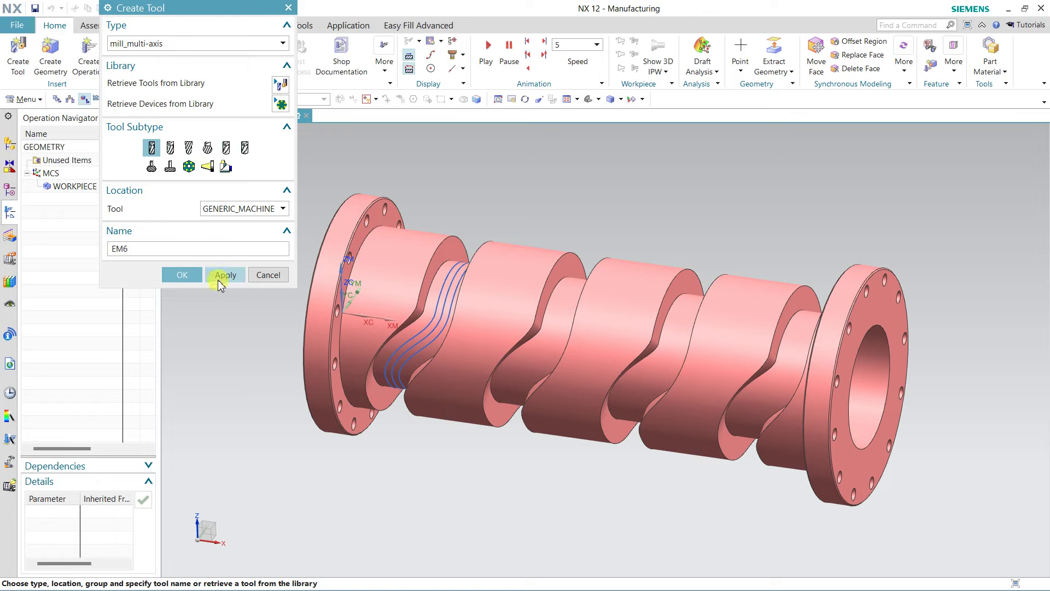
left_click(219, 281)
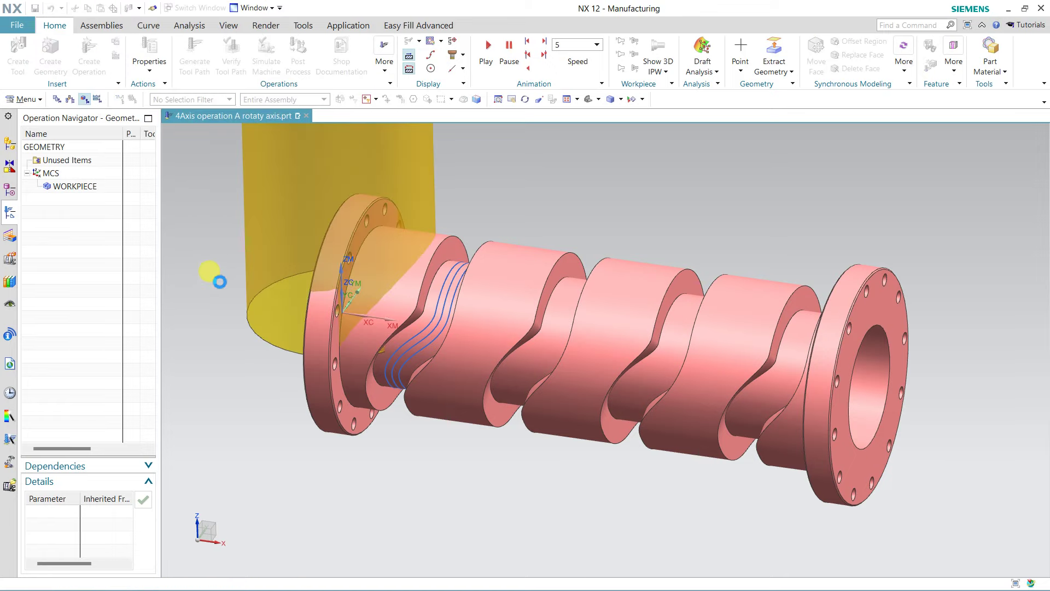
type("6")
key("Return")
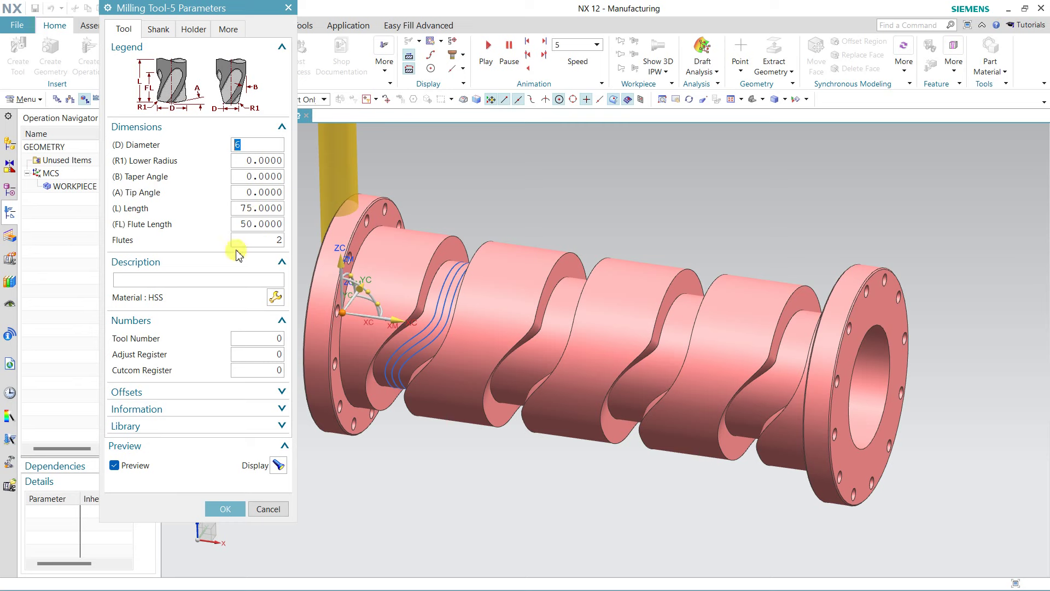
double_click(265, 213)
type("5")
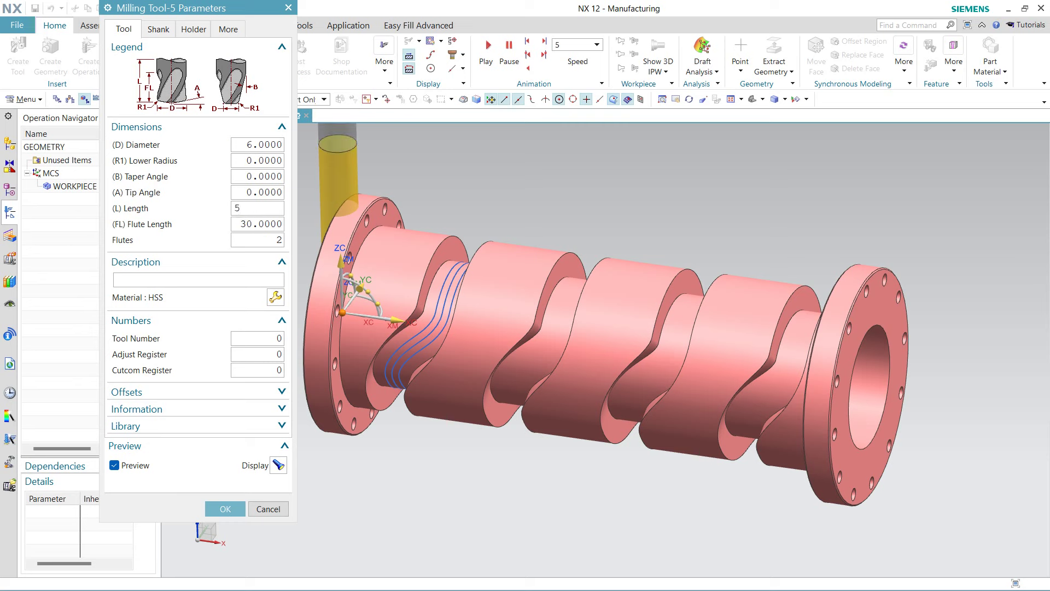
type("0")
left_click(266, 338)
type("2")
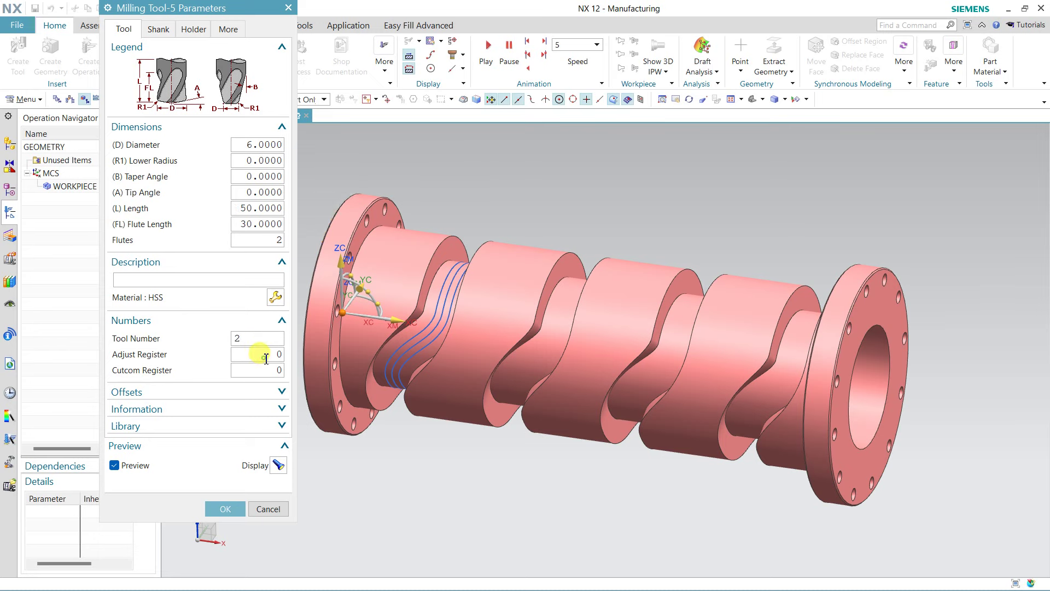
double_click(266, 354)
type("22")
left_click(217, 505)
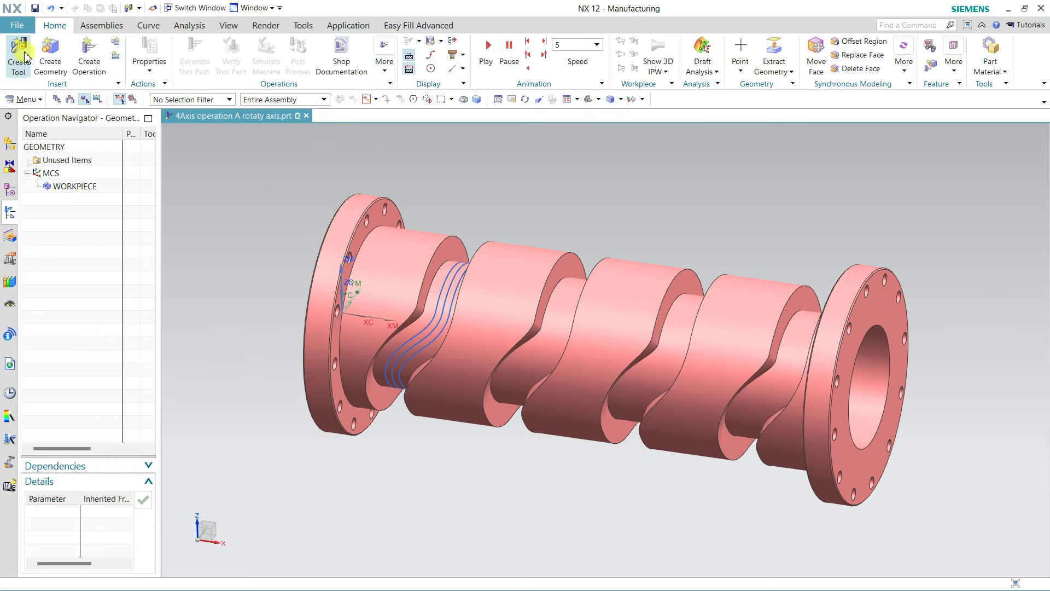
Step: Create a third end mill named EM4 with length 45 and flute length 30
left_click(18, 52)
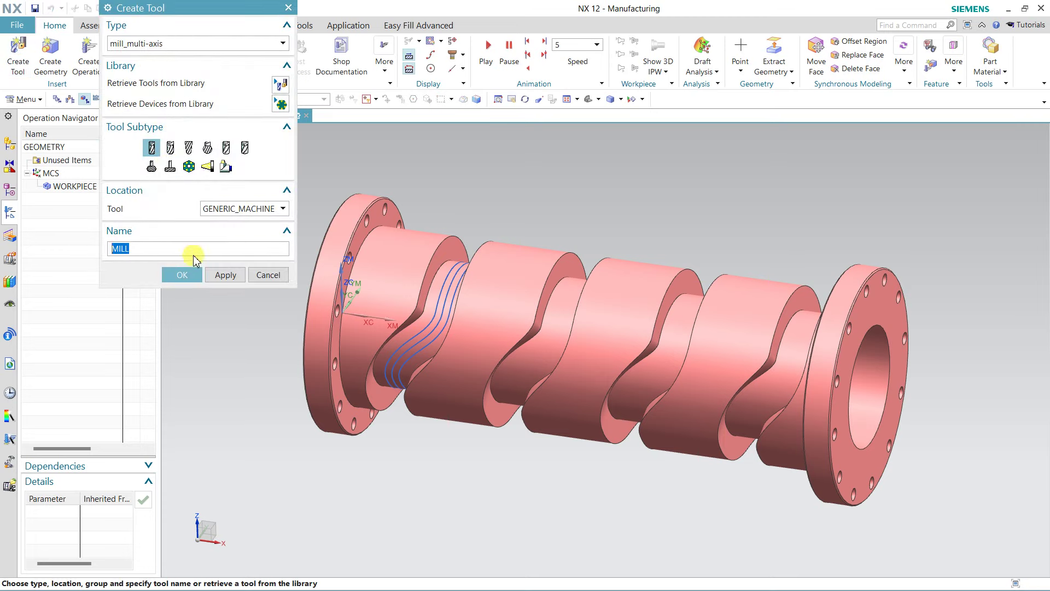
type("EM")
type("4")
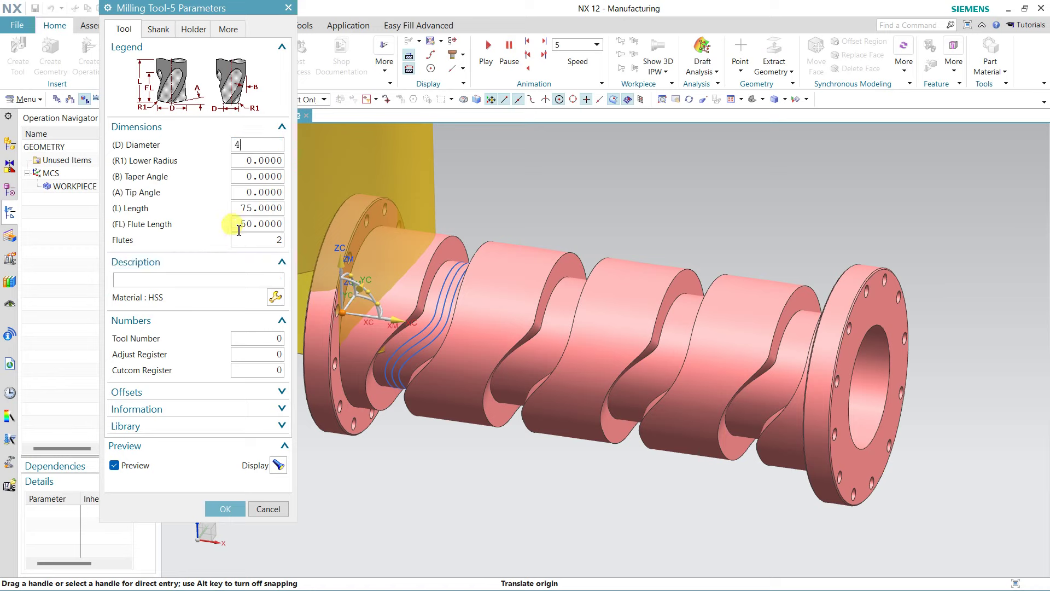
left_click(251, 222)
type("30")
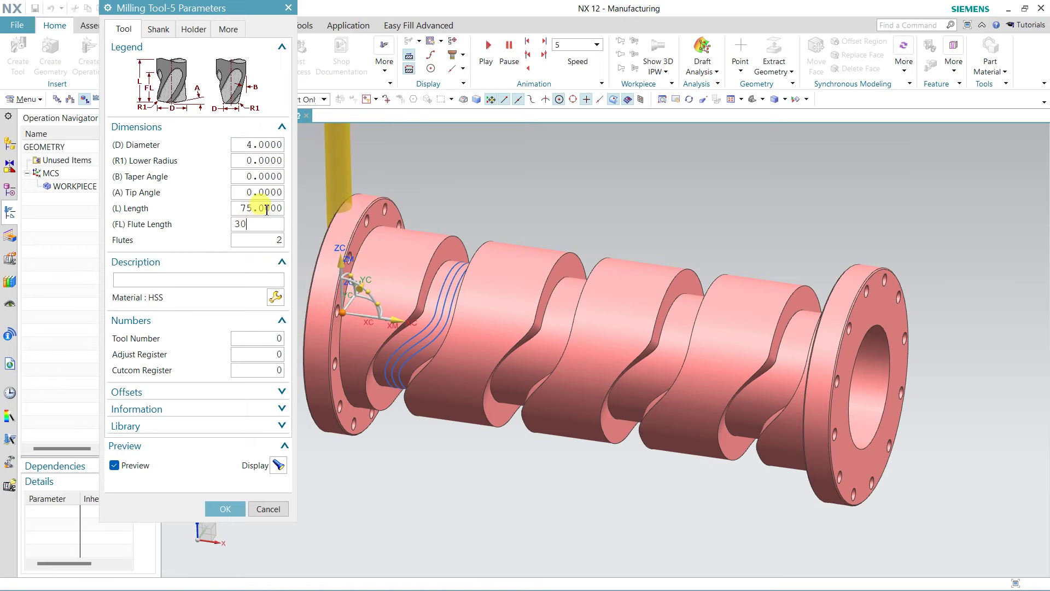
left_click(267, 209)
type("45")
left_click(267, 224)
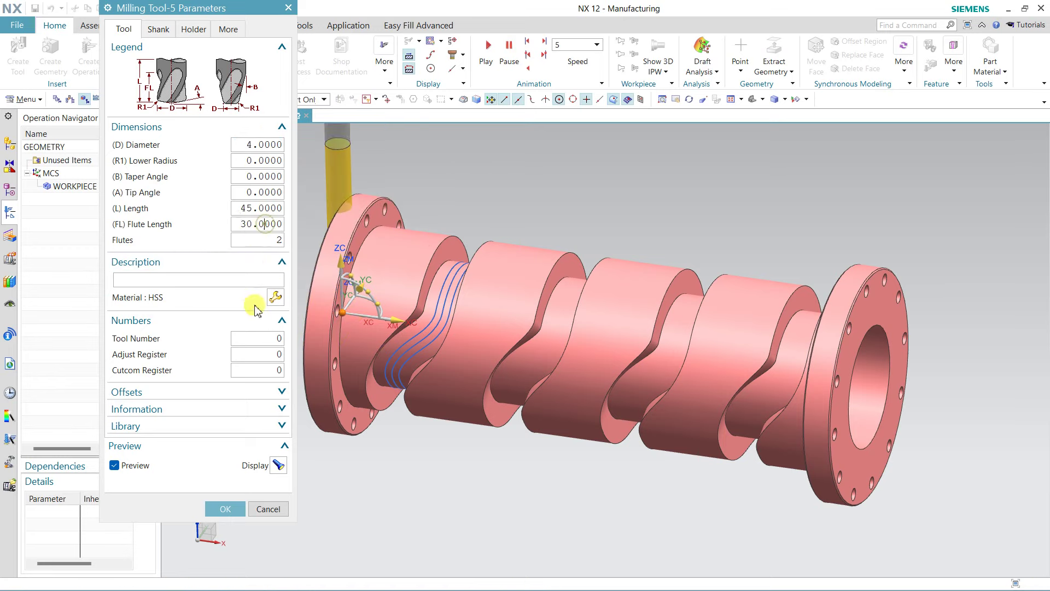
Step: Set EM4's tool number, adjust register and cutcom register to 3, and save it
left_click(279, 342)
type("3")
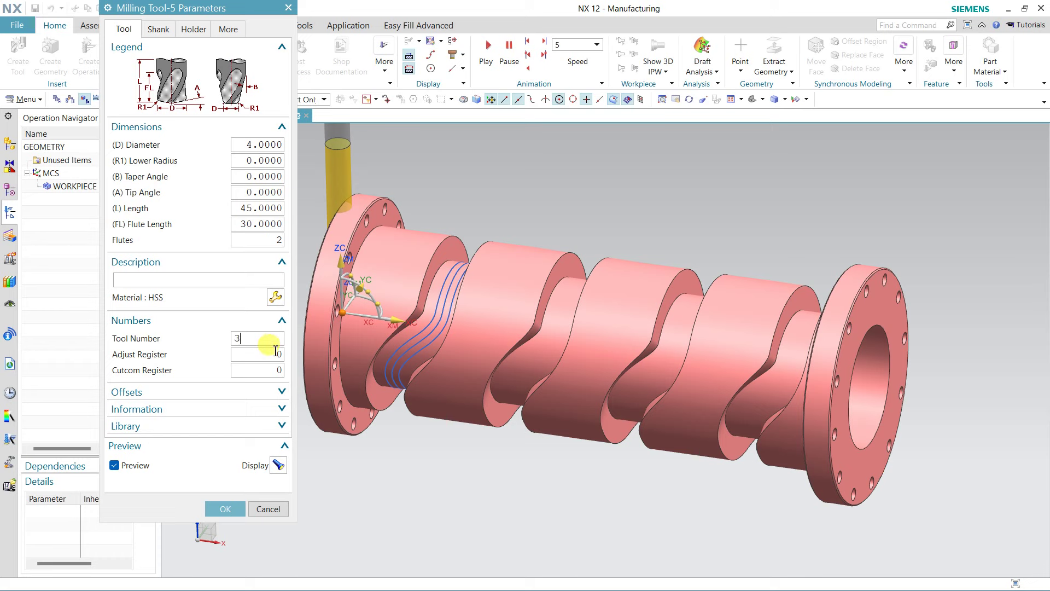
left_click(276, 355)
type("3")
left_click(274, 369)
type("33")
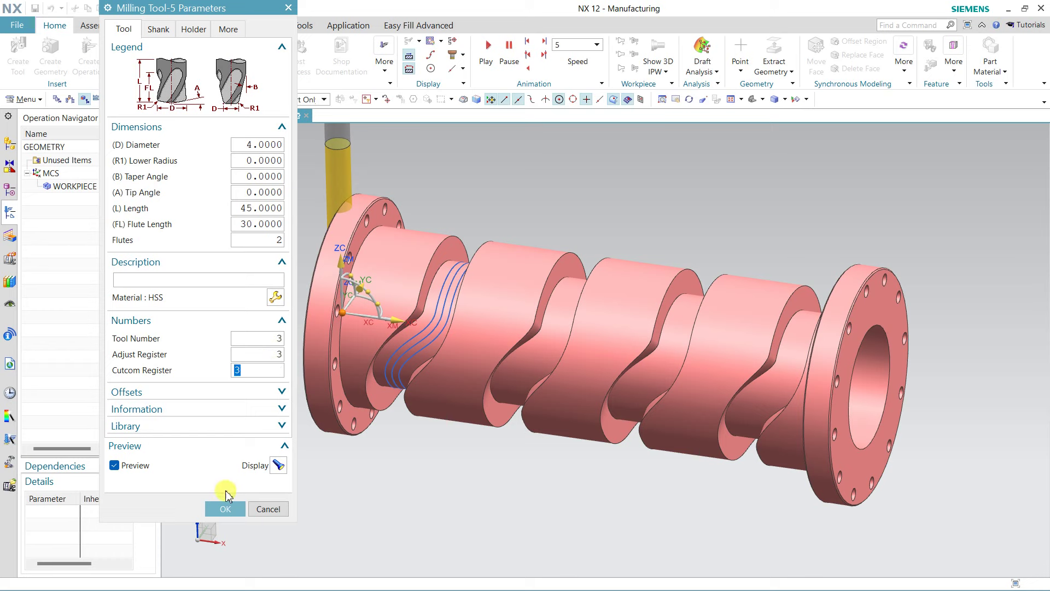
left_click(225, 507)
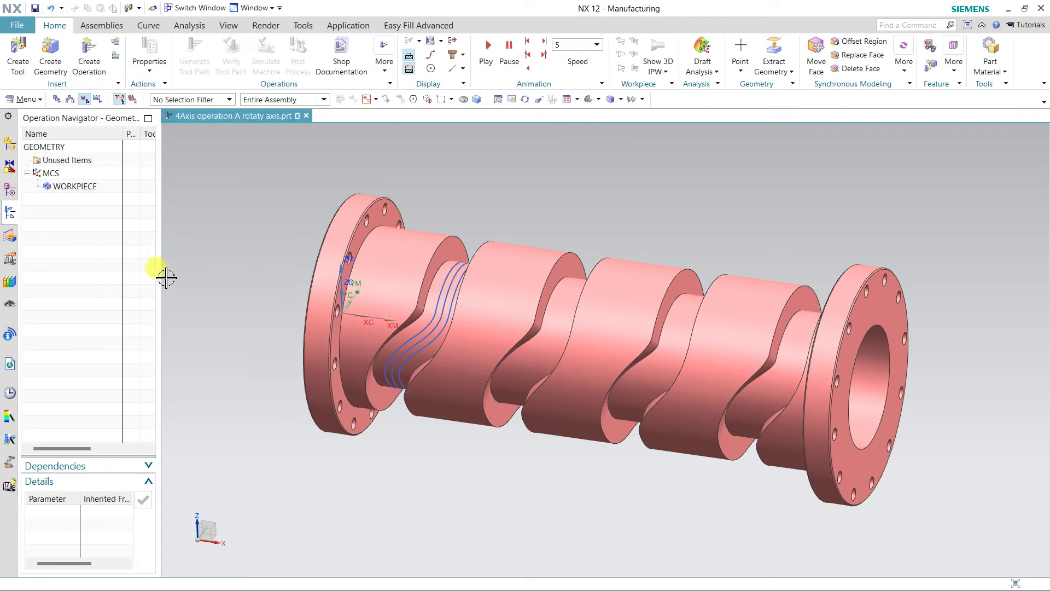
Step: Create a Variable Contour operation with tool EM20, geometry WORKPIECE and method MILL_FINISH
left_click(89, 54)
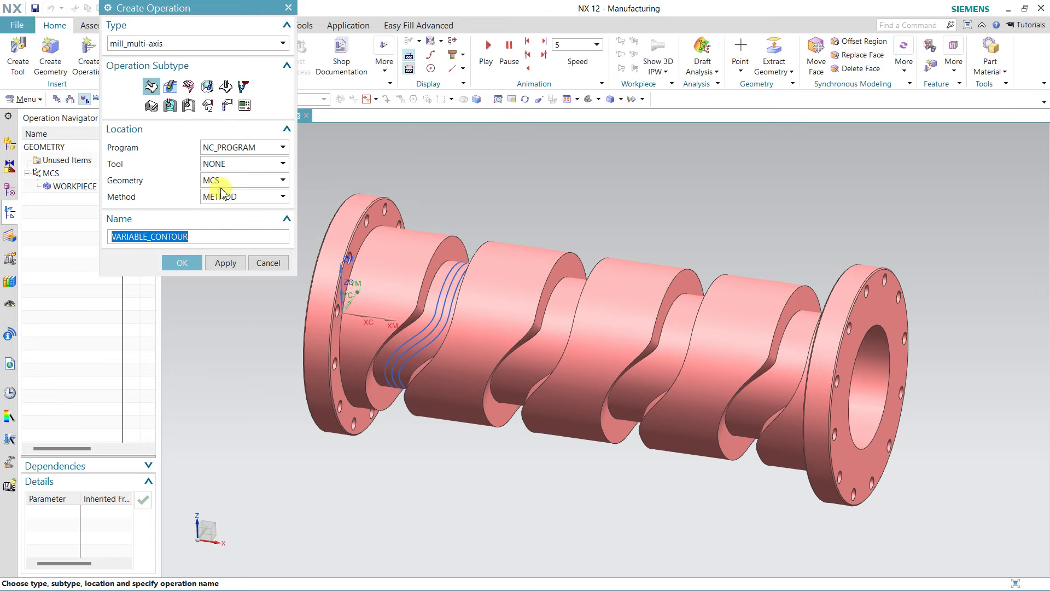
left_click(226, 164)
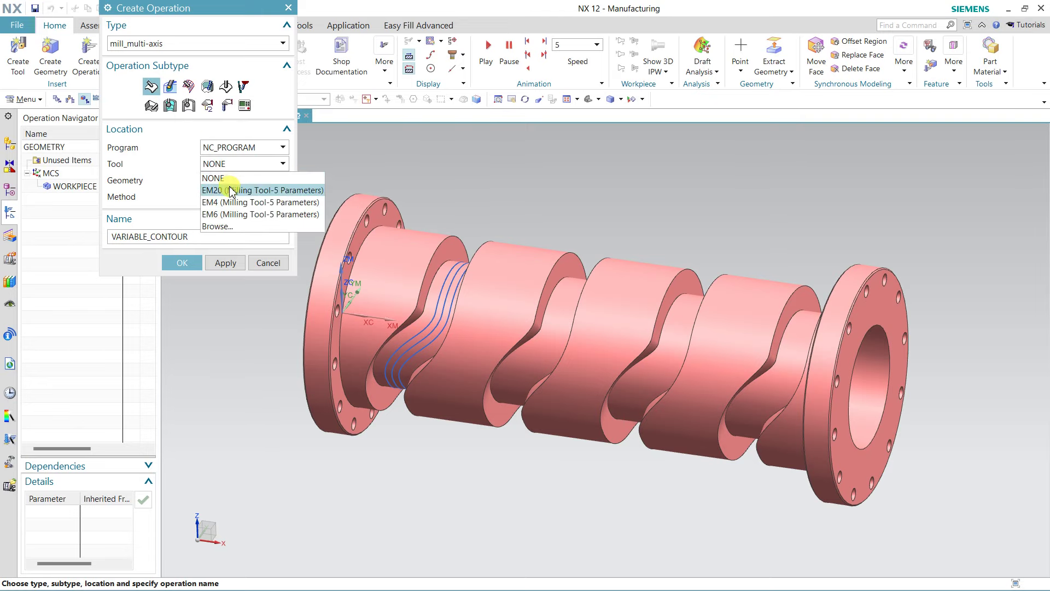
left_click(232, 190)
left_click(235, 213)
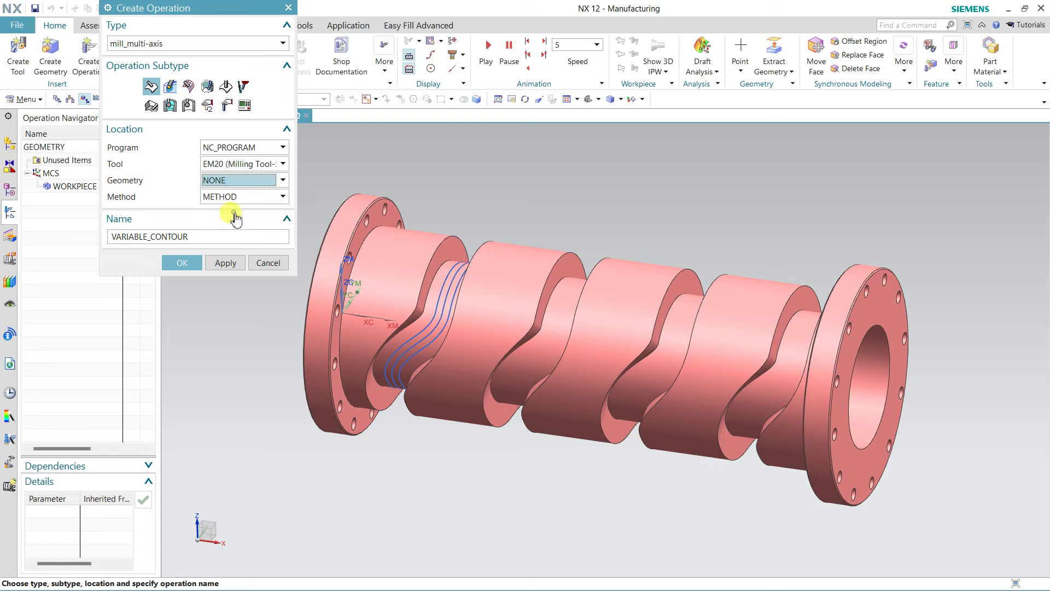
left_click(235, 181)
left_click(236, 218)
left_click(248, 196)
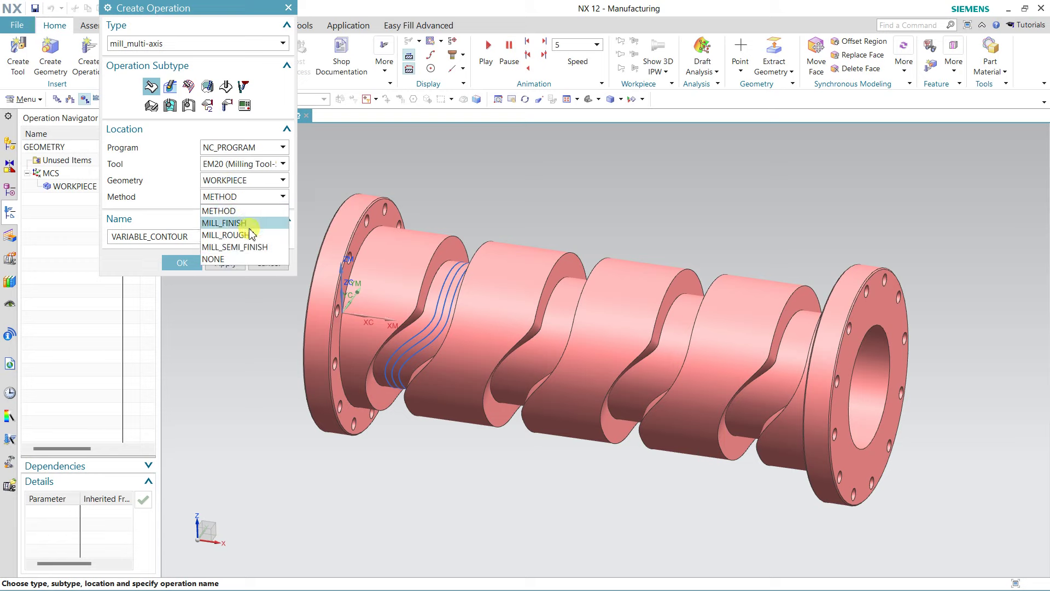
left_click(246, 223)
left_click(188, 262)
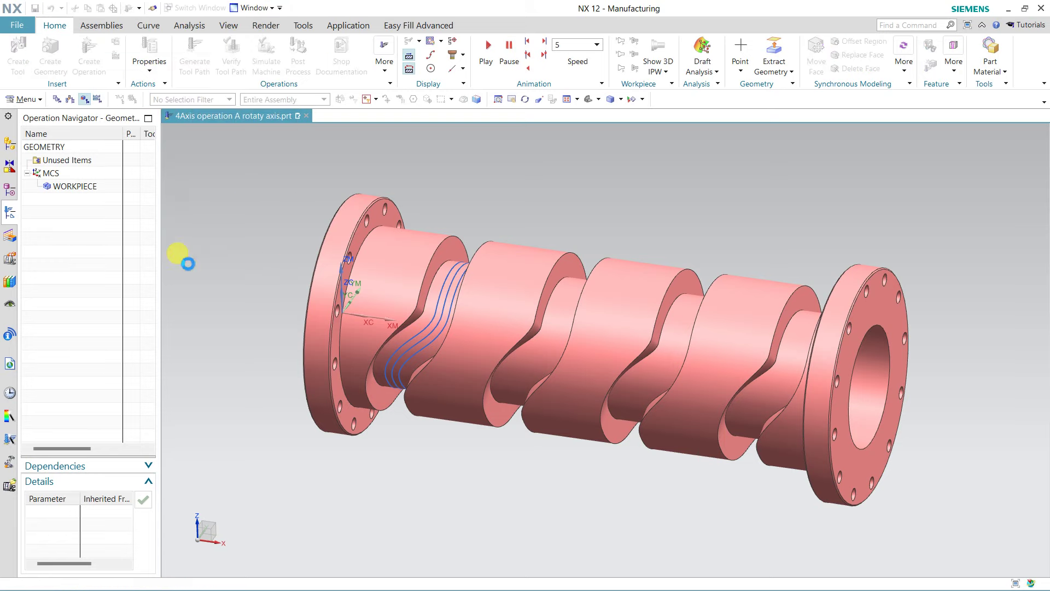
Step: Unhide the blue helical Body (2) and switch the drive method to Surface Area
left_click(10, 190)
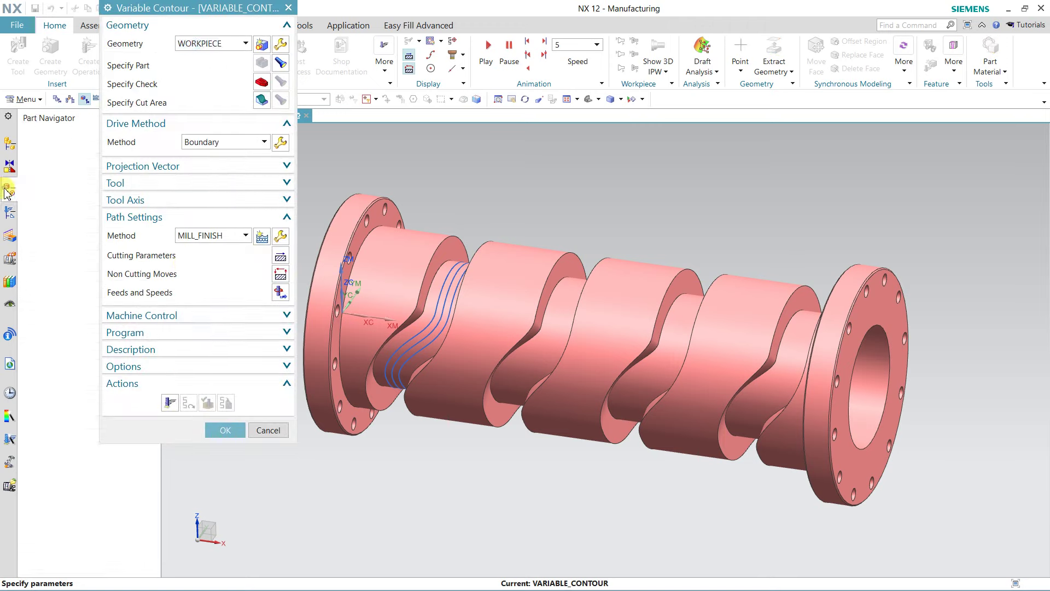
left_click(70, 206)
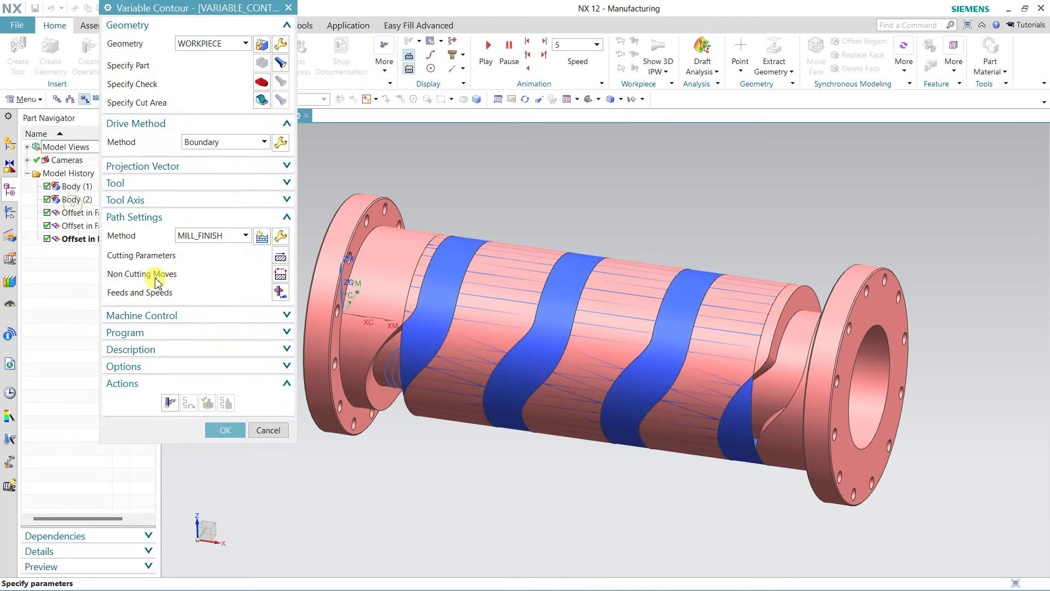
left_click(263, 141)
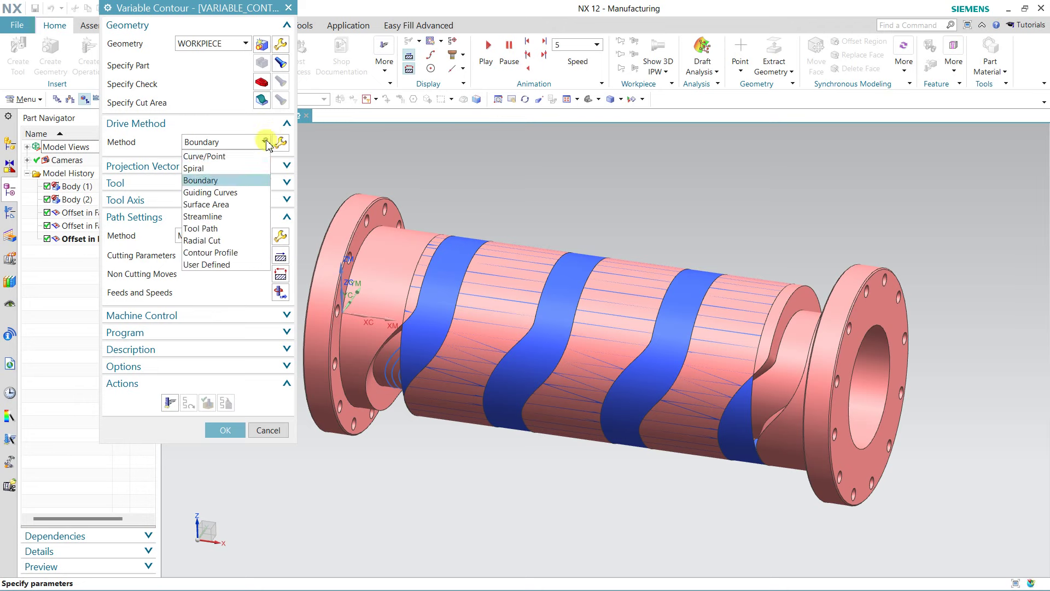
left_click(224, 204)
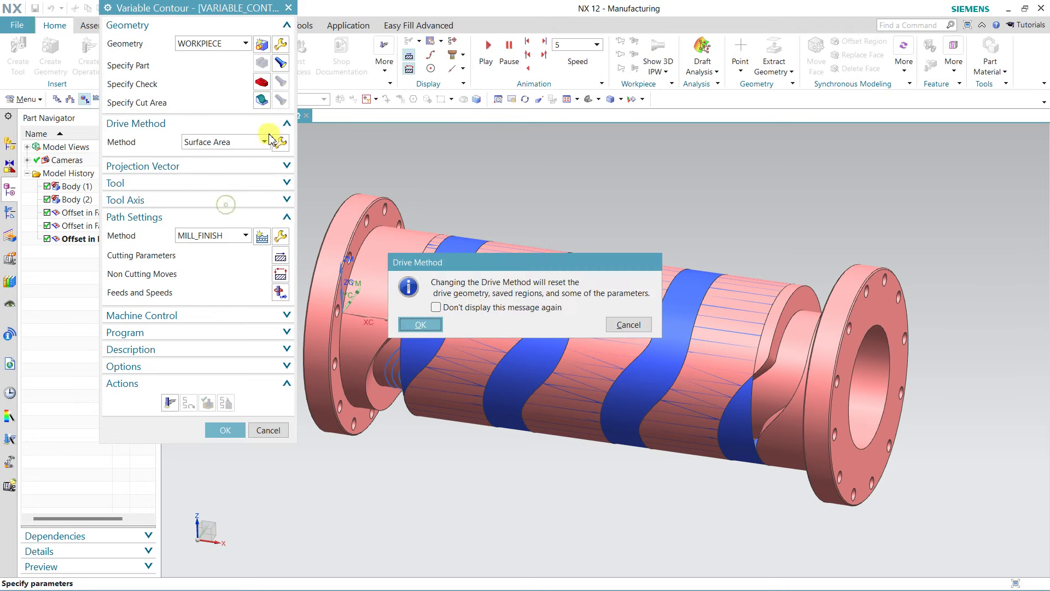
left_click(419, 326)
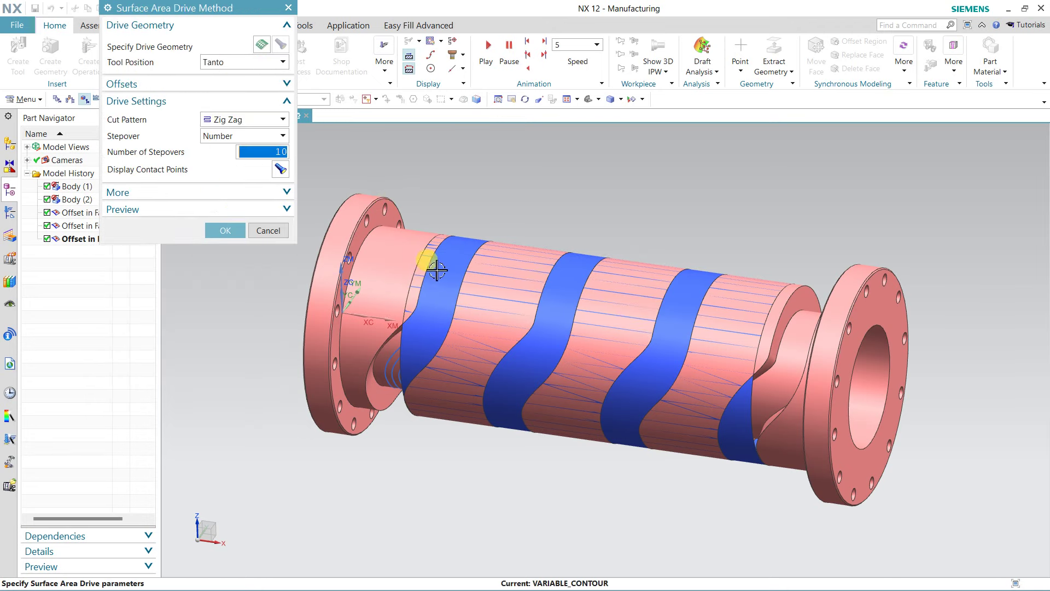
Step: Select the blue helical faces as drive surfaces, set the cut direction, and flip the material side outward
left_click(263, 44)
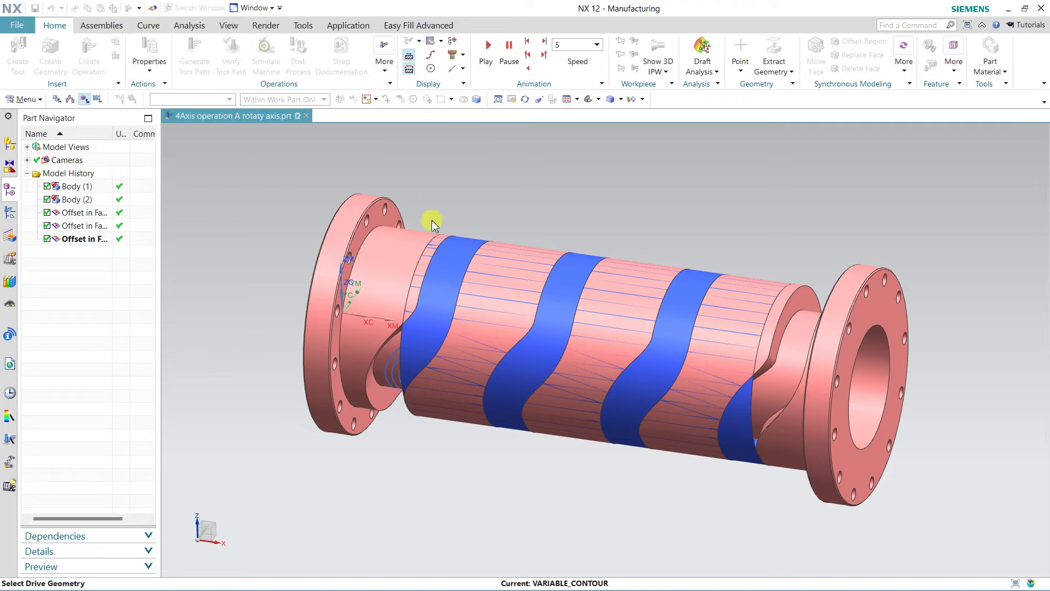
left_click(430, 303)
left_click(225, 185)
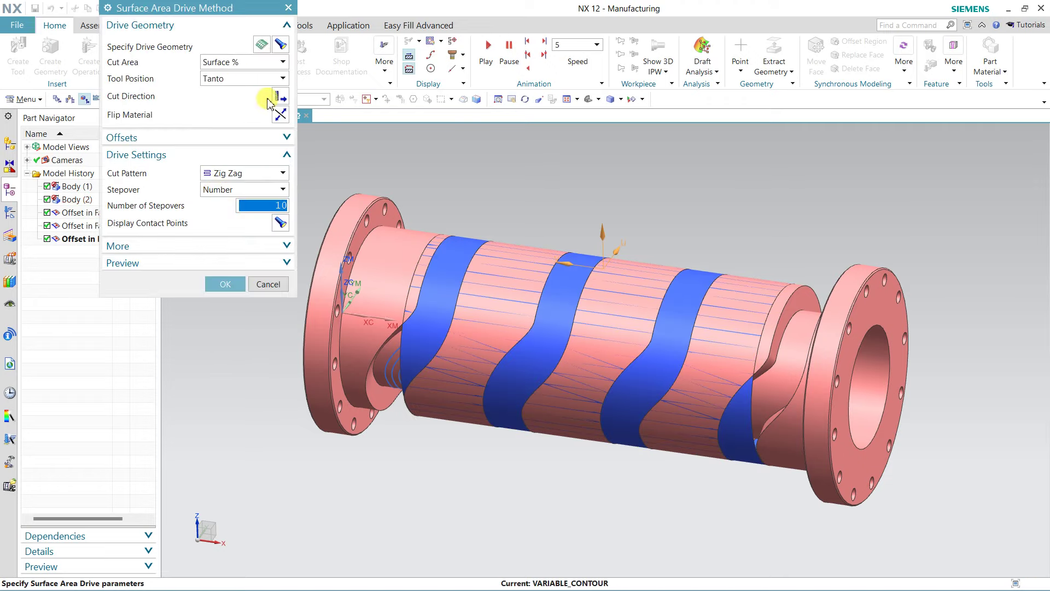
left_click(281, 96)
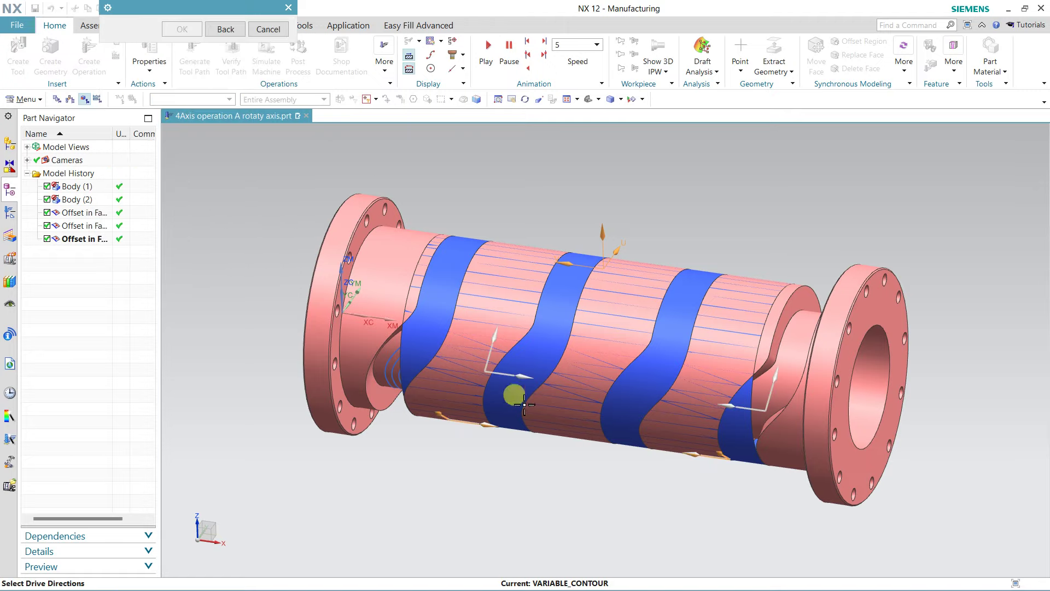
mouse_move(516, 399)
middle_mouse_down()
mouse_move(511, 370)
mouse_move(443, 366)
middle_mouse_up()
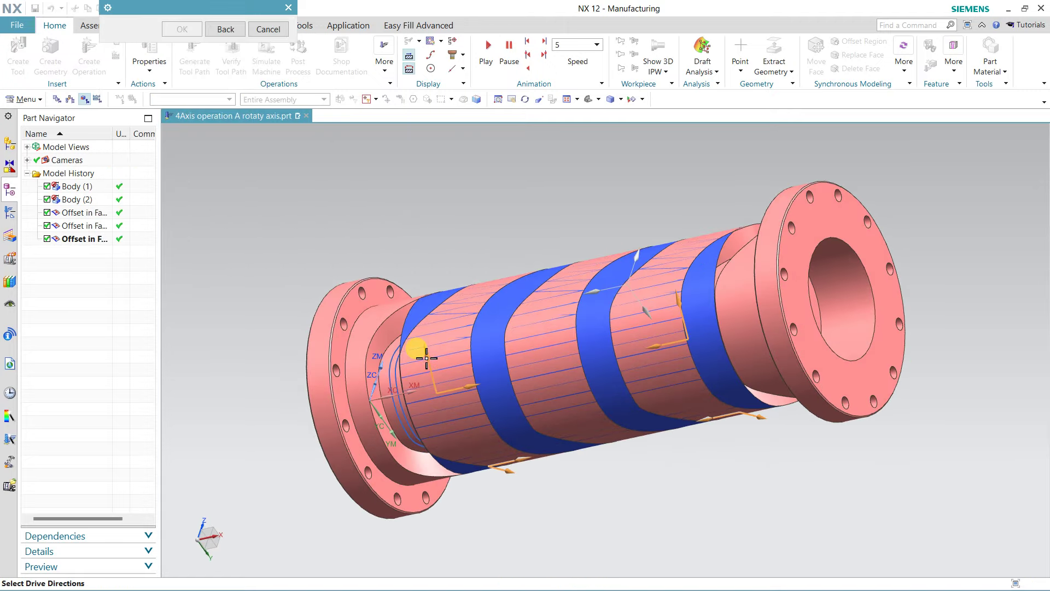
left_click(426, 356)
middle_click_drag(464, 217, 462, 241)
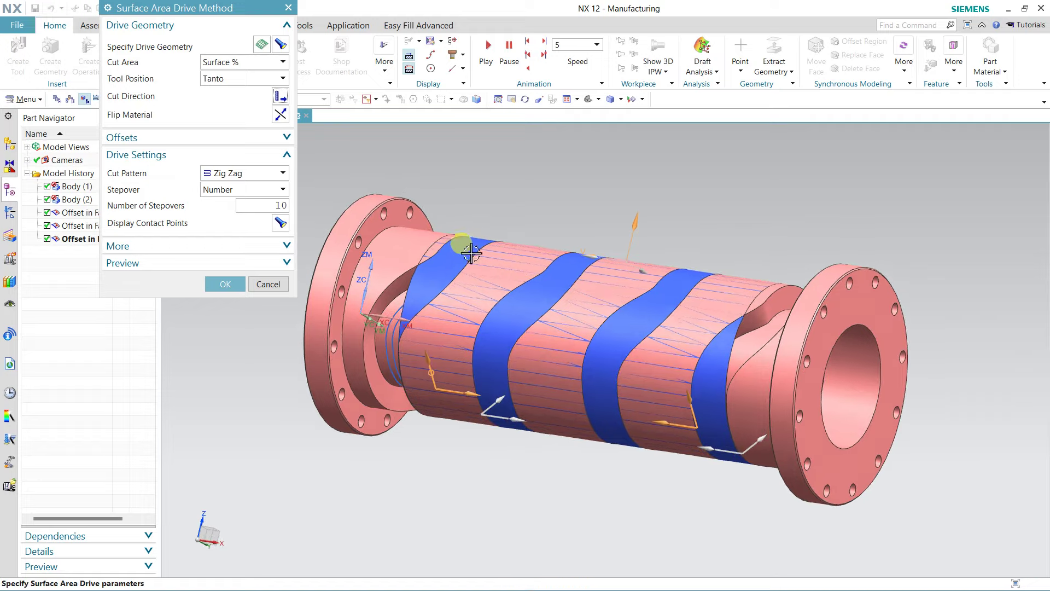
left_click(281, 114)
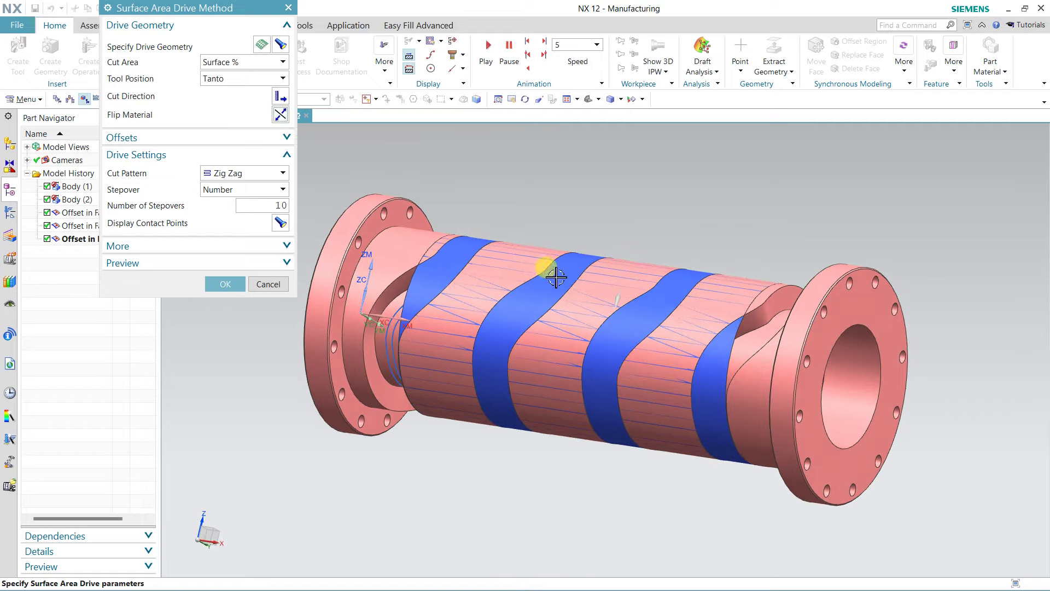
mouse_move(551, 269)
middle_mouse_down()
mouse_move(540, 351)
mouse_move(458, 368)
mouse_move(413, 352)
mouse_move(547, 277)
mouse_move(506, 269)
middle_mouse_up()
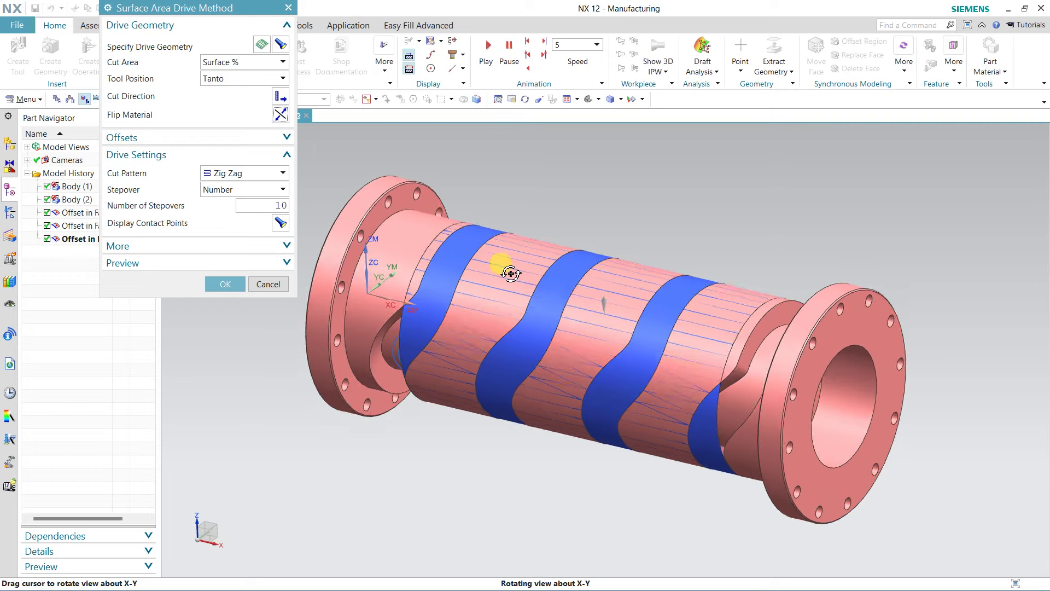
left_click(283, 115)
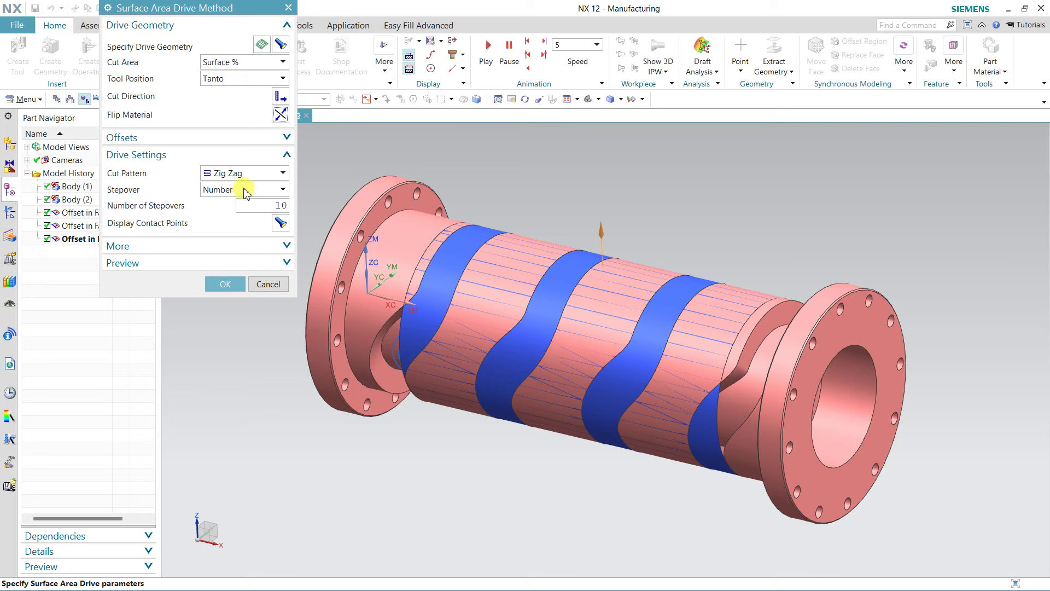
Step: Set the cut step to tolerances of 0.01 and confirm the Surface Area drive
left_click(211, 246)
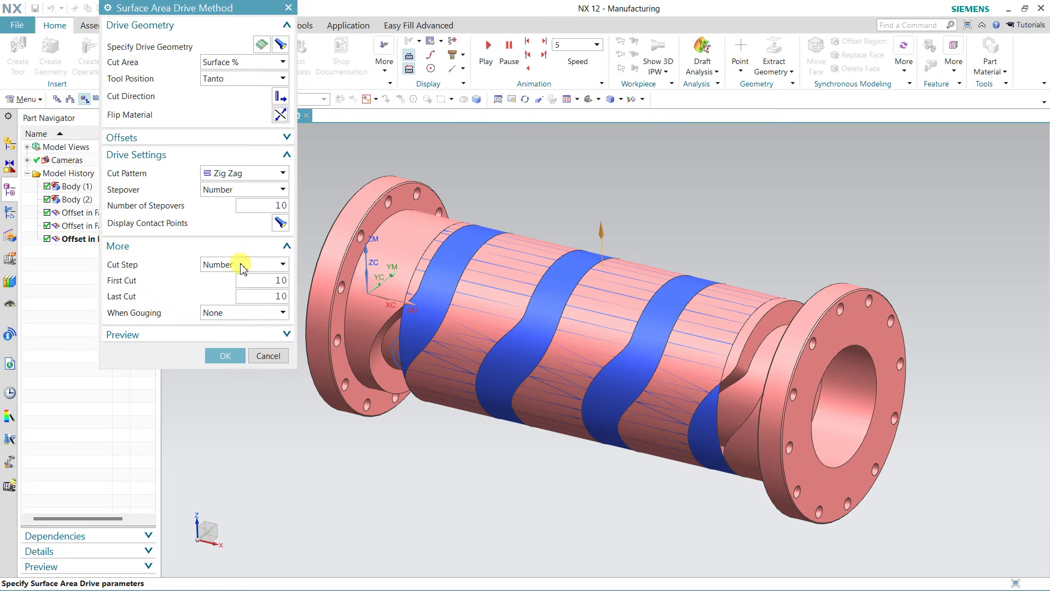
left_click(241, 264)
left_click(265, 285)
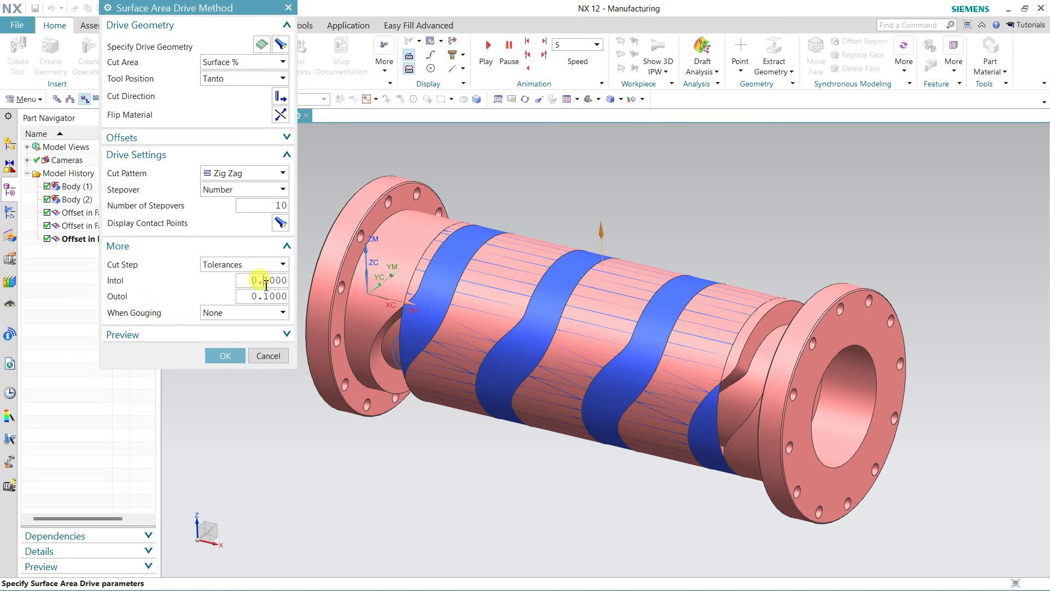
type("0")
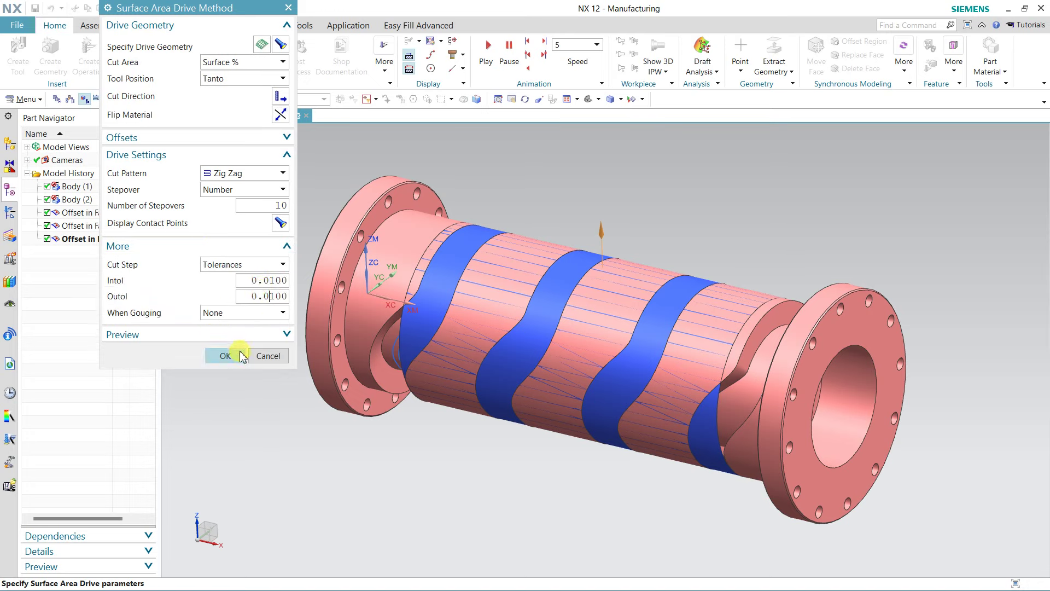
left_click(239, 357)
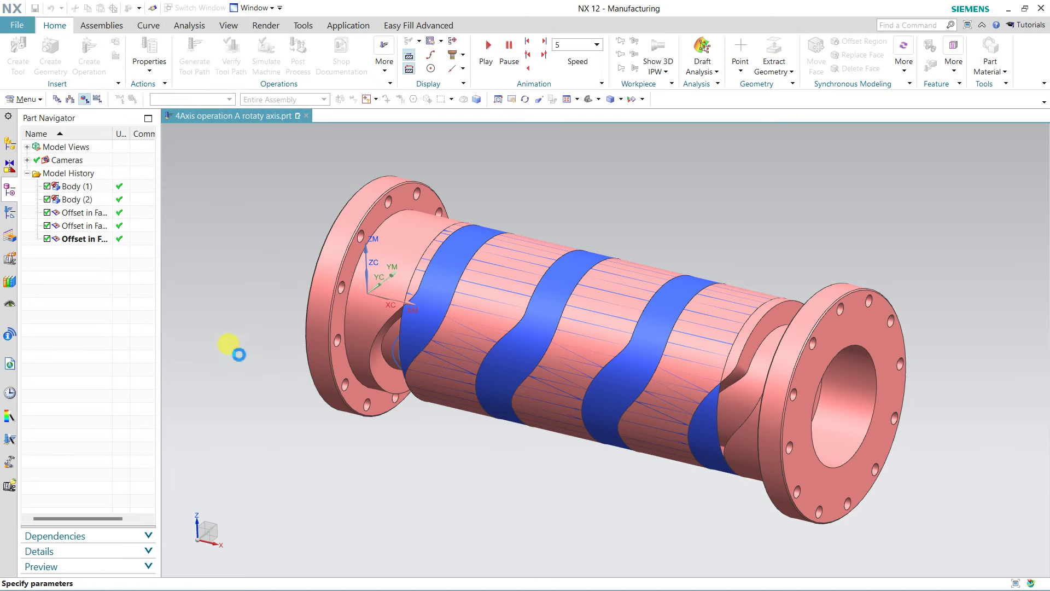
Step: Keep Tool Axis as projection vector and set the tool axis to Away from Line on the bore
left_click(145, 167)
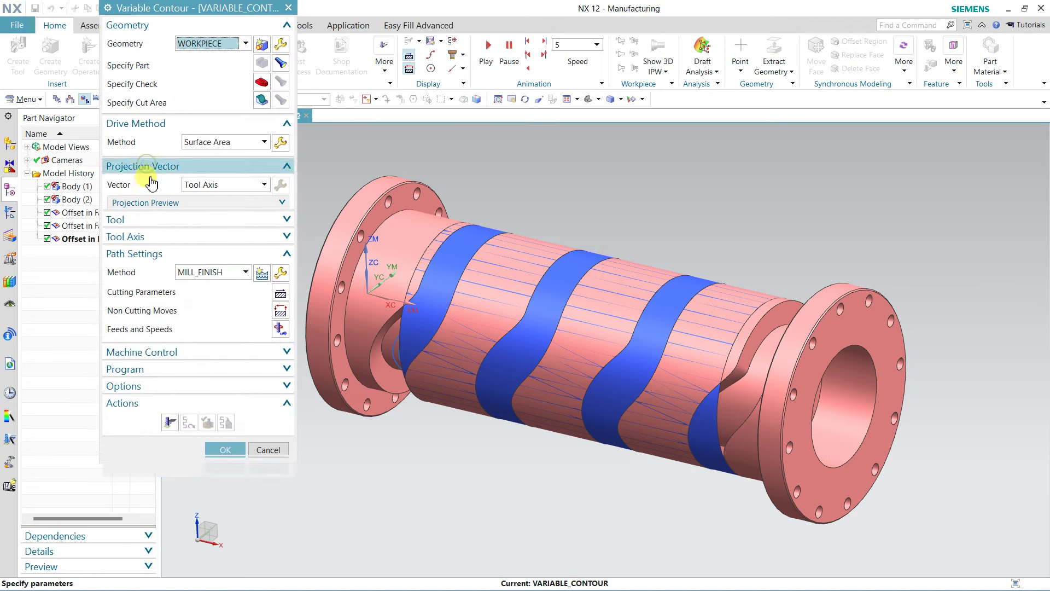
left_click(208, 185)
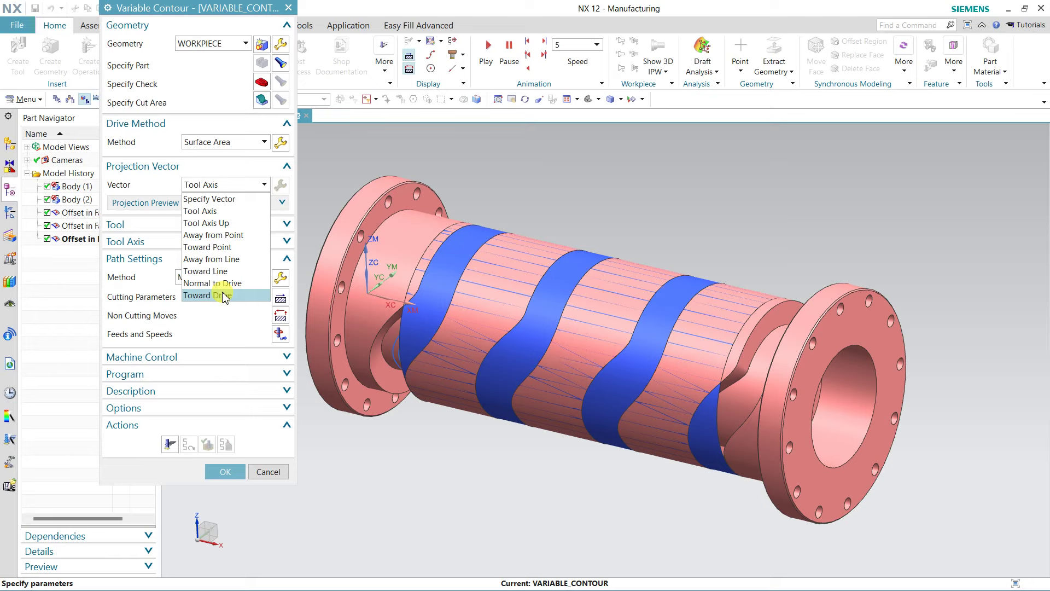
left_click(225, 186)
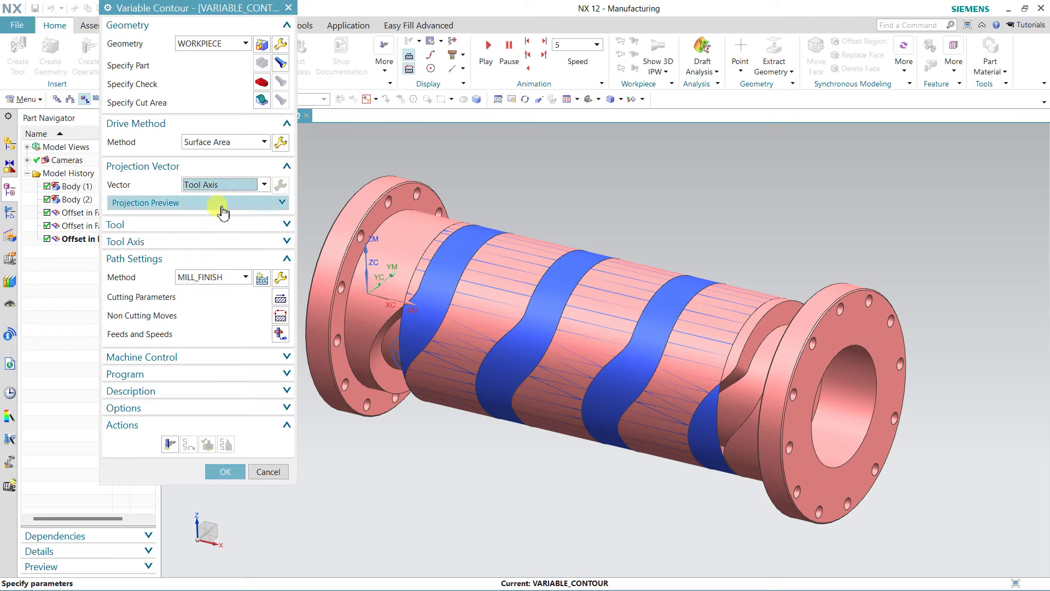
left_click(202, 243)
left_click(219, 261)
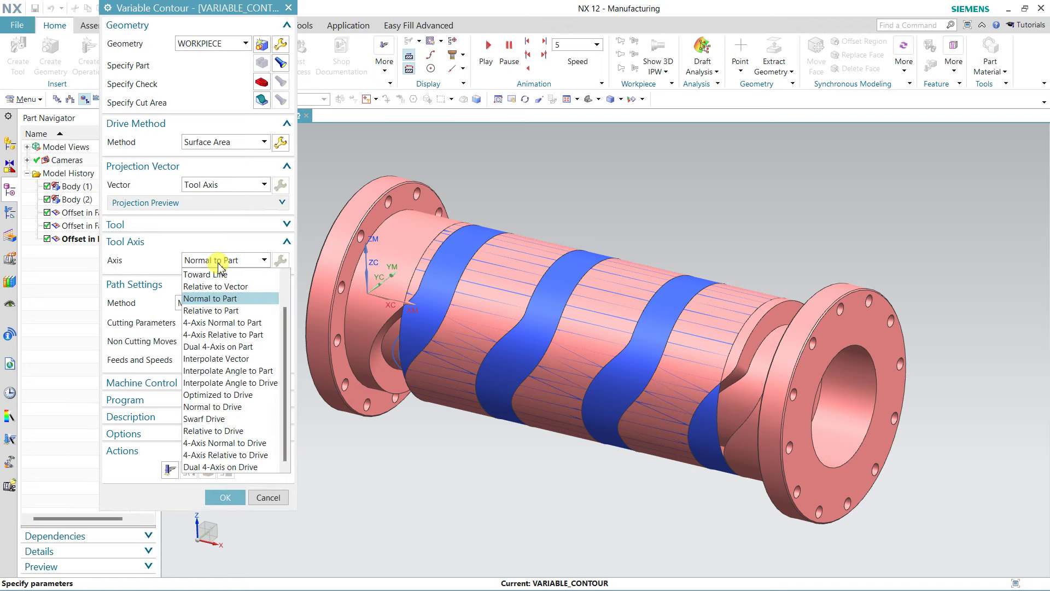
scroll(234, 318, "up", 1)
left_click(235, 298)
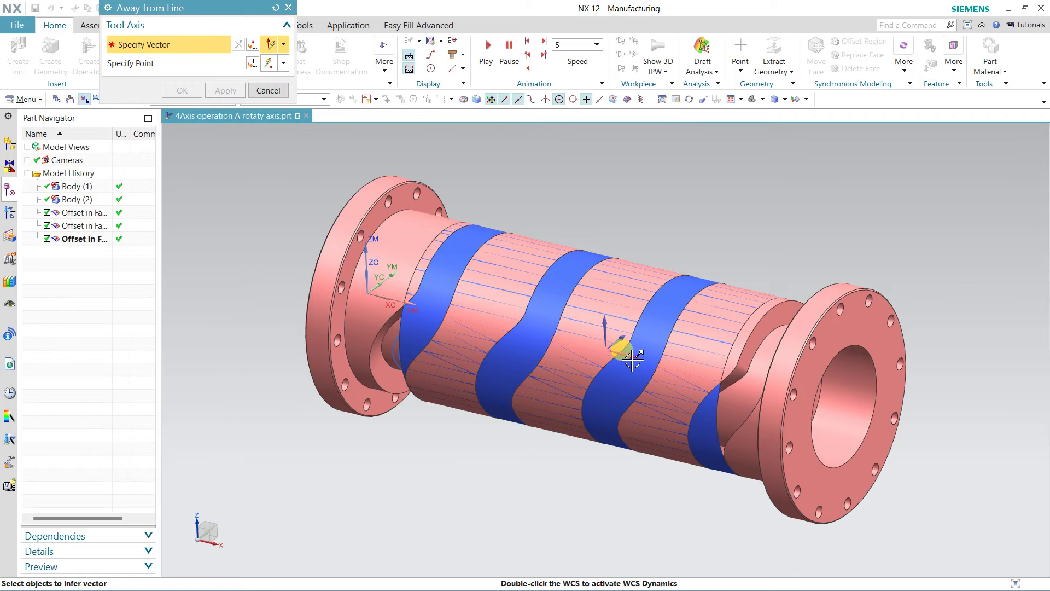
left_click(399, 342)
left_click(188, 90)
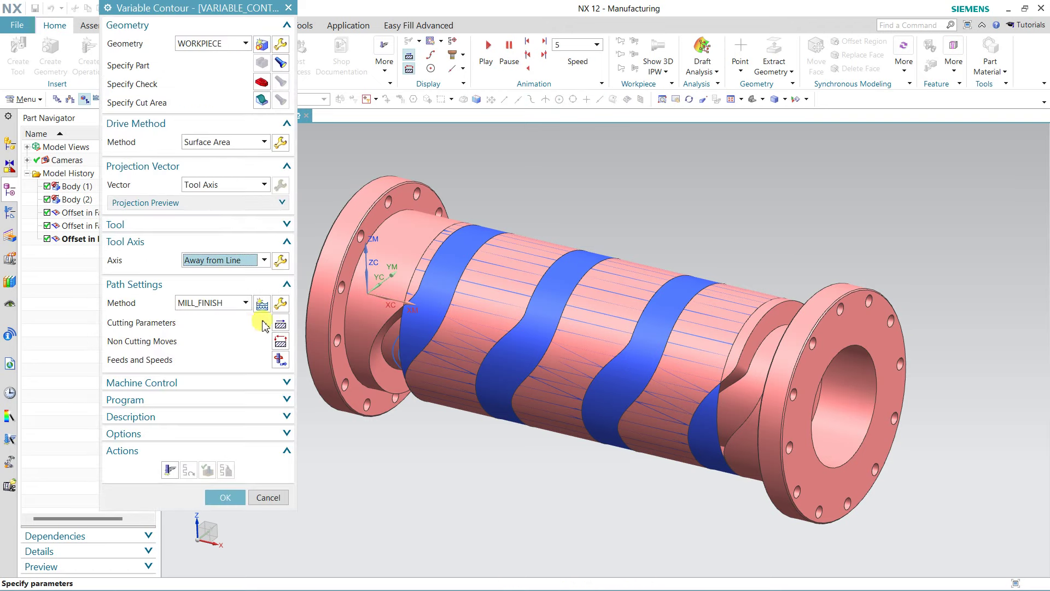
Step: Review Multiple Passes in the cutting parameters and save the operation
left_click(280, 324)
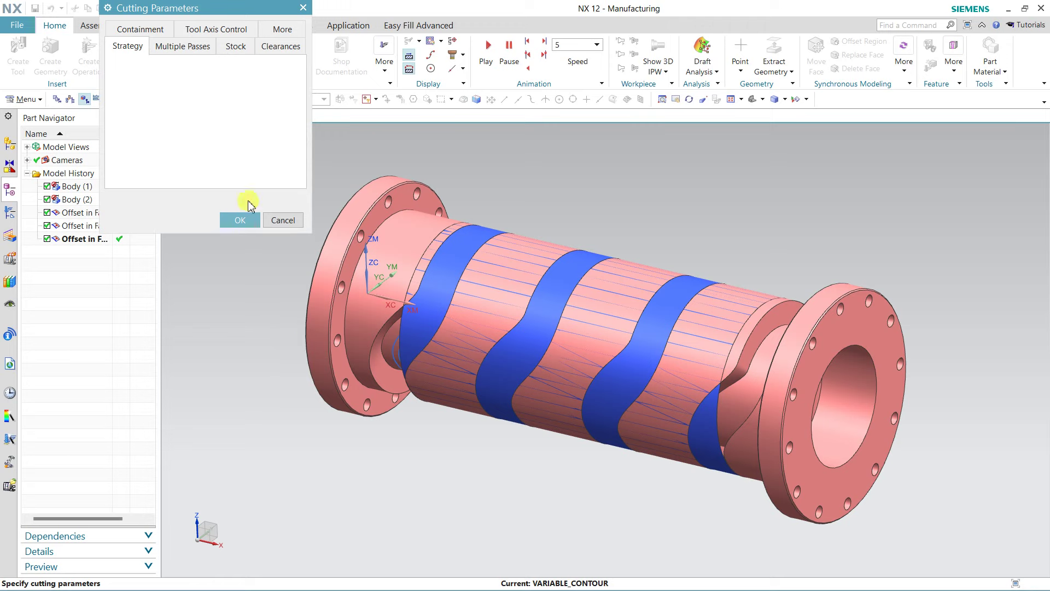
left_click(197, 46)
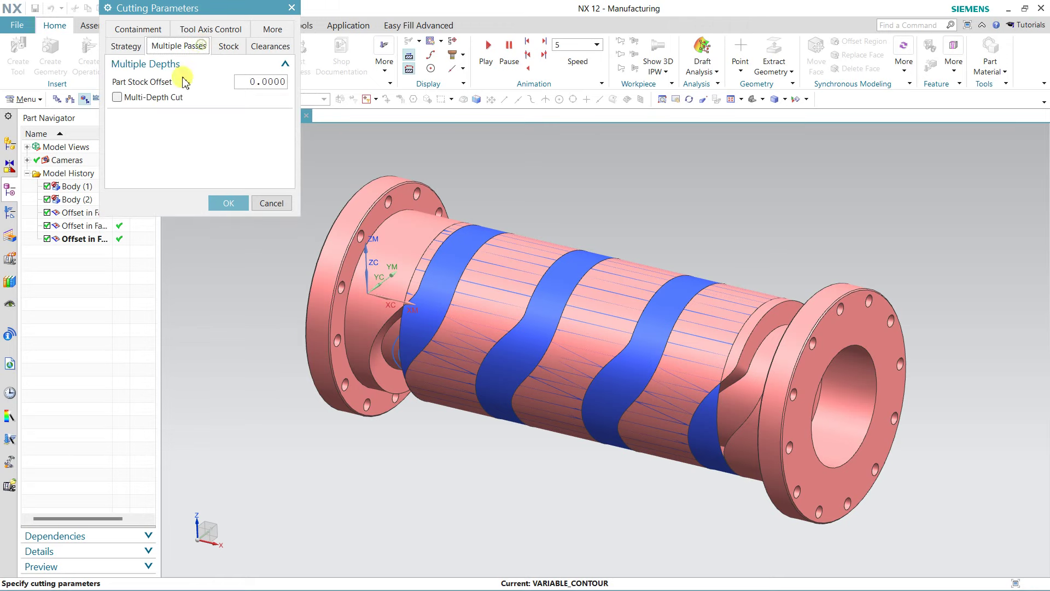
left_click(219, 198)
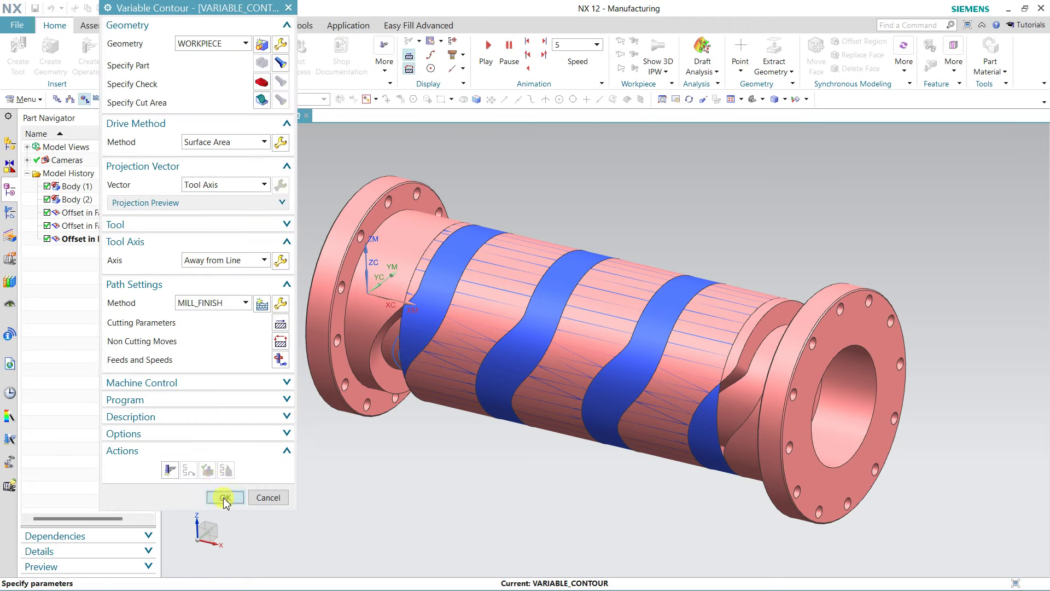
left_click(225, 497)
Step: Measure the projected distance across the left flange, reading 2.2500 mm
left_click(10, 212)
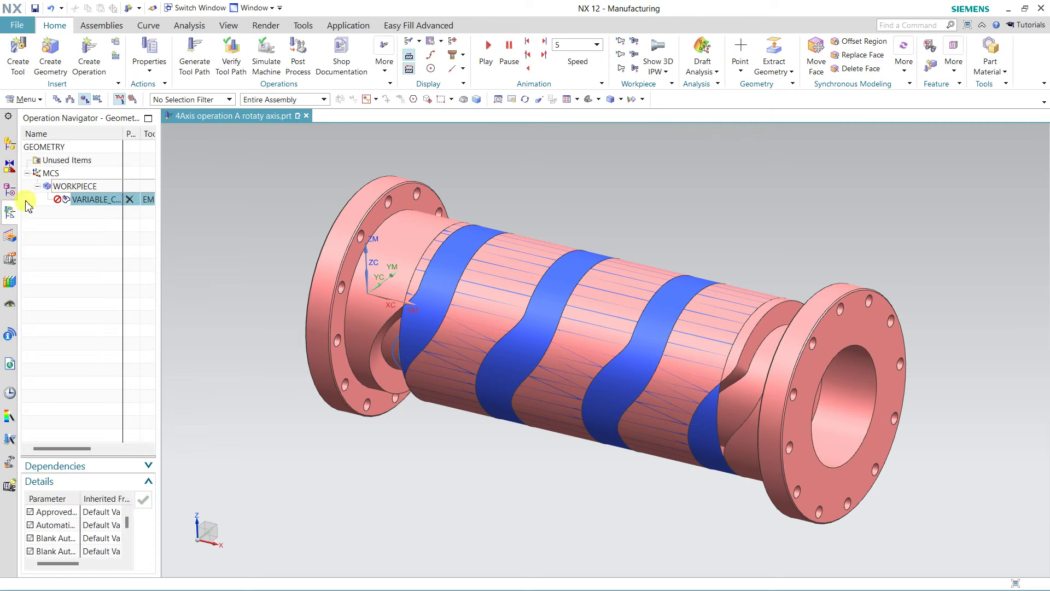
left_click(197, 26)
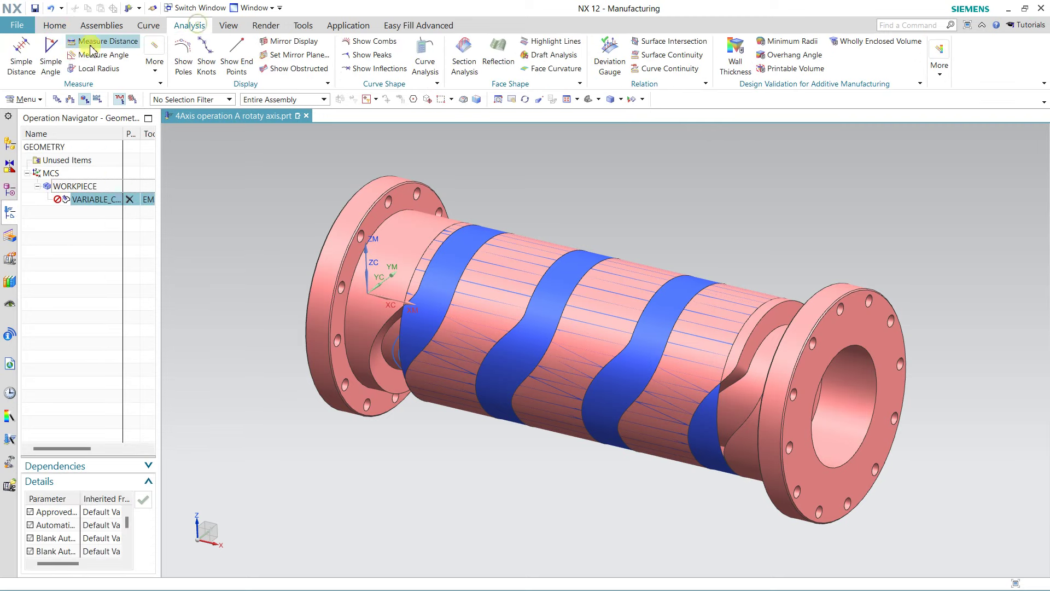
left_click(99, 41)
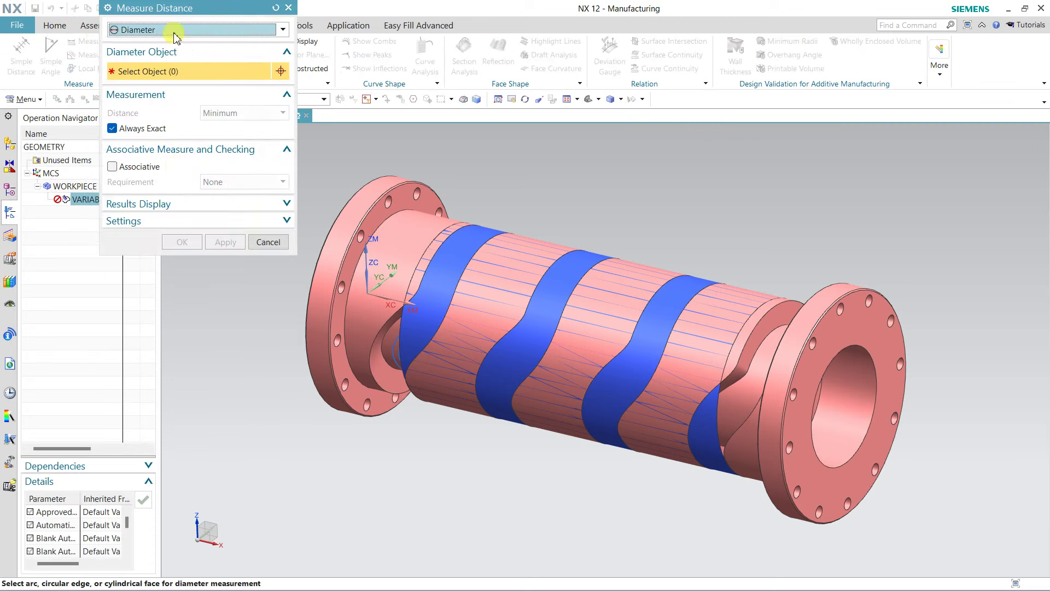
left_click(171, 30)
left_click(173, 57)
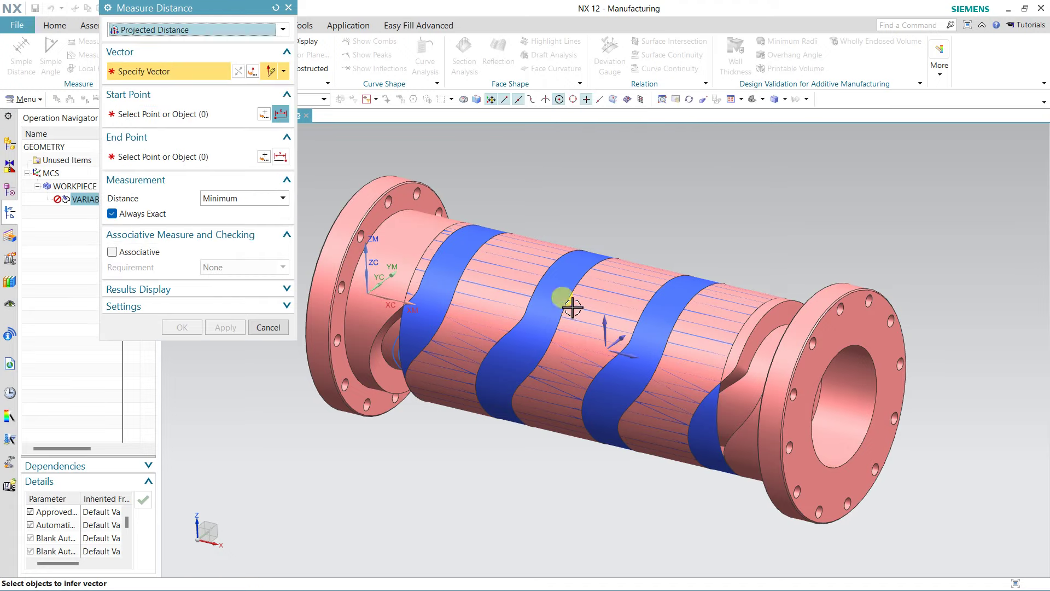
left_click(603, 318)
left_click(397, 195)
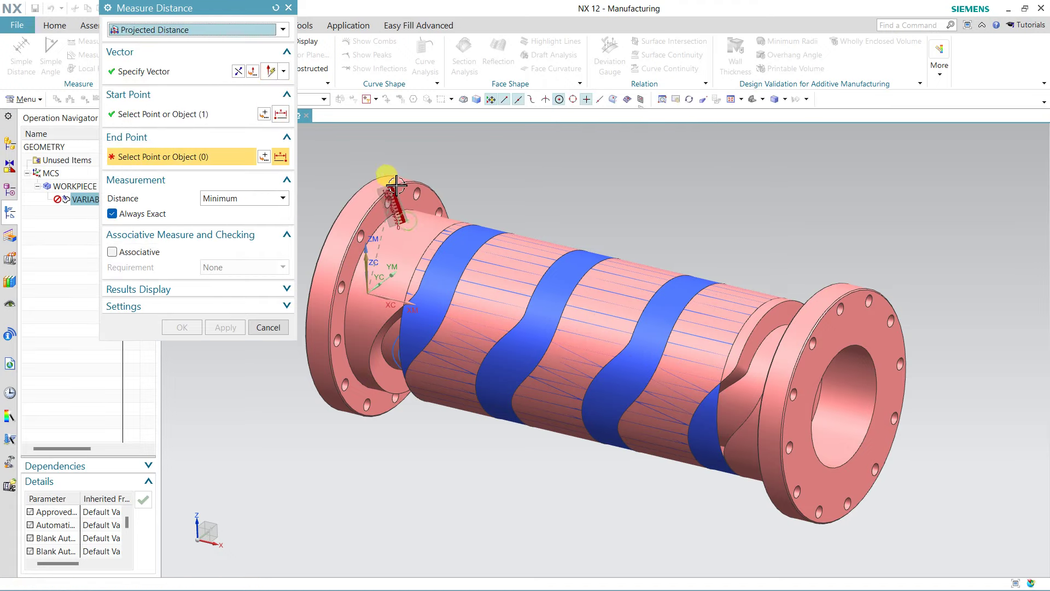
left_click(390, 181)
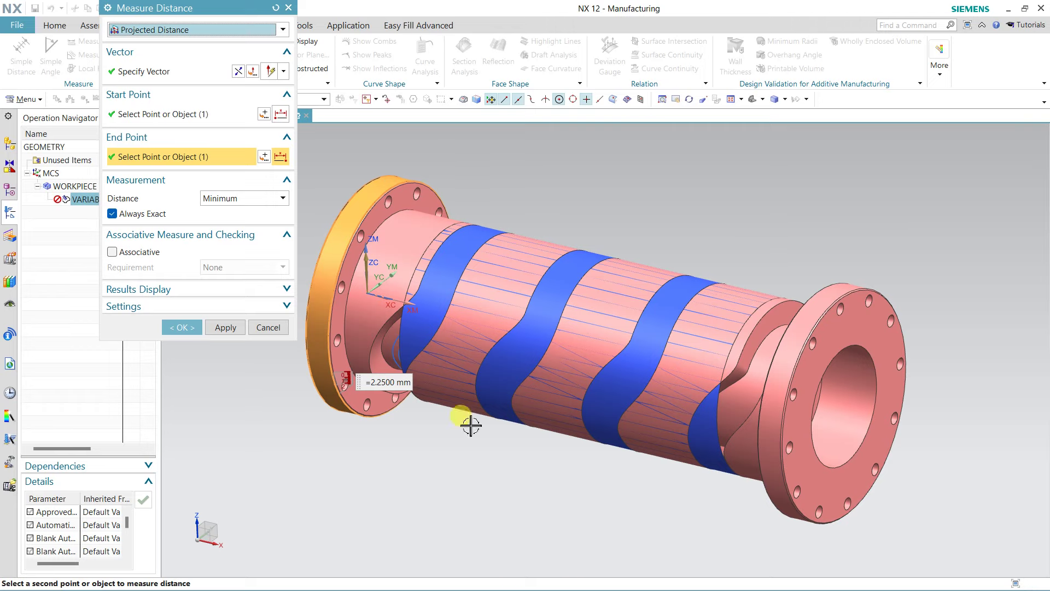
middle_click_drag(468, 424, 485, 395)
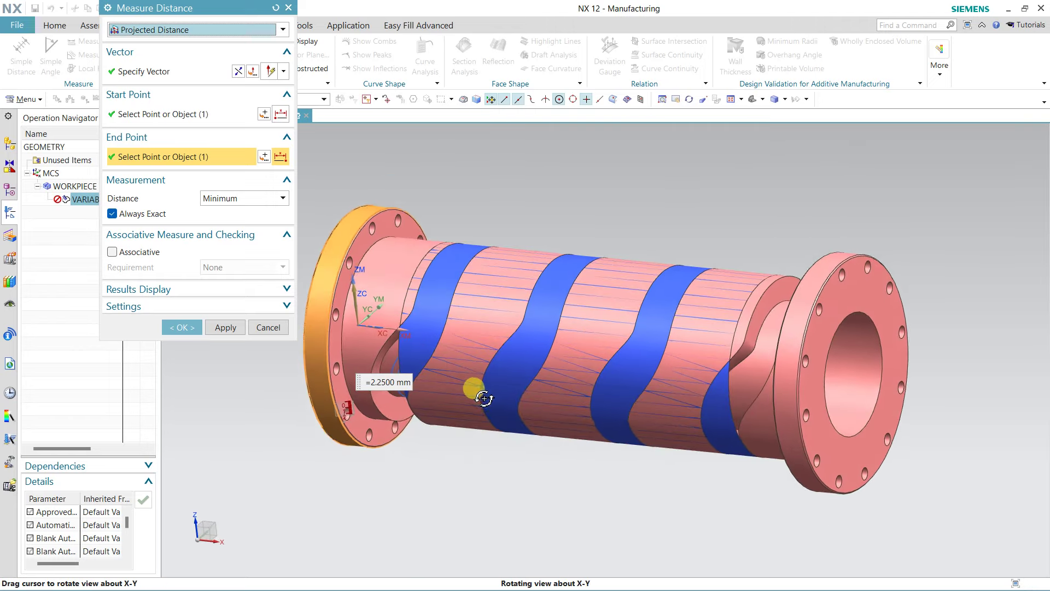
Step: Measure the direct flange distance (4.5044 mm), close the measurement, and select the Variable Contour operation
left_click(193, 31)
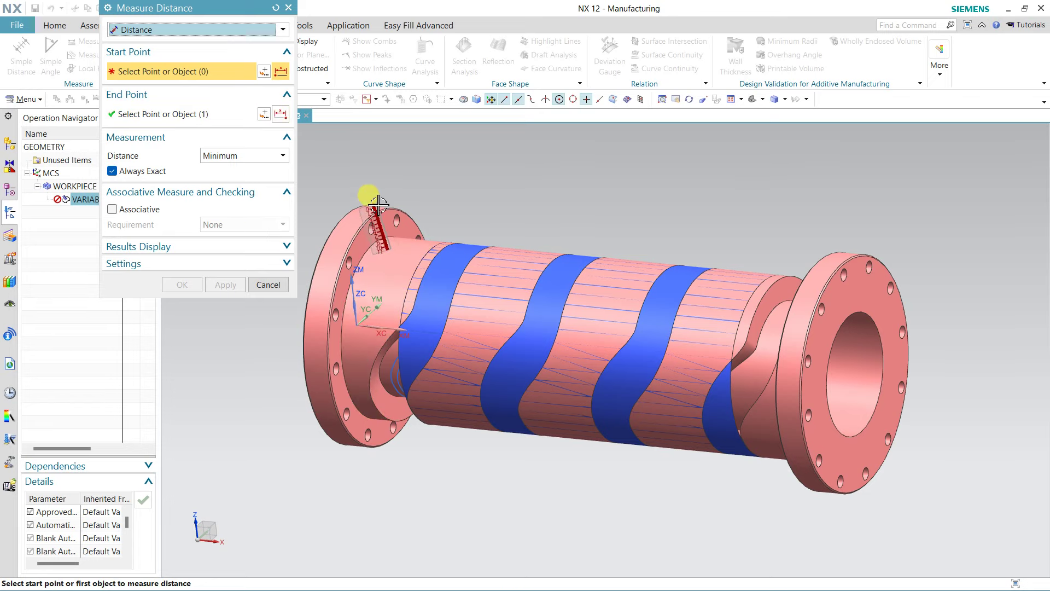
left_click(365, 211)
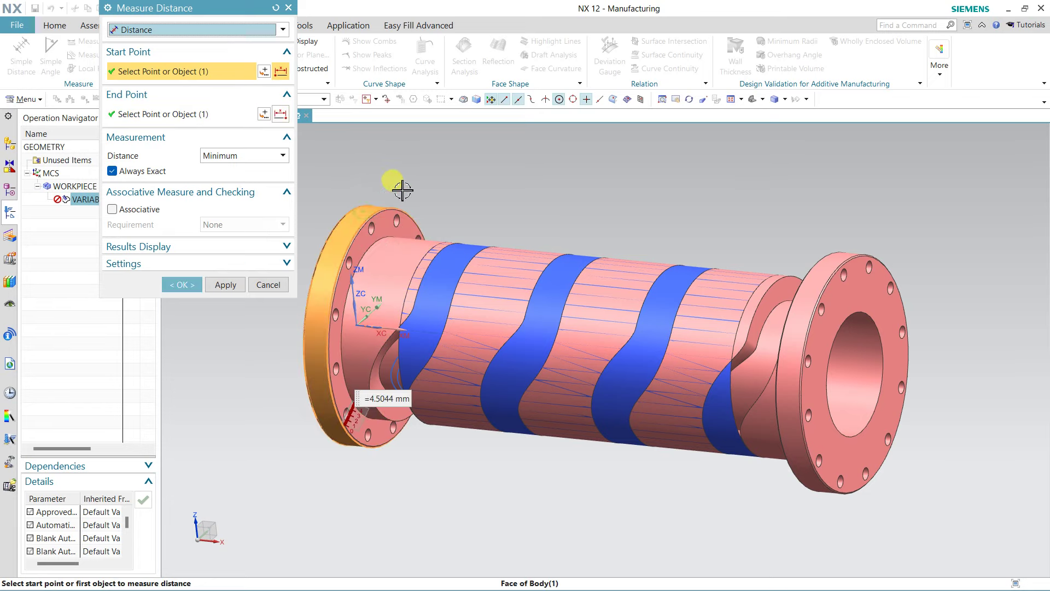
mouse_move(442, 422)
middle_mouse_down()
mouse_move(457, 354)
mouse_move(429, 339)
middle_mouse_up()
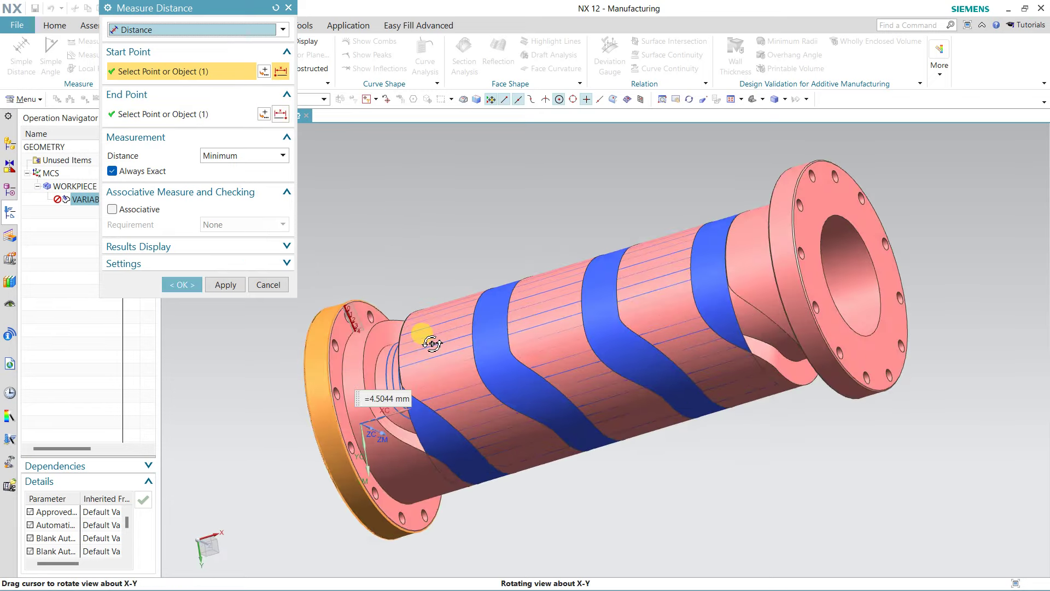
left_click(268, 284)
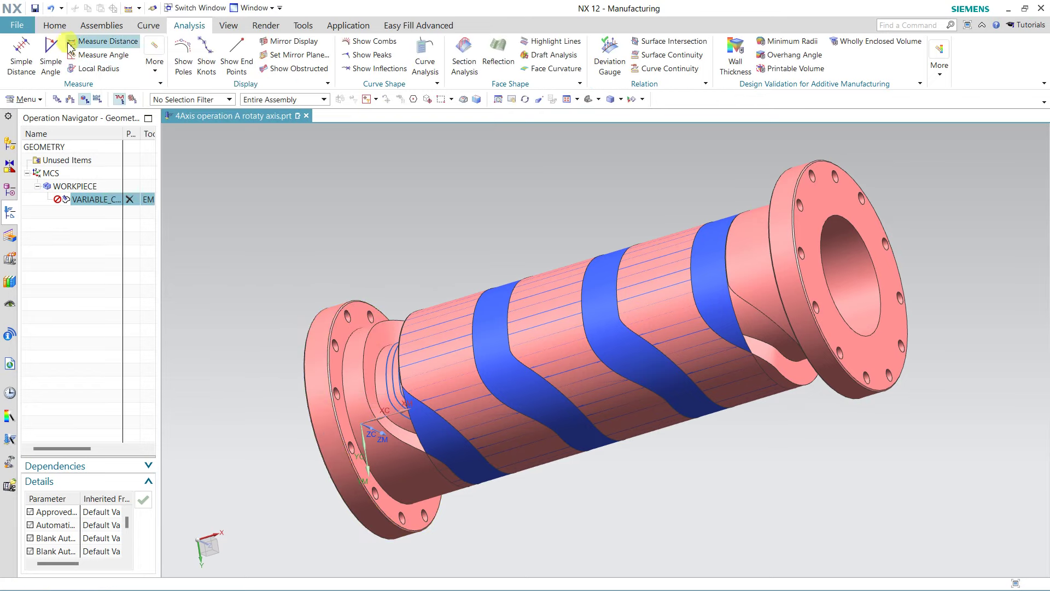
left_click(55, 25)
left_click(106, 201)
Step: Set cutting parameters: part stock offset 4.5, multi-depth cuts, and part stock 0.1
double_click(106, 202)
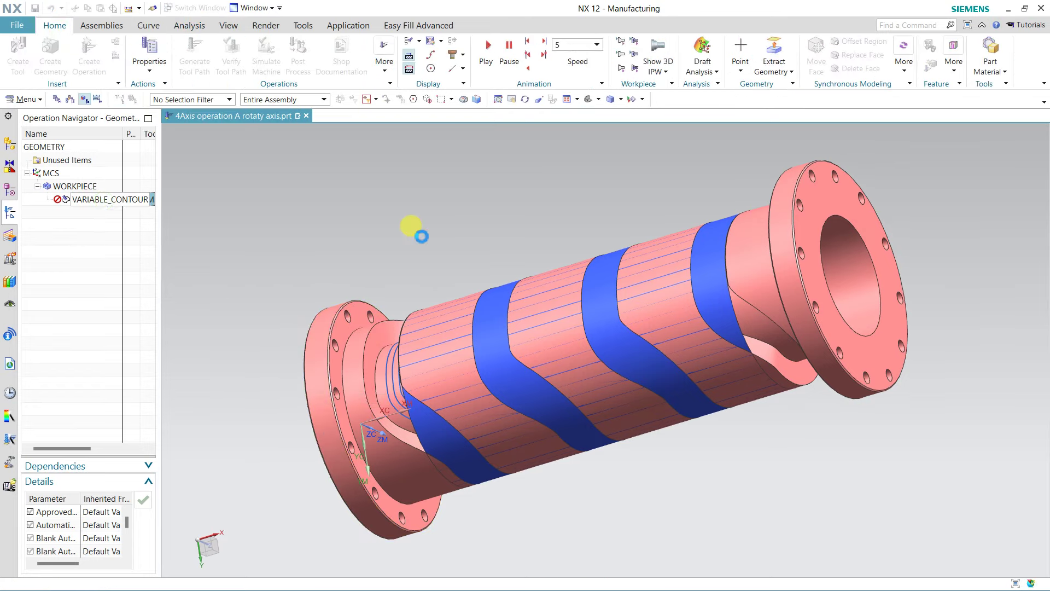
mouse_move(510, 154)
middle_mouse_down()
mouse_move(481, 134)
mouse_move(547, 16)
mouse_move(442, 103)
middle_mouse_up()
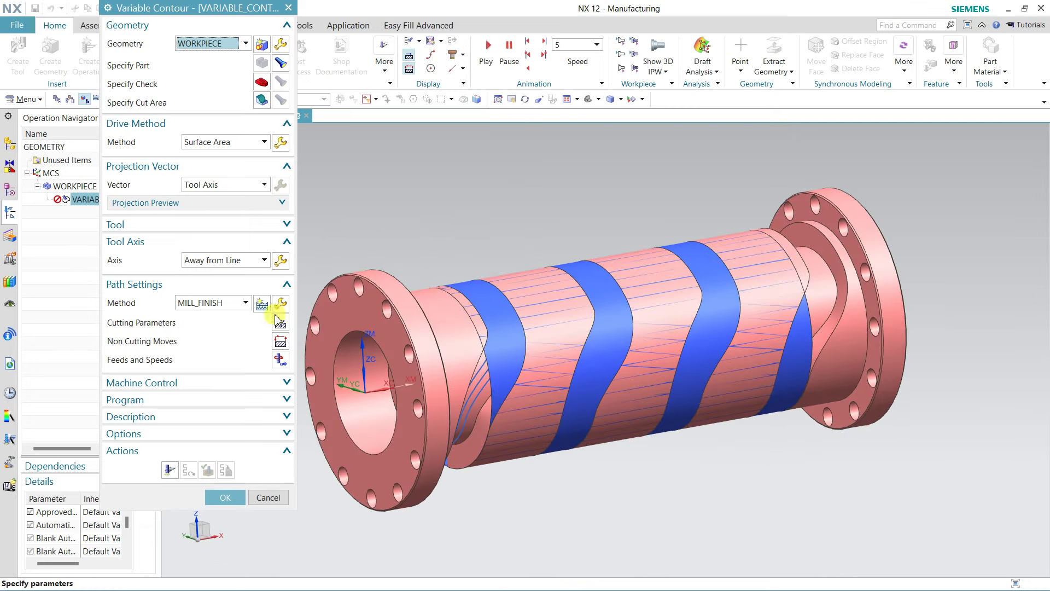
left_click(280, 323)
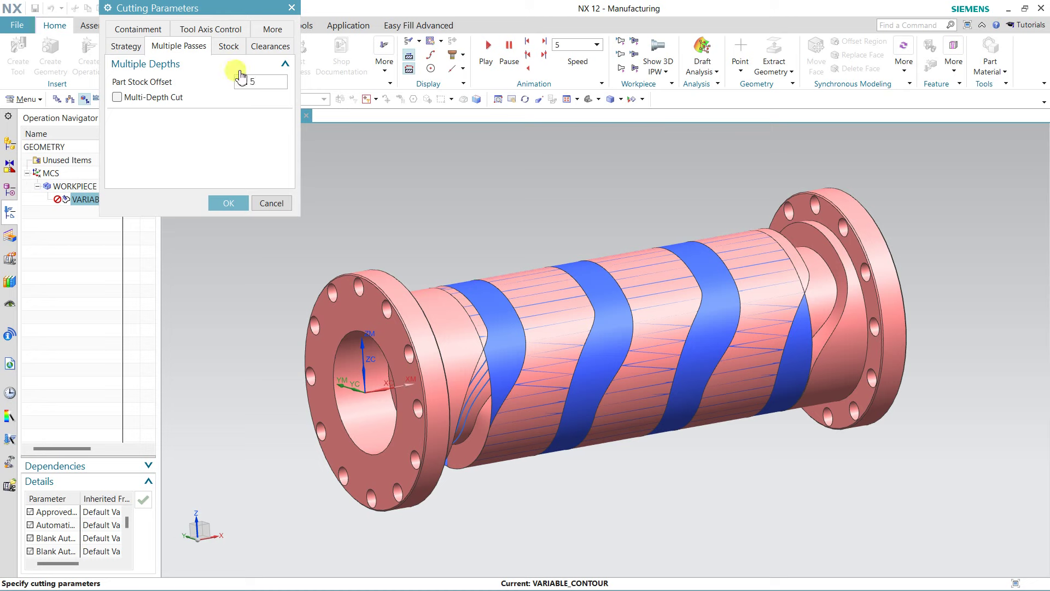
type("4.5")
left_click(248, 128)
type("1")
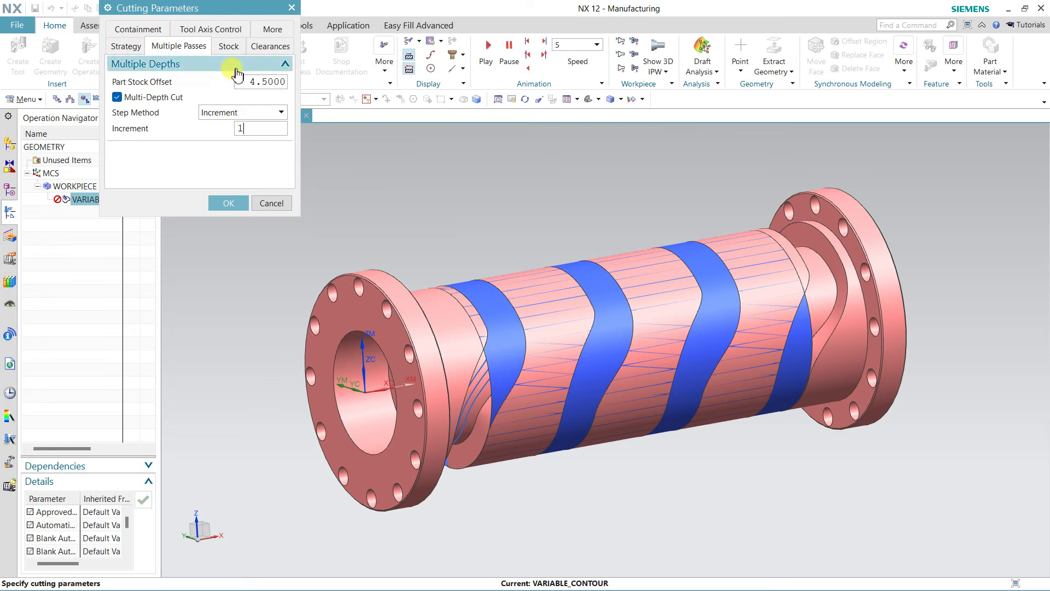
left_click(230, 48)
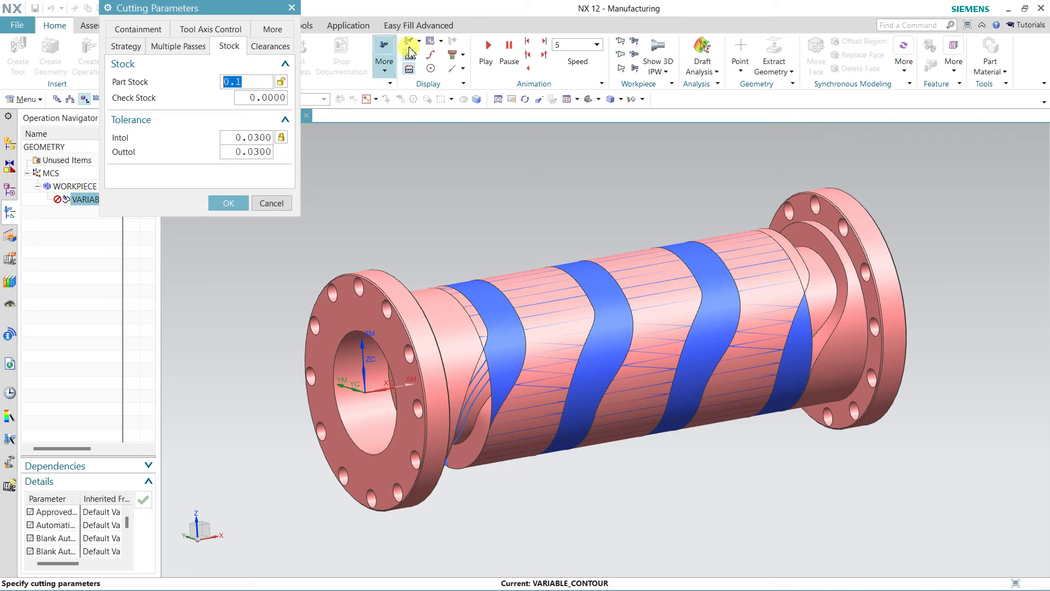
left_click(224, 204)
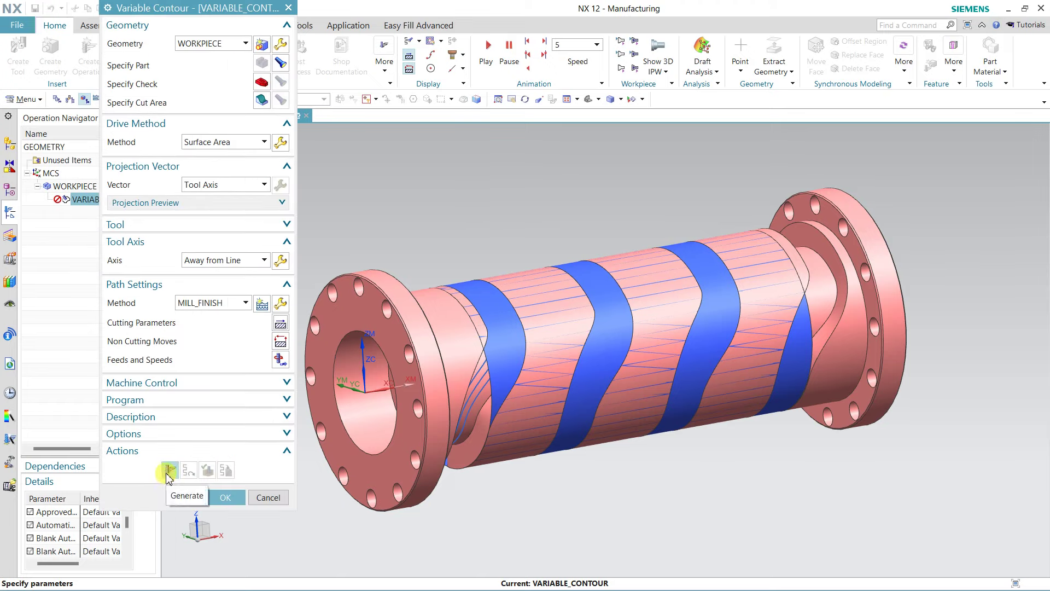
Step: Set spindle speed 3600 rpm and cut feed 1200 mmpm, recalculating feeds and speeds
left_click(279, 360)
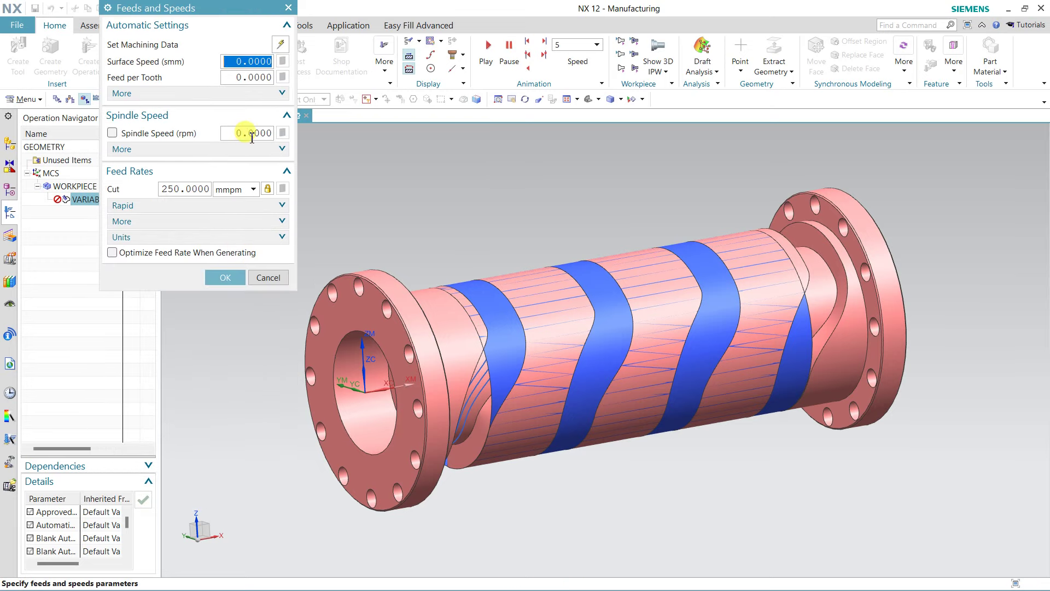
left_click(251, 134)
type("3600")
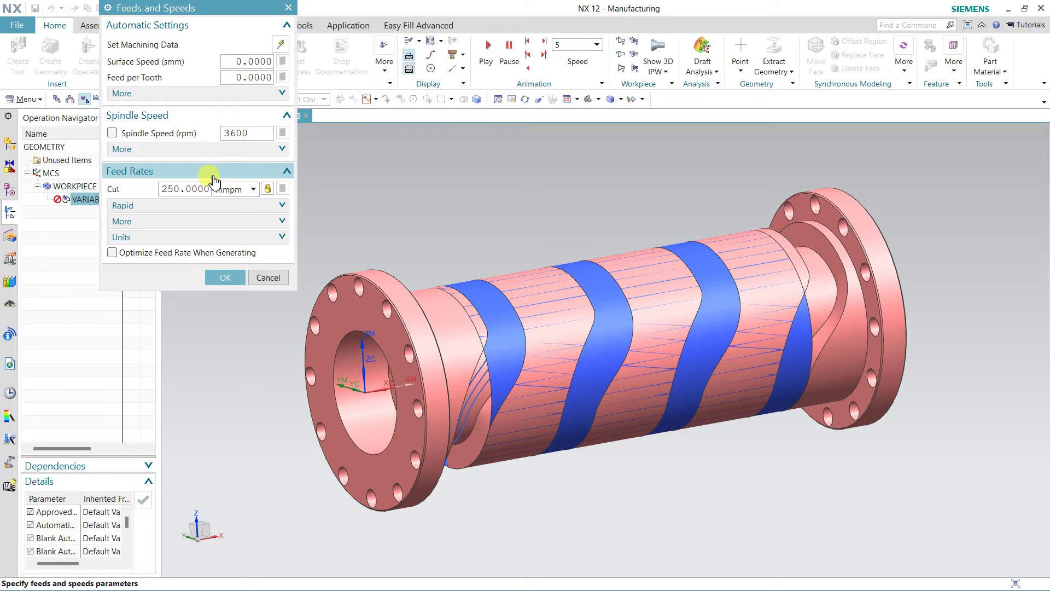
left_click(184, 189)
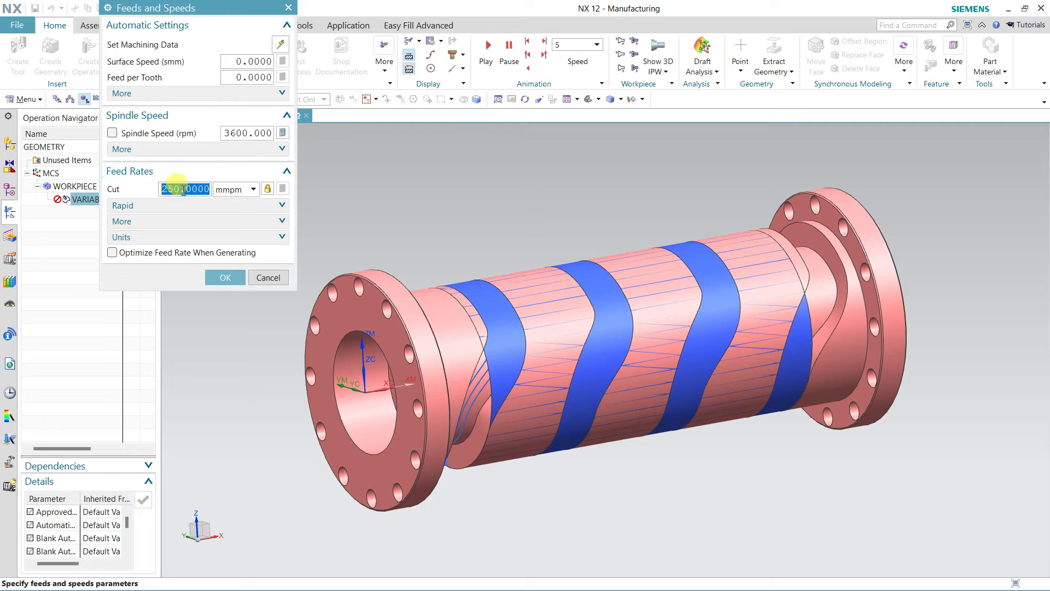
type("1200")
key("Return")
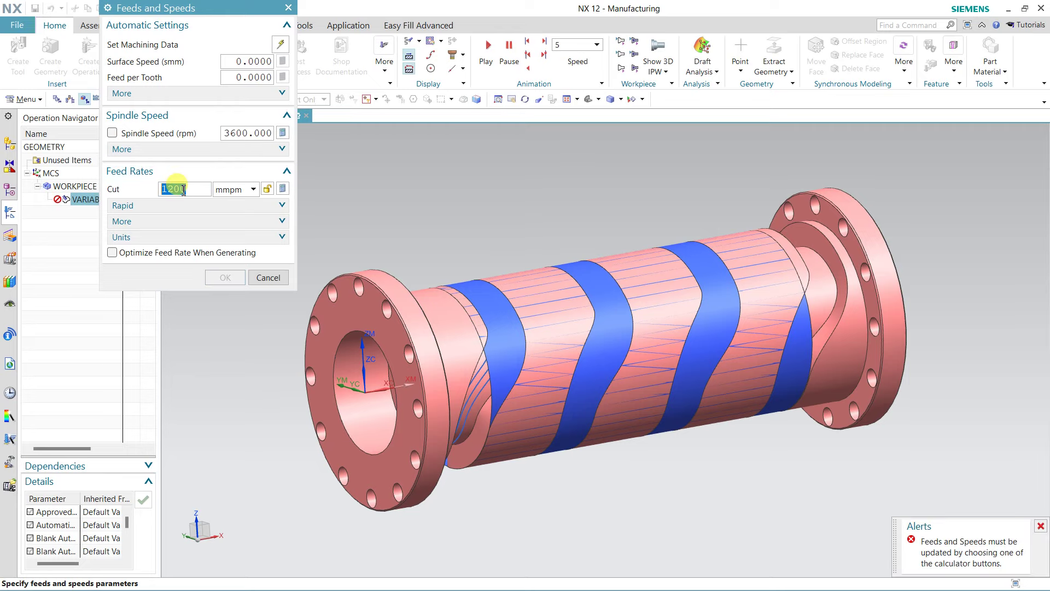
left_click(282, 189)
left_click(224, 275)
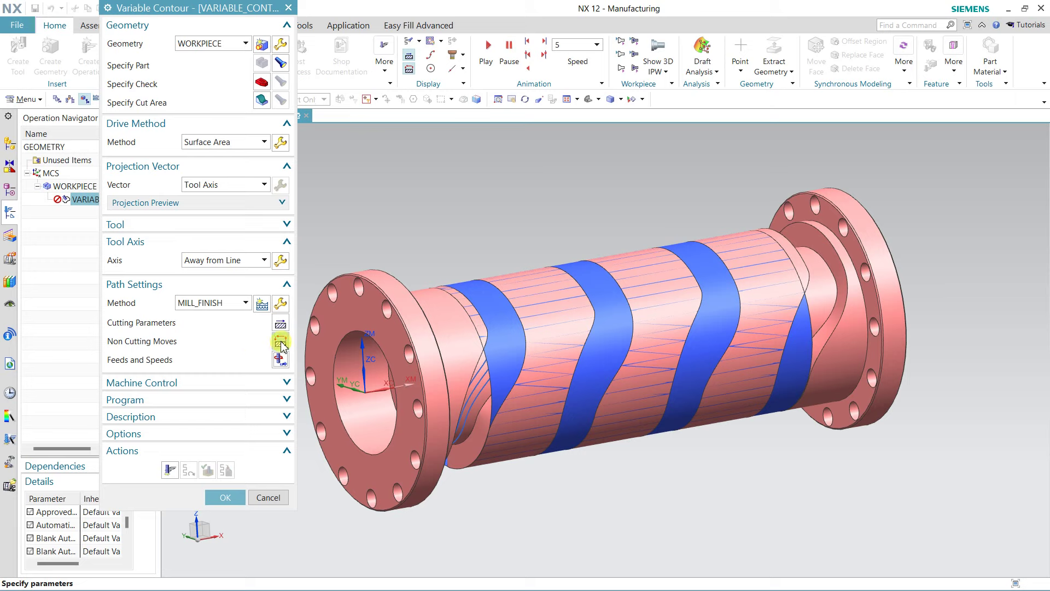
Step: Set the Transfer/Rapid clearance option in Non Cutting Moves to Cylinder
left_click(281, 343)
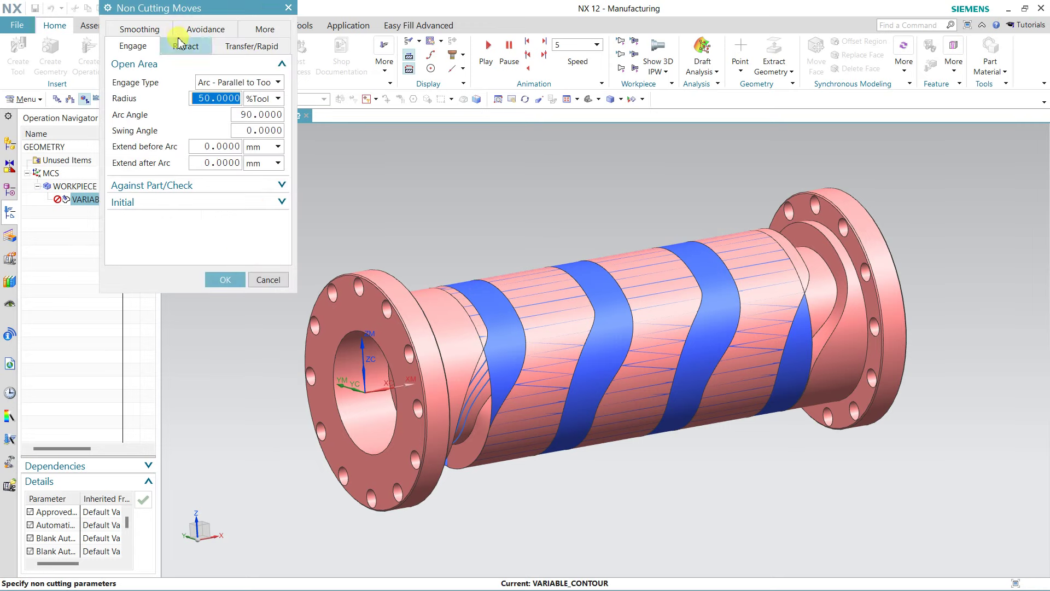
left_click(241, 46)
left_click(230, 163)
mouse_move(230, 238)
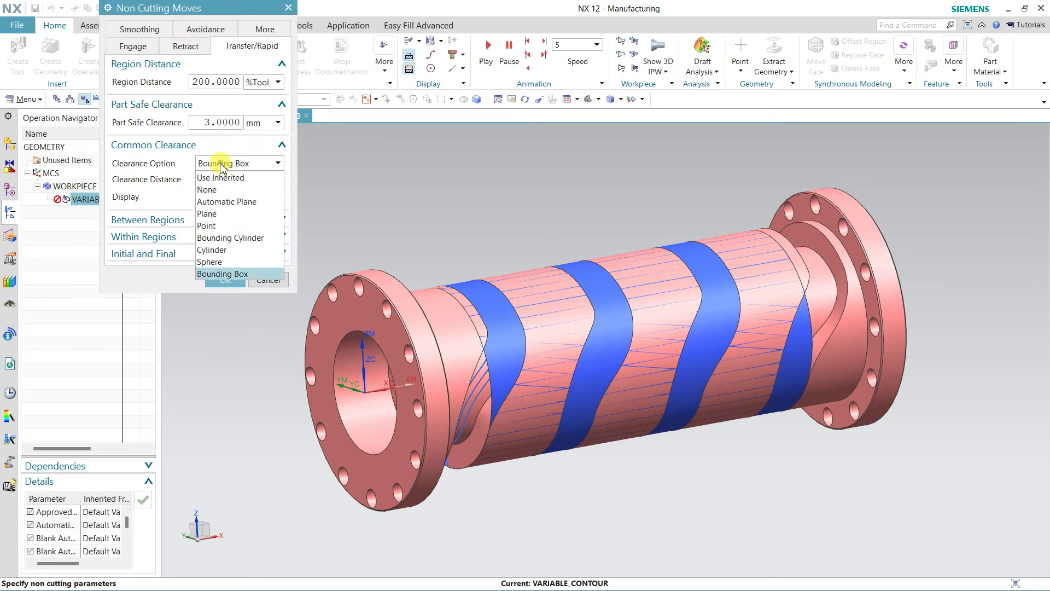
left_click(218, 238)
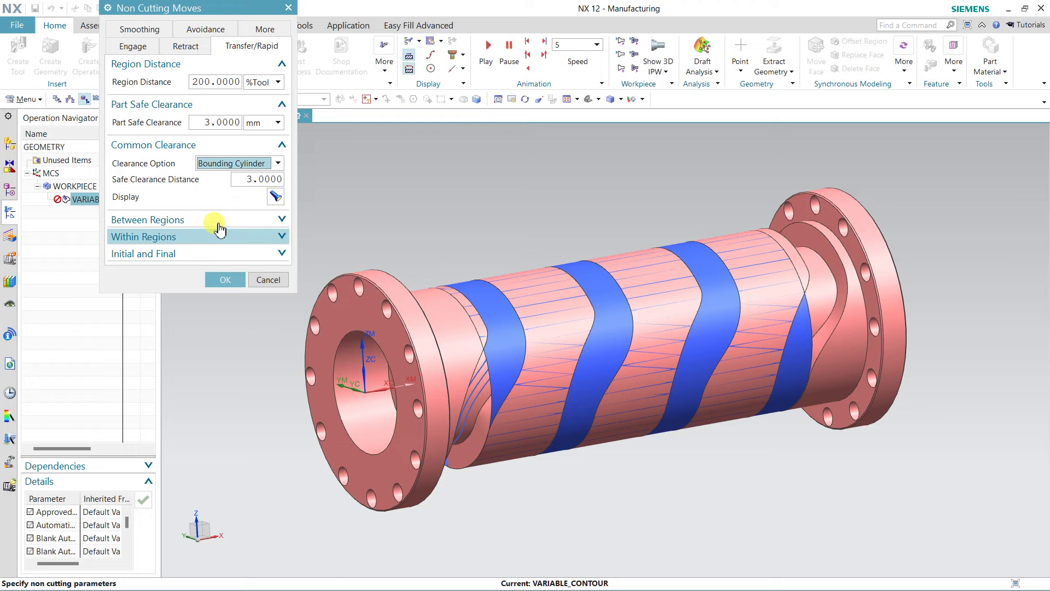
left_click(241, 163)
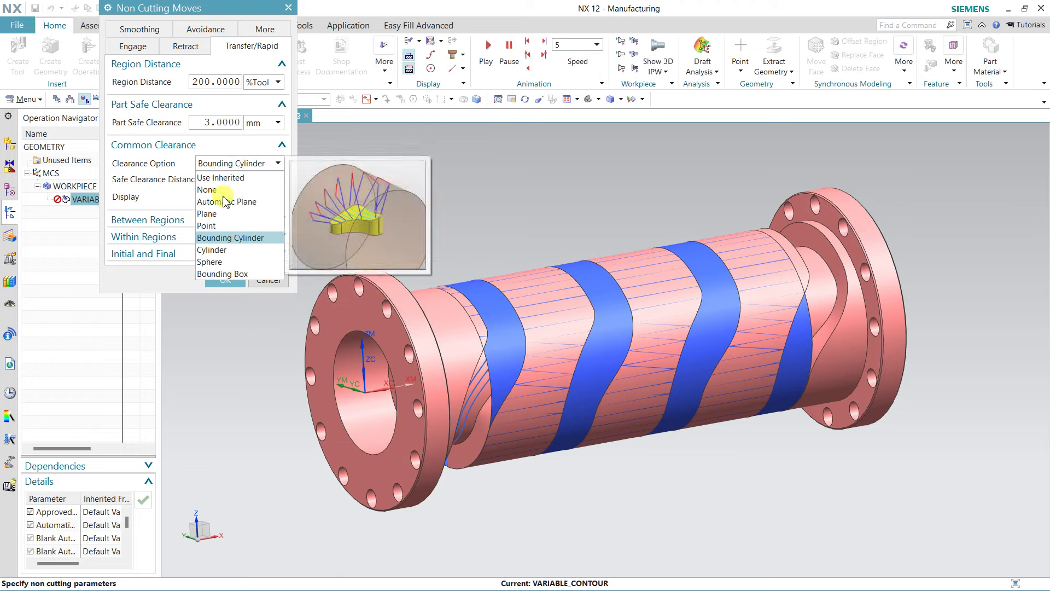
left_click(225, 249)
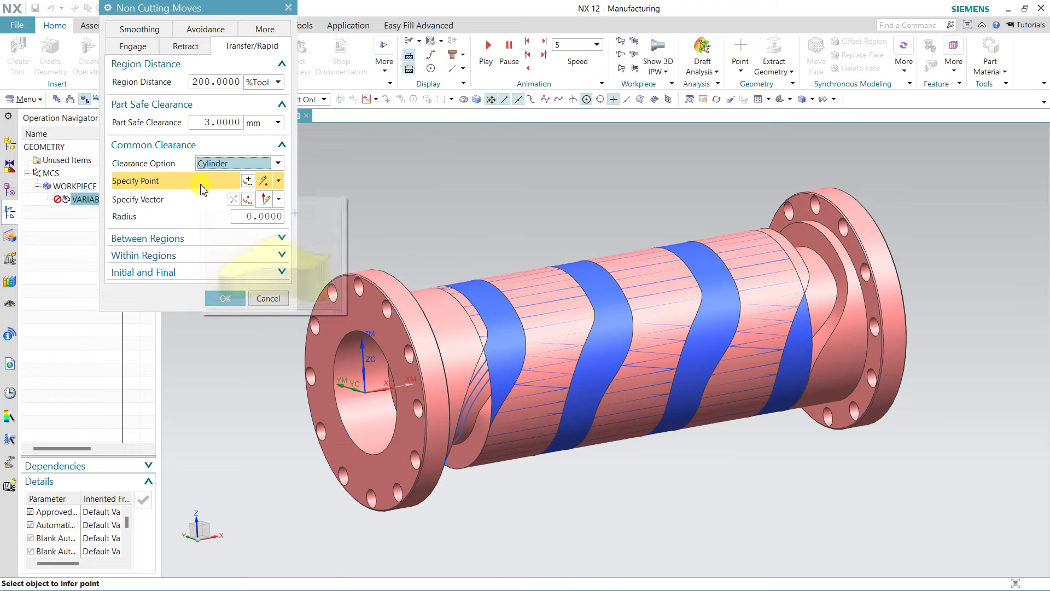
Step: Centre the clearance cylinder on the flange bore along X with radius 26, display it, and confirm
left_click(358, 327)
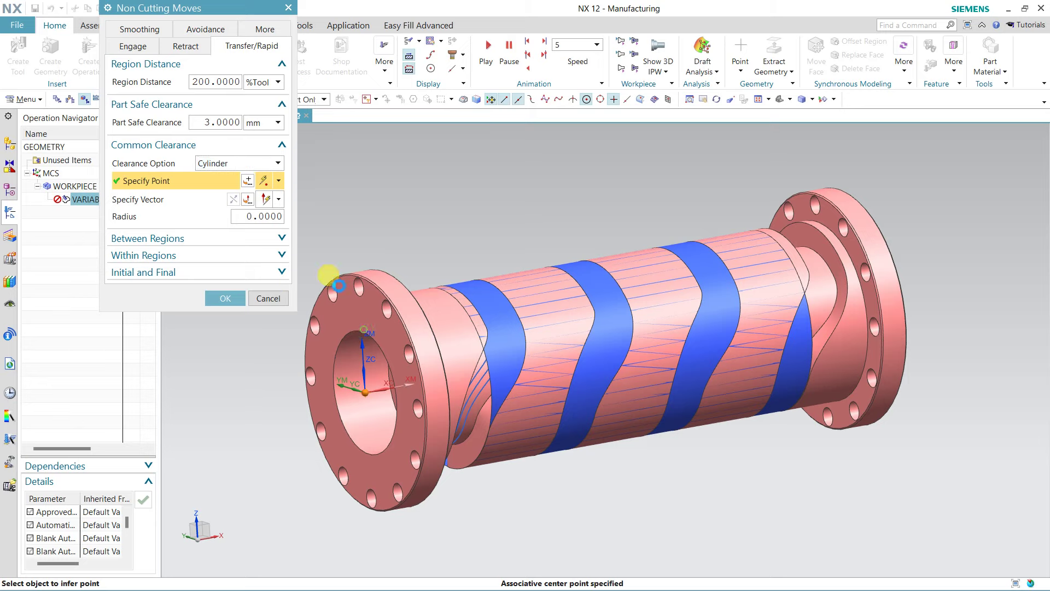
left_click(633, 342)
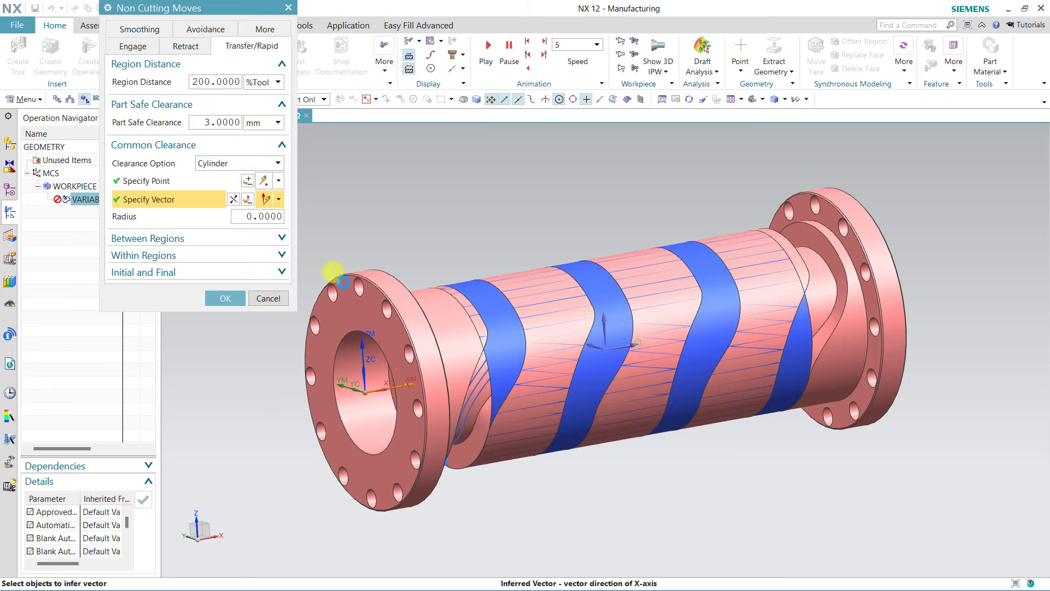
left_click(262, 217)
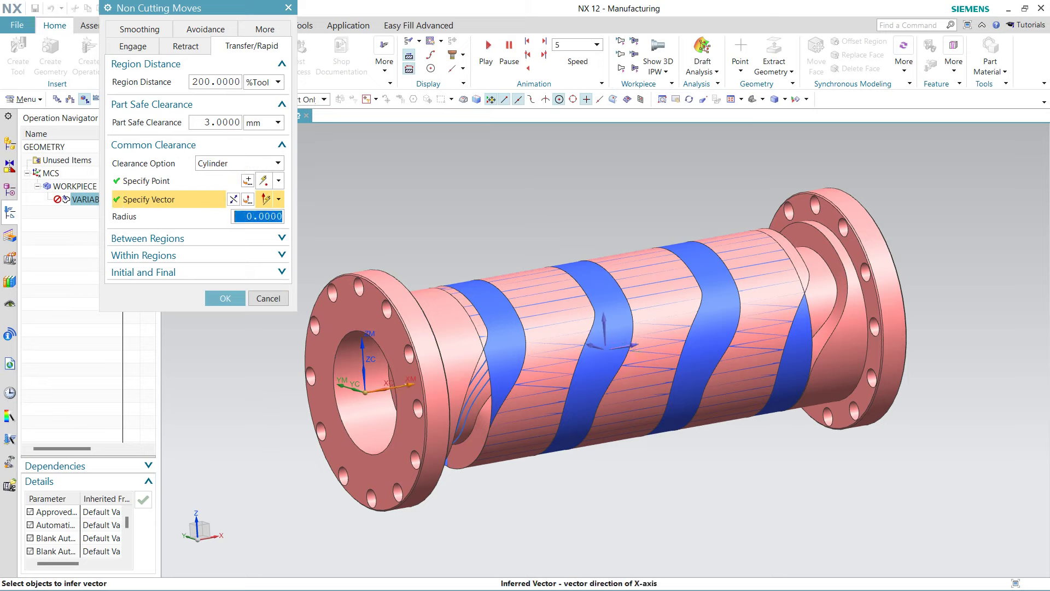
type("26")
key("Return")
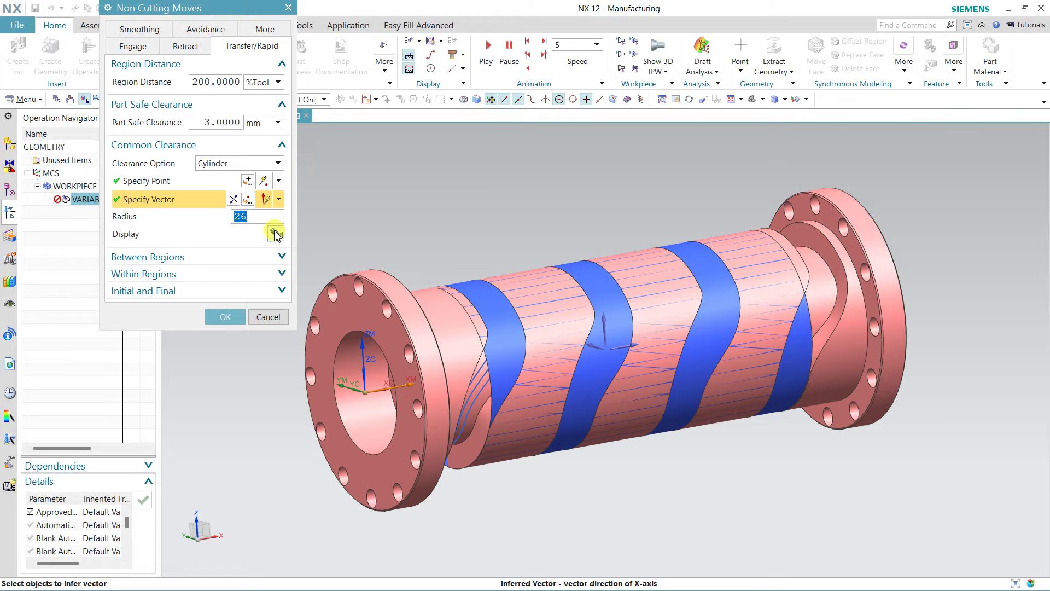
left_click(275, 234)
mouse_move(465, 241)
middle_mouse_down()
mouse_move(514, 233)
mouse_move(462, 244)
middle_mouse_up()
left_click(222, 318)
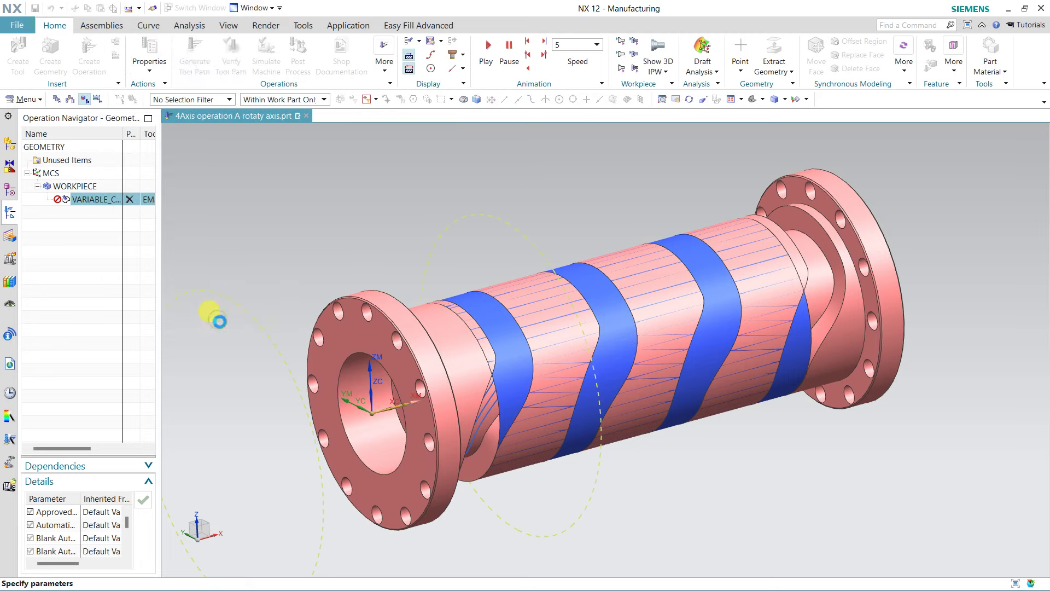
Step: Generate the toolpath and orbit the view to inspect the helical passes around the shaft
left_click(169, 469)
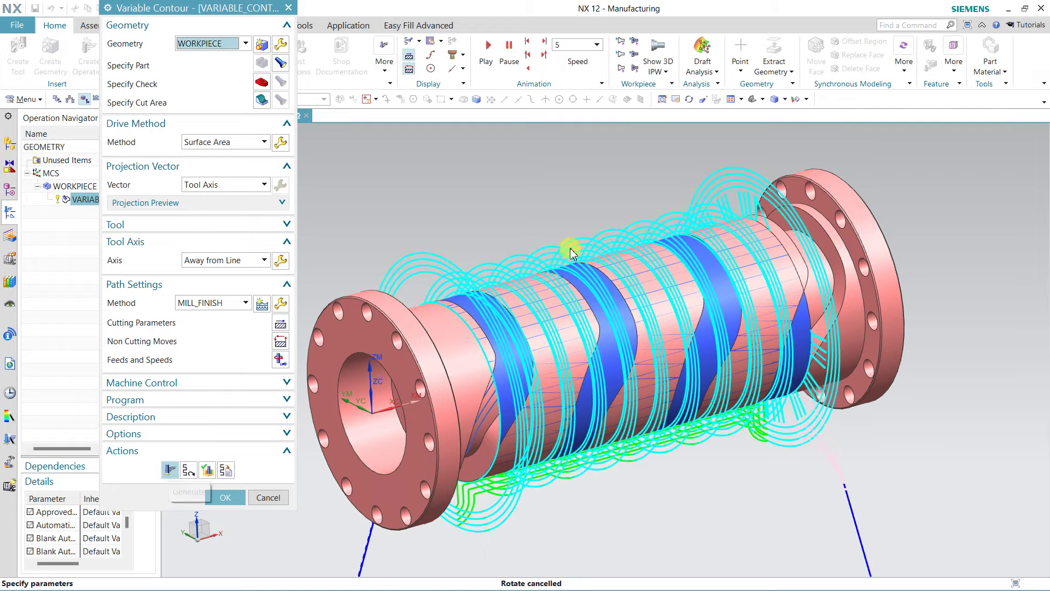
mouse_move(930, 444)
middle_mouse_down()
mouse_move(876, 437)
mouse_move(907, 429)
mouse_move(874, 433)
middle_mouse_up()
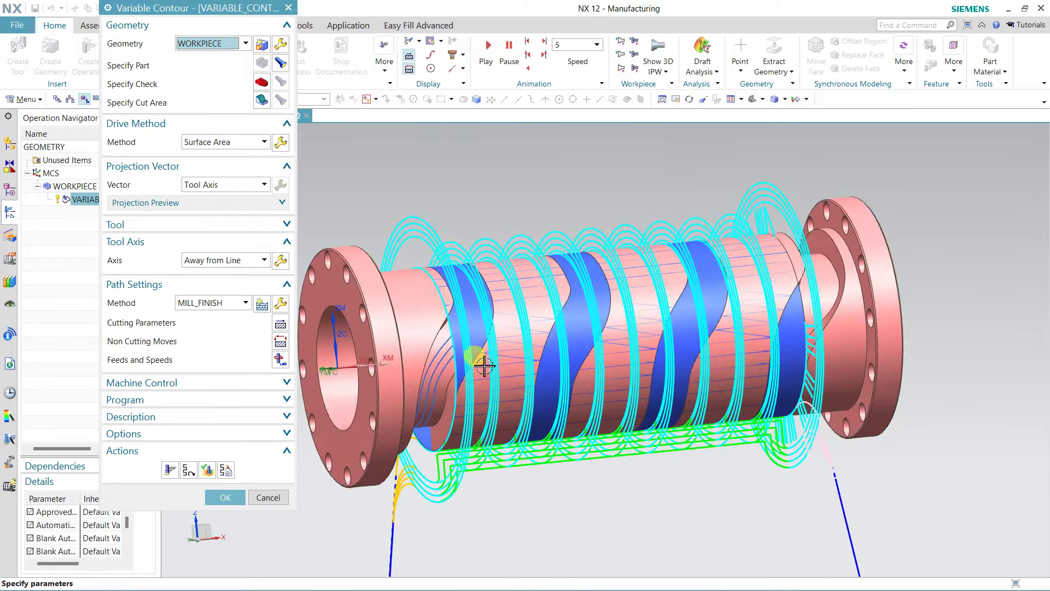
mouse_move(632, 521)
middle_mouse_down()
mouse_move(583, 530)
mouse_move(520, 394)
mouse_move(467, 462)
mouse_move(479, 468)
mouse_move(499, 446)
mouse_move(530, 445)
mouse_move(513, 441)
mouse_move(738, 341)
middle_mouse_up()
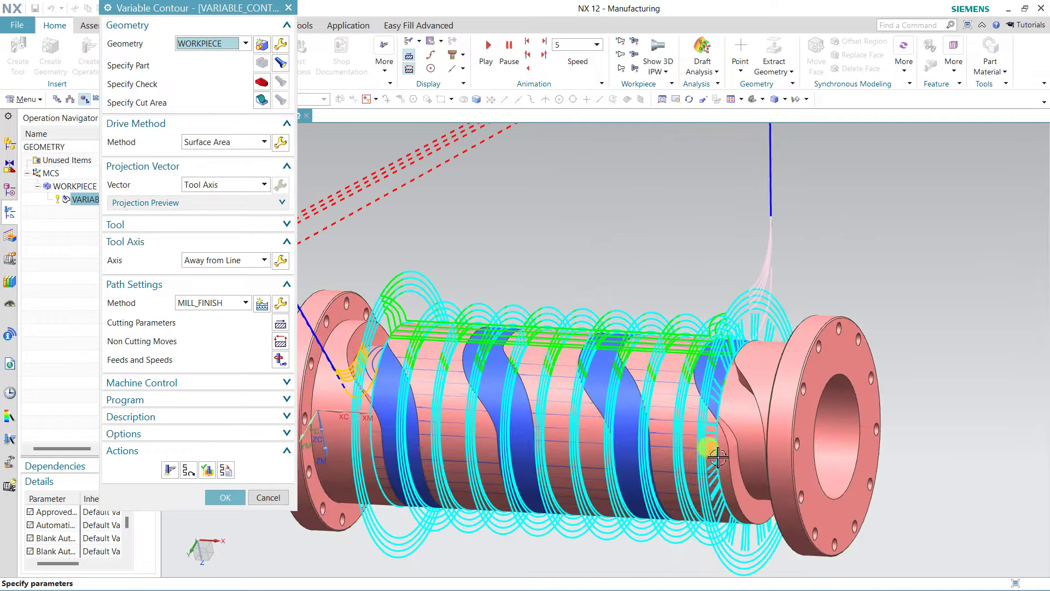
mouse_move(631, 325)
middle_mouse_down()
mouse_move(628, 280)
mouse_move(666, 283)
mouse_move(605, 281)
middle_mouse_up()
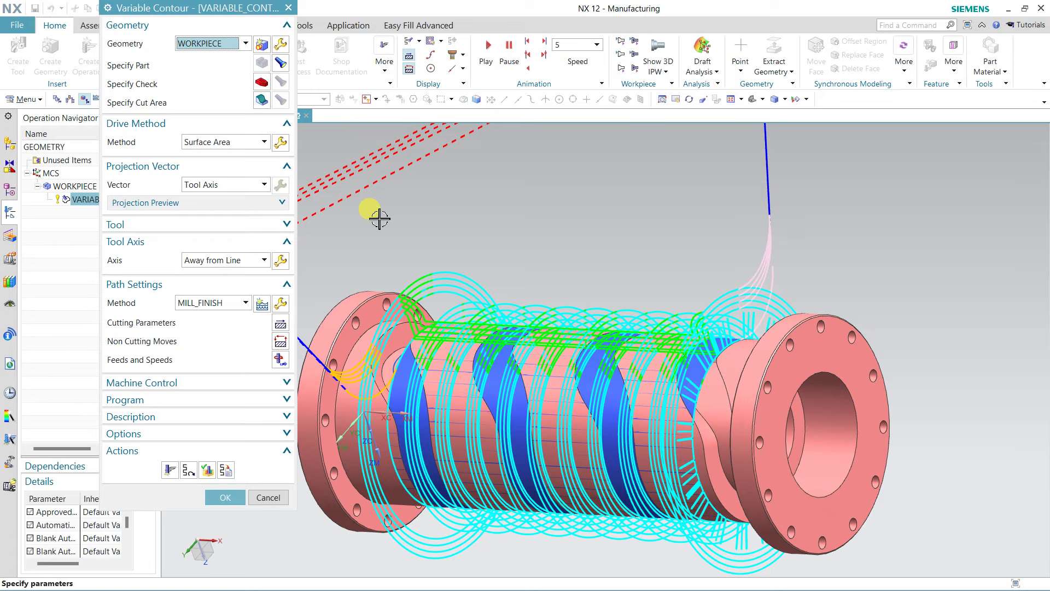
scroll(541, 263, "down", 2)
mouse_move(546, 272)
middle_mouse_down()
mouse_move(604, 324)
mouse_move(628, 386)
mouse_move(612, 318)
mouse_move(544, 244)
mouse_move(591, 355)
mouse_move(568, 304)
mouse_move(441, 279)
middle_mouse_up()
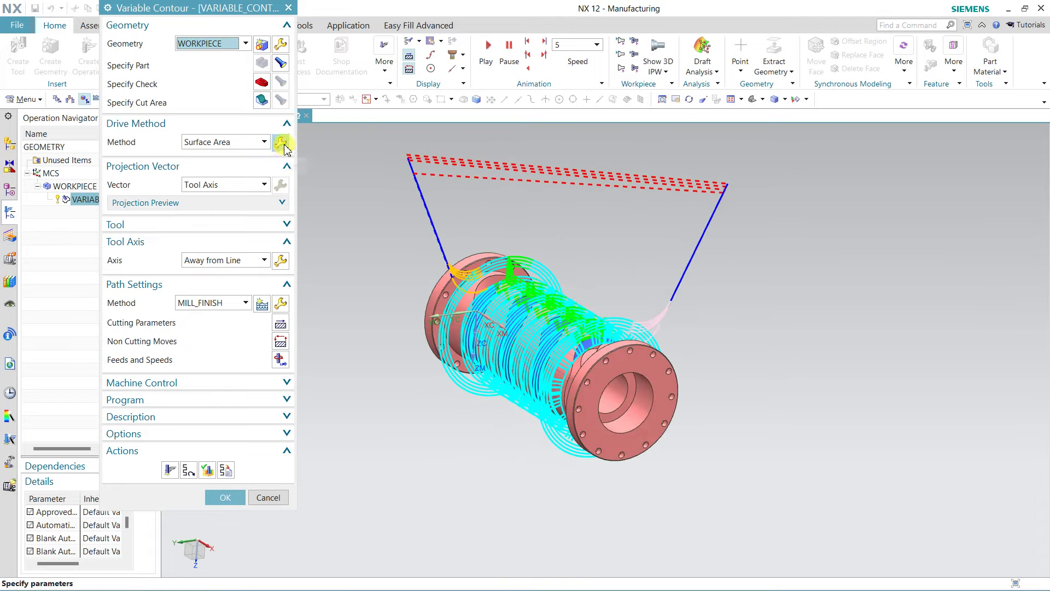
Step: Select the helical groove faces as the cut area and confirm them
left_click(280, 102)
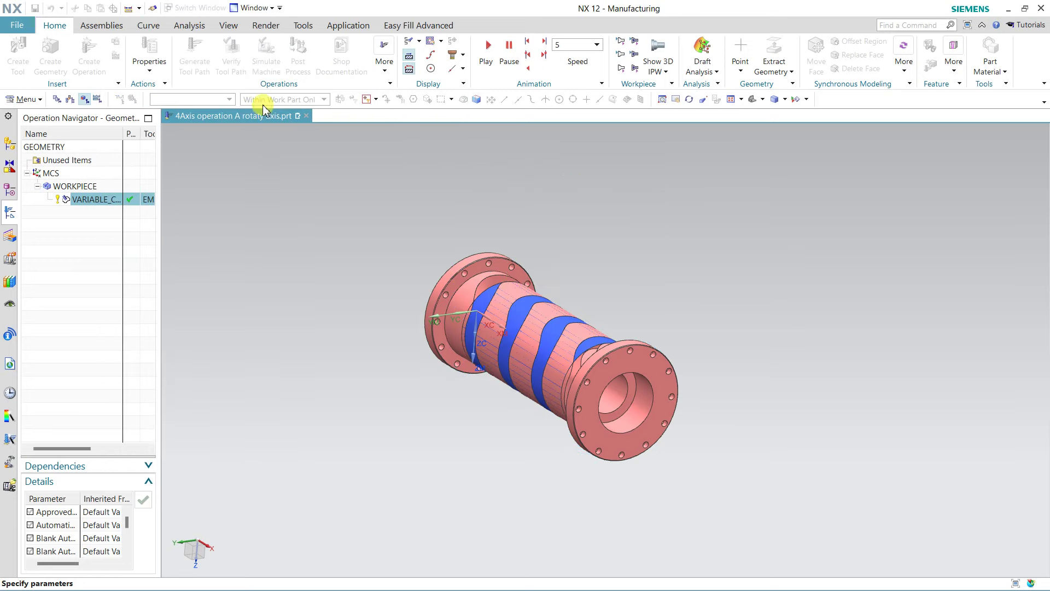
left_click(476, 290)
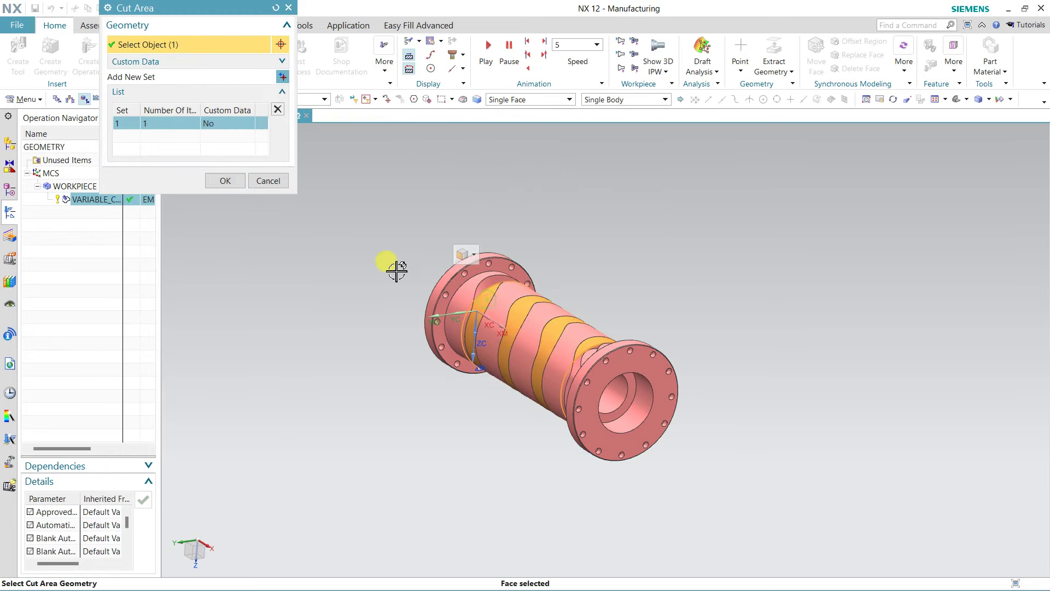
scroll(477, 284, "up", 2)
scroll(446, 265, "up", 3)
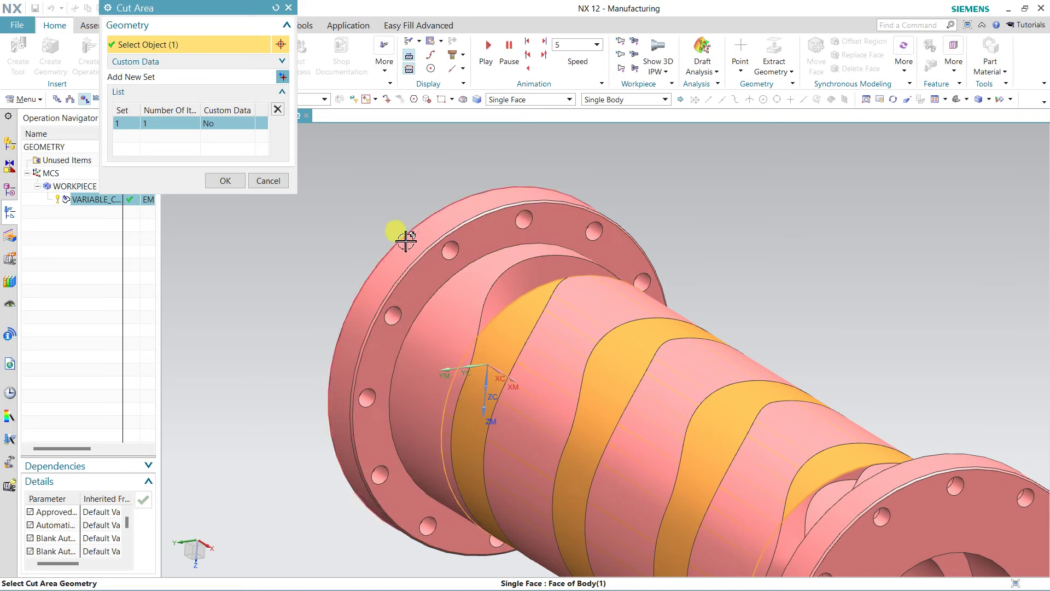
scroll(476, 301, "down", 2)
scroll(547, 350, "down", 2)
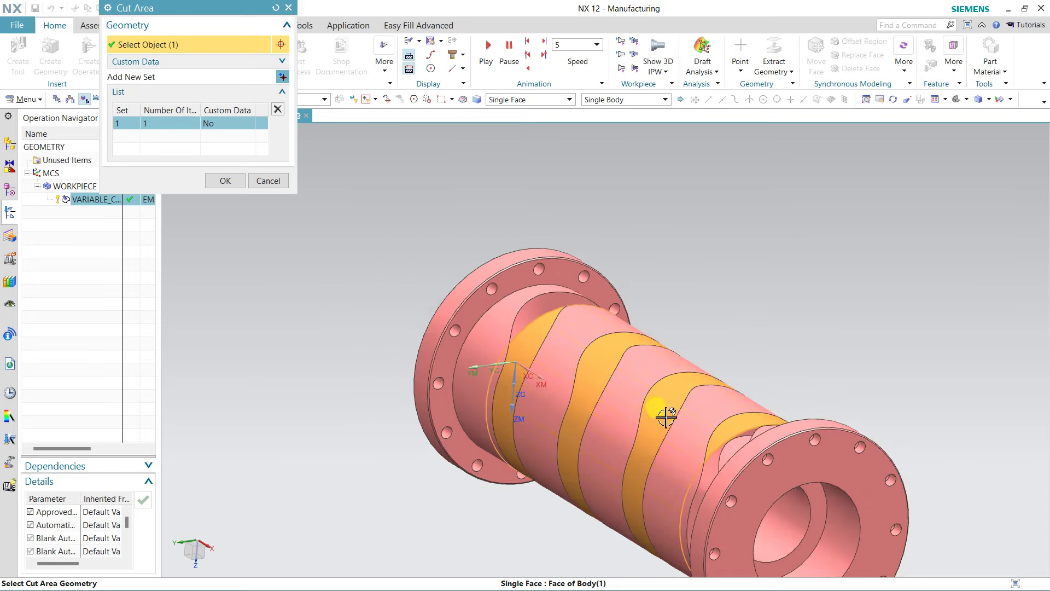
middle_click_drag(668, 415, 720, 422)
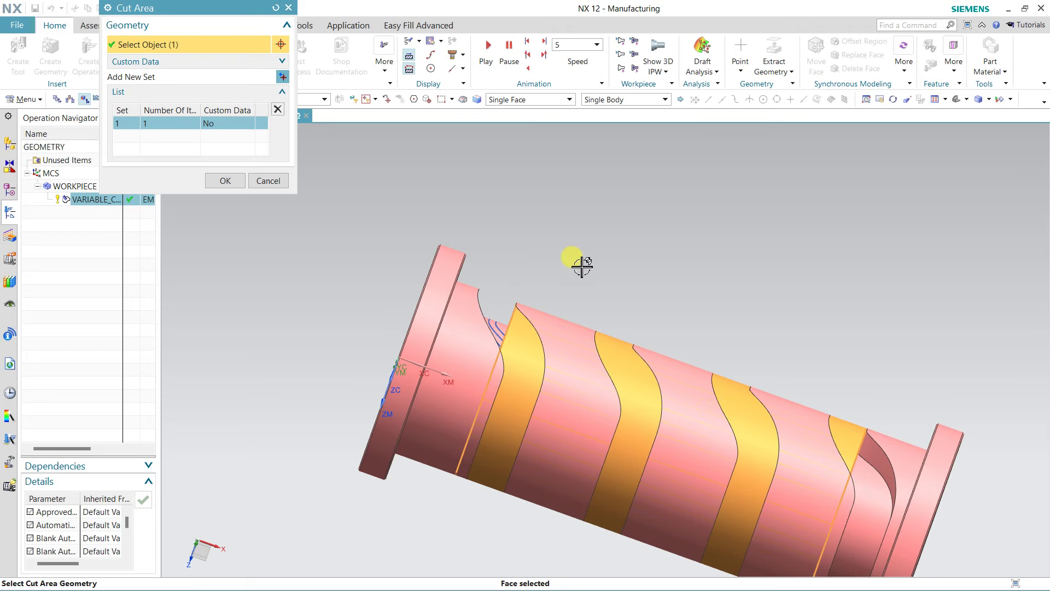
middle_click_drag(582, 266, 547, 244)
left_click(221, 180)
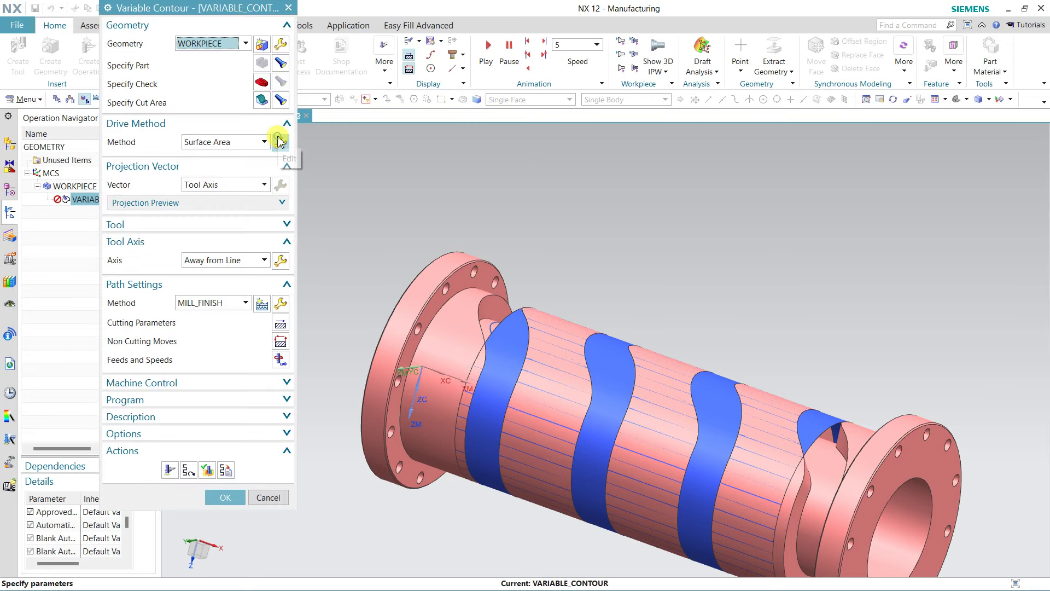
Step: Set the surface area drive's cut area to Surface % with steps 5 to 95
left_click(279, 141)
left_click(239, 62)
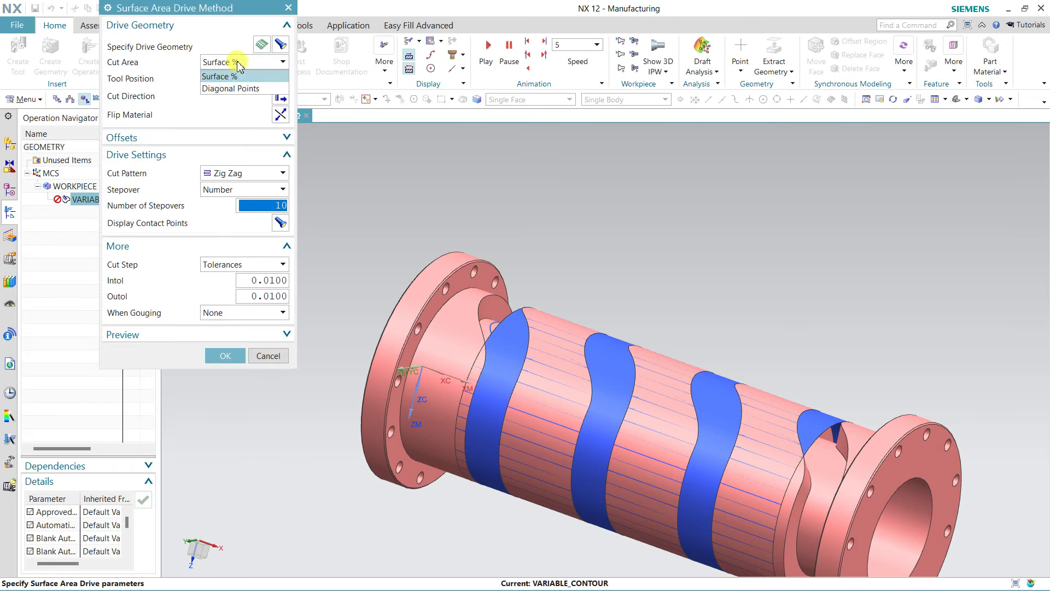
left_click(234, 77)
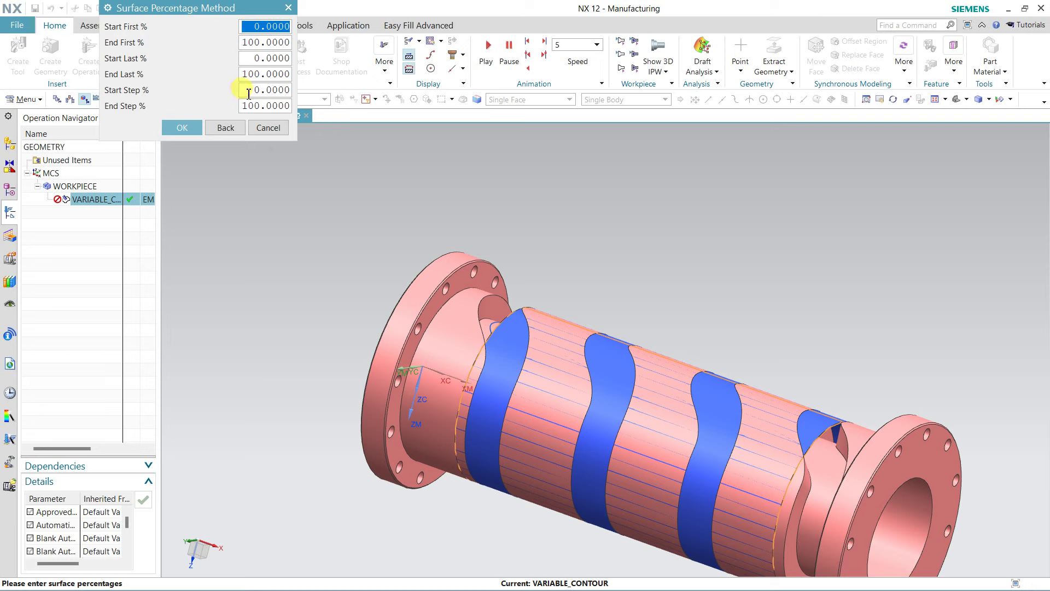
double_click(249, 91)
type("5")
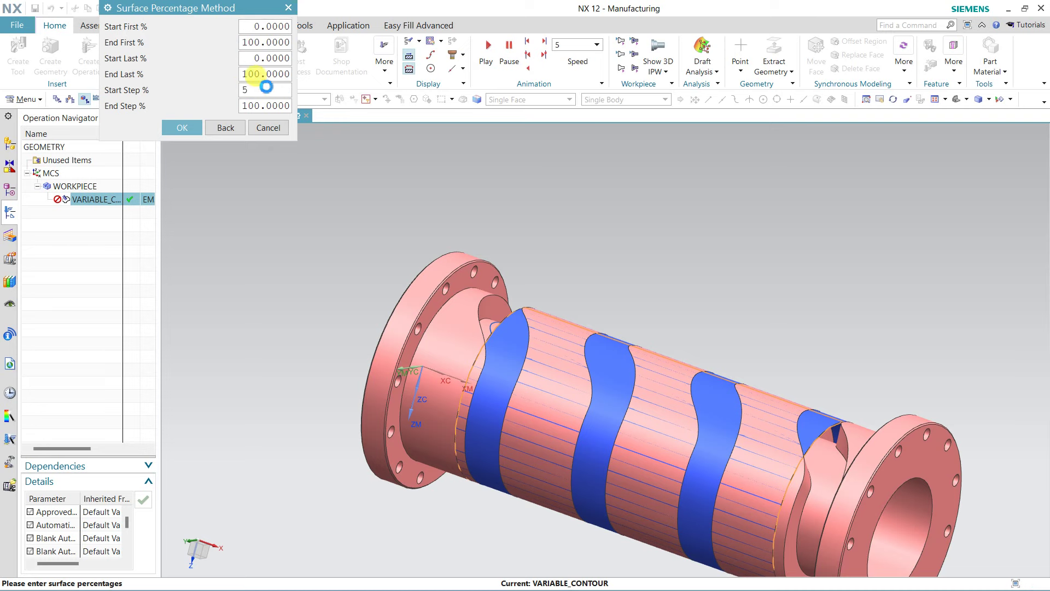
key("Return")
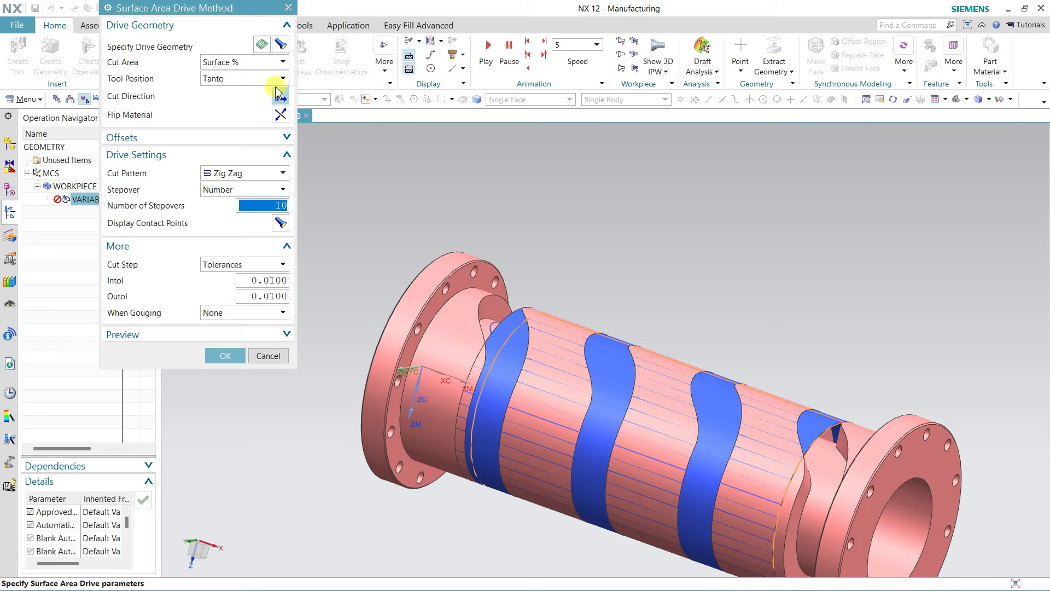
left_click(259, 62)
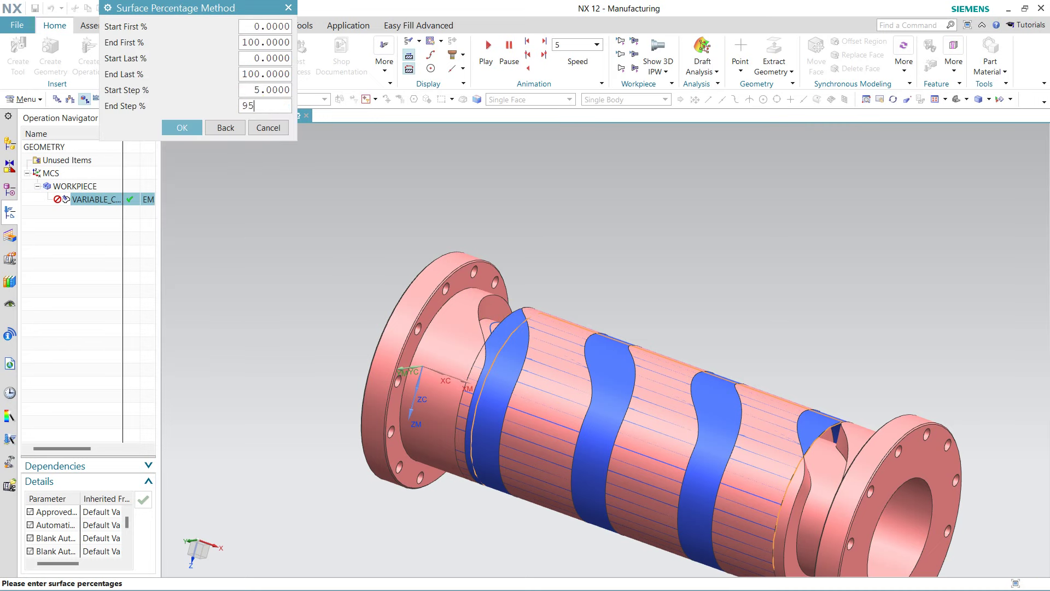
left_click(181, 128)
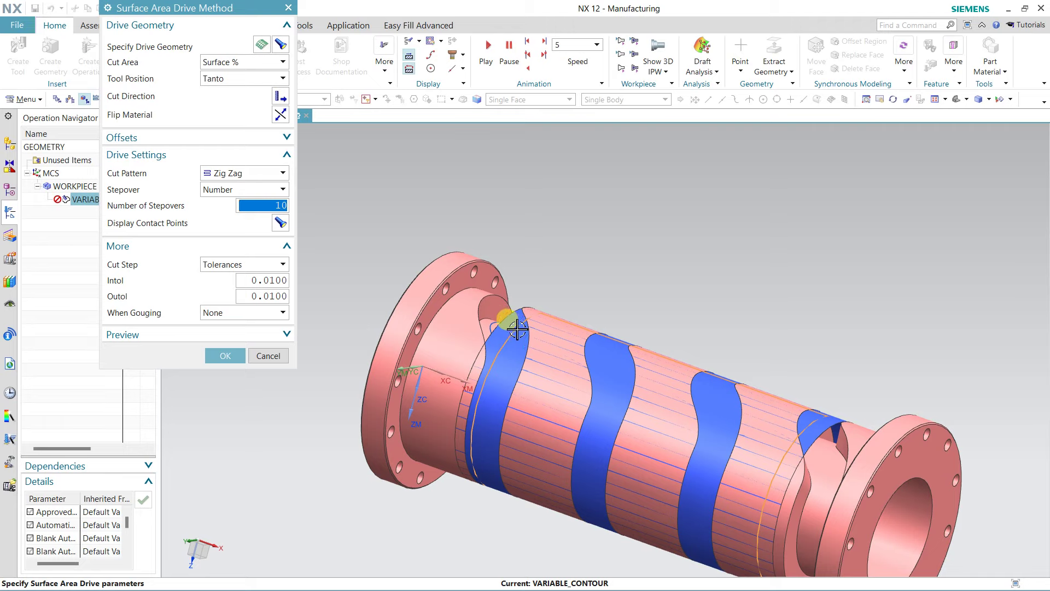
left_click(222, 355)
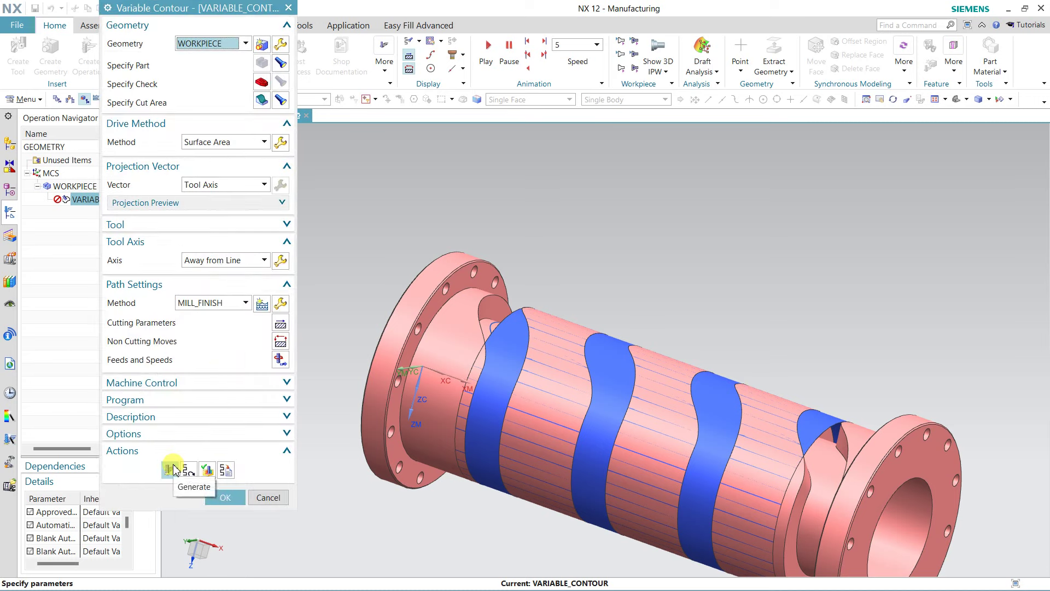
Step: Regenerate the toolpath, inspect its loops over the grooved middle, and start verification
left_click(170, 469)
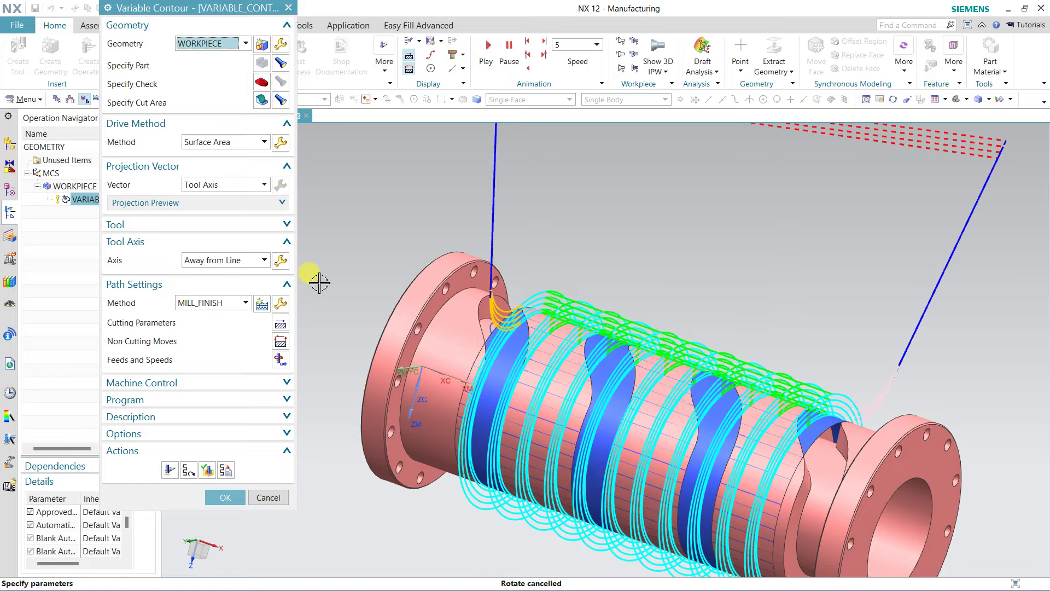
mouse_move(652, 245)
middle_mouse_down()
mouse_move(659, 281)
mouse_move(662, 251)
mouse_move(642, 256)
middle_mouse_up()
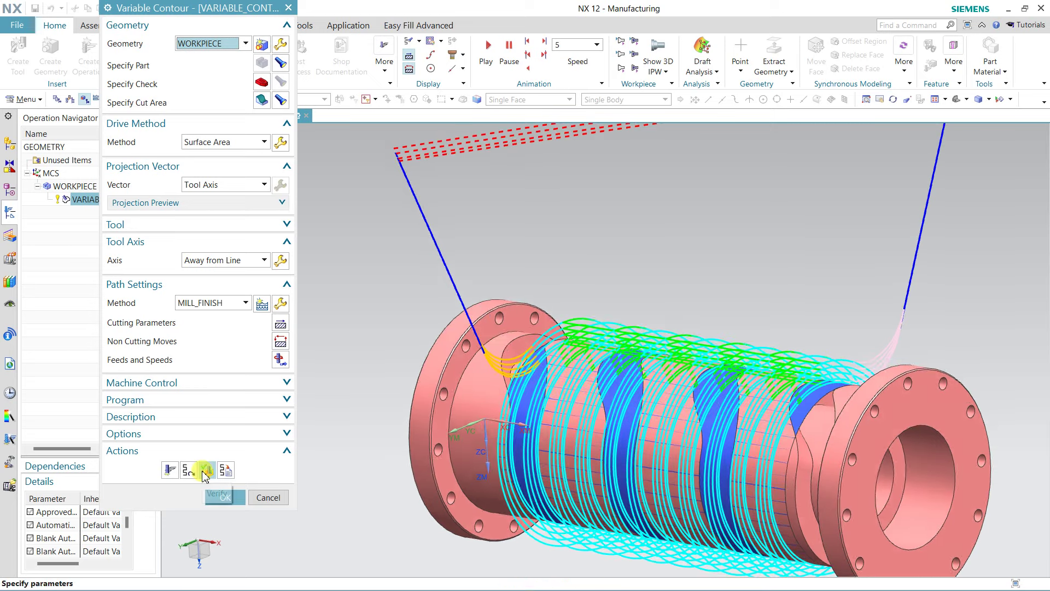
left_click(205, 470)
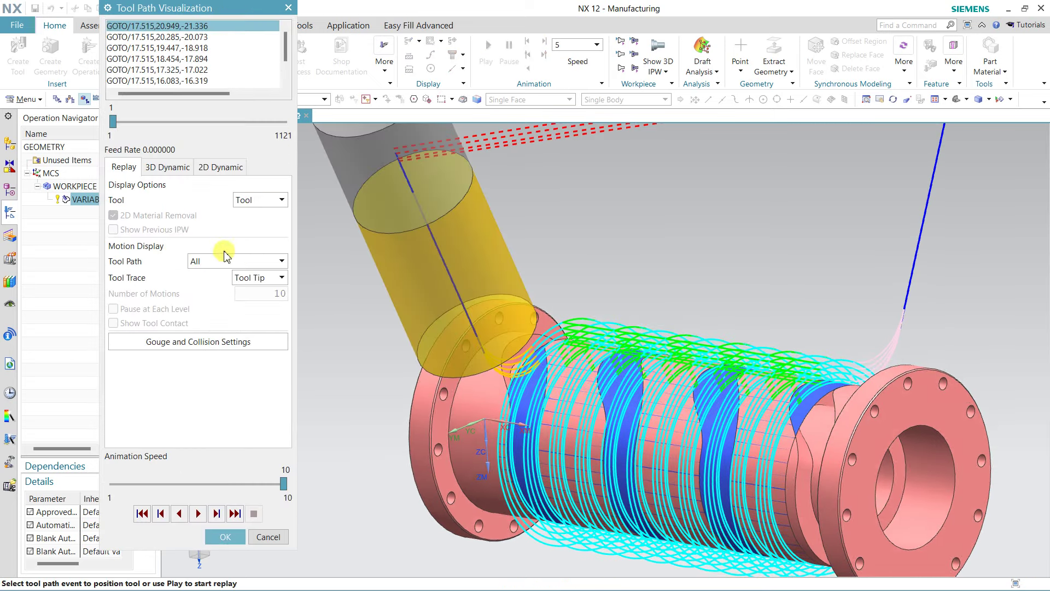
Step: Replay the tool along the path in front view, stop it, and switch to 3D Dynamic
left_click(252, 484)
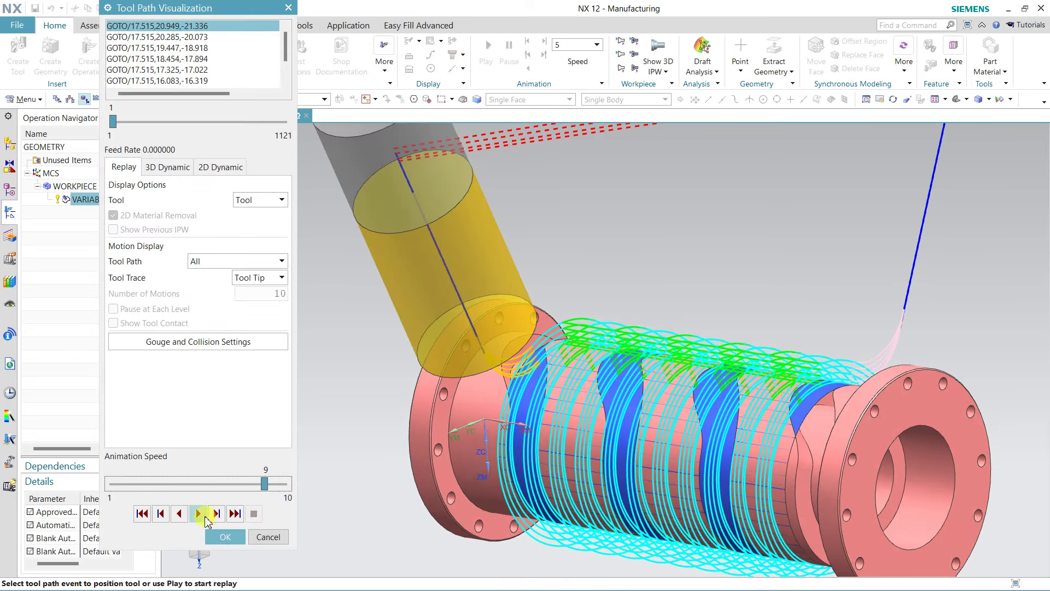
left_click(205, 518)
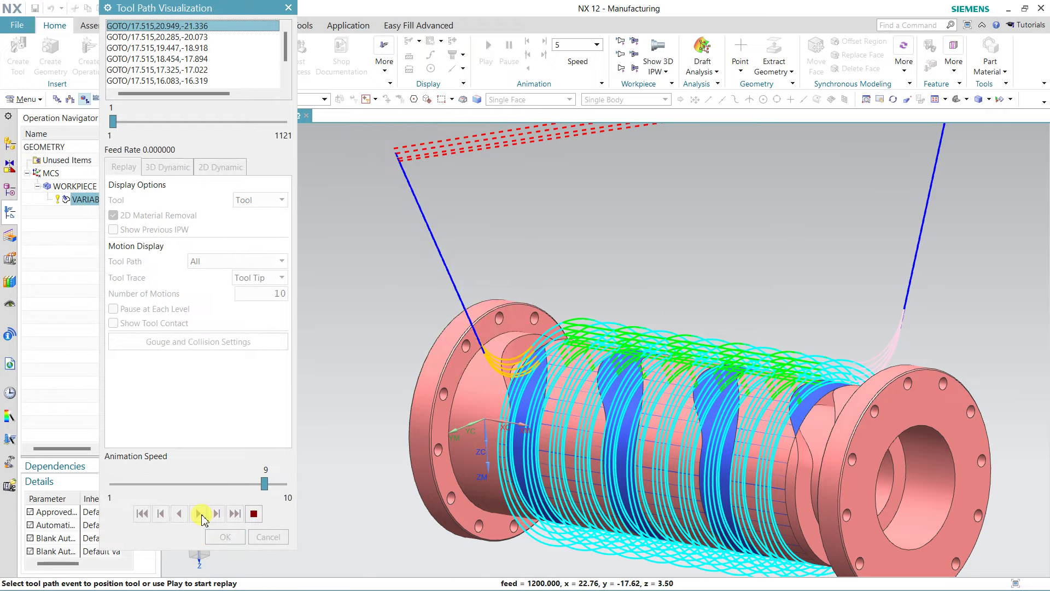
middle_click_drag(403, 434, 746, 255)
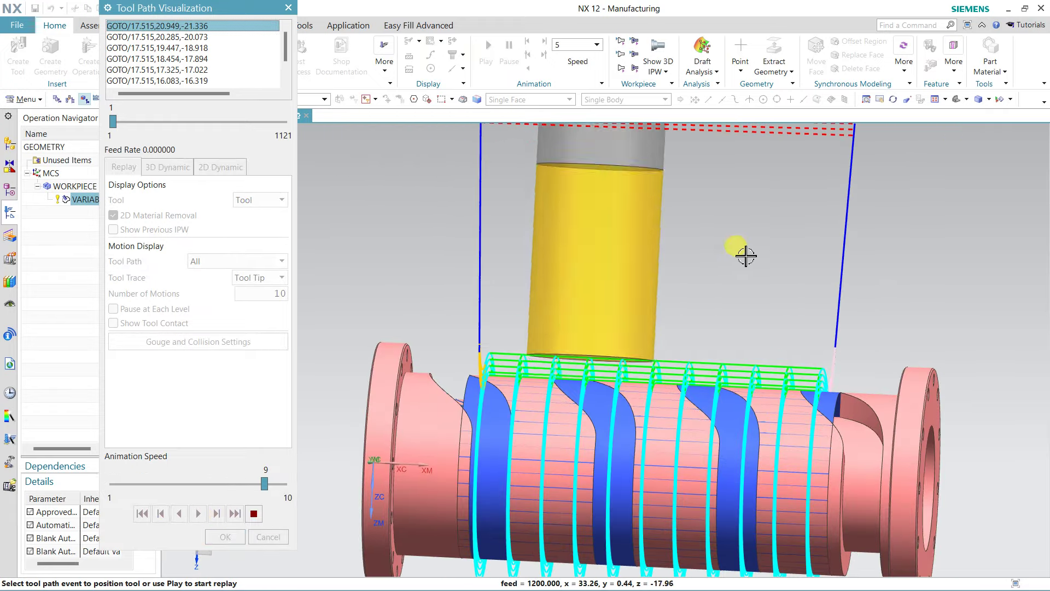
key("F8")
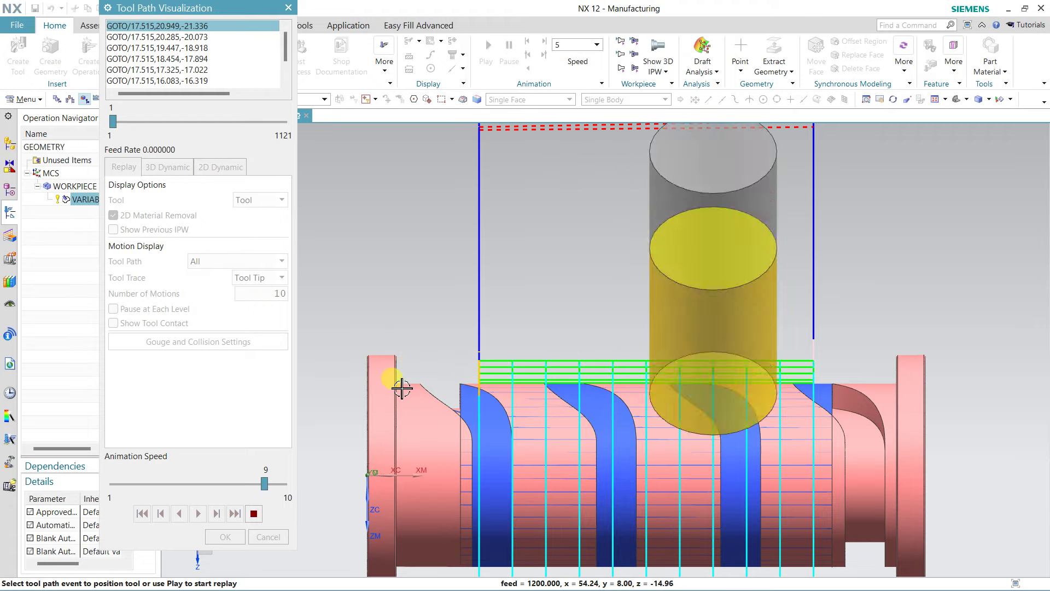
left_click(254, 514)
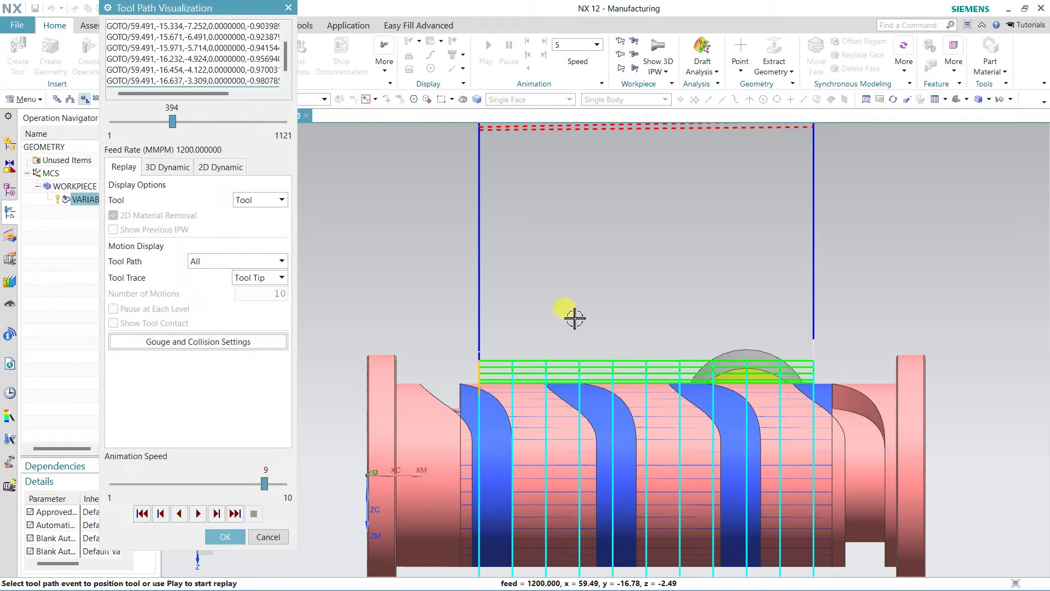
middle_click_drag(593, 298, 550, 332)
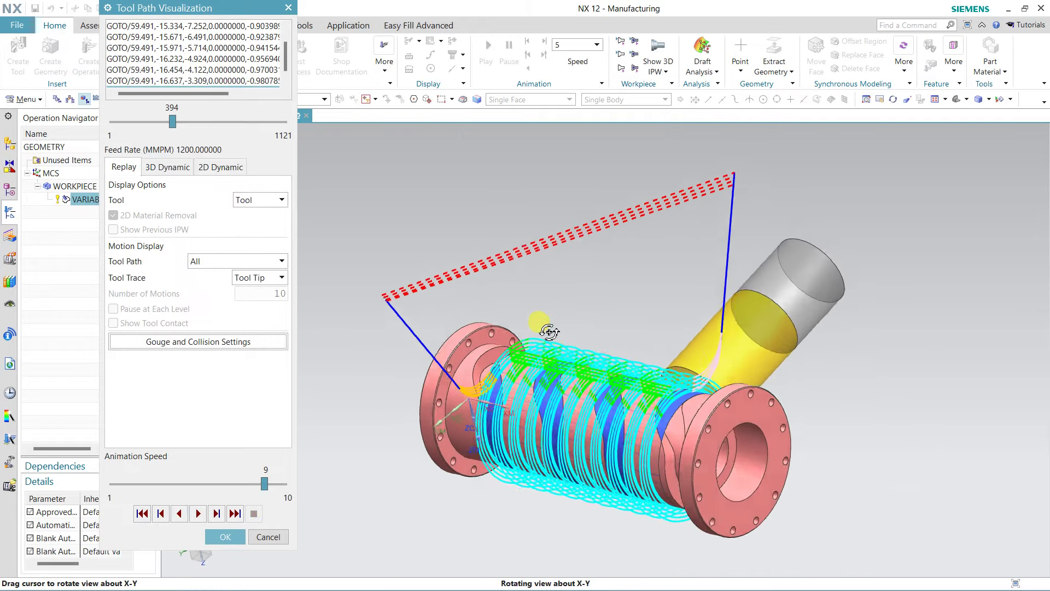
left_click(168, 167)
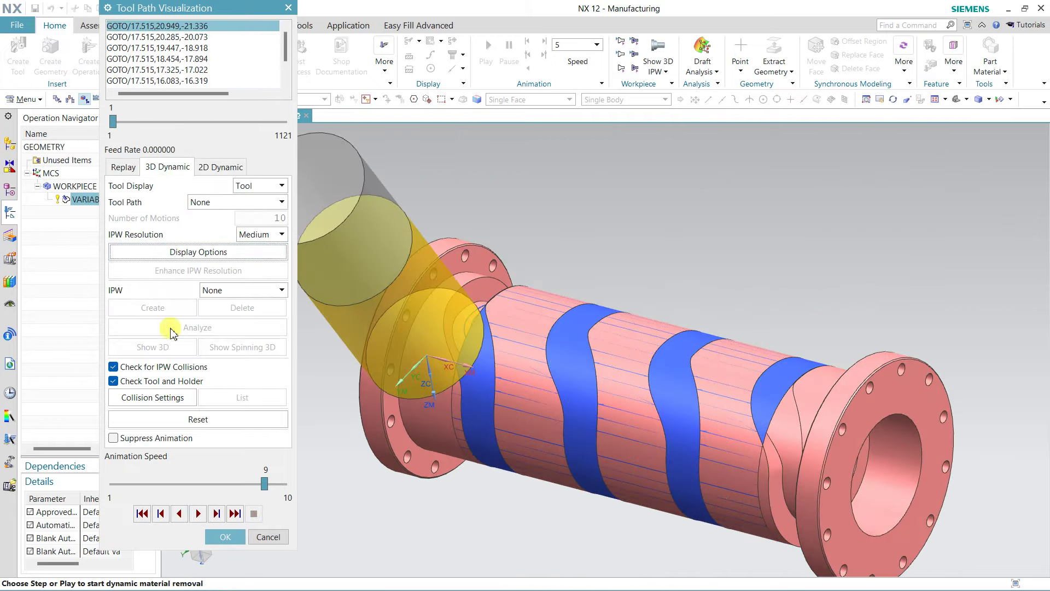
Step: Run the 3D Dynamic material-removal simulation, varying speed between 5 and 9, and inspect the grooves
left_click(192, 517)
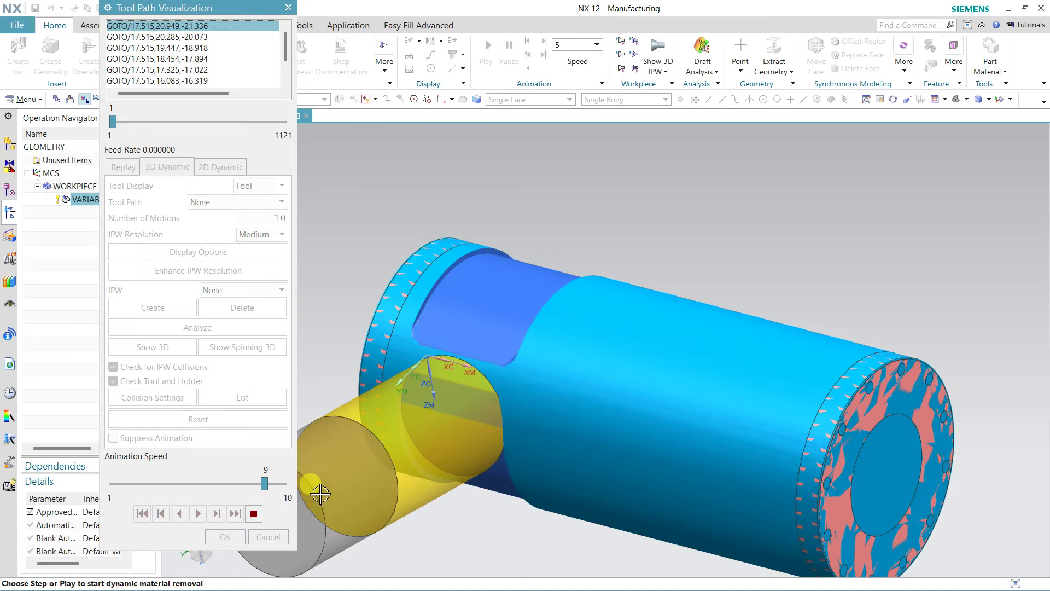
left_click(239, 485)
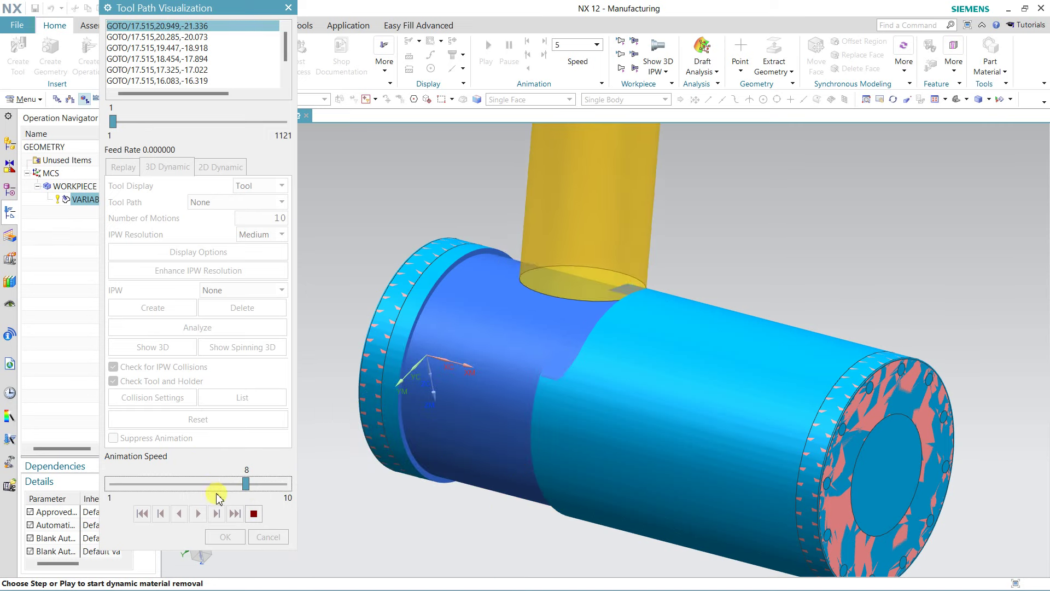
left_click(181, 484)
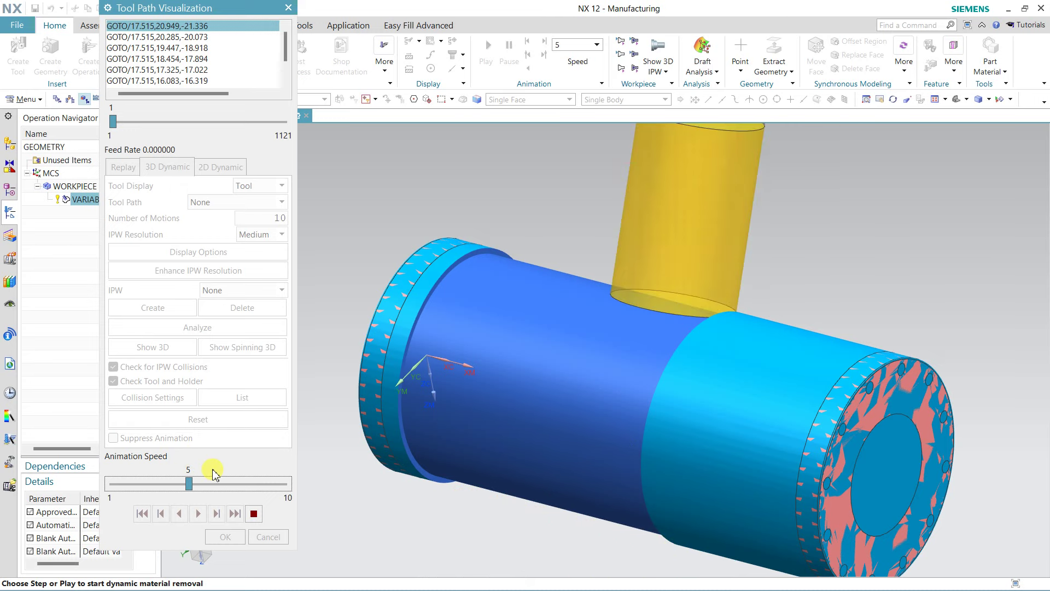
left_click(232, 485)
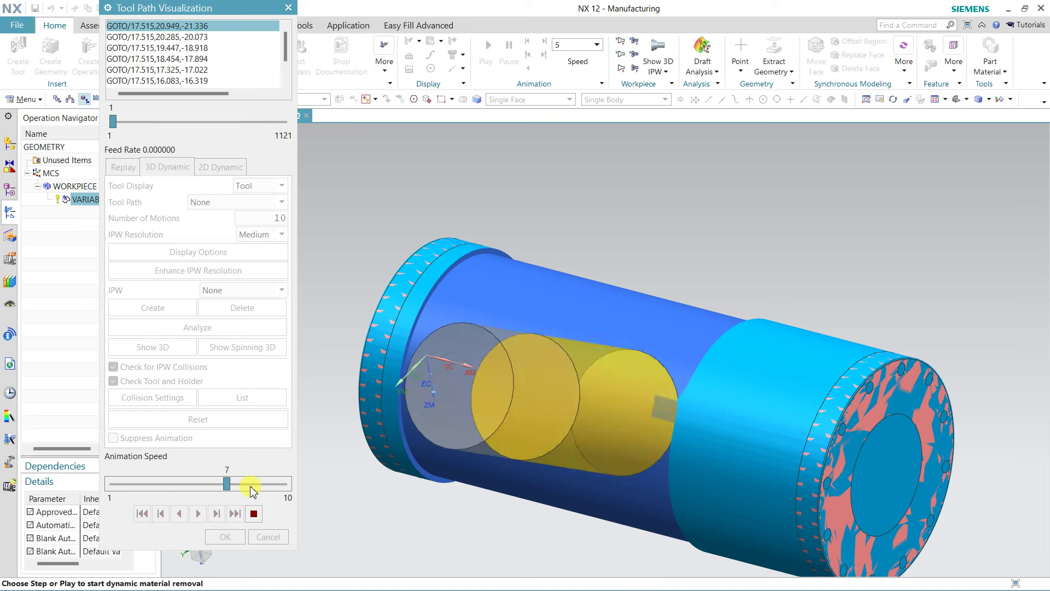
left_click(252, 490)
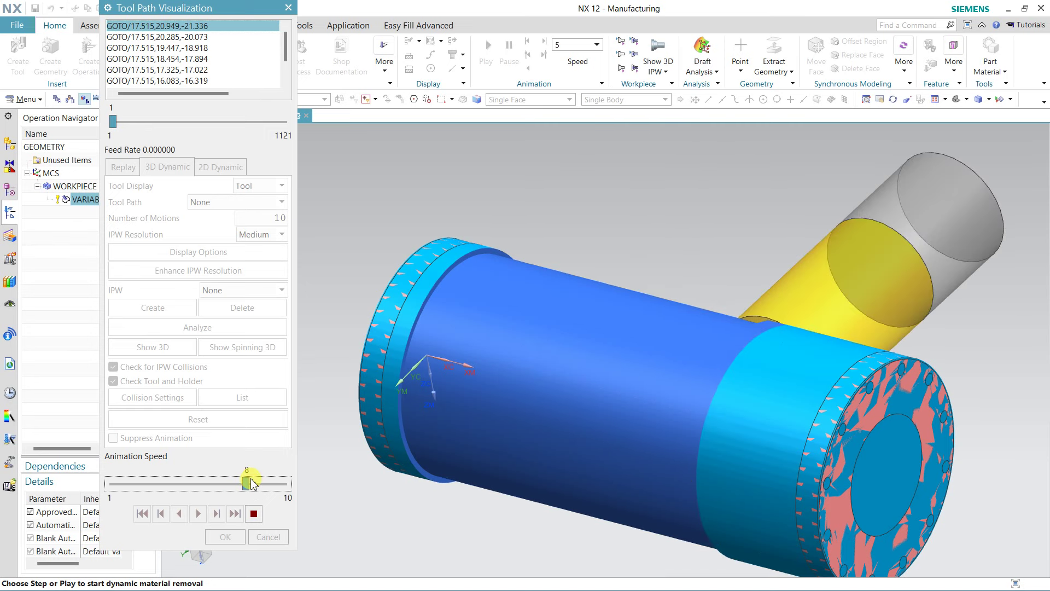
left_click_drag(252, 484, 268, 485)
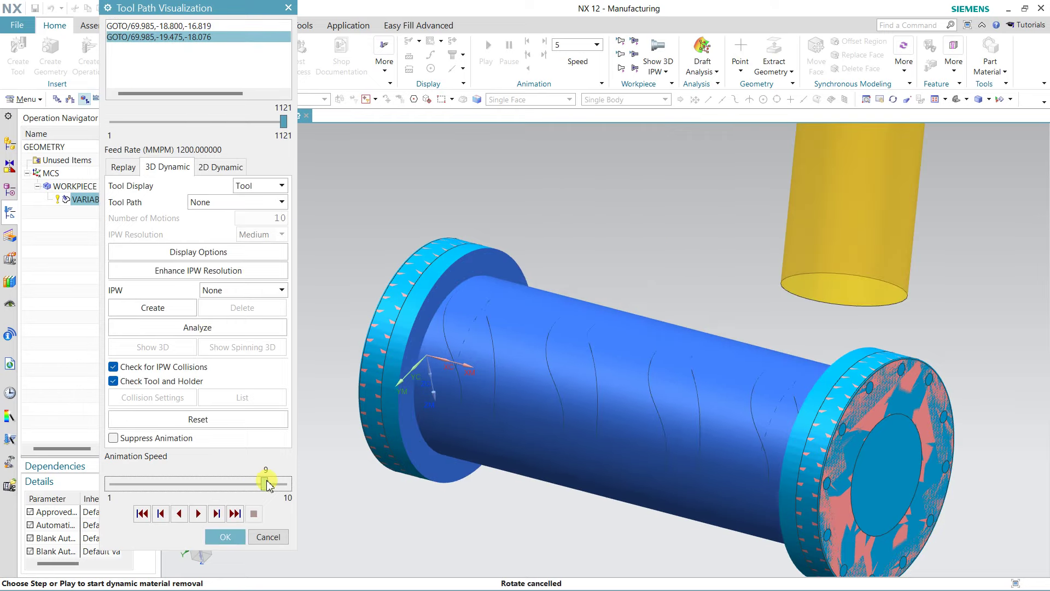
mouse_move(684, 286)
middle_mouse_down()
mouse_move(732, 300)
mouse_move(575, 277)
middle_mouse_up()
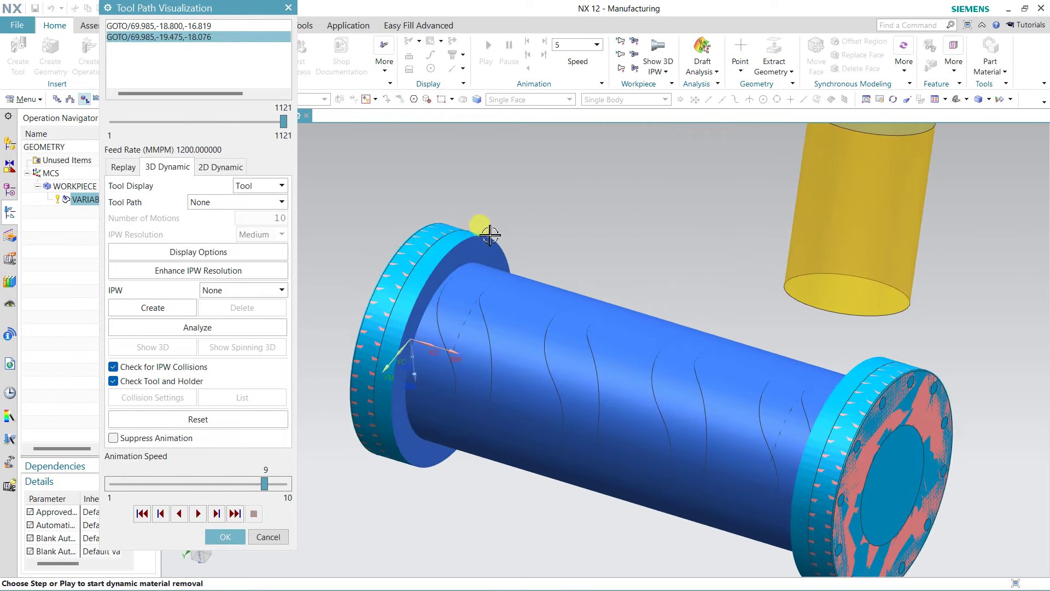
middle_click_drag(481, 227, 664, 241)
mouse_move(786, 328)
middle_mouse_down()
mouse_move(697, 312)
mouse_move(675, 319)
middle_mouse_up()
Step: Close verification, accept the variable contour operation, and clear the navigator selection
left_click(225, 537)
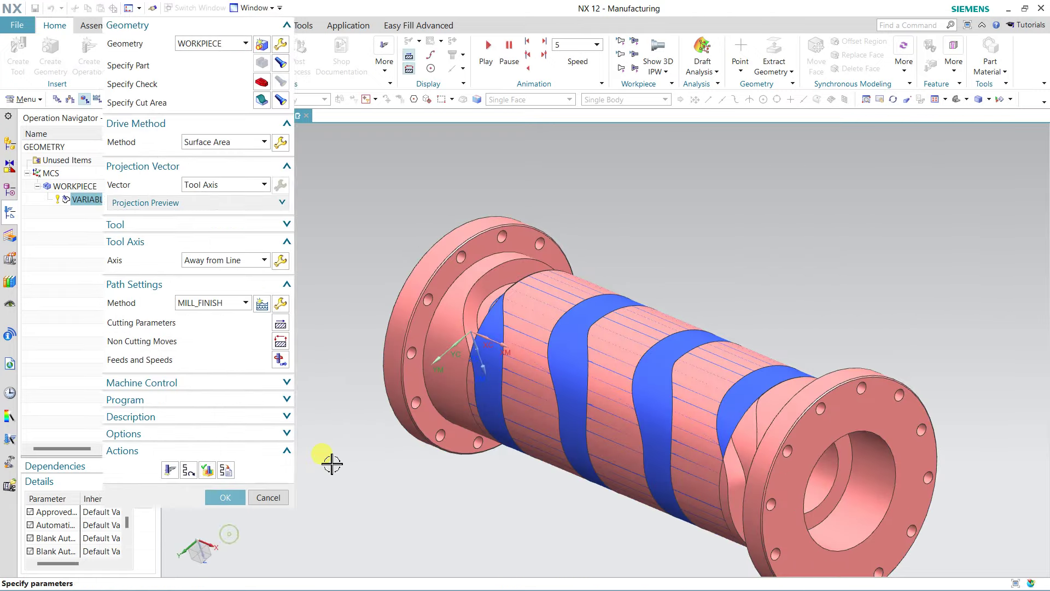
left_click(235, 496)
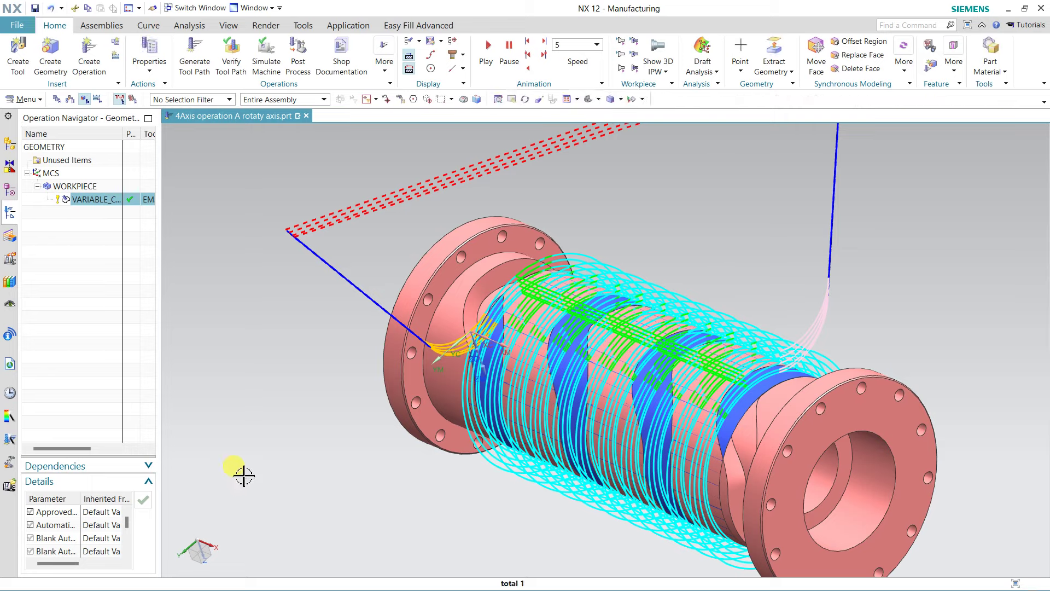
left_click(79, 275)
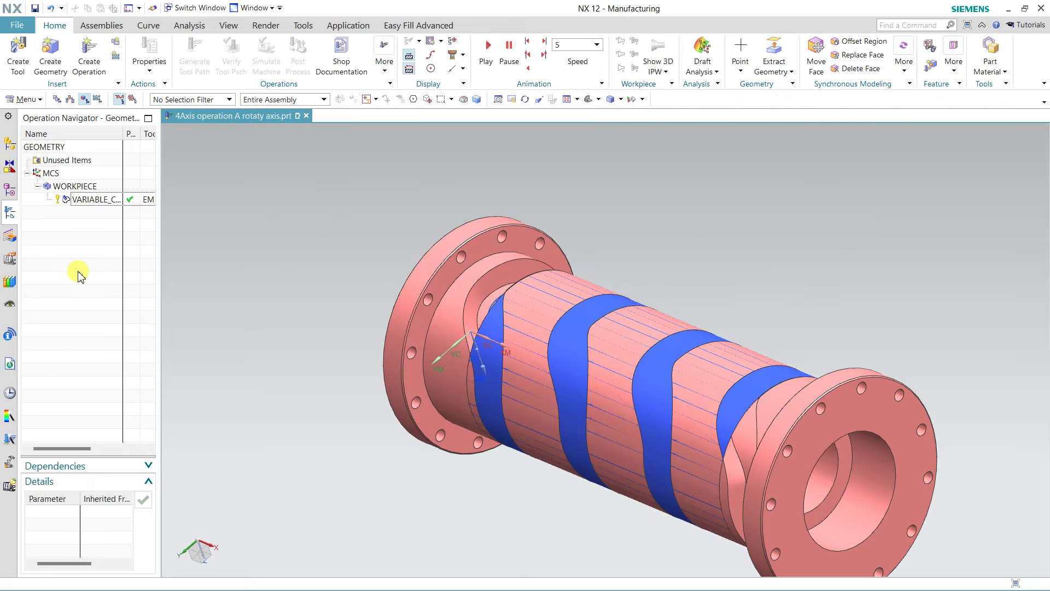
Step: Create a new Variable Streamline operation using tool EM6
left_click(86, 55)
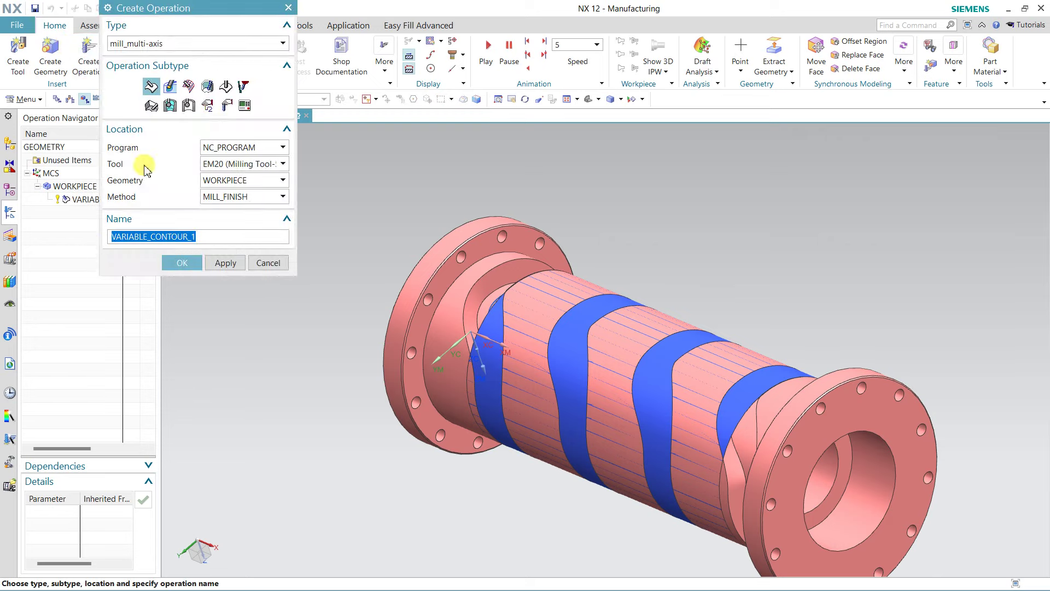
left_click(189, 88)
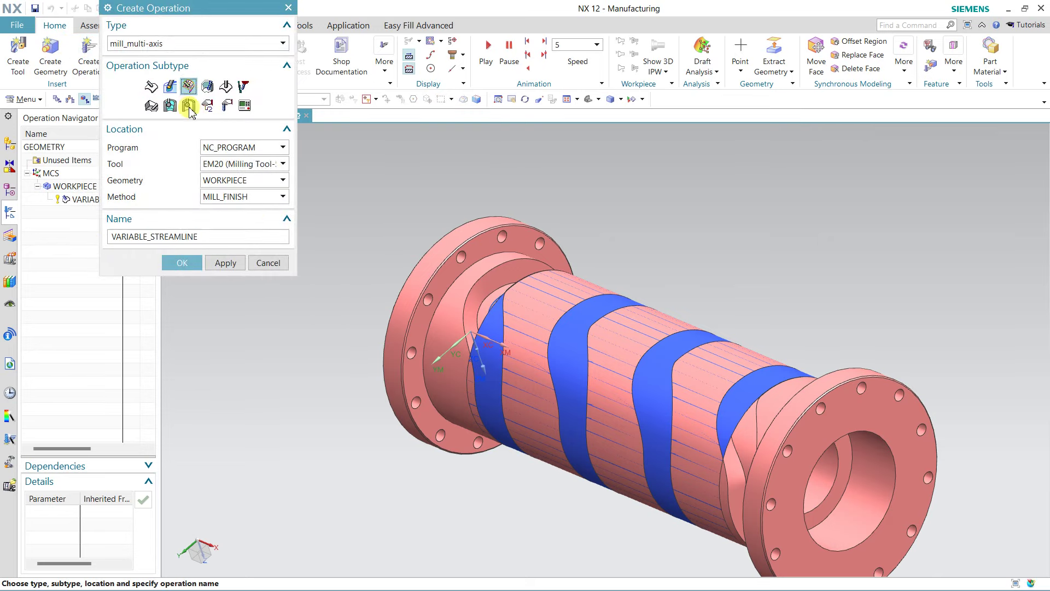
left_click(213, 164)
left_click(230, 214)
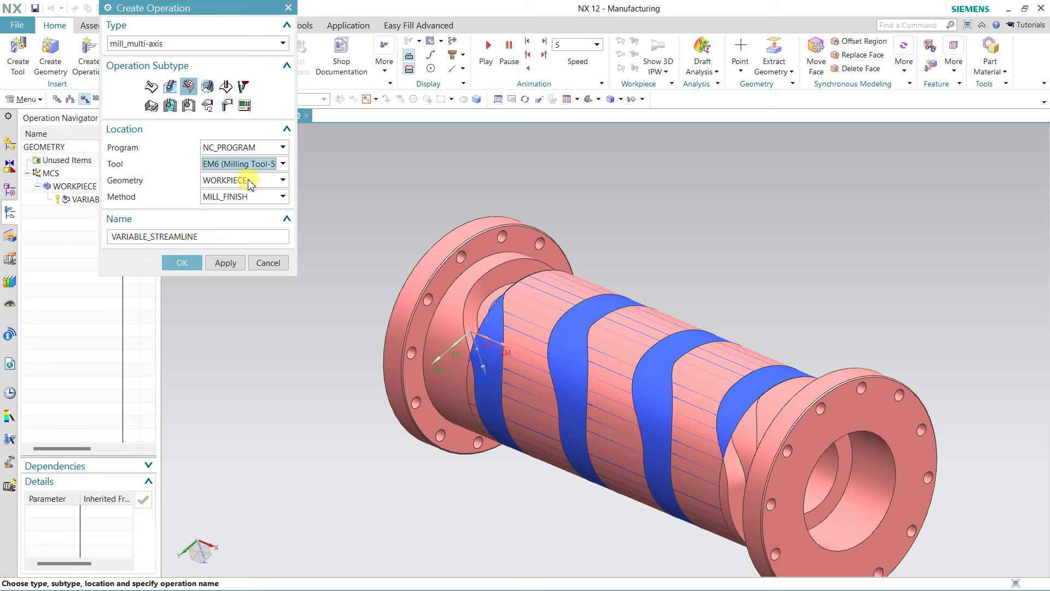
left_click(182, 263)
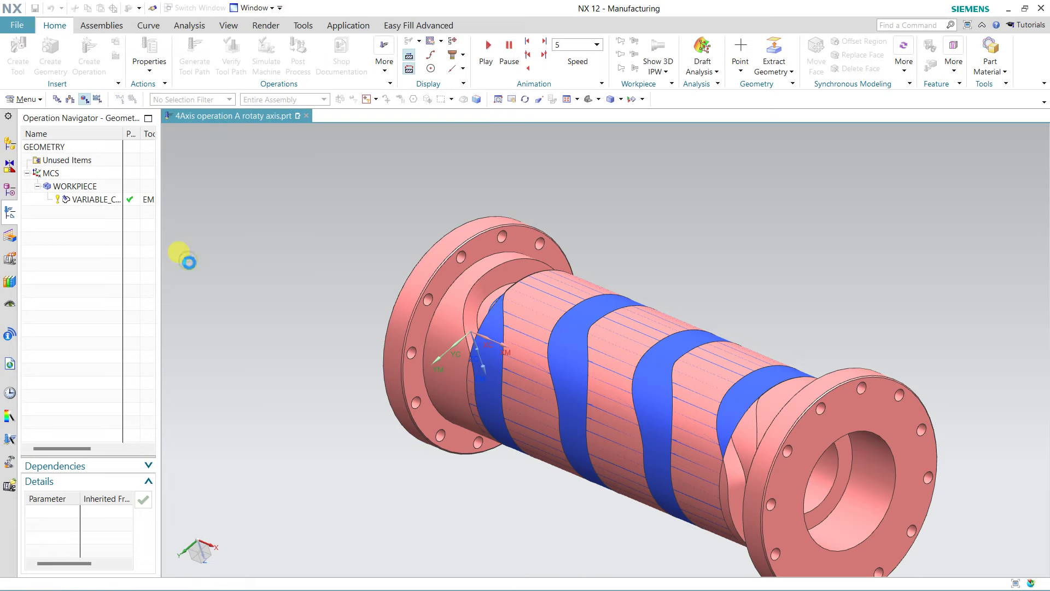
Step: Set one flange face as the operation's cut area
left_click(263, 100)
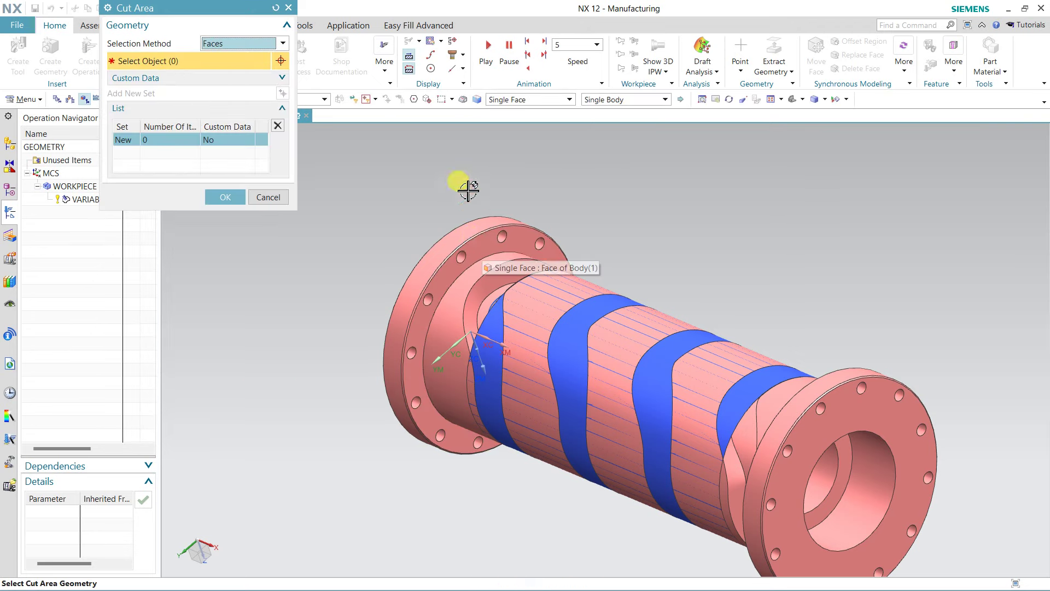
left_click(483, 258)
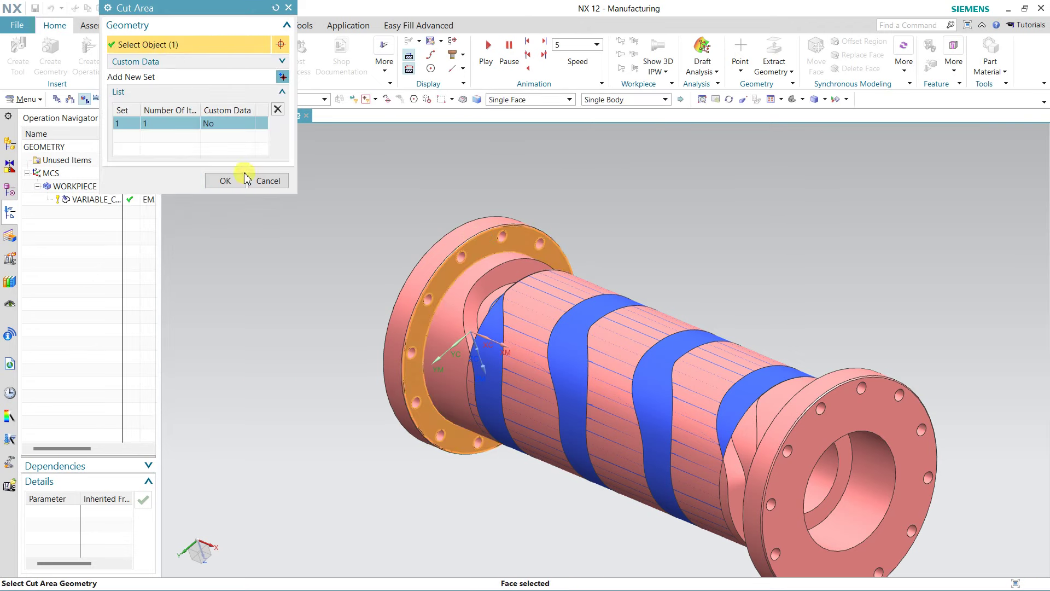
left_click(221, 179)
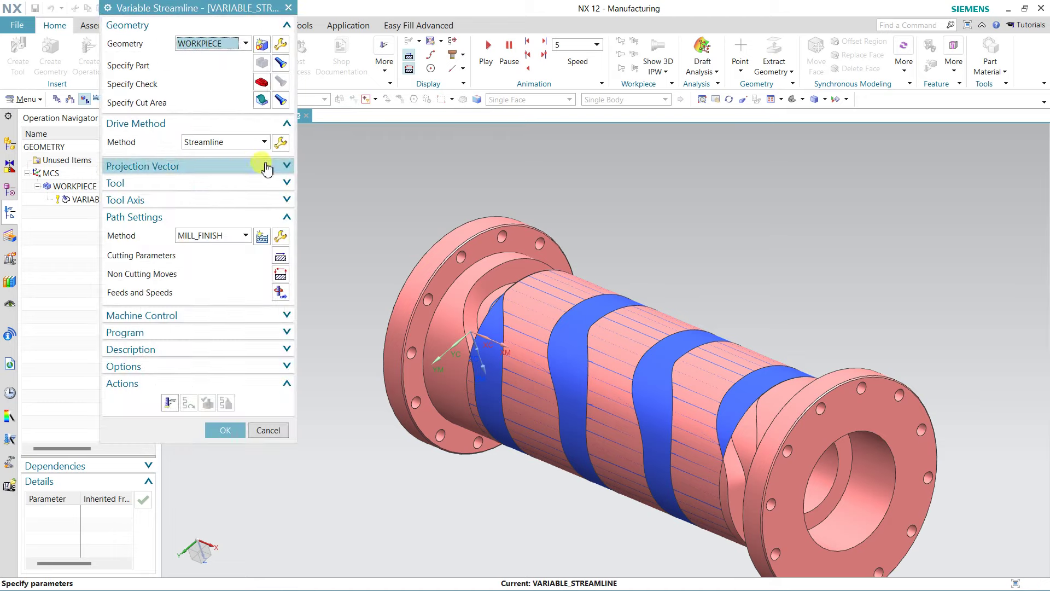
Step: Pick the streamline drive's cut direction on the part
left_click(279, 143)
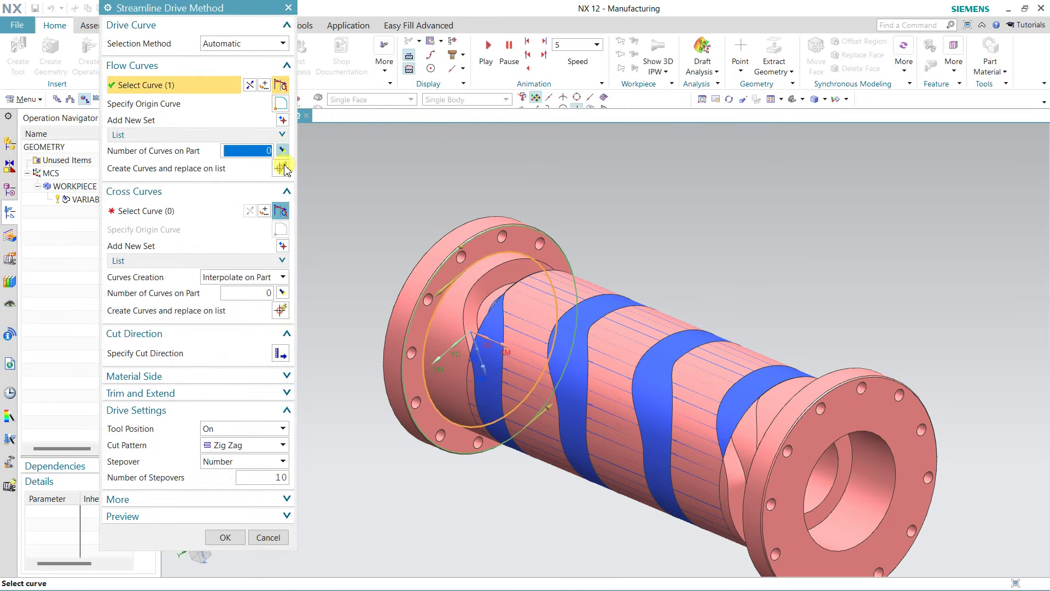
left_click(281, 353)
left_click(280, 353)
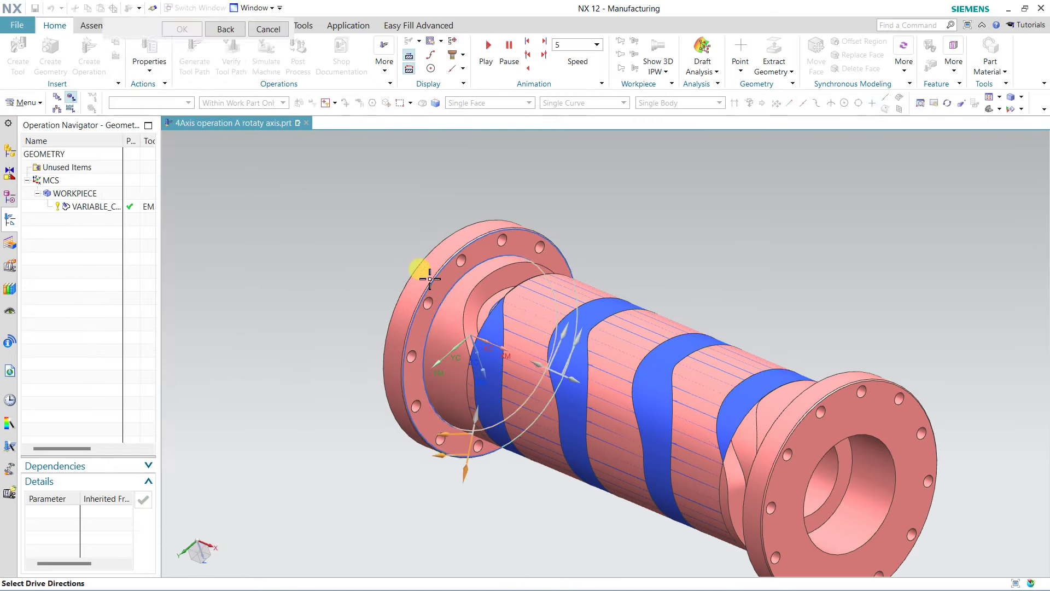
left_click(446, 434)
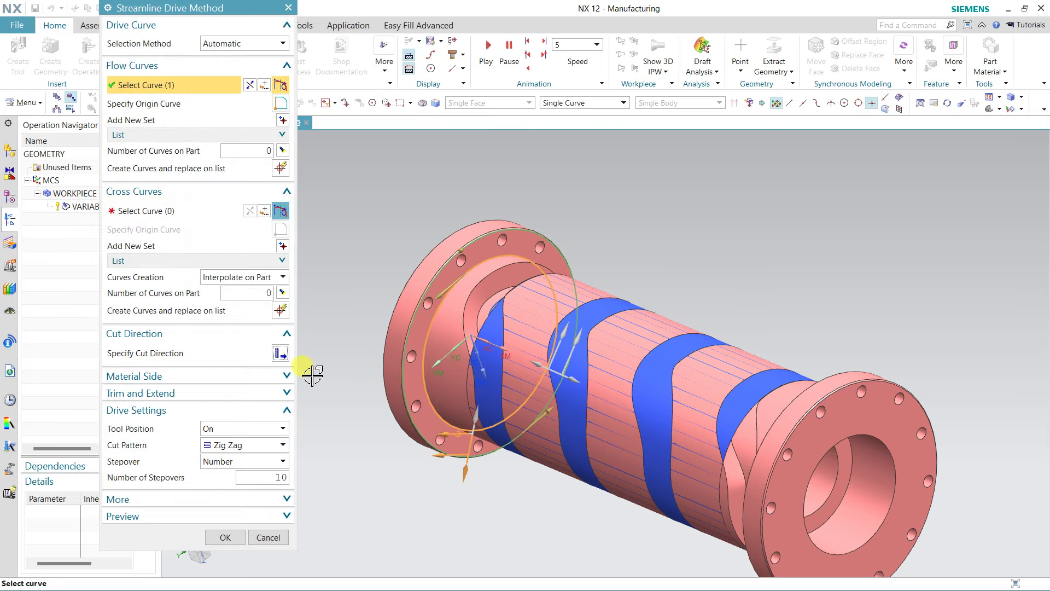
Step: Use Zig Zag with Lifts, 5 stepovers and Tolerances cut step, then accept the drive
left_click(260, 451)
left_click(259, 484)
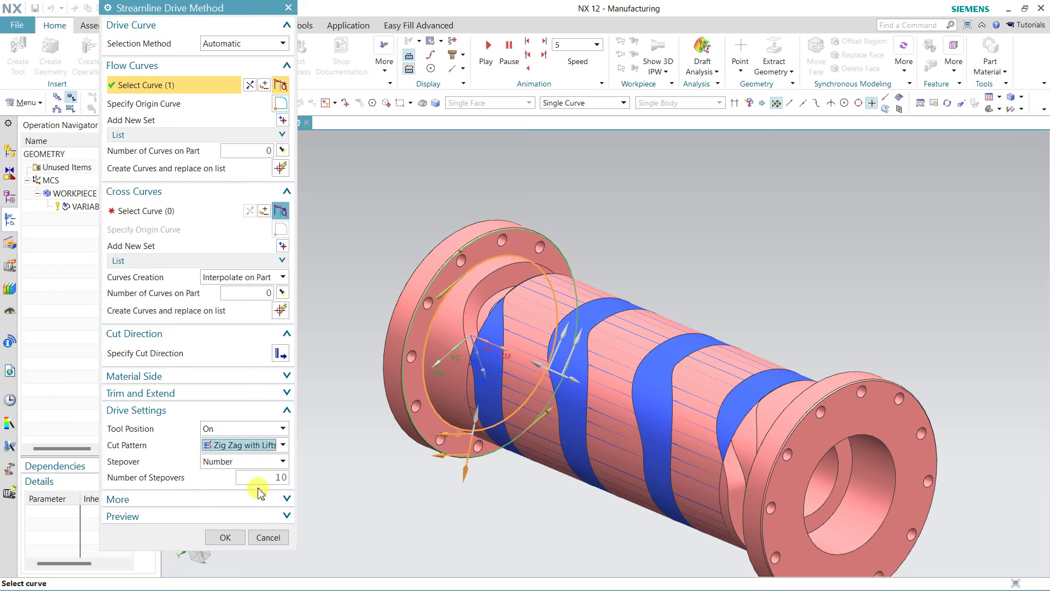
left_click(265, 477)
type("5")
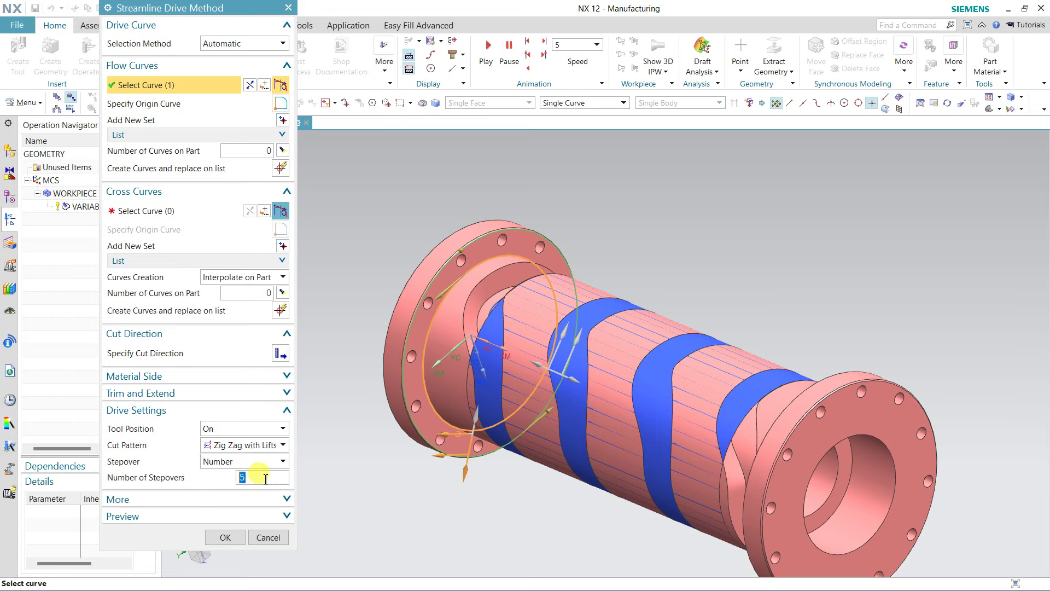
left_click(244, 499)
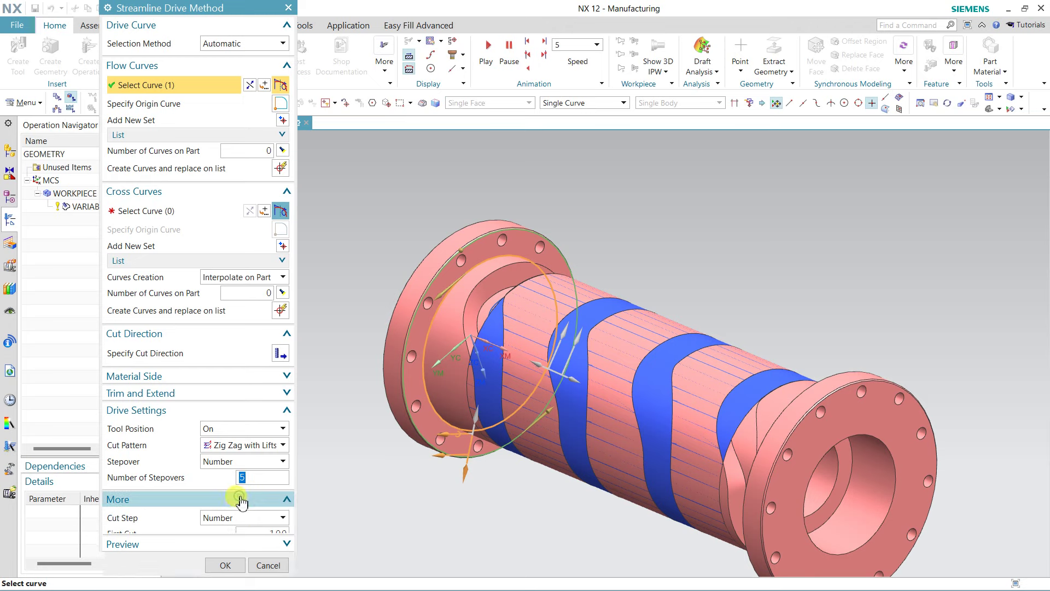
left_click(255, 519)
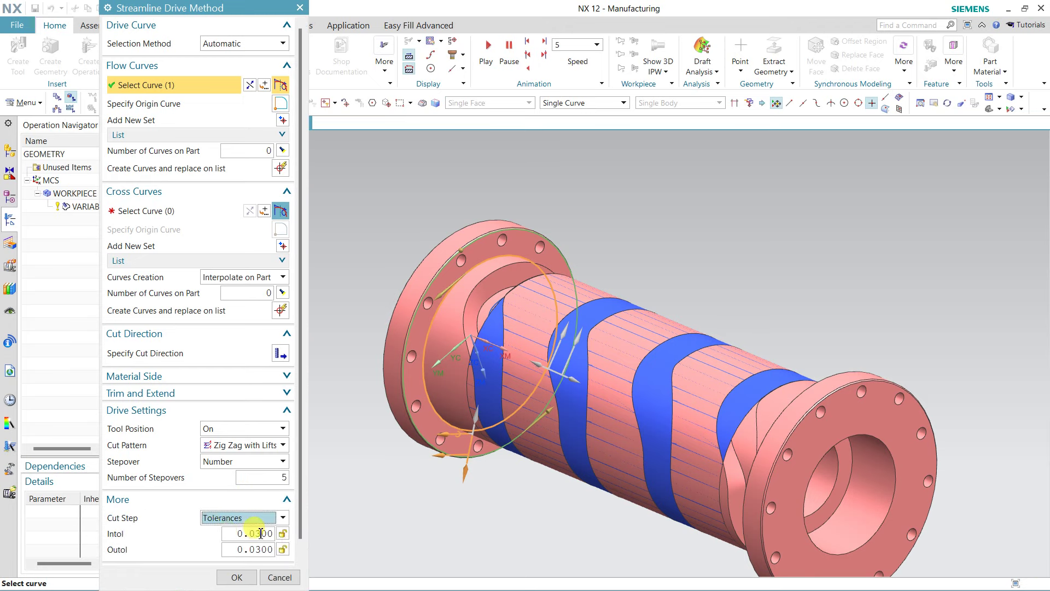
scroll(235, 433, "down", 1)
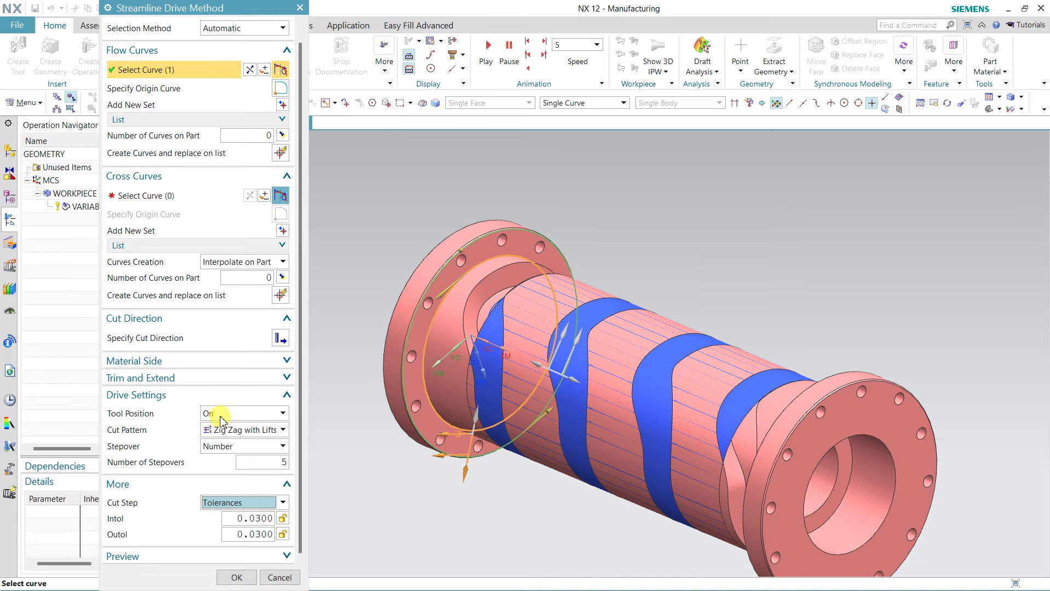
left_click(237, 577)
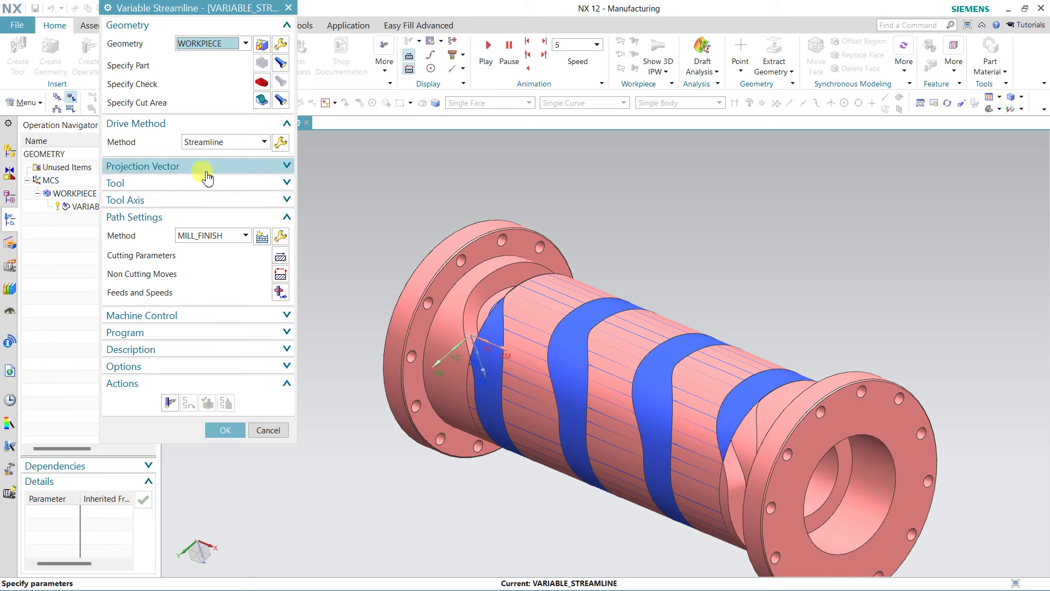
Step: Set the projection vector to Toward Drive and check the tool axis is Normal to Part
left_click(207, 174)
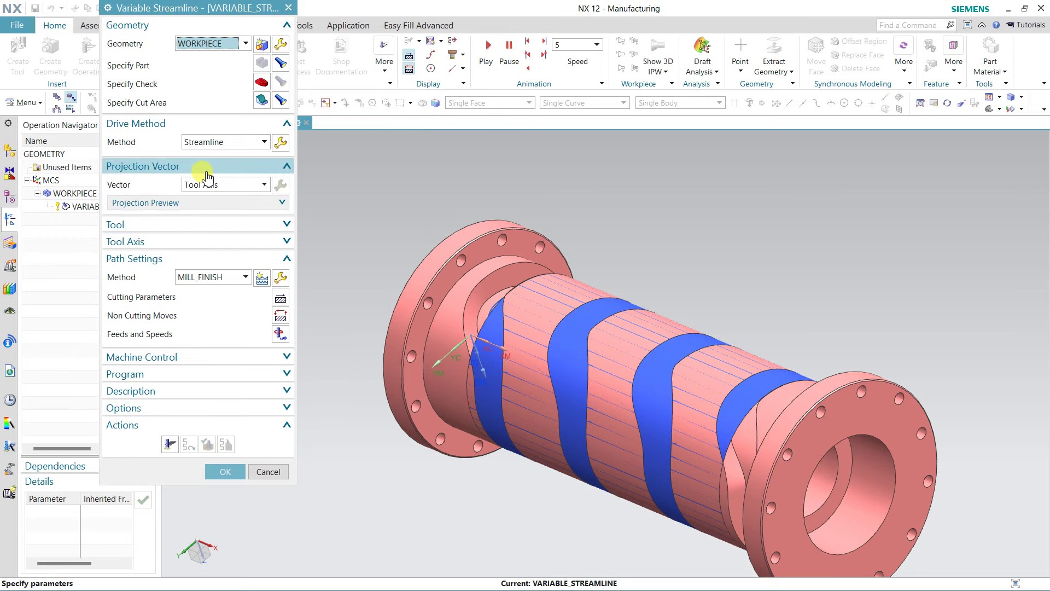
left_click(206, 184)
left_click(213, 296)
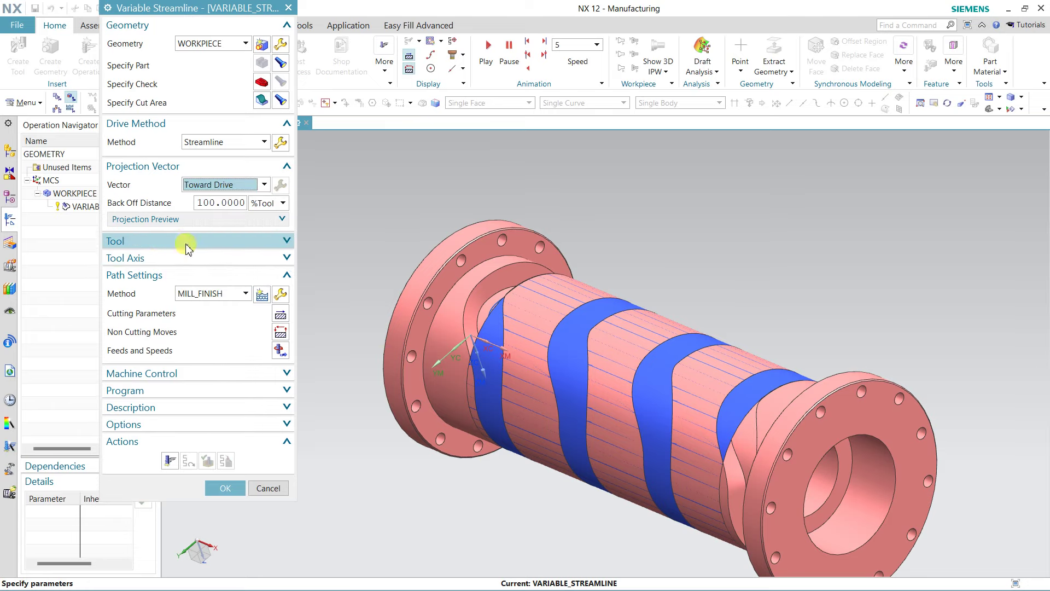
left_click(182, 259)
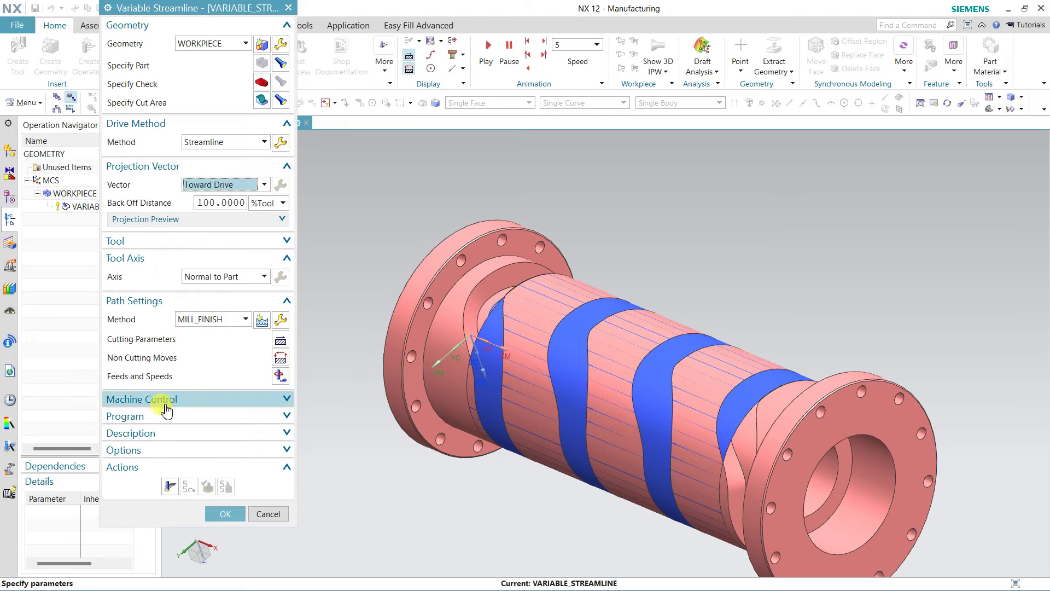
Step: Review the Stock, Multiple Passes, Tool Axis Control and Containment cutting parameters unchanged
left_click(280, 340)
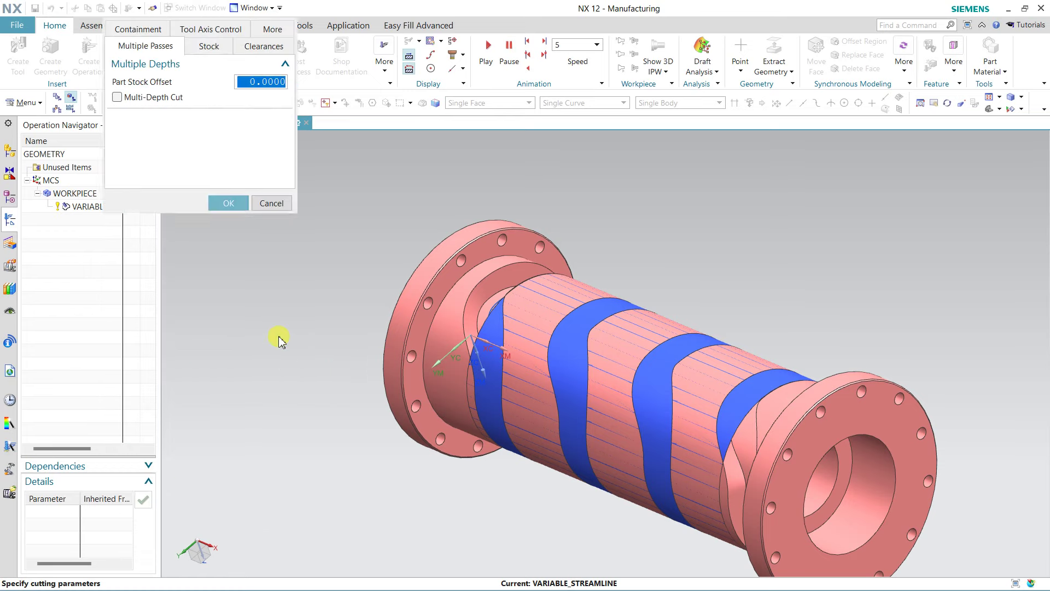
left_click(208, 48)
left_click(141, 48)
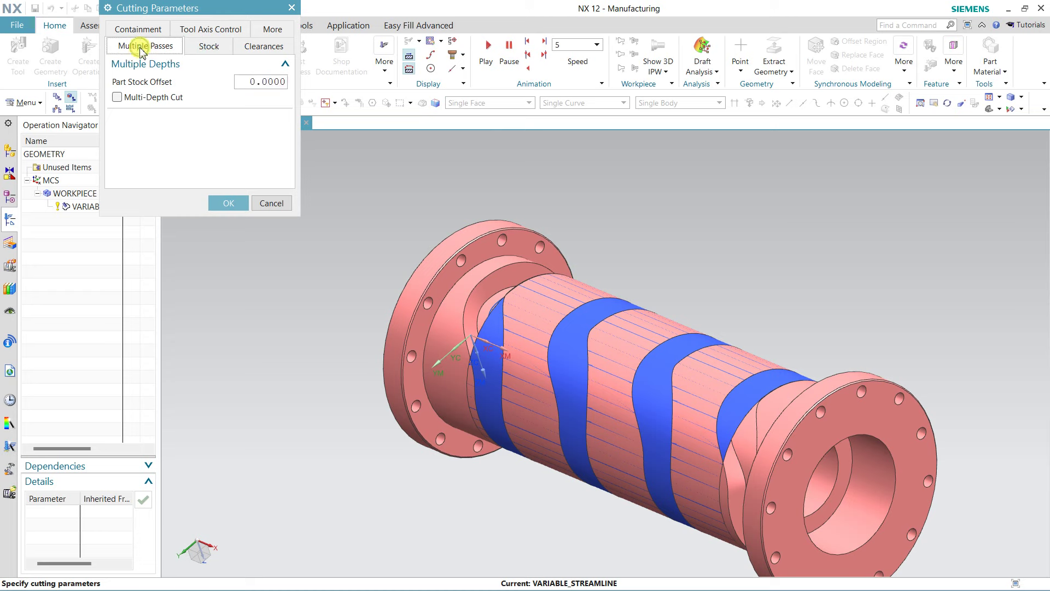
left_click(214, 29)
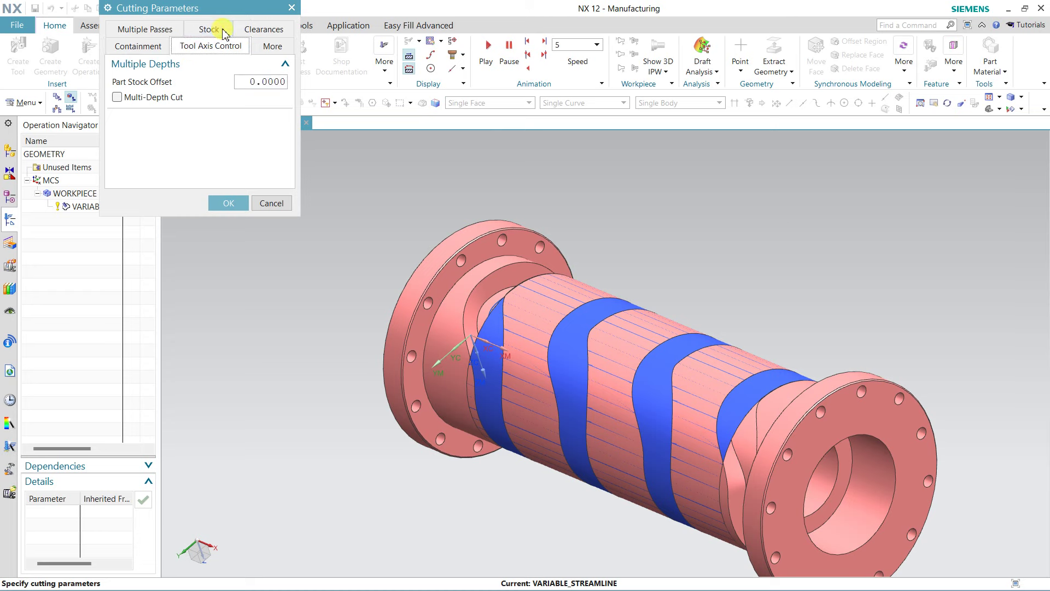
left_click(144, 45)
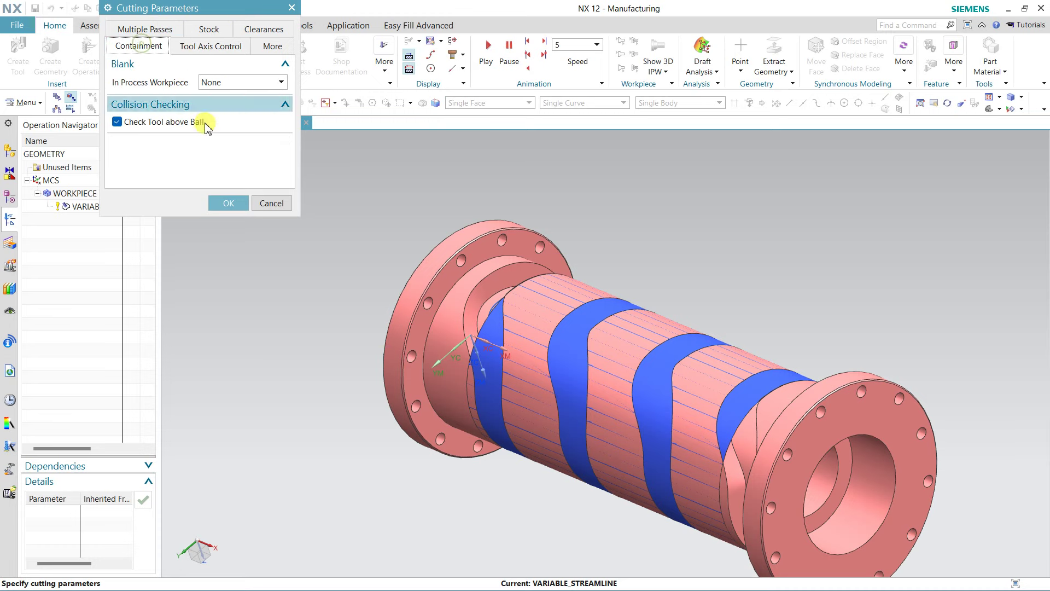
left_click(218, 202)
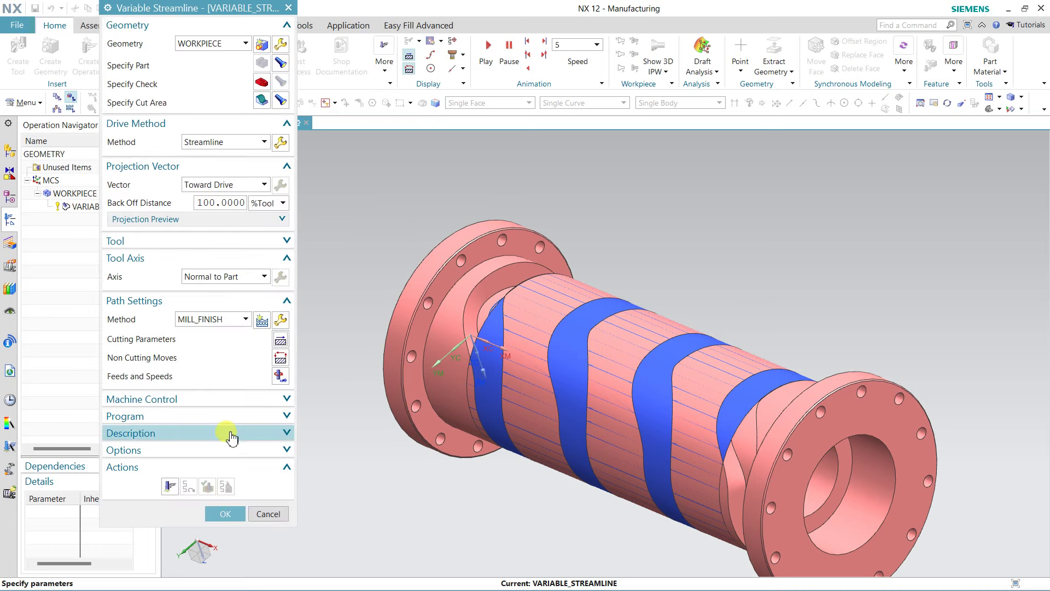
Step: Generate the streamline toolpath around the flange, dismiss the gouge-check warning, and inspect it
left_click(171, 486)
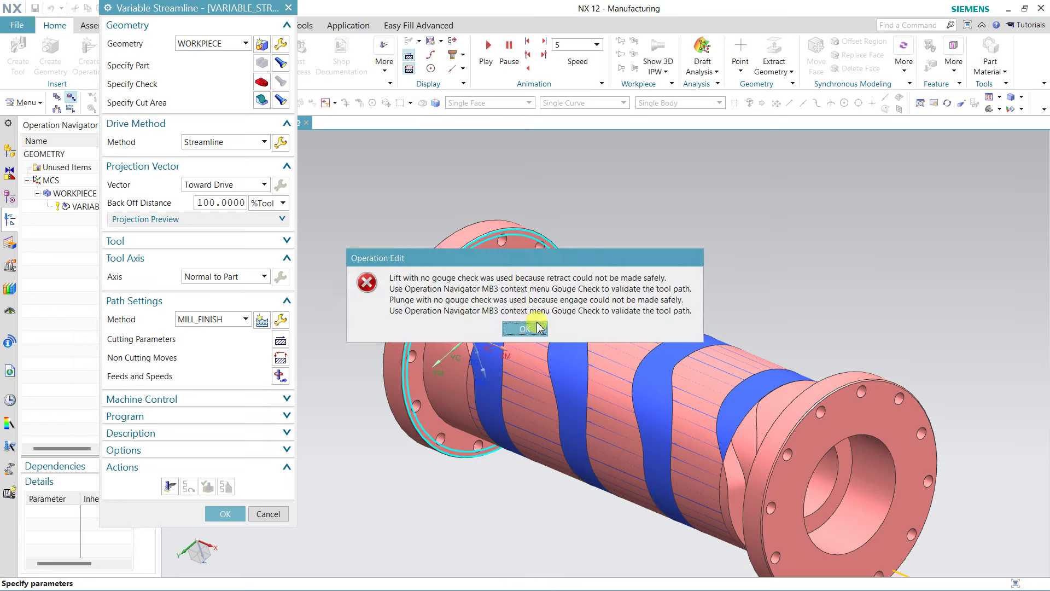
left_click(539, 328)
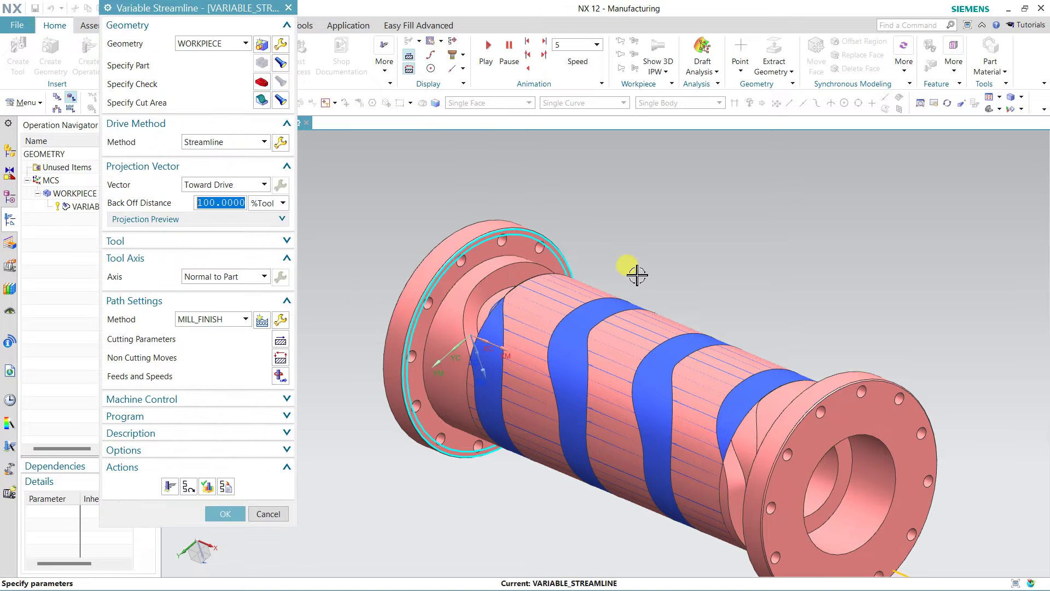
mouse_move(637, 275)
middle_mouse_down()
mouse_move(538, 406)
mouse_move(542, 354)
mouse_move(587, 367)
middle_mouse_up()
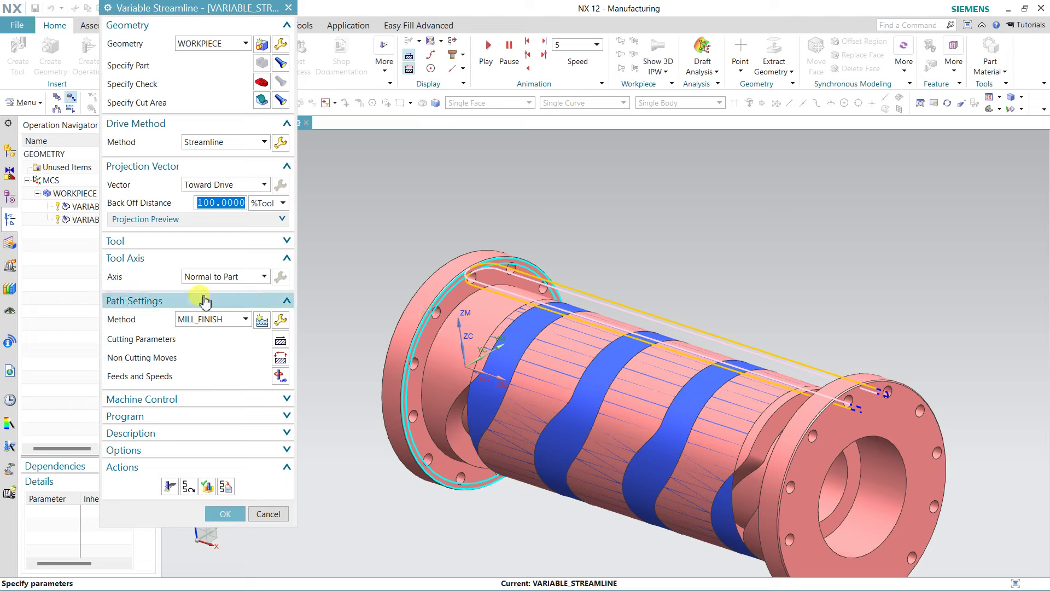
Step: Try Normal to Drive for the tool axis, then return it to Normal to Part
left_click(220, 278)
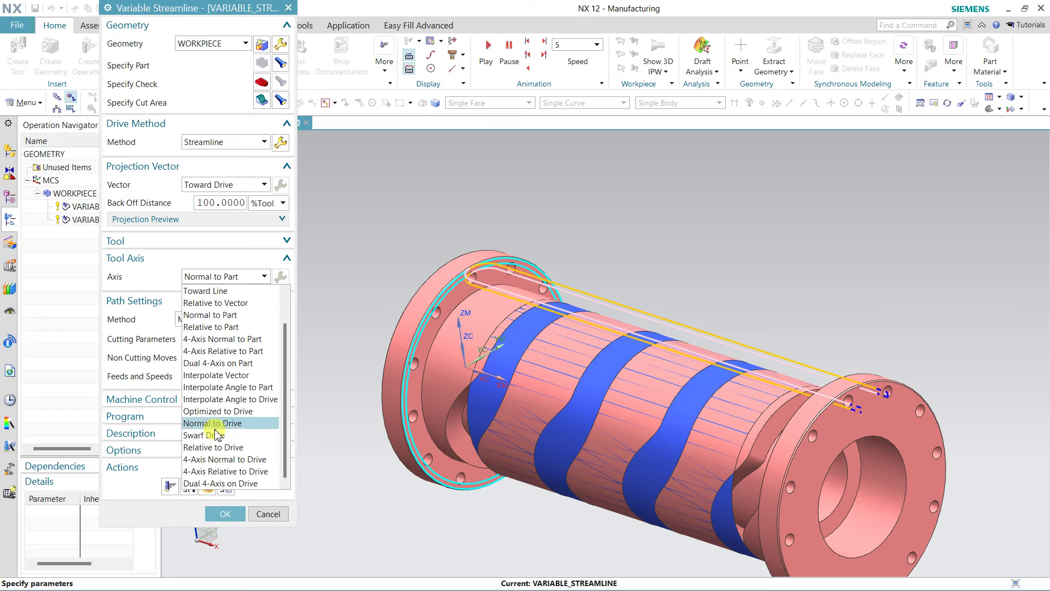
left_click(235, 424)
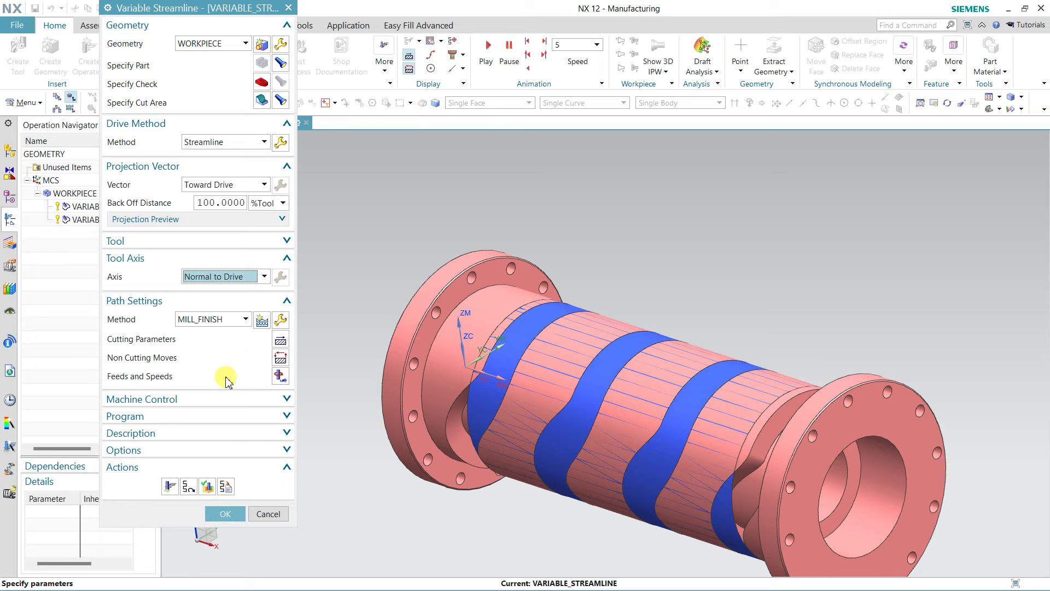
left_click(257, 280)
left_click(257, 279)
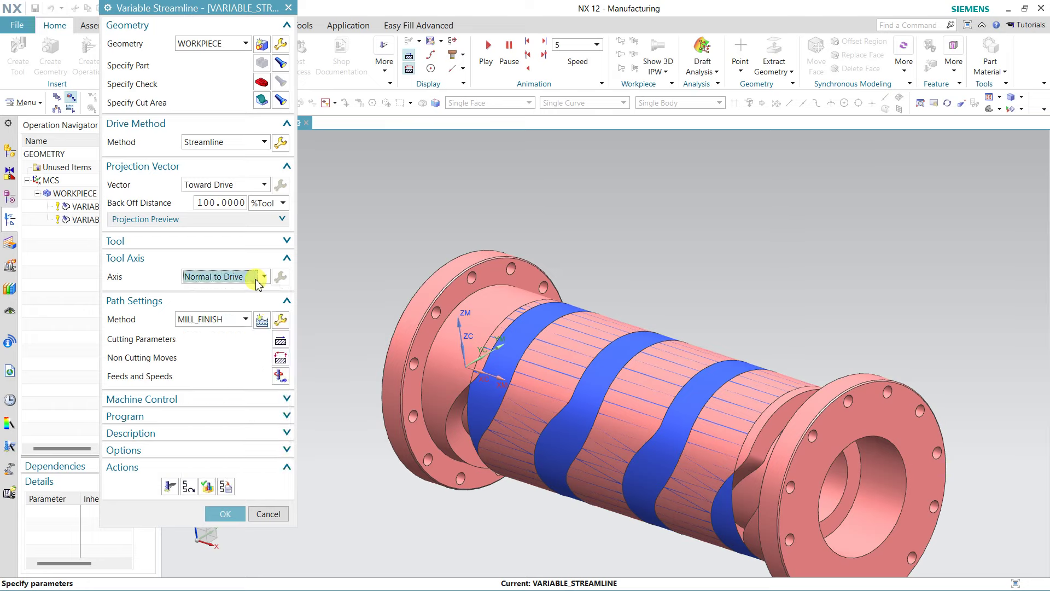
middle_click(632, 265)
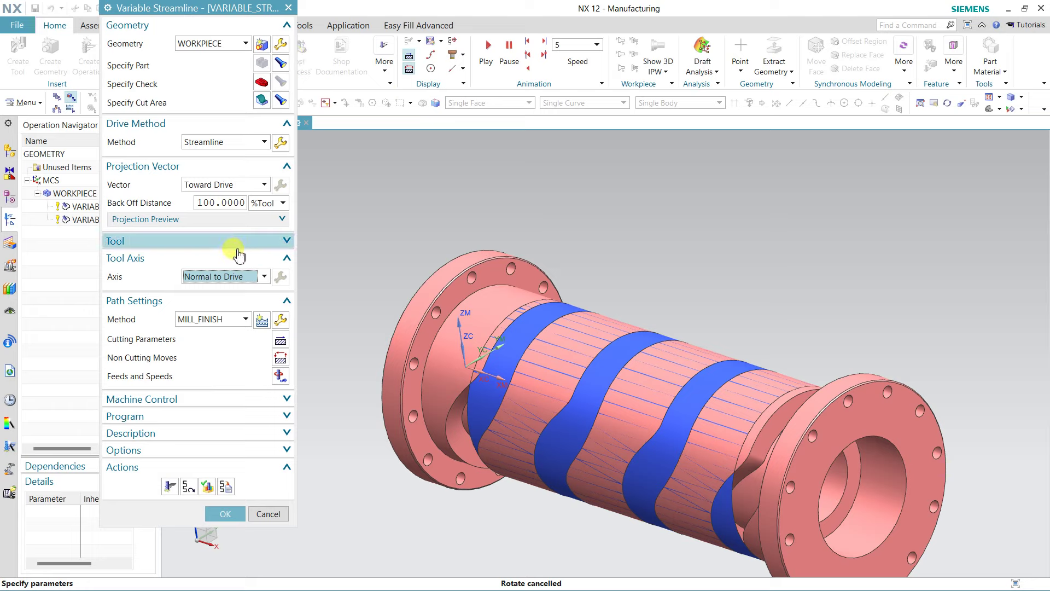
left_click(237, 278)
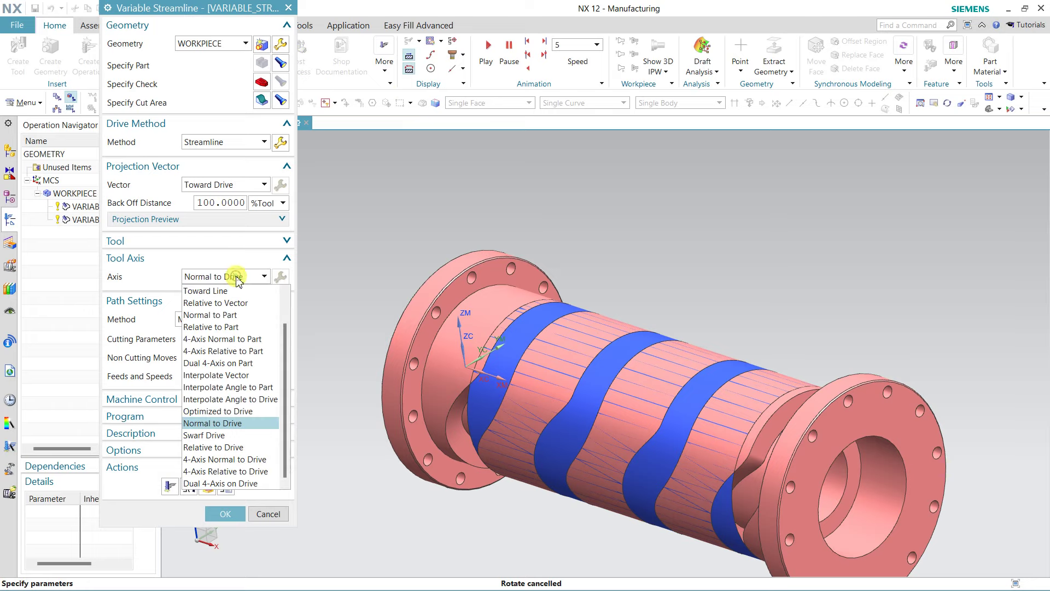
left_click(239, 316)
left_click(211, 43)
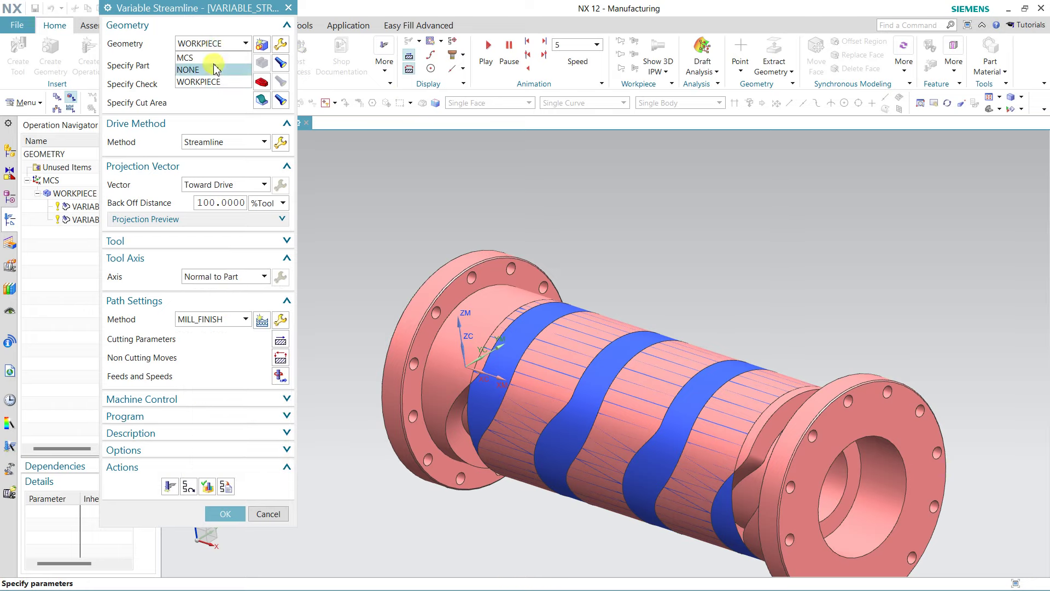
Step: Set the geometry group to NONE and use the left flange's front face as part geometry
key("Escape")
key("Escape")
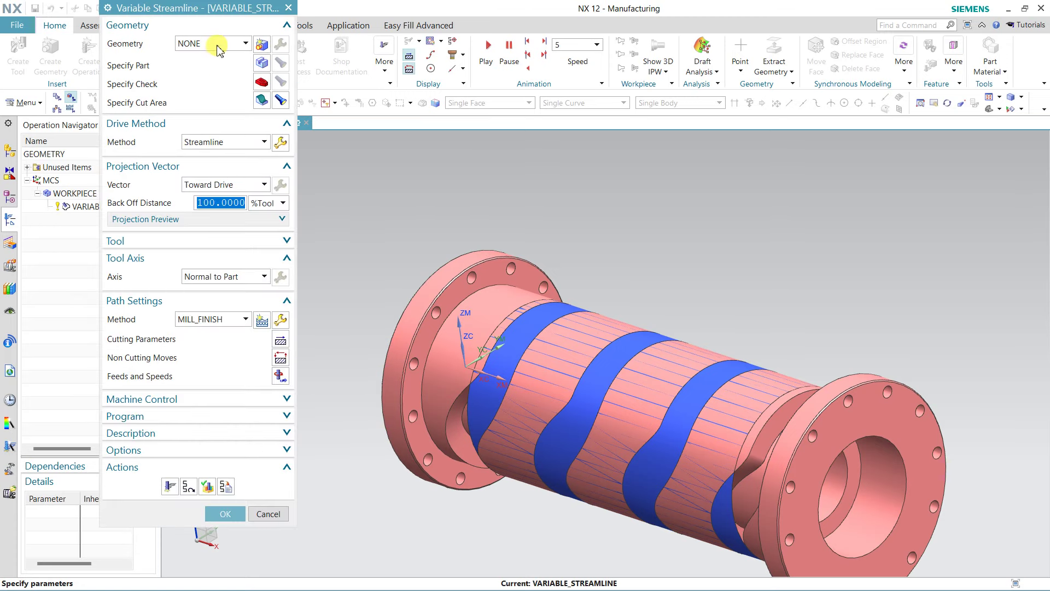
left_click(262, 62)
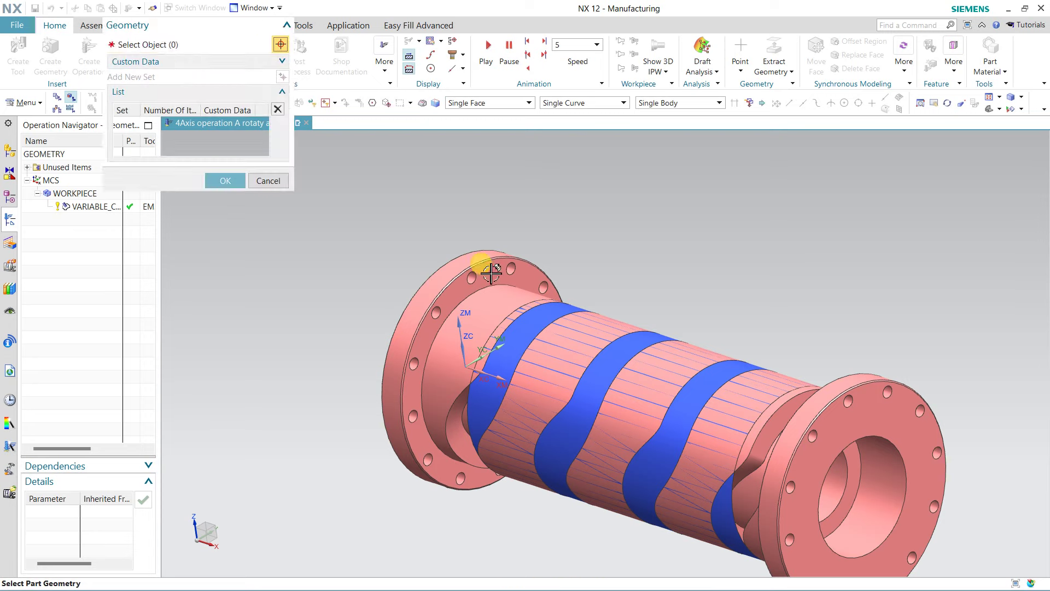
left_click_drag(221, 10, 218, 139)
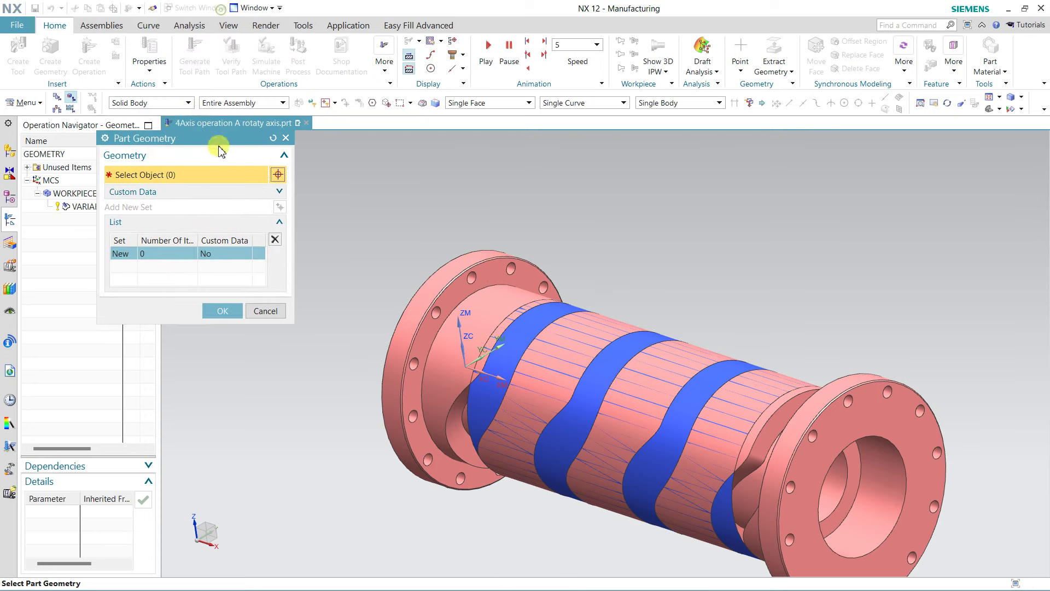
left_click(181, 103)
left_click(145, 142)
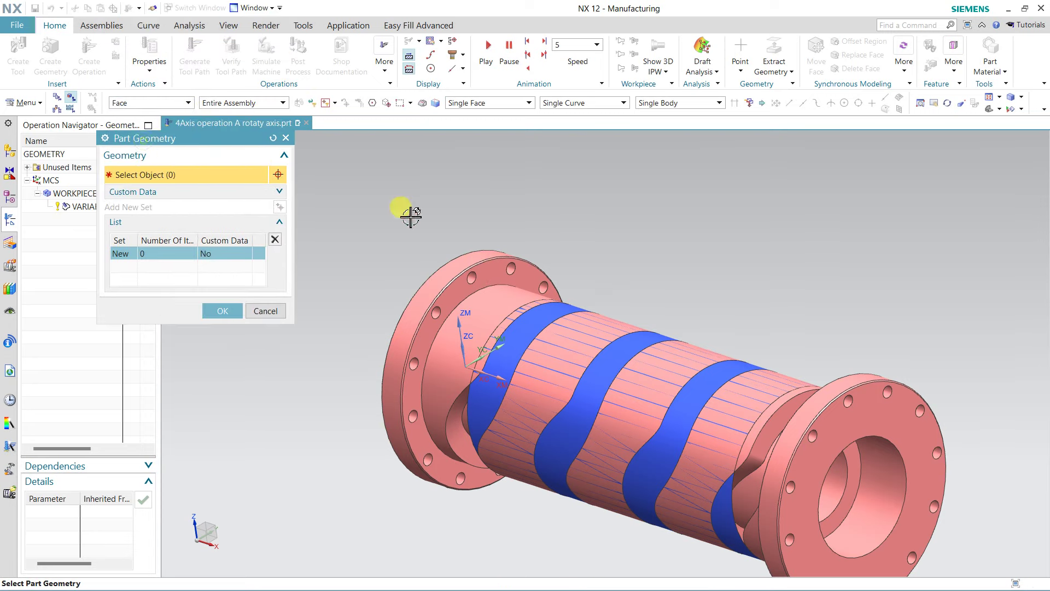
left_click(480, 269)
left_click(221, 328)
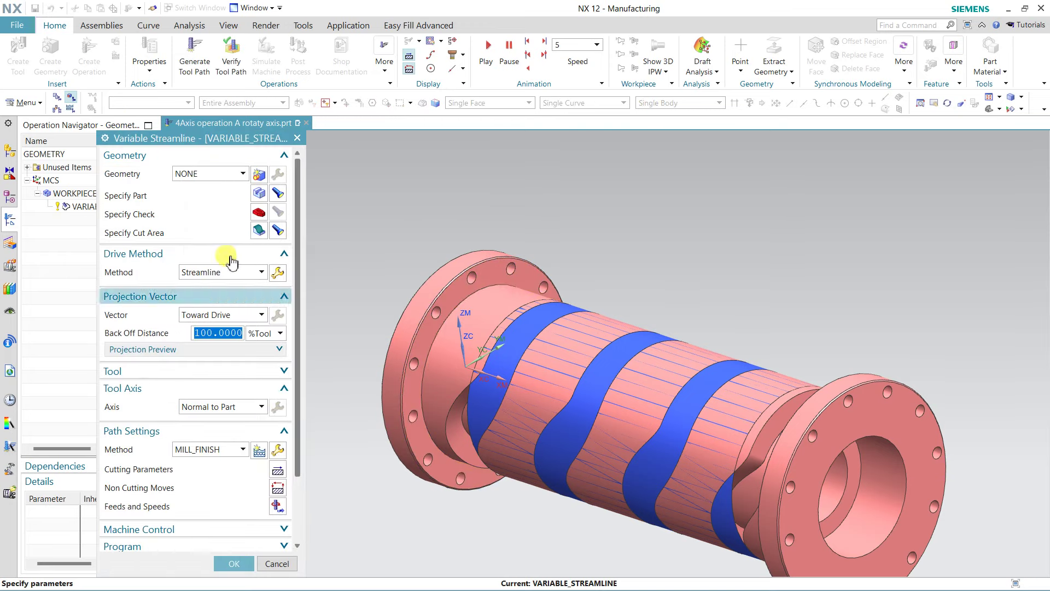
Step: Enlarge the operation dialog and generate the tool path on the flange face
left_click_drag(215, 138, 215, 64)
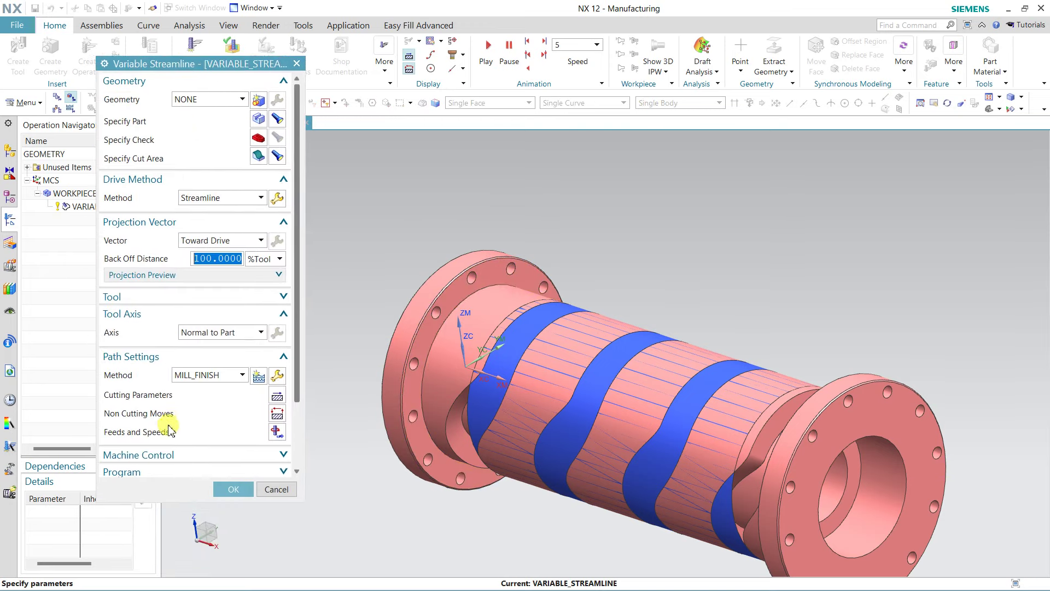
left_click_drag(178, 501, 175, 562)
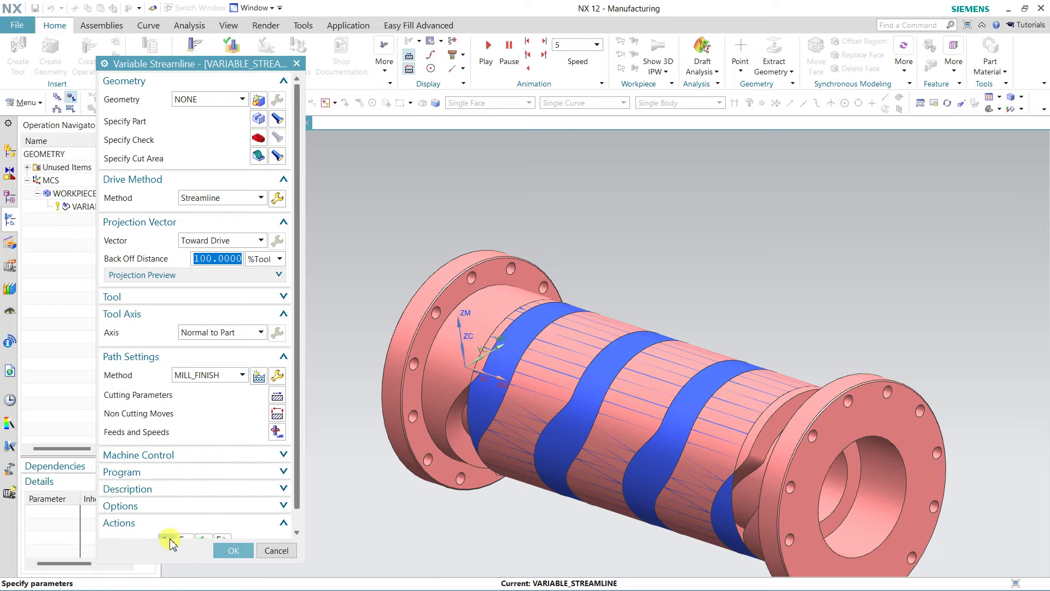
left_click(166, 539)
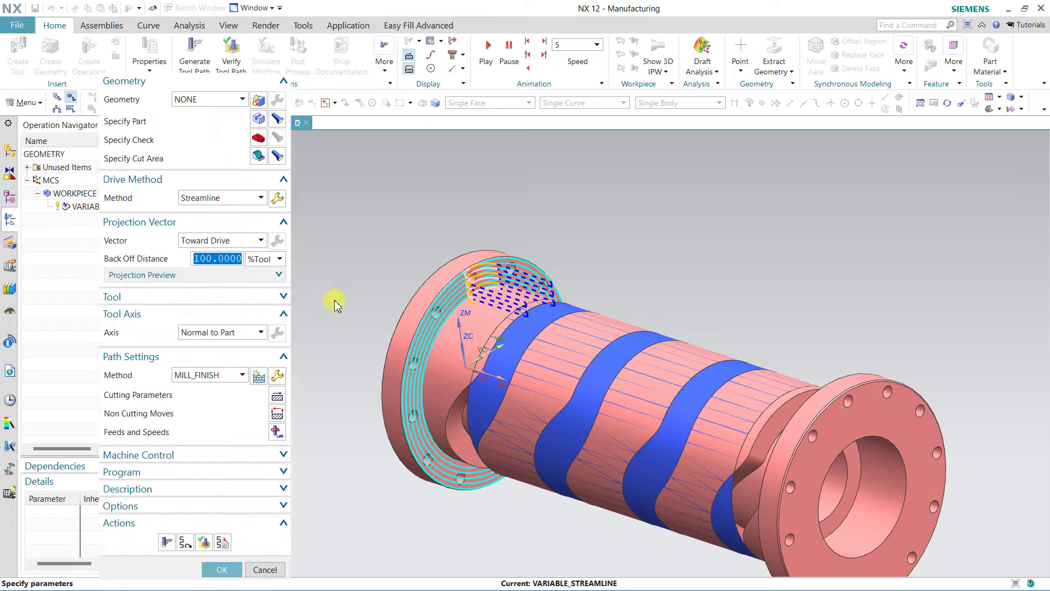
mouse_move(571, 253)
middle_mouse_down()
mouse_move(604, 247)
mouse_move(605, 270)
middle_mouse_up()
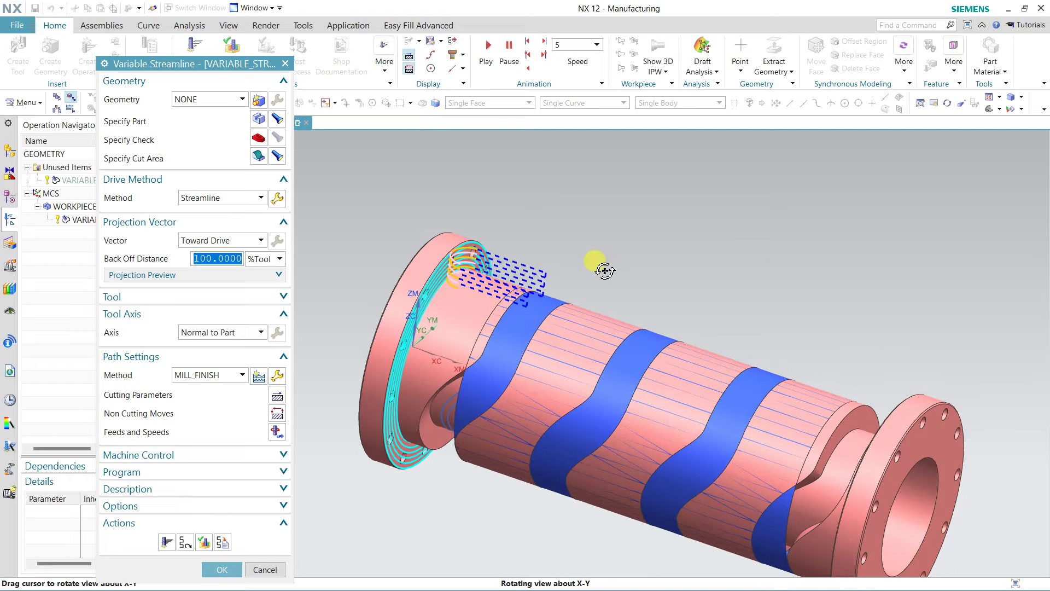
Step: Replay the flange tool path to verify it and reopen the streamline drive settings
scroll(602, 257, "up", 2)
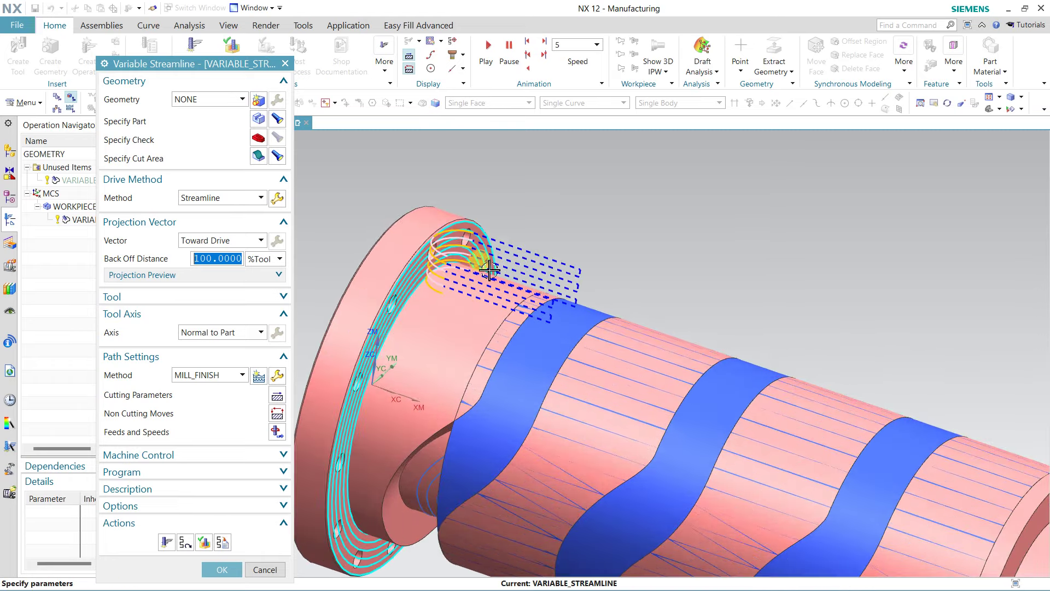
scroll(608, 227, "down", 2)
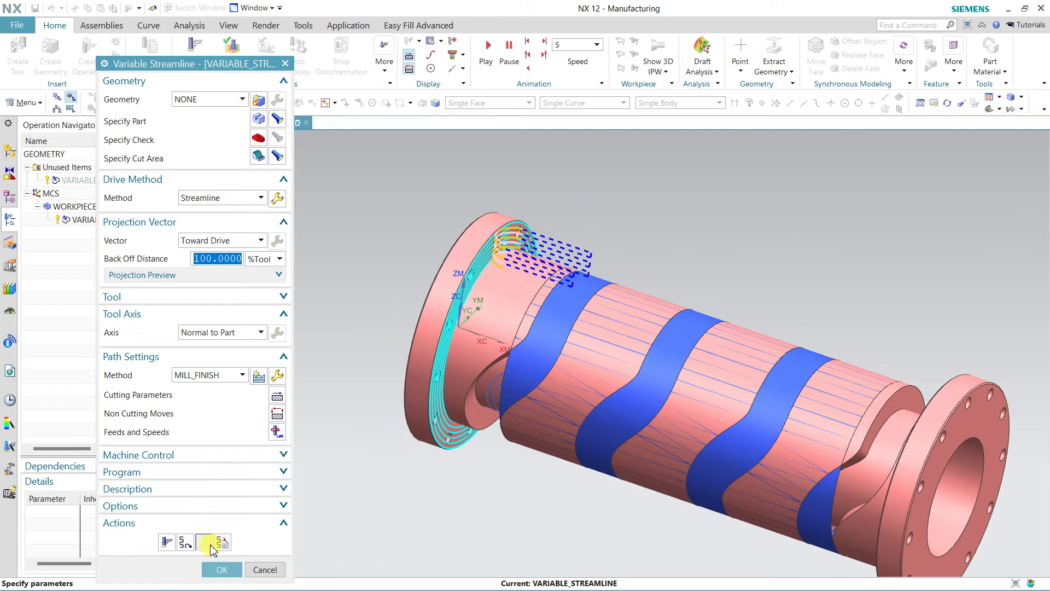
left_click(210, 545)
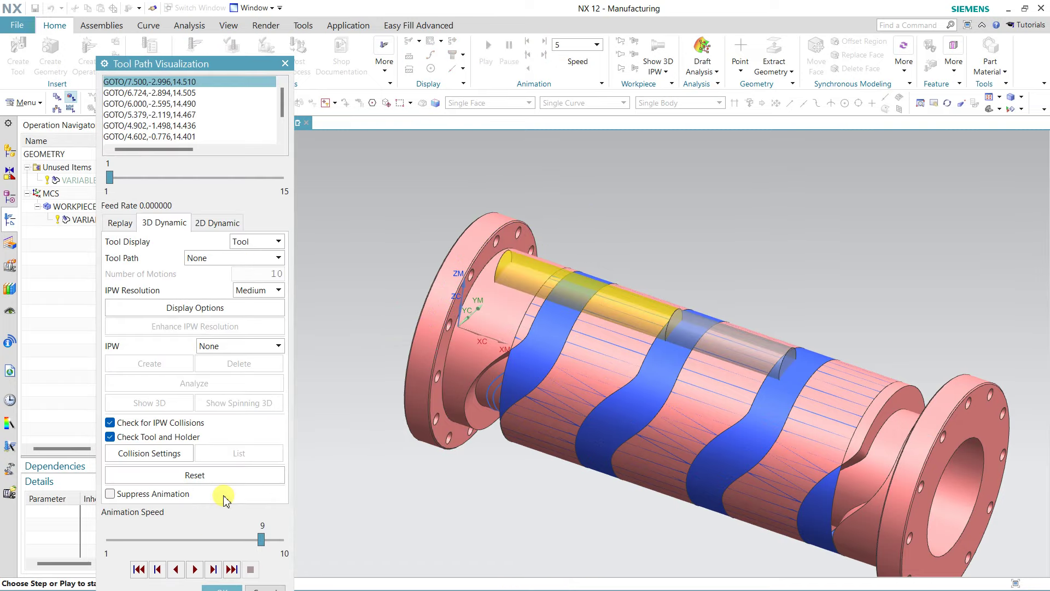
left_click(232, 589)
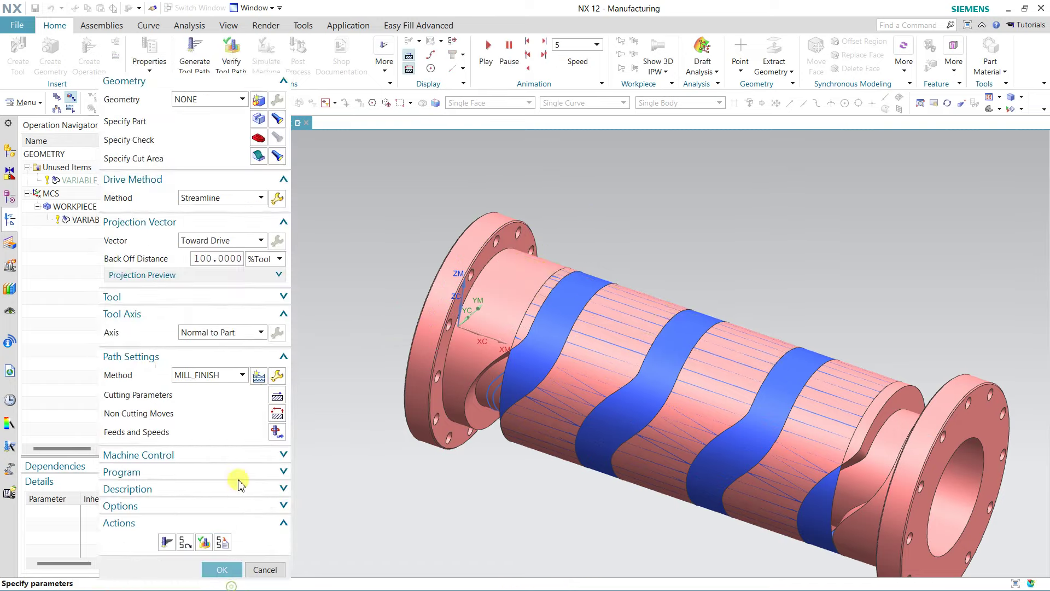
left_click(278, 199)
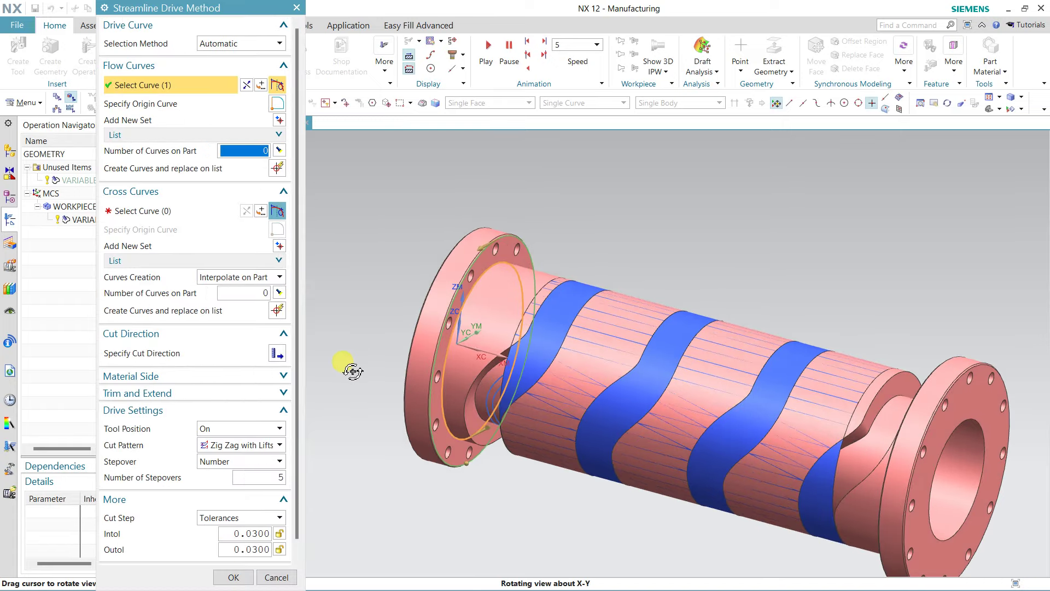
Step: Accept the chosen drive direction and streamline settings, and generate the tool path
middle_click_drag(352, 369, 328, 368)
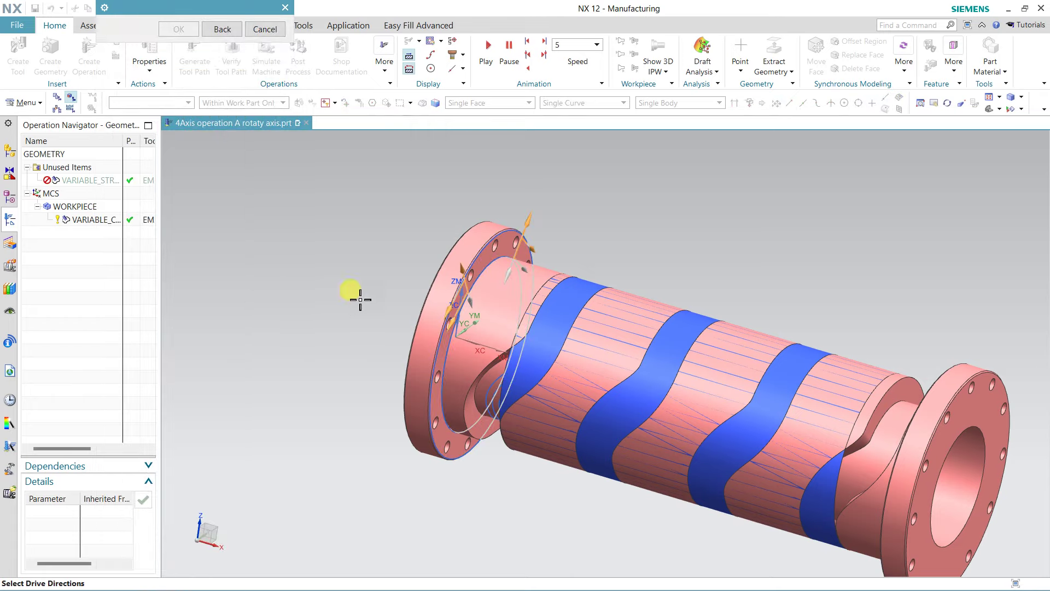
middle_click_drag(385, 265, 375, 263)
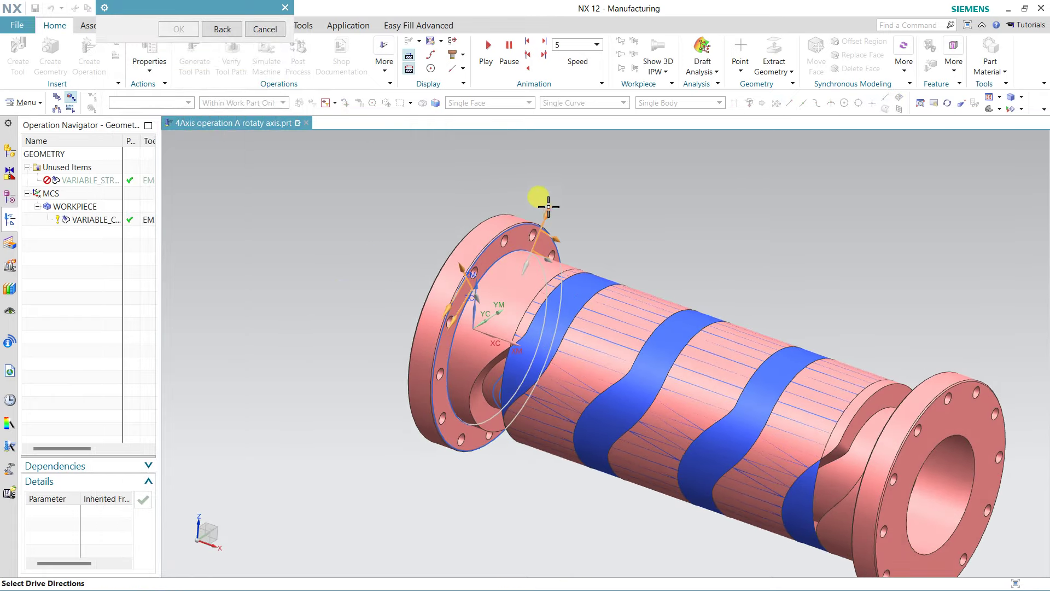
left_click(549, 215)
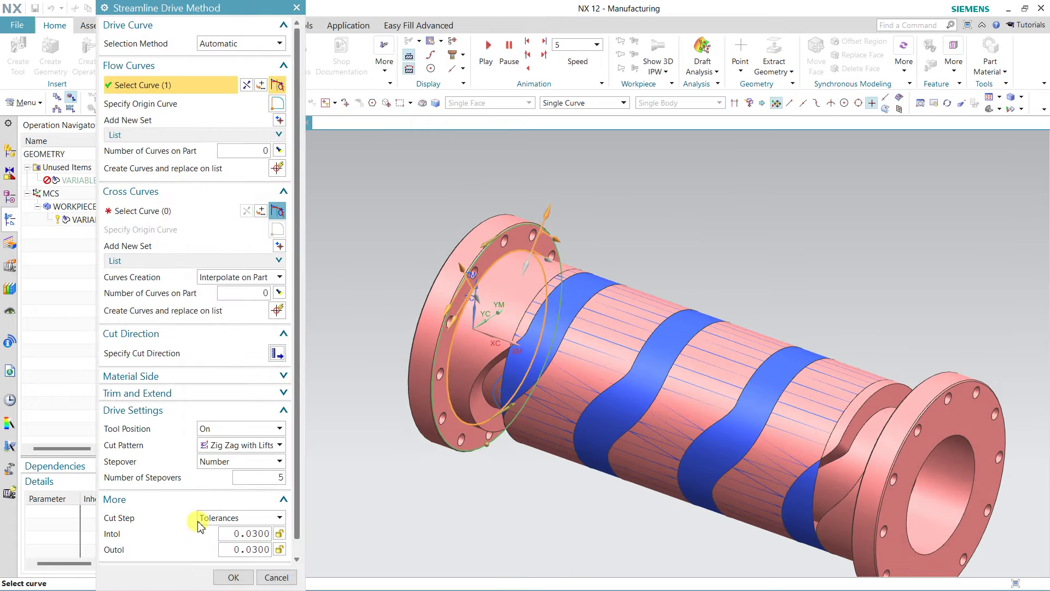
left_click(230, 578)
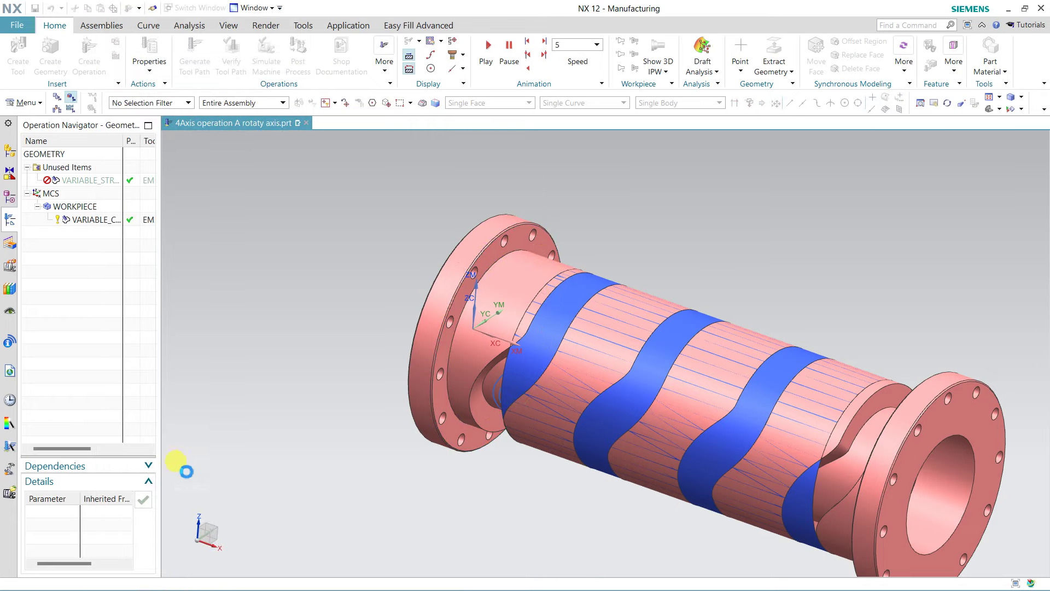
left_click(170, 488)
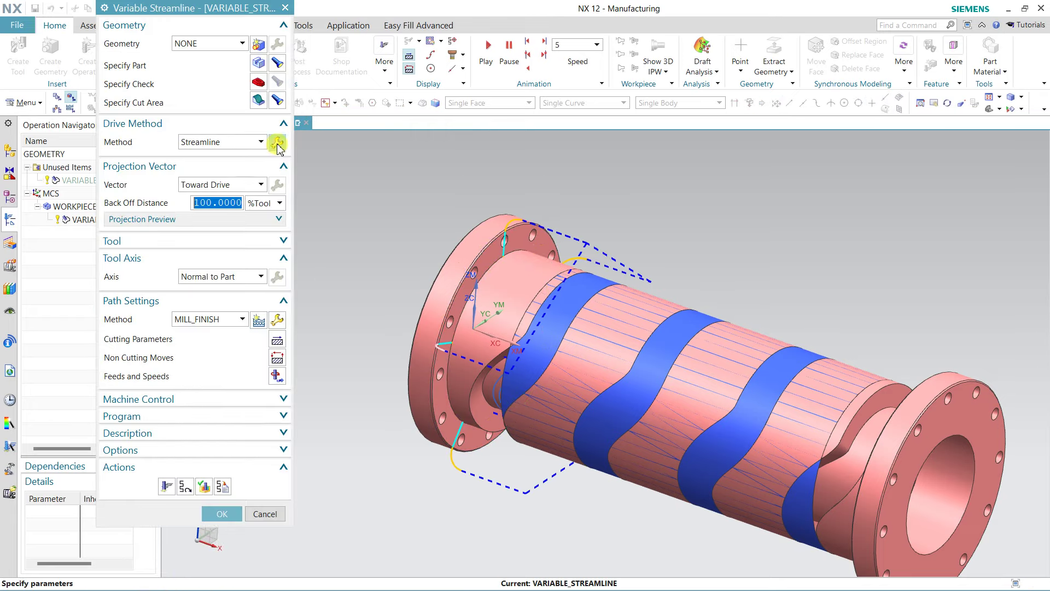
Step: Set the cut direction along the flange flow curve and regenerate the tool path
left_click(278, 143)
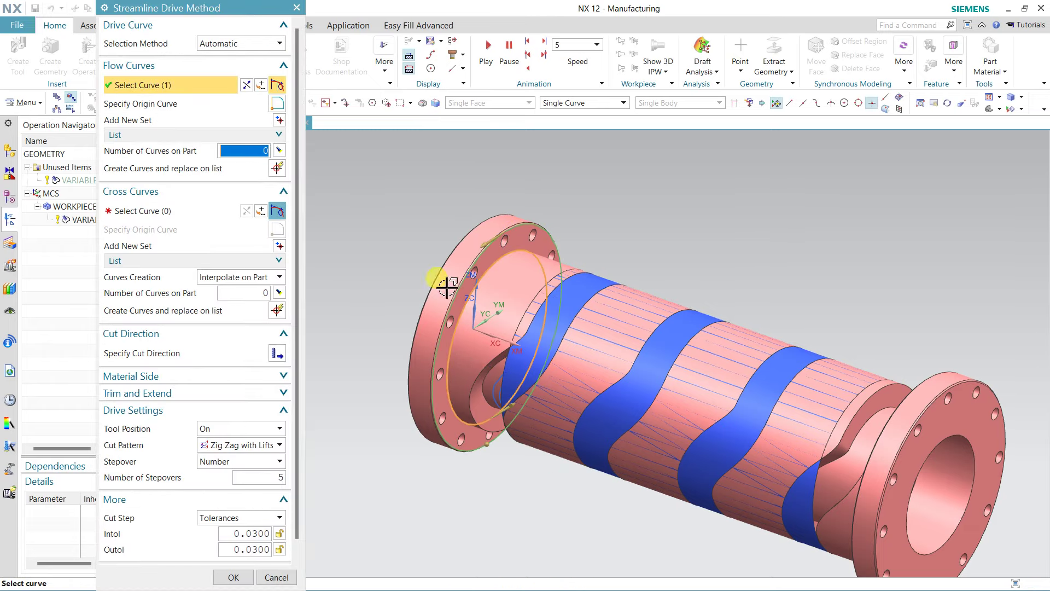
left_click(277, 353)
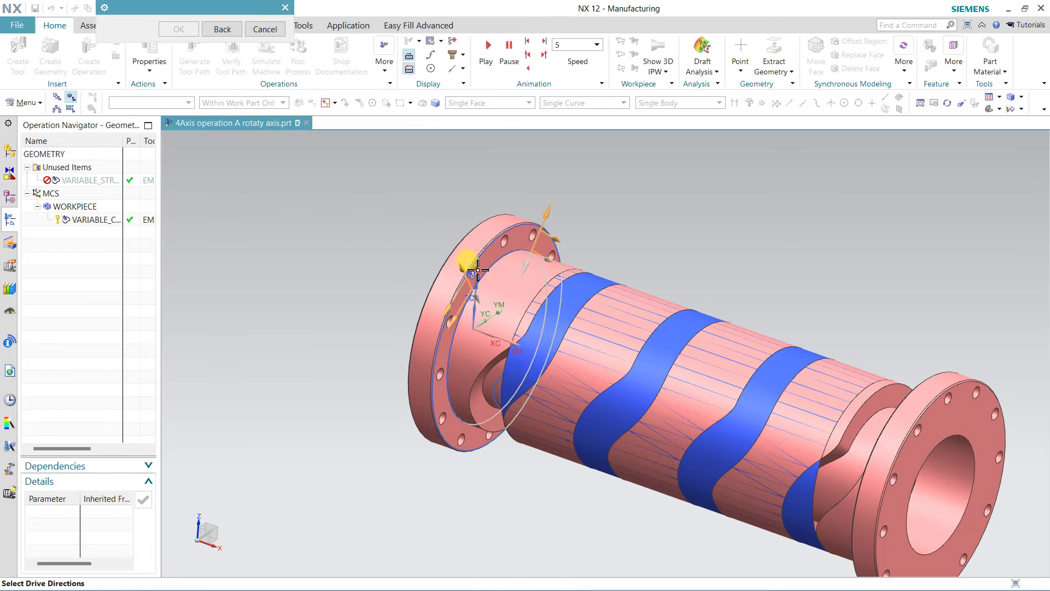
left_click(452, 310)
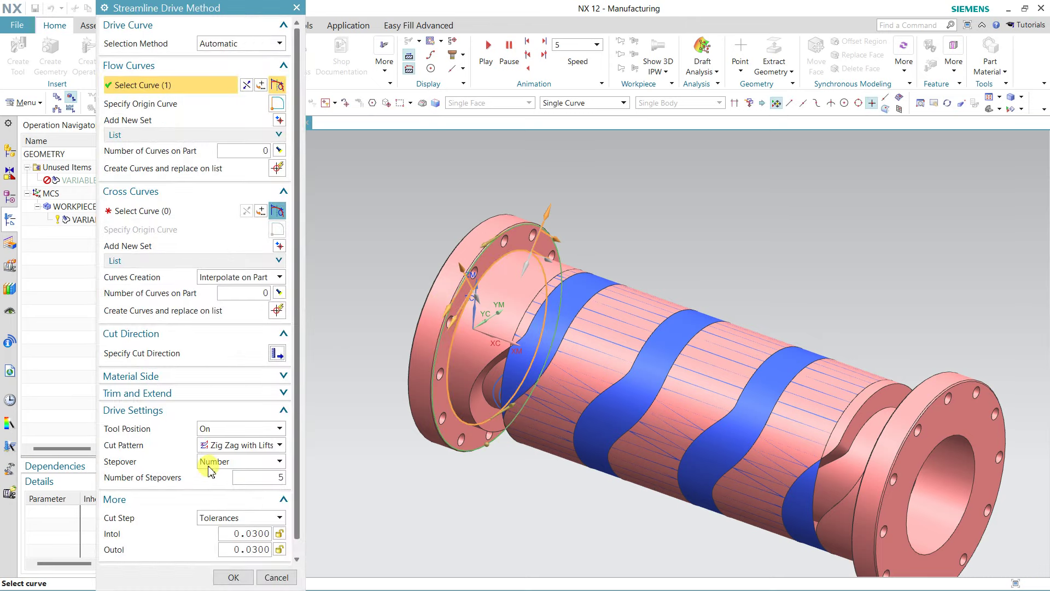
scroll(220, 506, "down", 1)
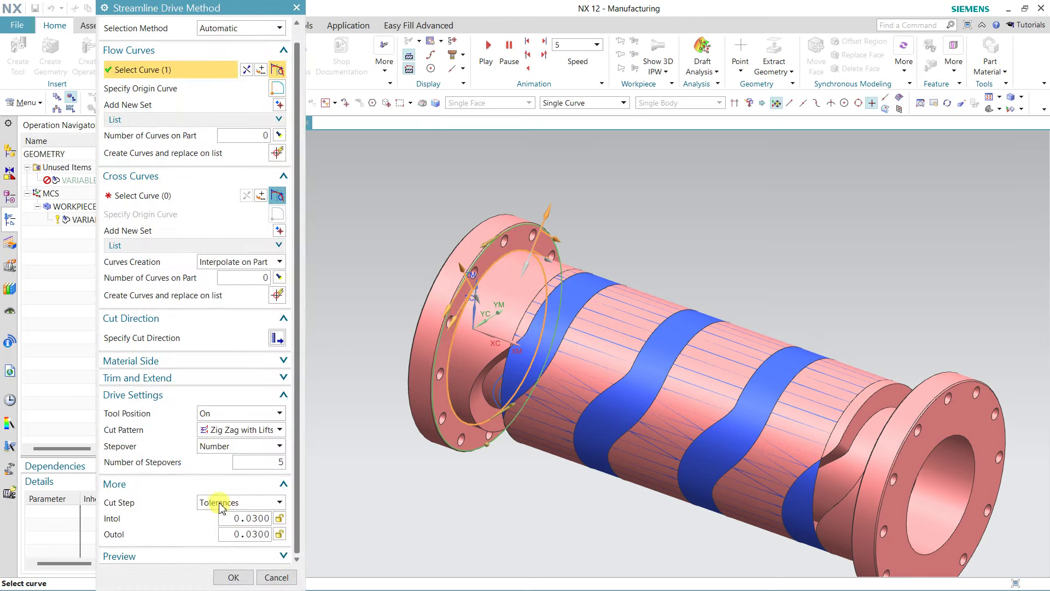
left_click(233, 577)
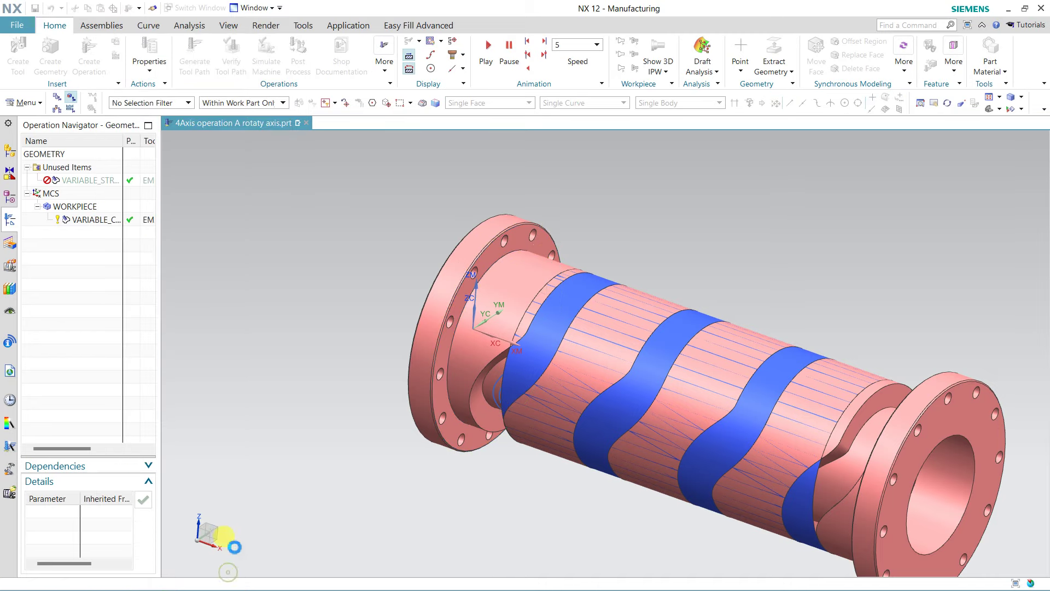
left_click(173, 480)
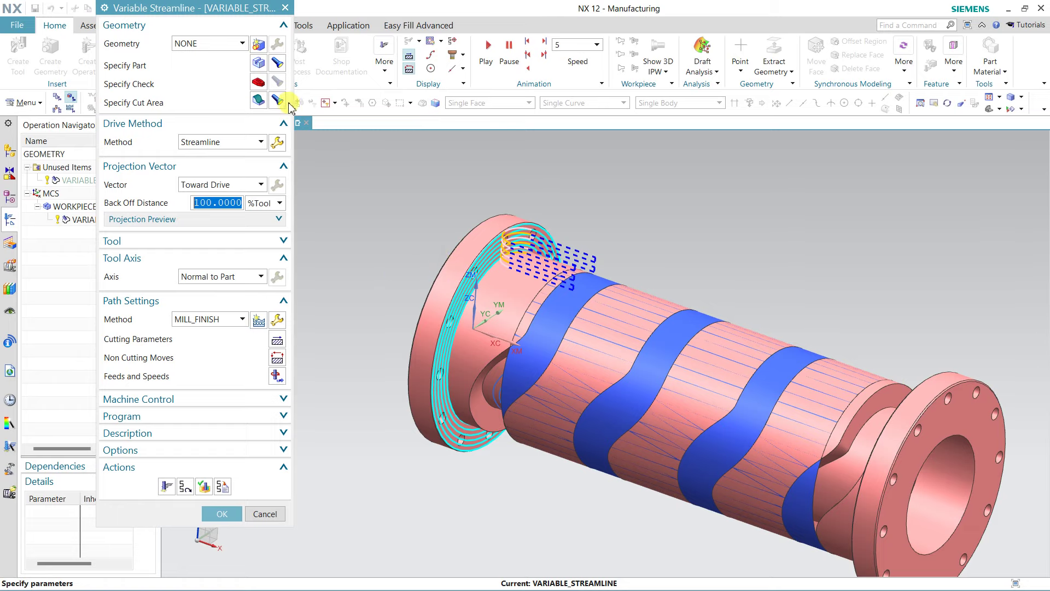
Step: Display the cut area and remove the flange face set from it
left_click(279, 102)
left_click(258, 101)
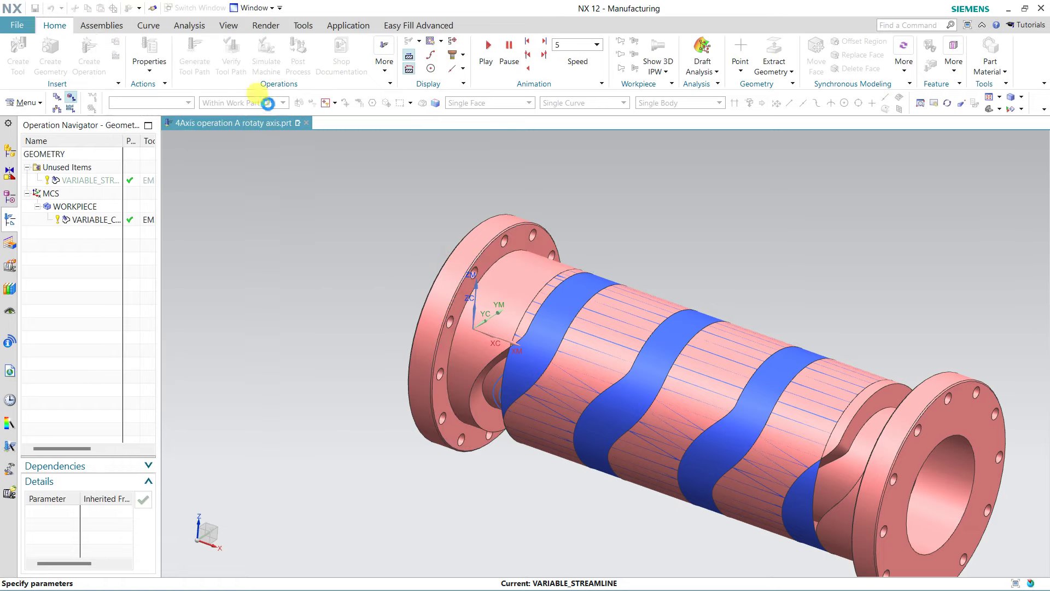
left_click(274, 109)
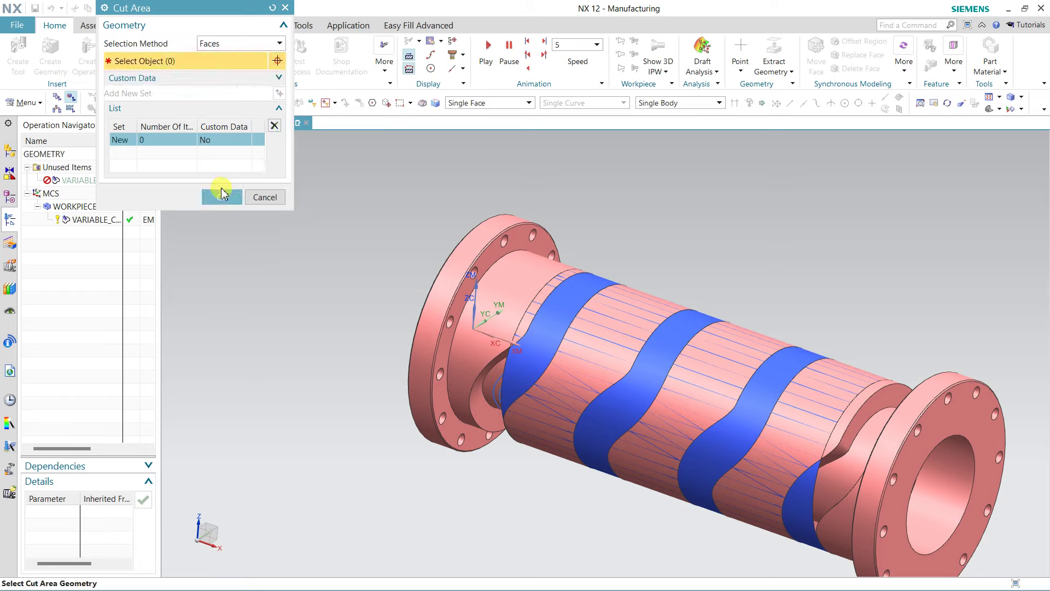
left_click(218, 194)
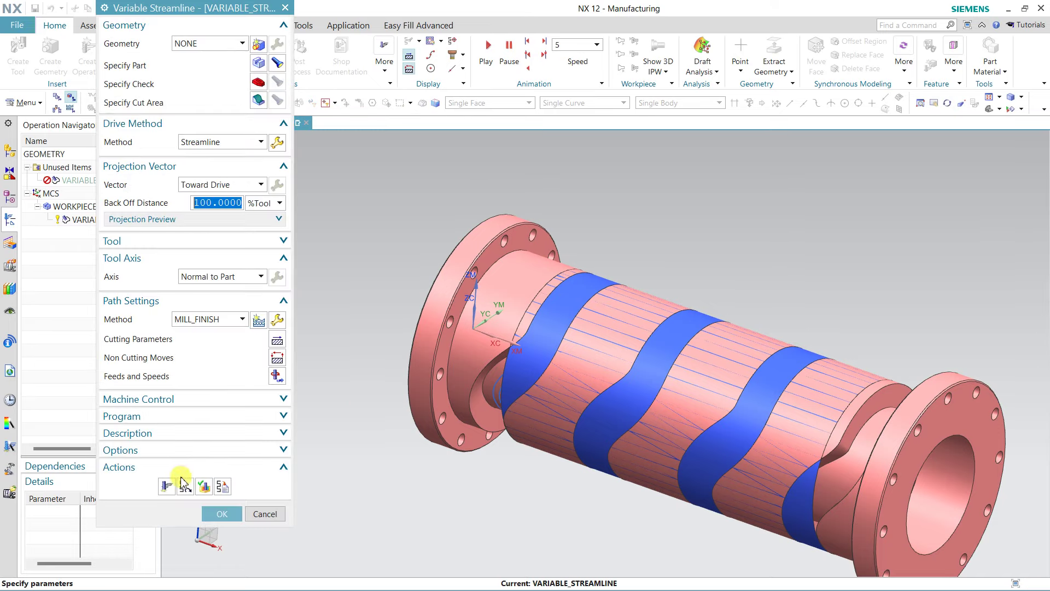
Step: Regenerate the flange tool path and accept the streamline operation
left_click(168, 486)
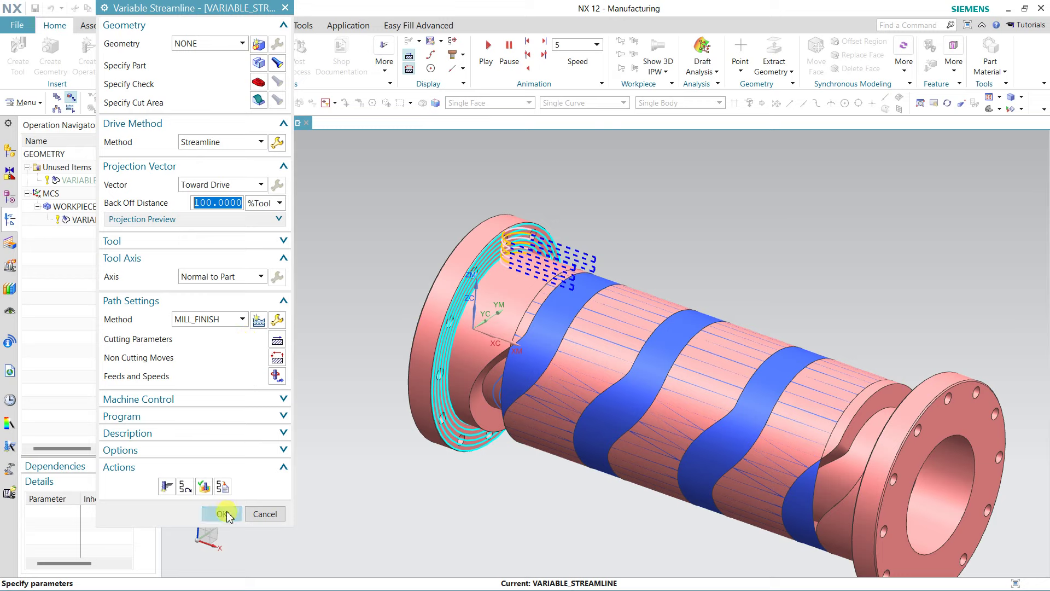
left_click(256, 516)
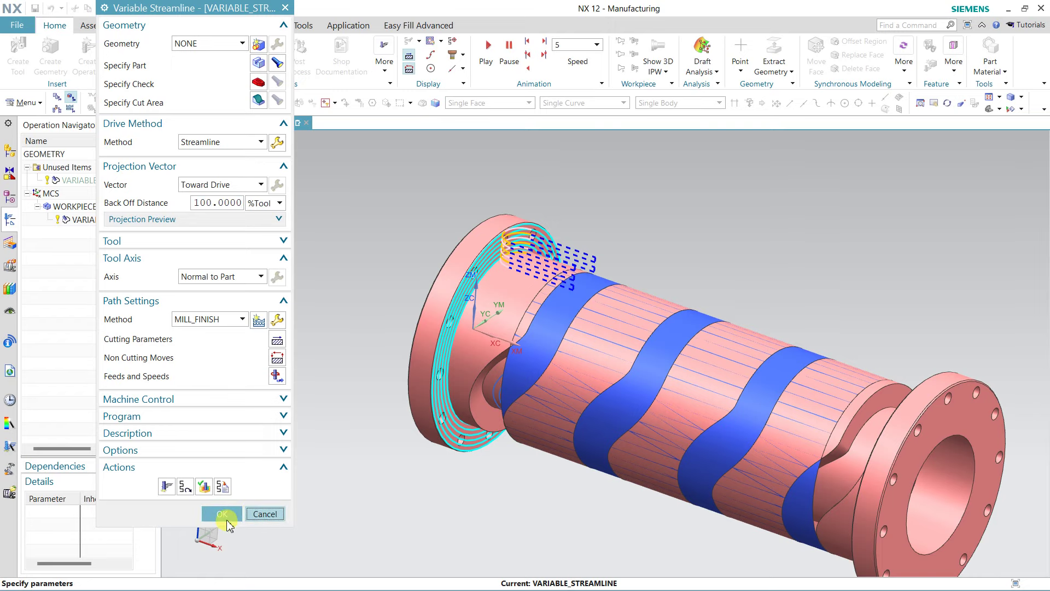
left_click(228, 516)
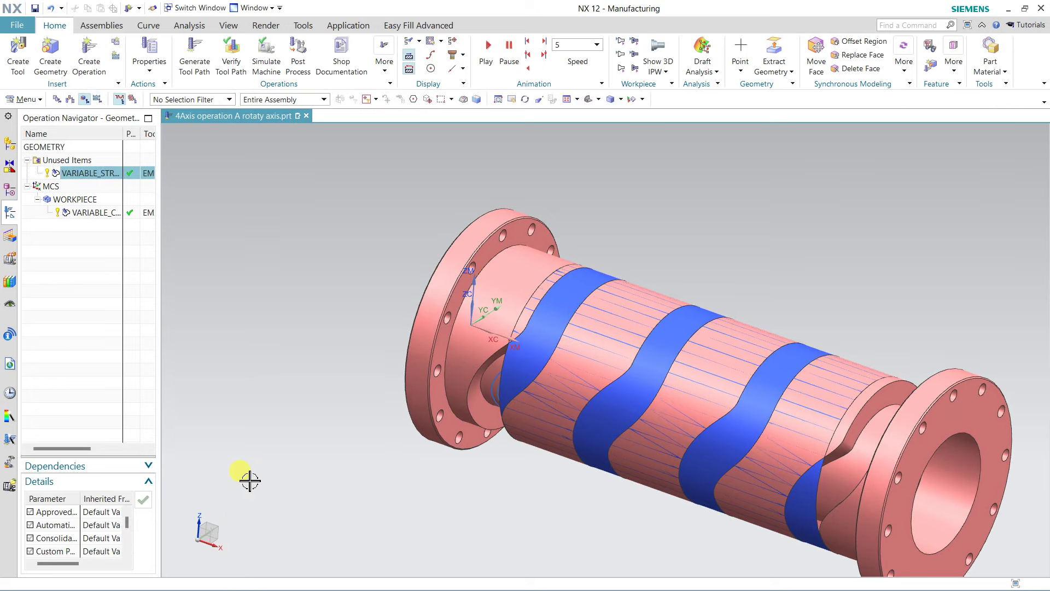
Step: Delete the unused VARIABLE_STREAMLINE operation from the Operation Navigator
left_click(246, 479)
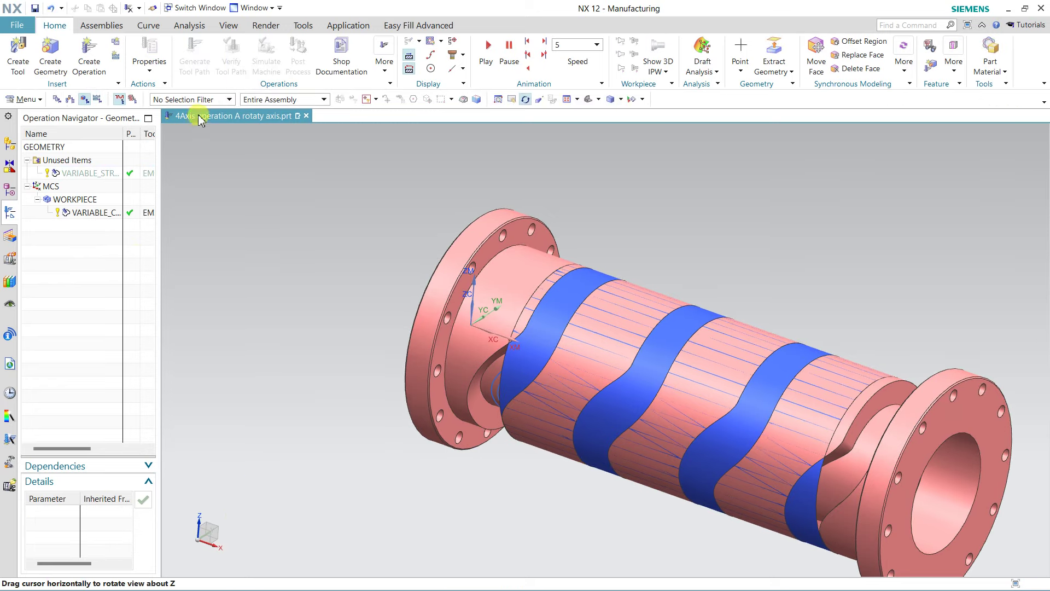
left_click(87, 172)
right_click(89, 173)
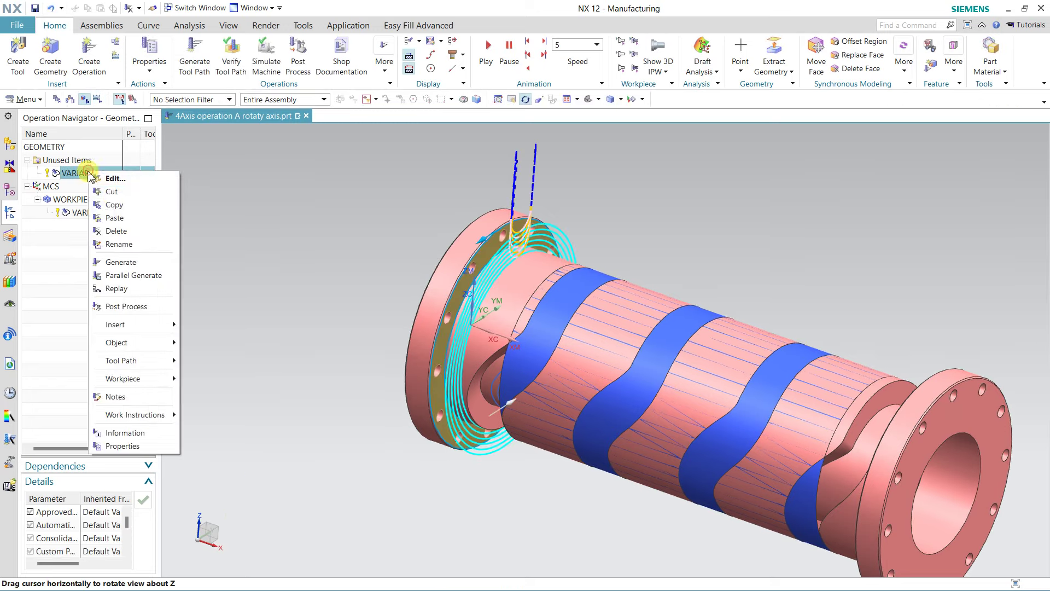
left_click(132, 234)
Step: Copy and paste the variable contour operation under WORKPIECE, and open the copy for editing
left_click(101, 199)
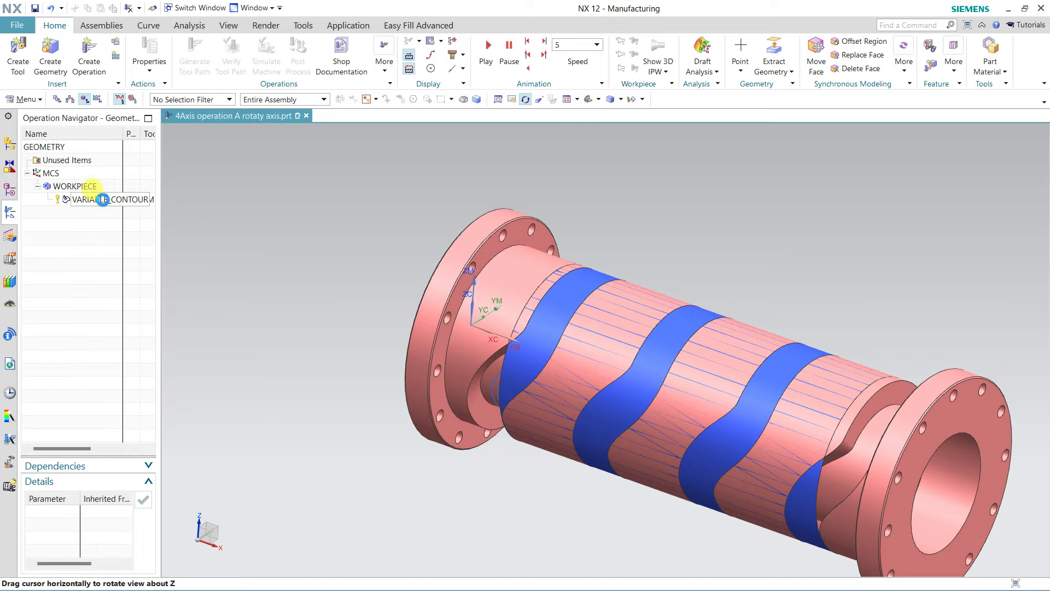
right_click(102, 200)
left_click(123, 233)
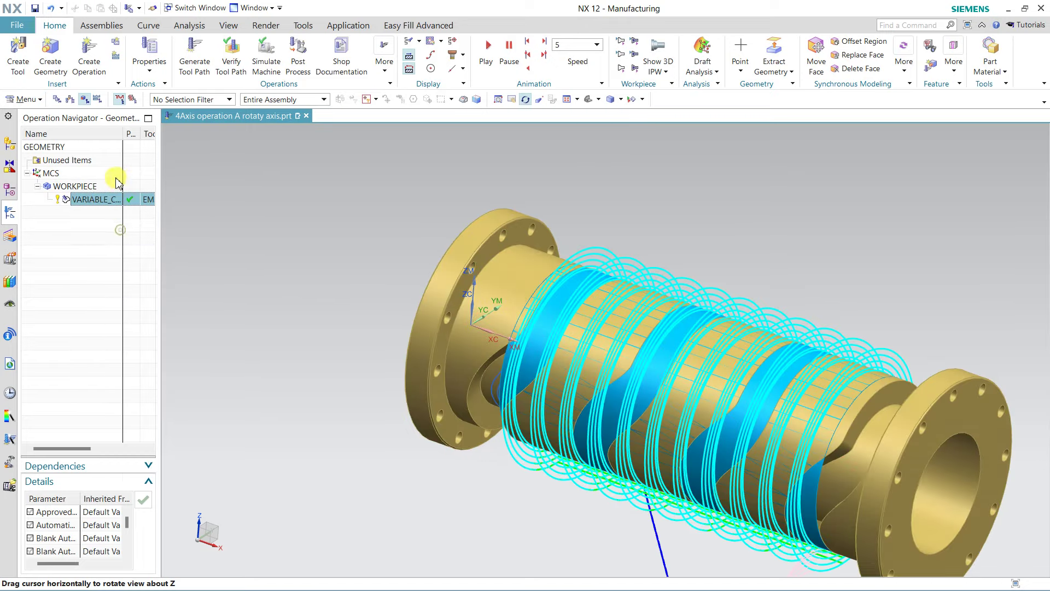
right_click(85, 199)
left_click(112, 249)
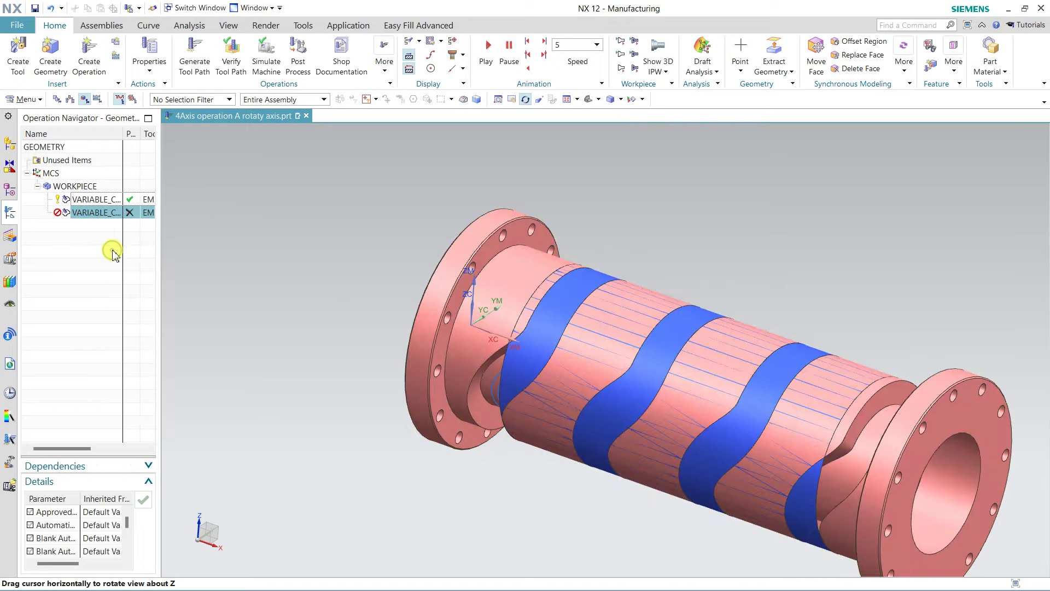
double_click(100, 218)
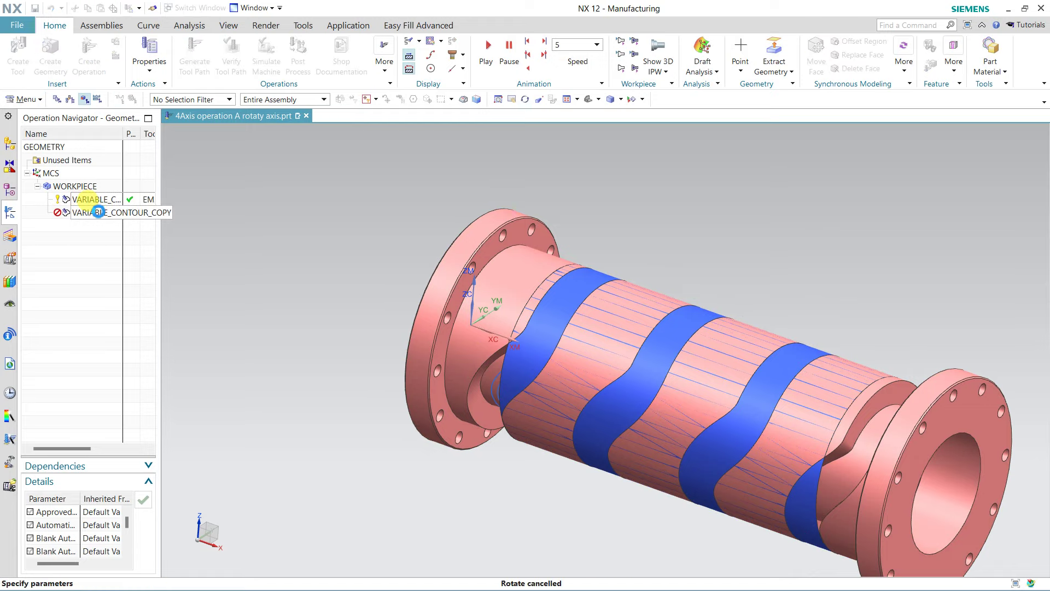
Step: Replace the helix cut area with the left flange face and switch the drive method to Streamline
left_click(259, 100)
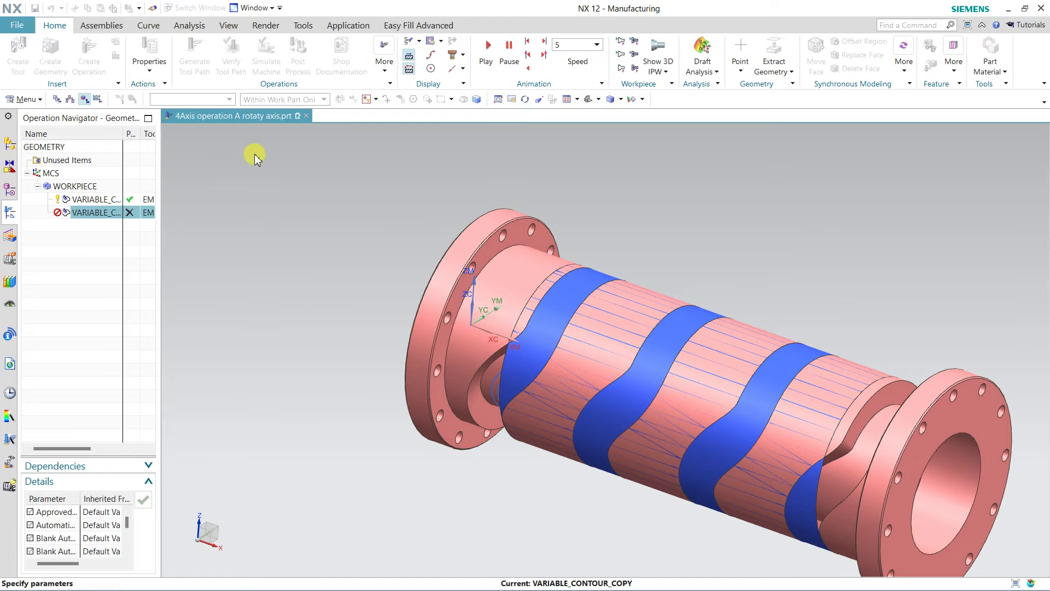
left_click(275, 109)
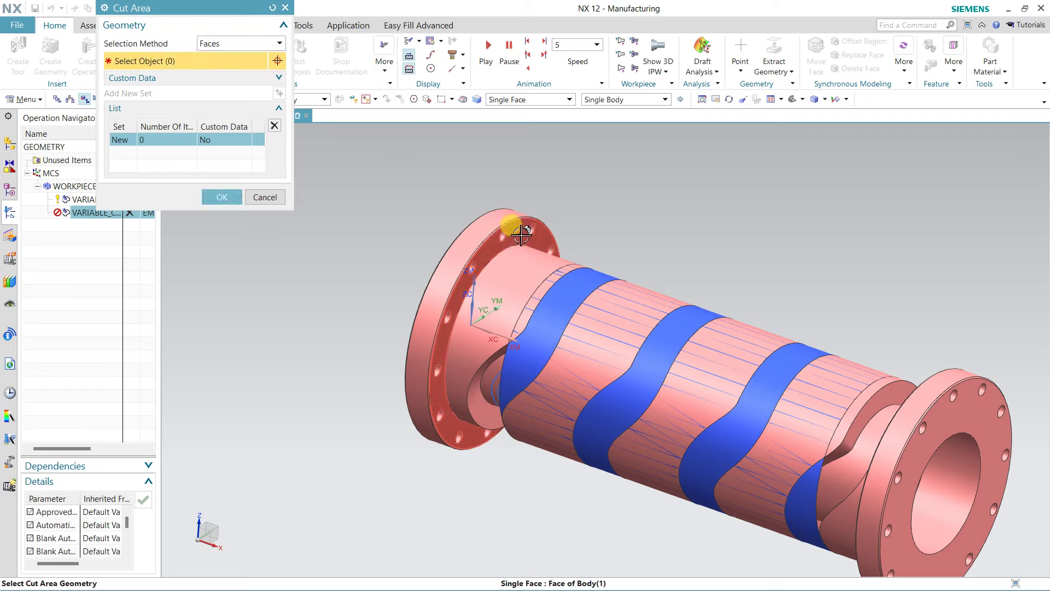
left_click(505, 223)
left_click(219, 195)
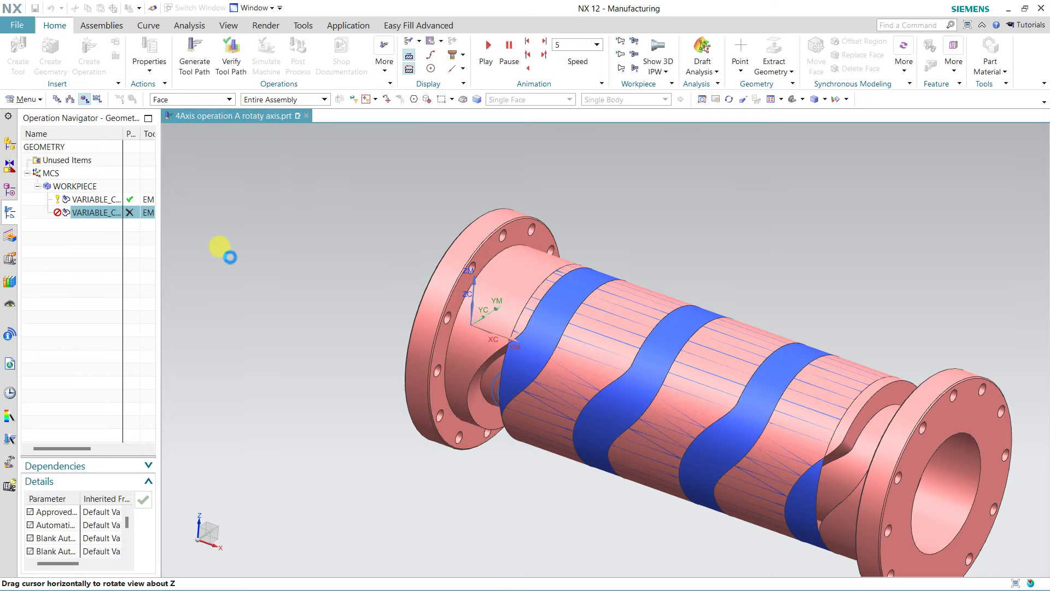
left_click(237, 143)
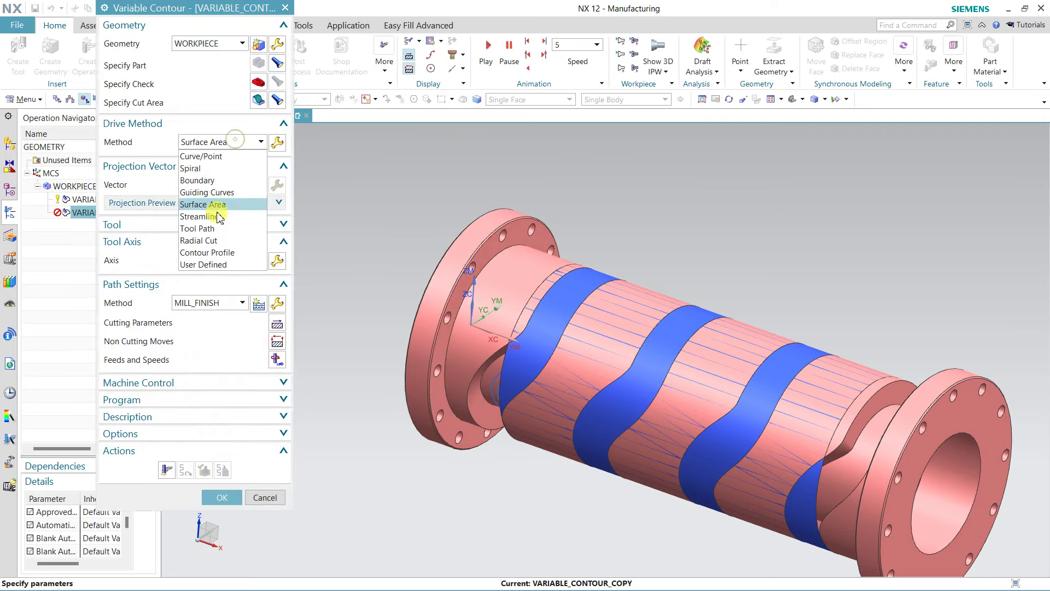
left_click(221, 219)
left_click(416, 324)
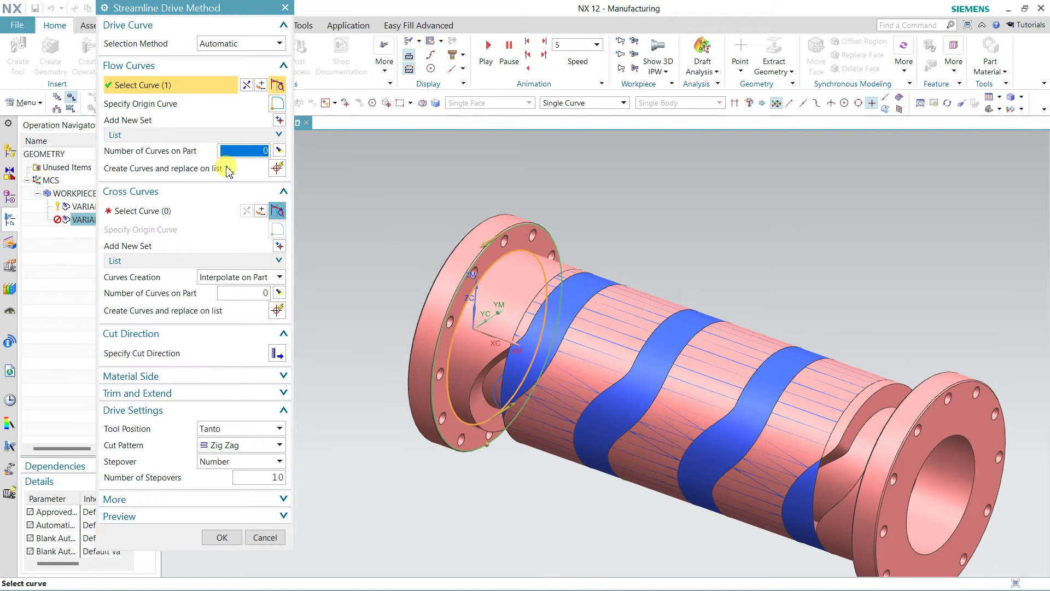
Step: Pick Flow 2, set the cut direction, and choose the Zig Zag with Lifts pattern
left_click(151, 135)
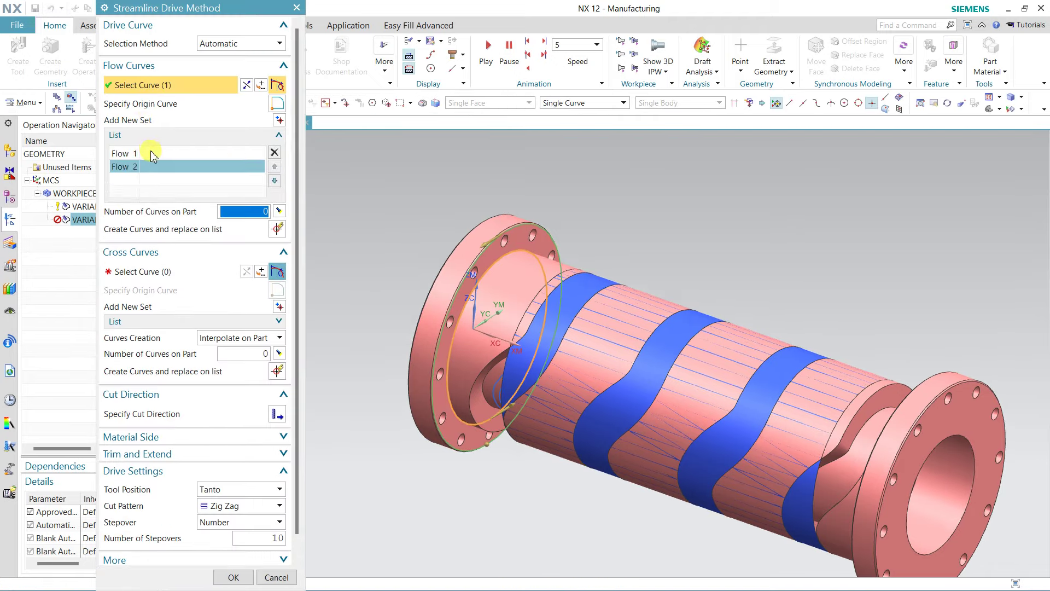
left_click(153, 166)
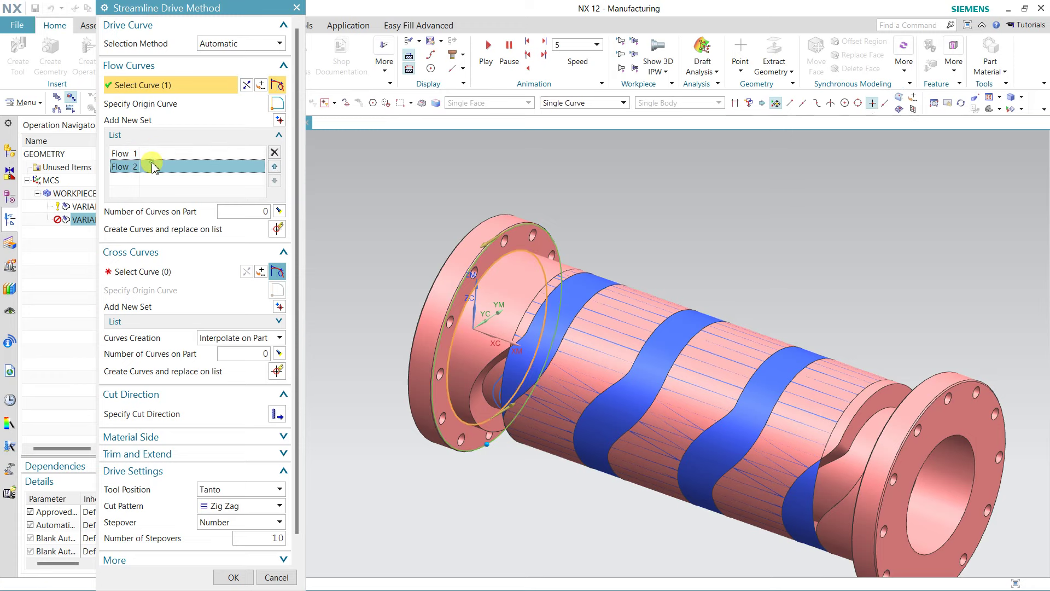
left_click(278, 414)
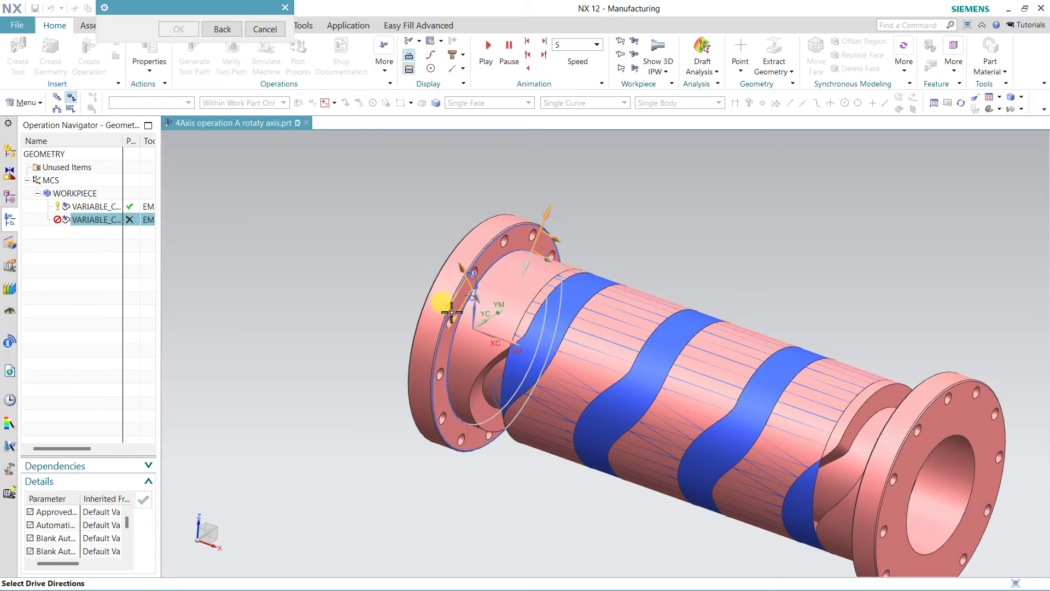
left_click(443, 302)
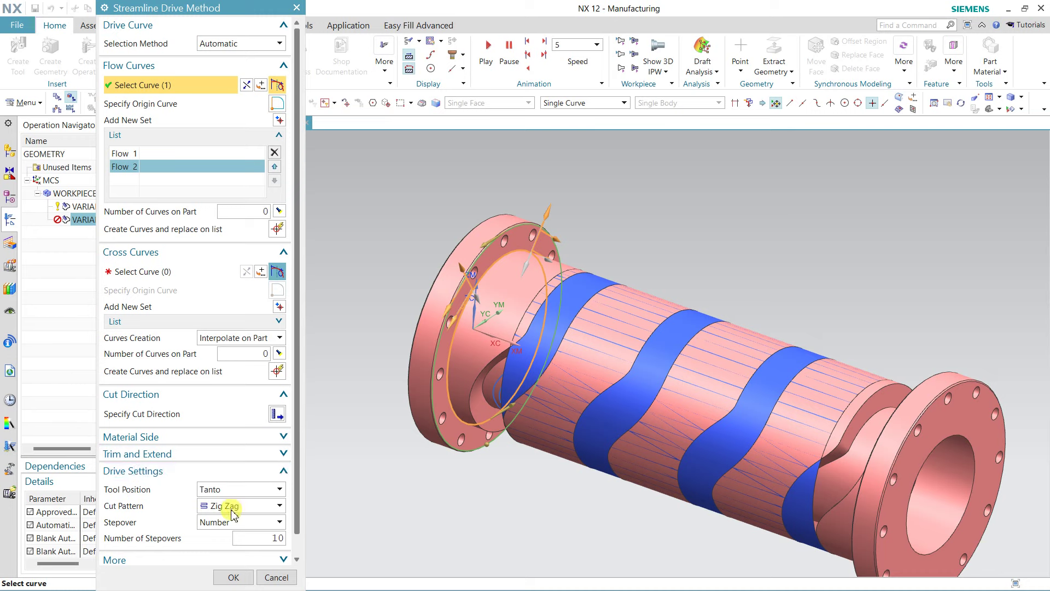
left_click(228, 510)
left_click(232, 553)
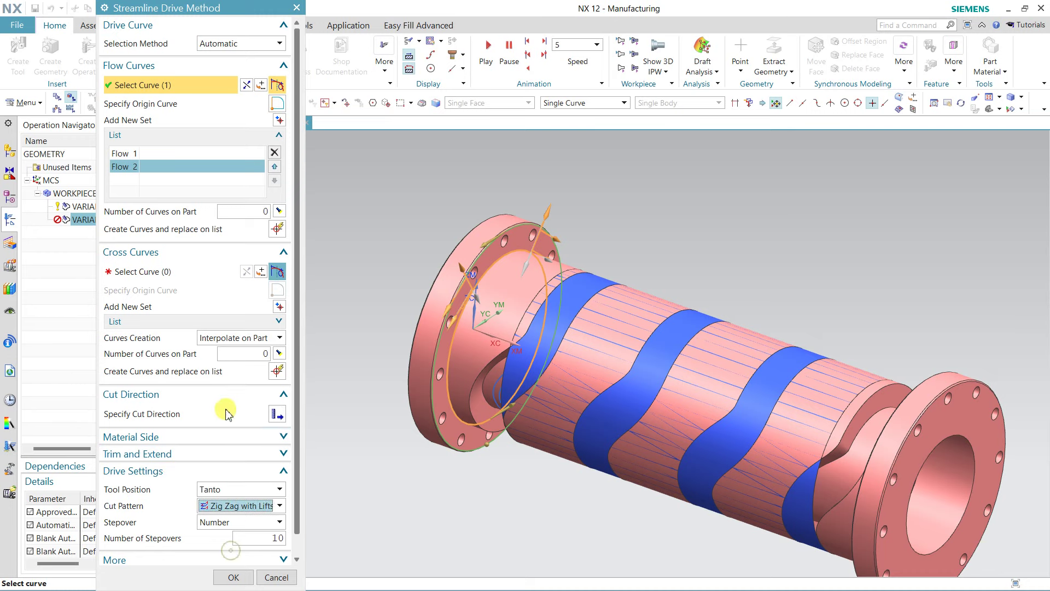
Step: Set 5 stepovers, base cut steps on Tolerances, and accept the streamline drive
scroll(241, 413, "down", 1)
double_click(276, 518)
type("5")
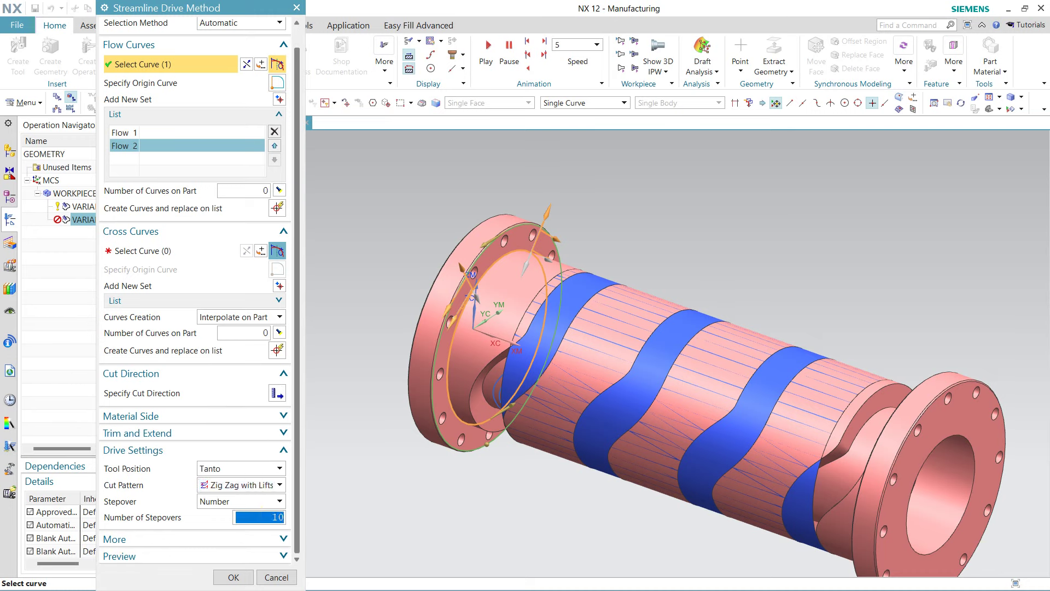
left_click(241, 539)
left_click(223, 498)
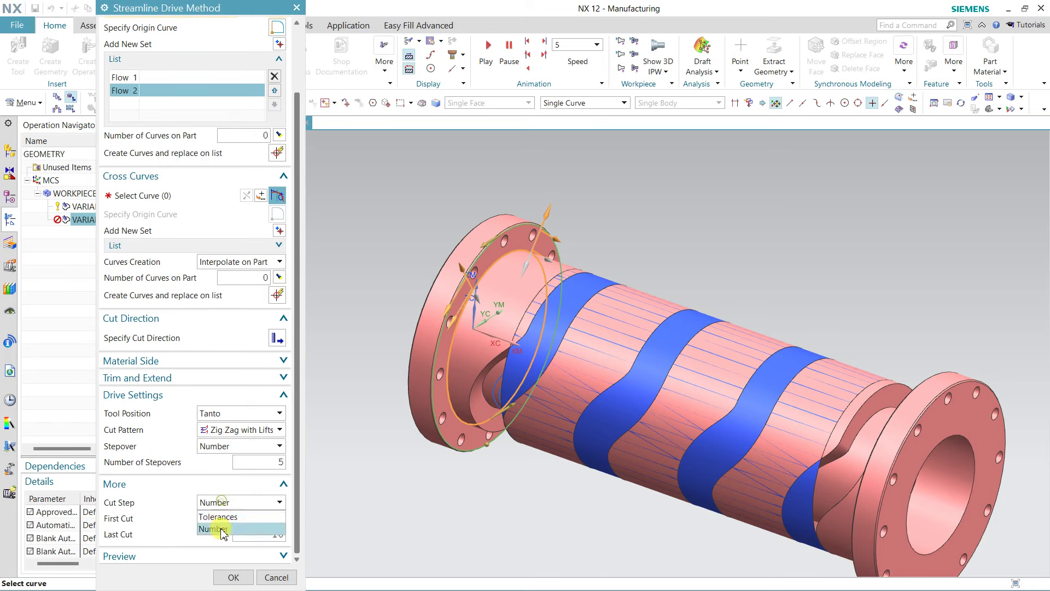
left_click(236, 517)
left_click(249, 518)
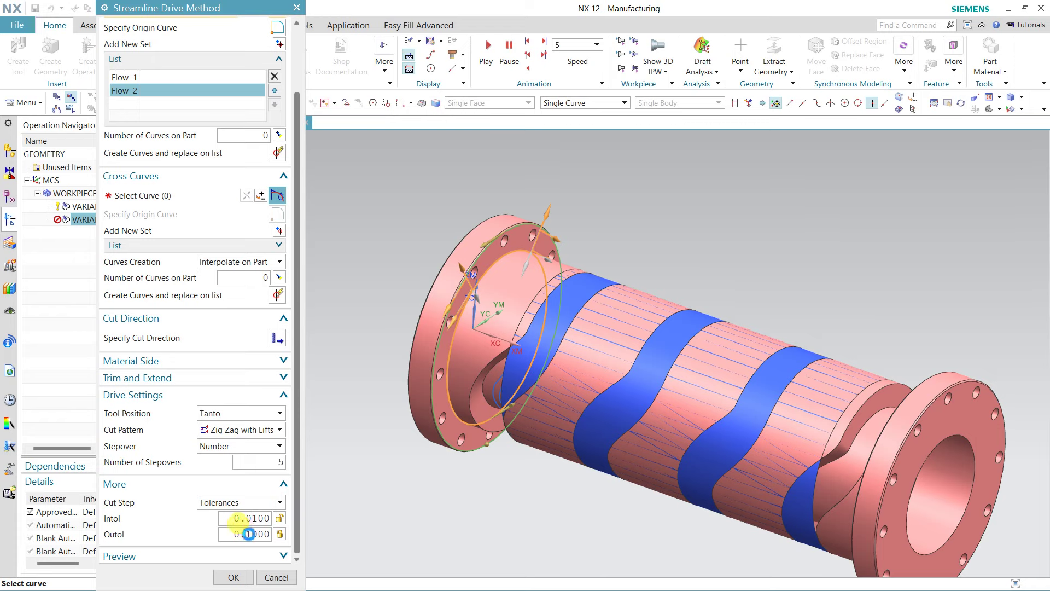
left_click(238, 577)
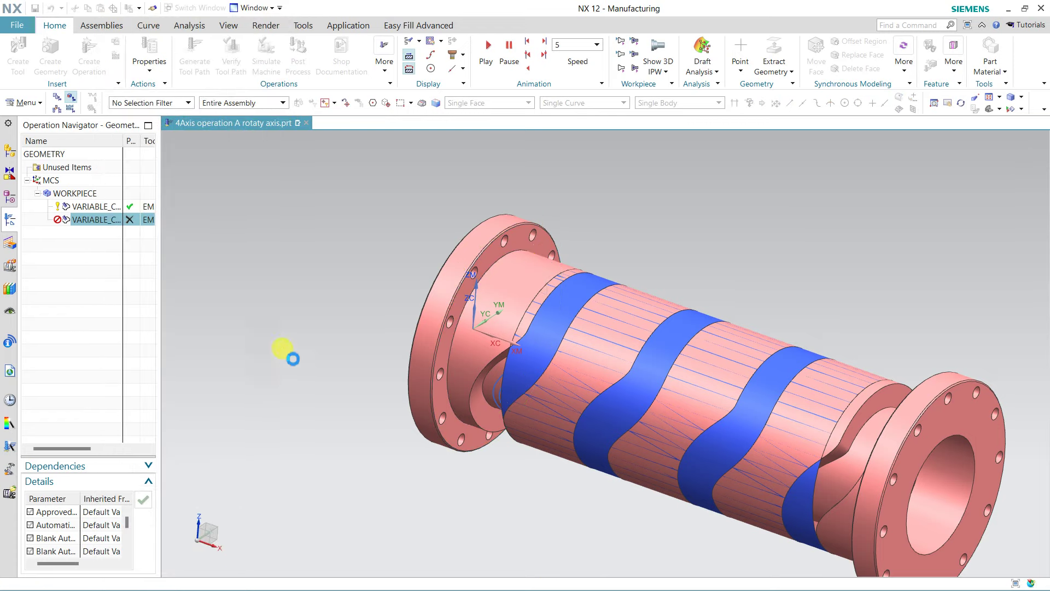
Step: Set the projection vector to Toward Drive and turn off Multi-Depth Cut
left_click(227, 184)
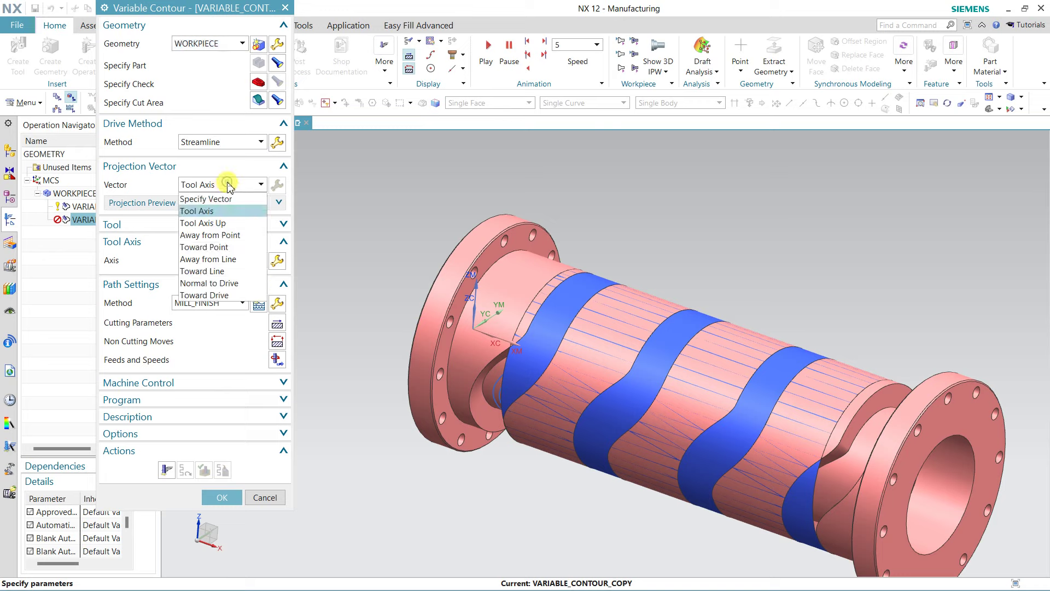
left_click(213, 295)
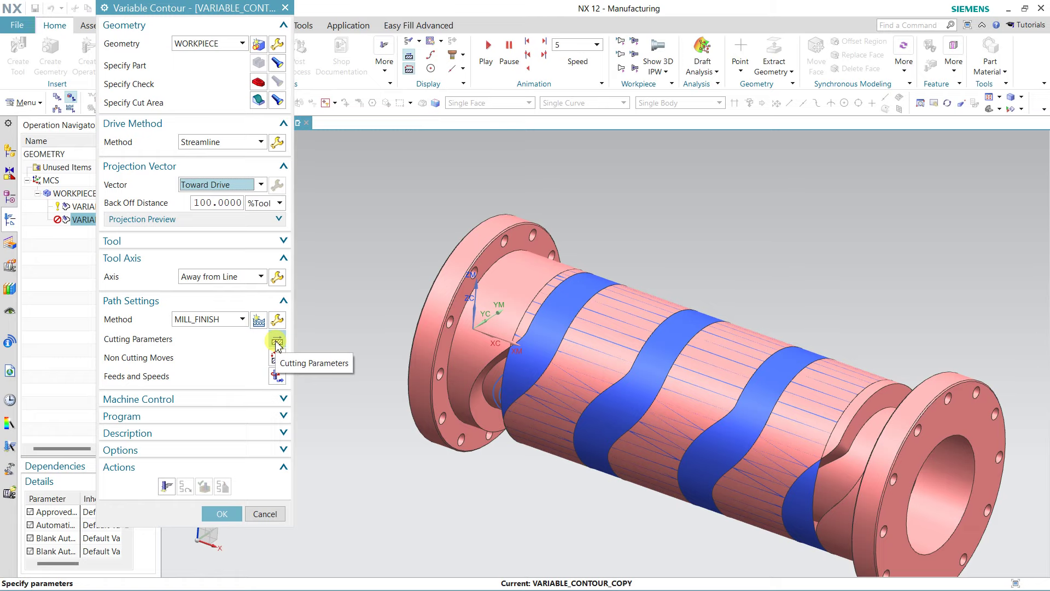
left_click(277, 342)
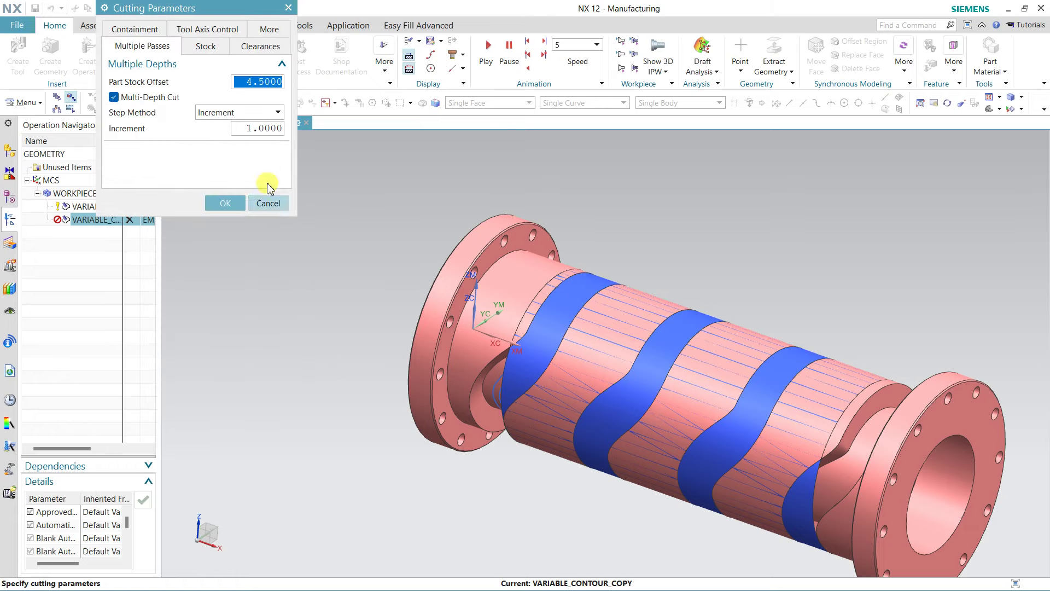
left_click(149, 99)
left_click(270, 83)
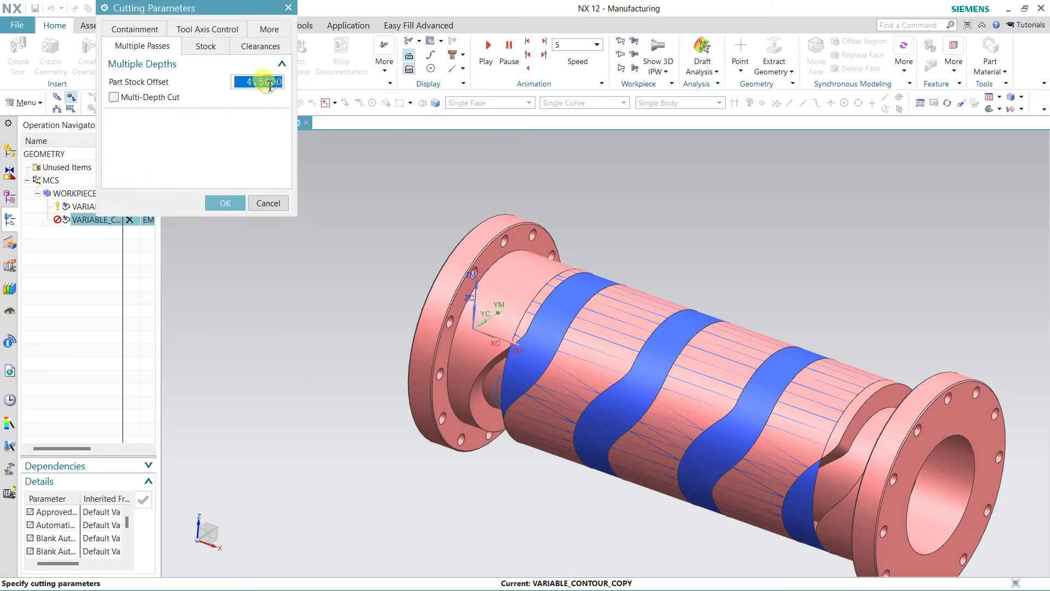
type("0")
left_click(206, 46)
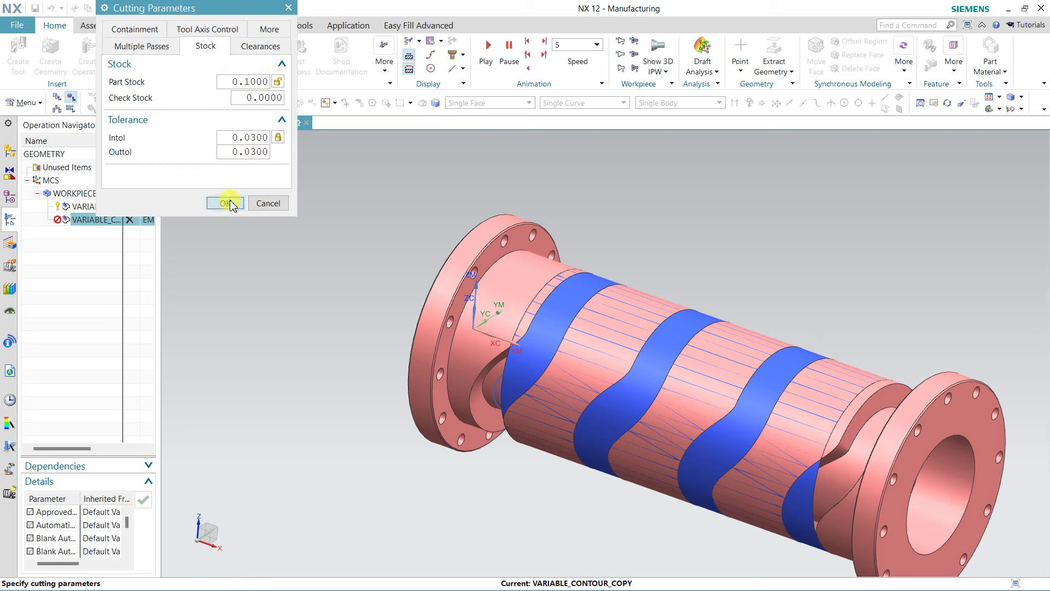
left_click(225, 203)
Step: Generate the toolpath and switch the operation's cutter to EM6
left_click(167, 495)
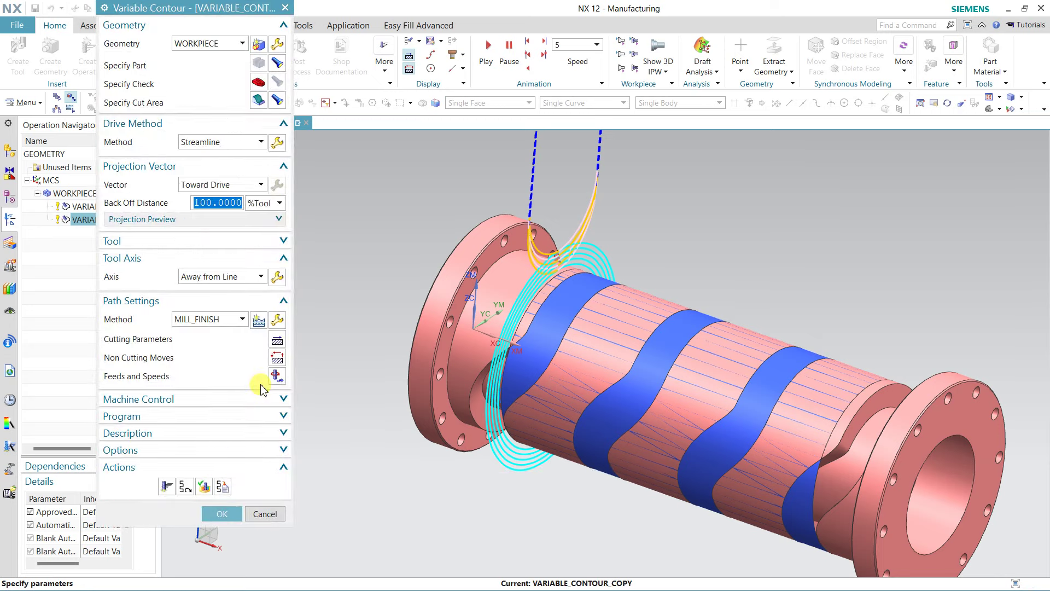
left_click(197, 241)
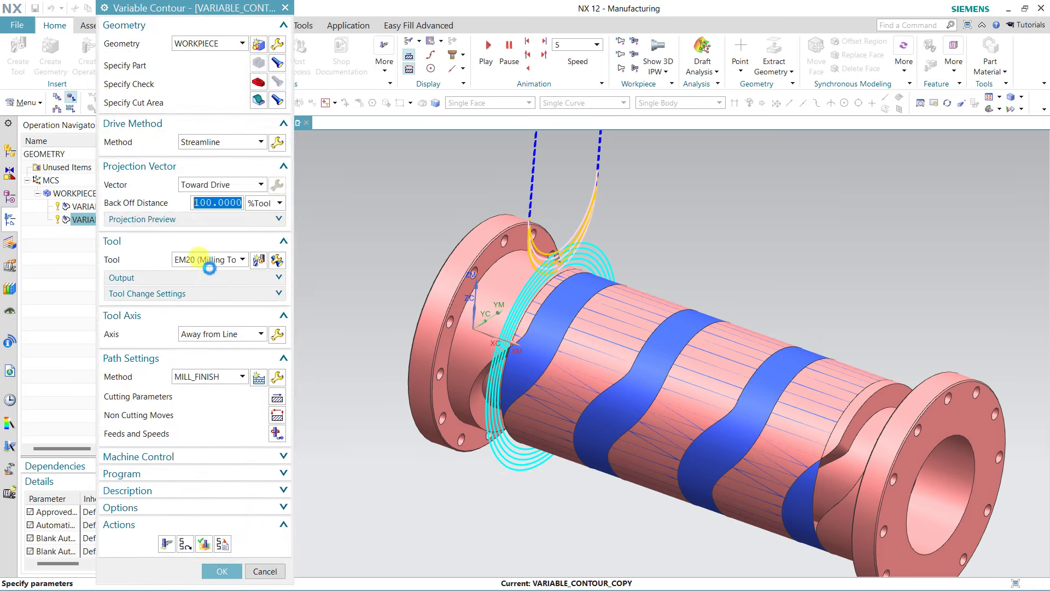
left_click(208, 260)
left_click(207, 310)
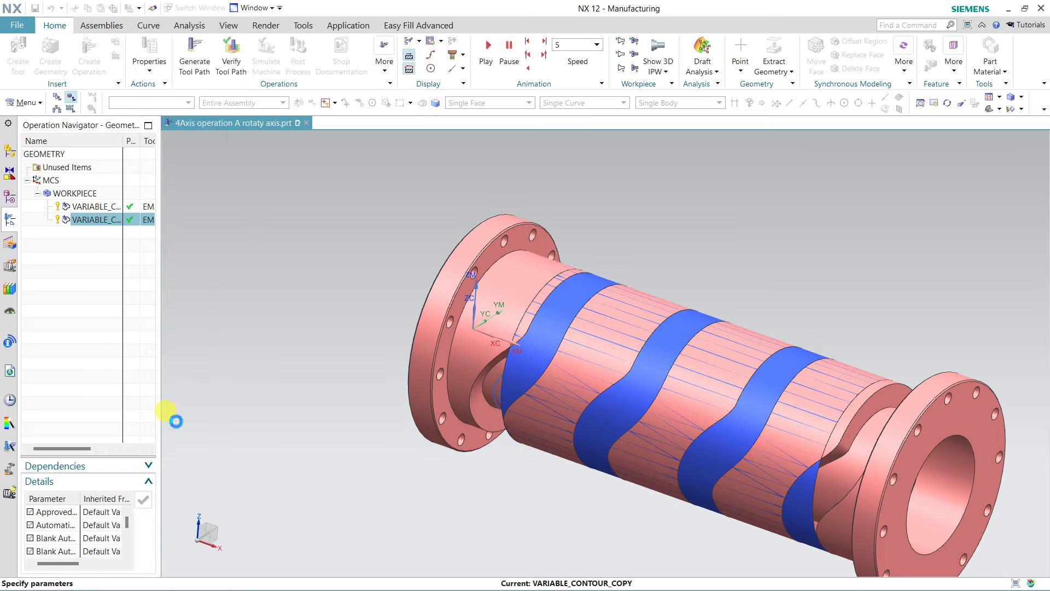
Step: Regenerate the EM6 toolpath, replay it, then run a 3D Dynamic material-removal verification
left_click(168, 543)
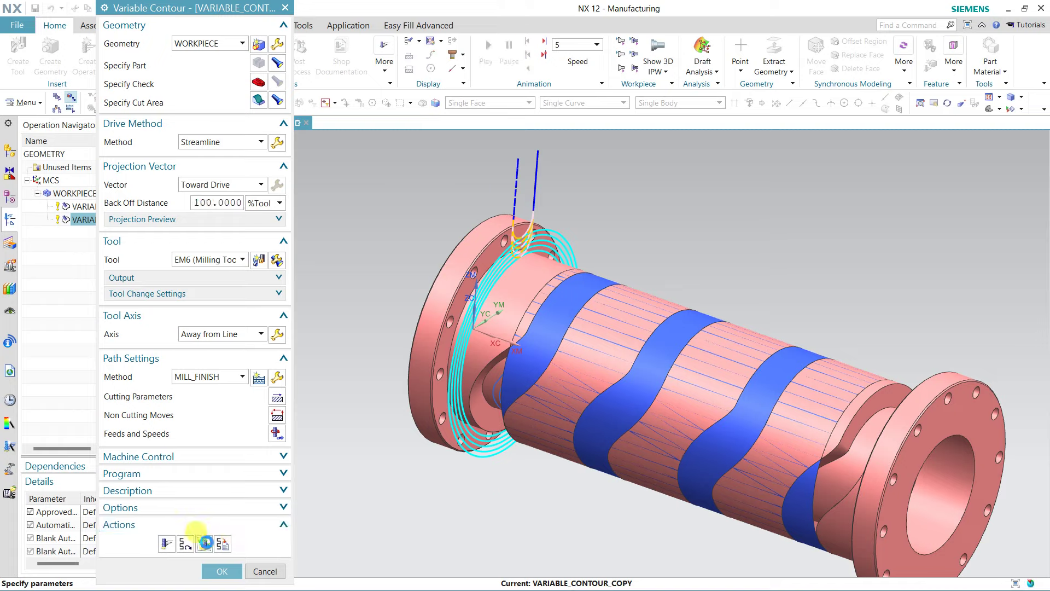
left_click(204, 543)
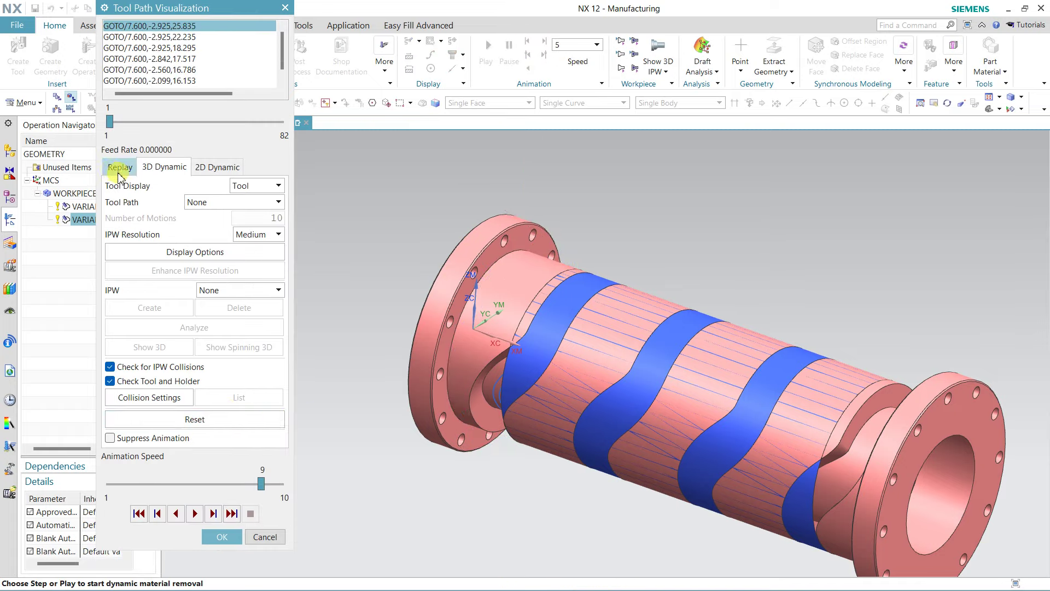
left_click(119, 167)
left_click(197, 514)
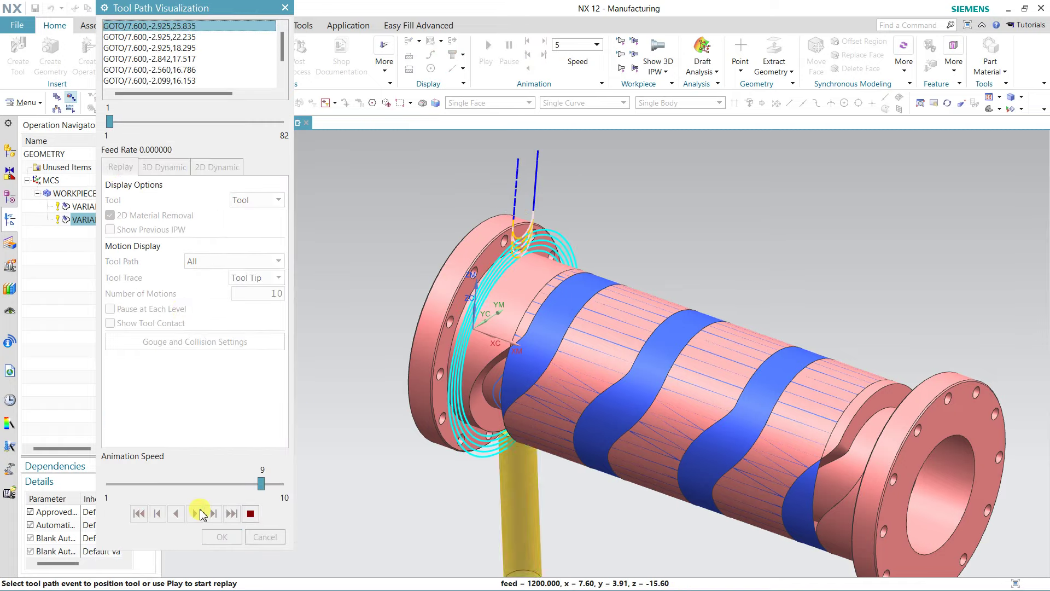
left_click(251, 513)
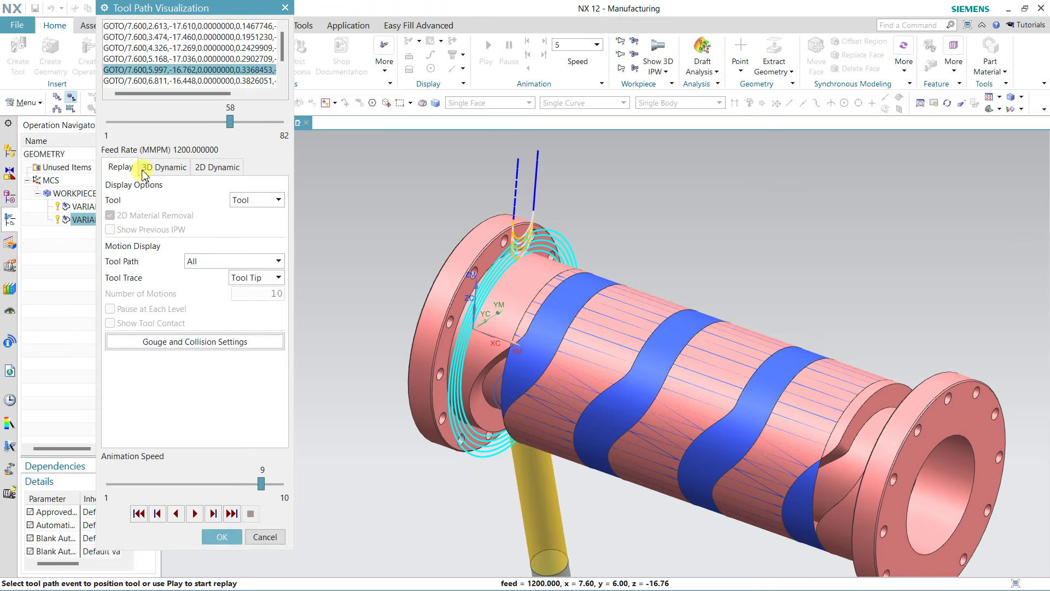
left_click(165, 167)
left_click(197, 514)
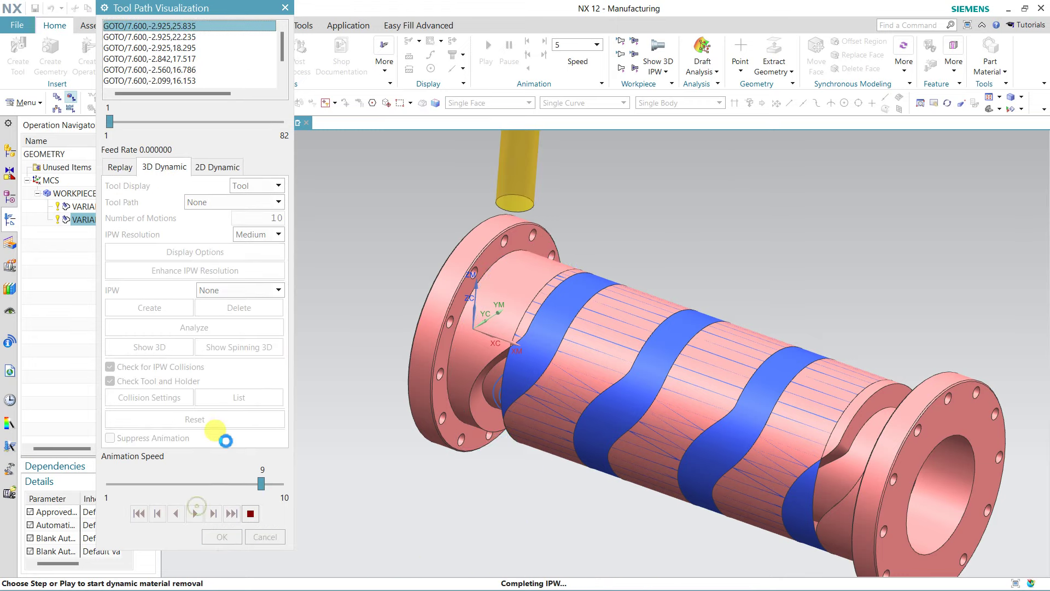
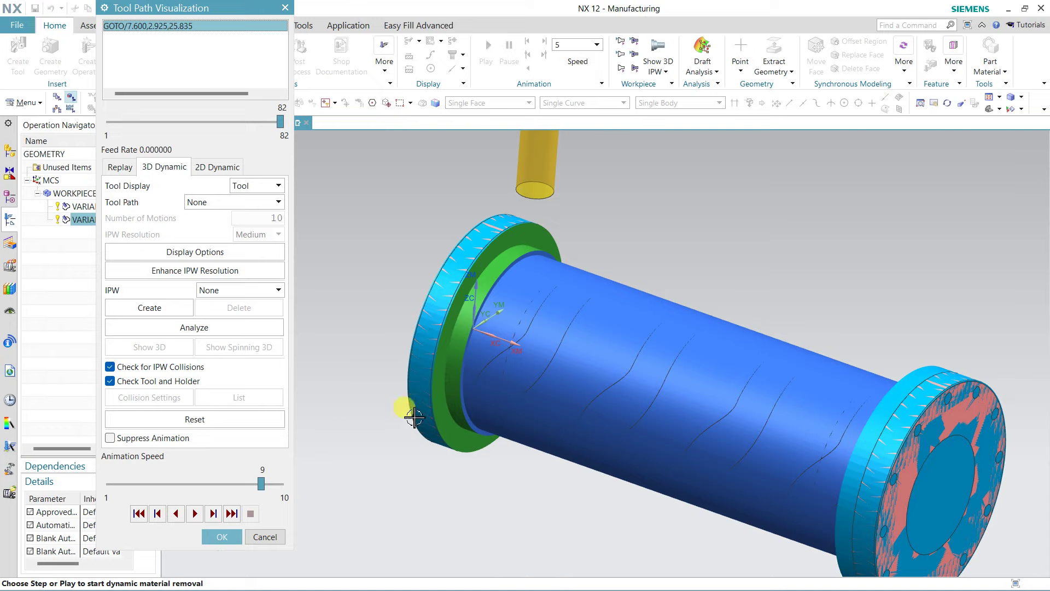
Step: Close the toolpath visualization and accept the second variable-contour flange operation
left_click(218, 537)
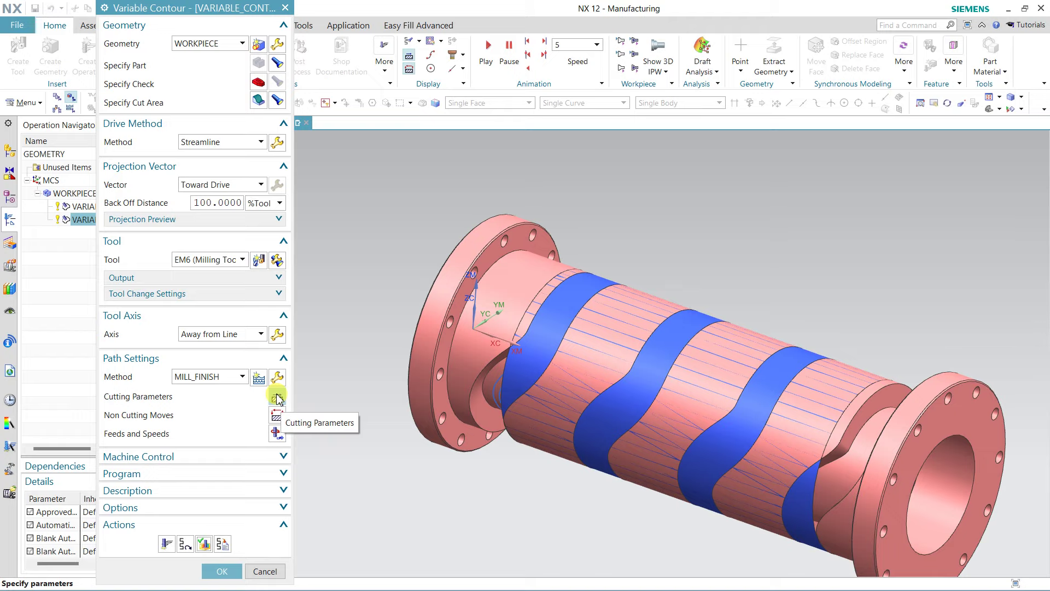
left_click(221, 572)
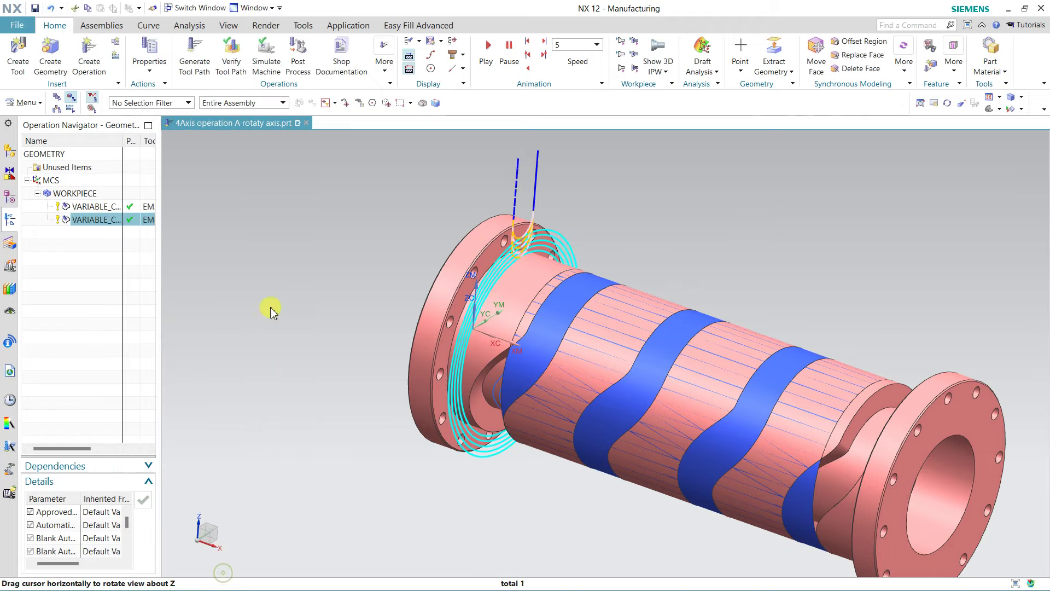
Step: Copy and paste the flange operation as VARIABLE_CONTOUR_COPY_COPY
right_click(121, 219)
right_click(97, 215)
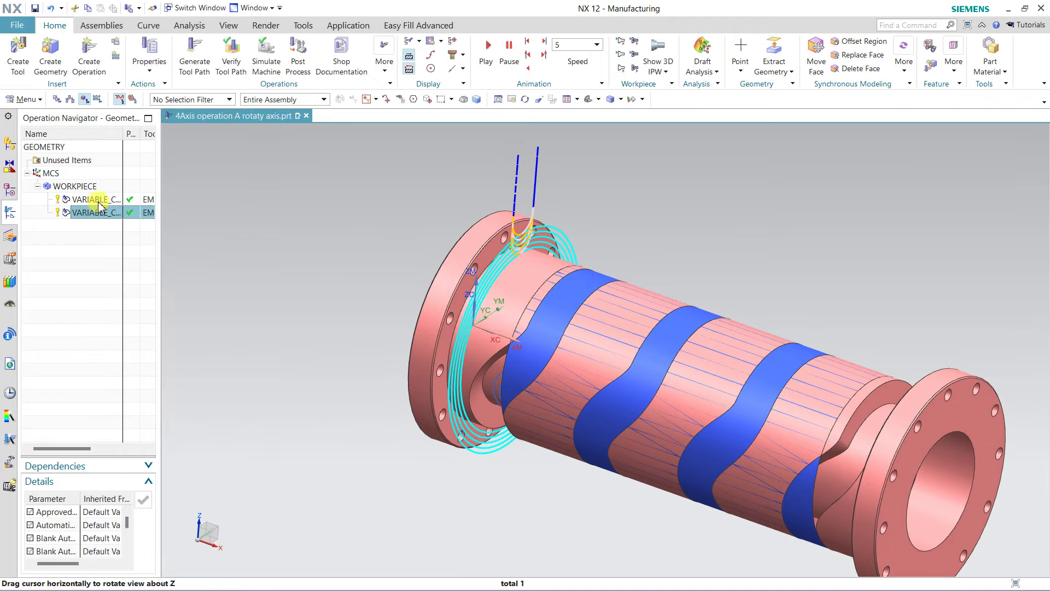
left_click(121, 260)
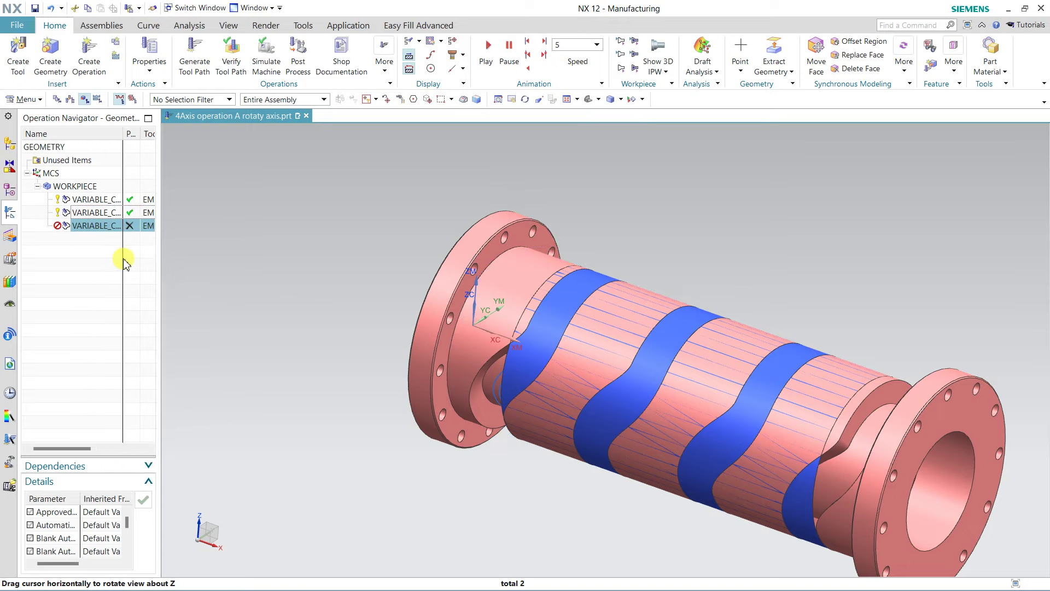
Step: Reassign the copy's cut area to the opposite, right-hand flange face
double_click(106, 226)
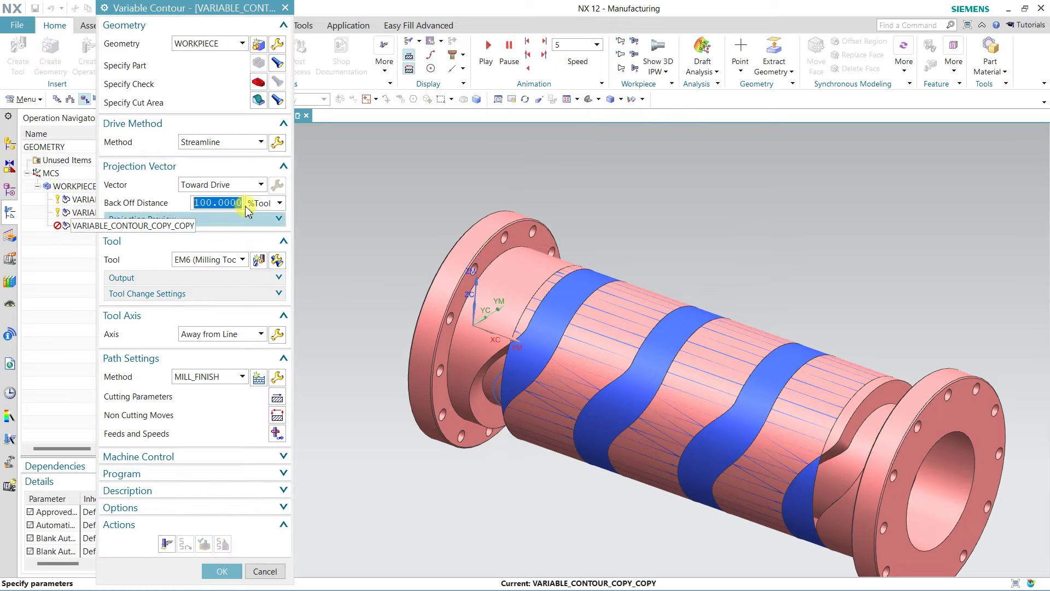
left_click(259, 100)
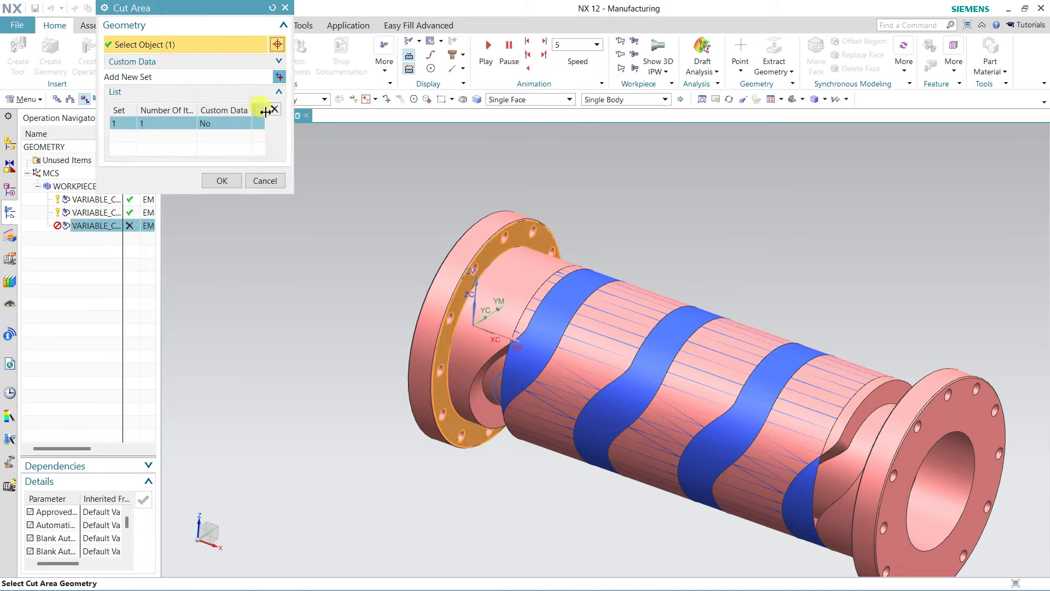
mouse_move(312, 336)
middle_mouse_down()
mouse_move(382, 328)
mouse_move(382, 347)
middle_mouse_up()
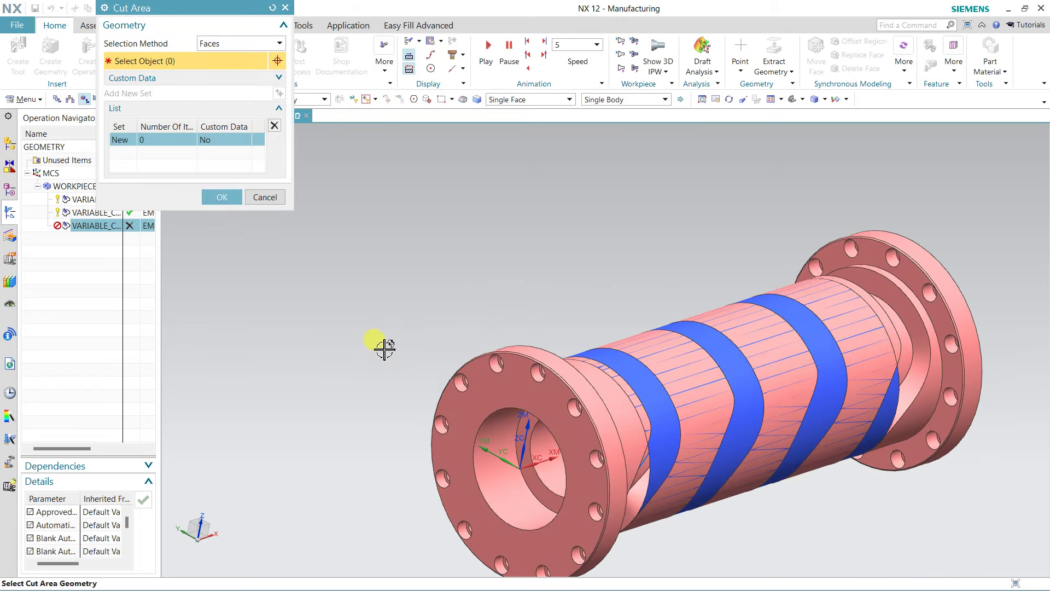
left_click(857, 249)
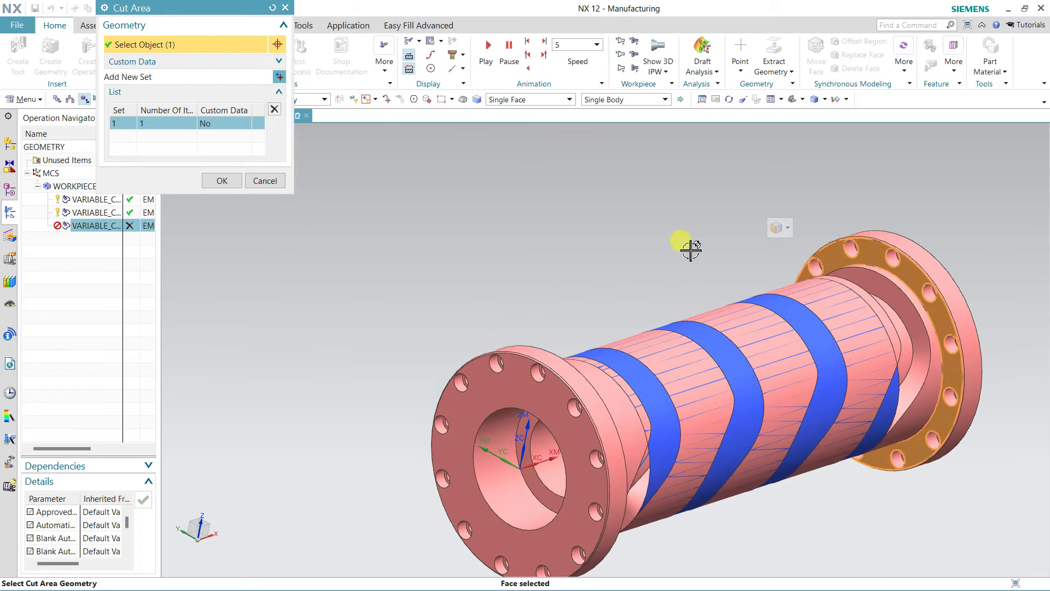
mouse_move(674, 240)
middle_mouse_down()
mouse_move(622, 202)
mouse_move(663, 227)
mouse_move(648, 224)
middle_mouse_up()
Step: Drive the copy's streamline along flow curves Flow 1 and Flow 2 around the right flange
left_click(222, 181)
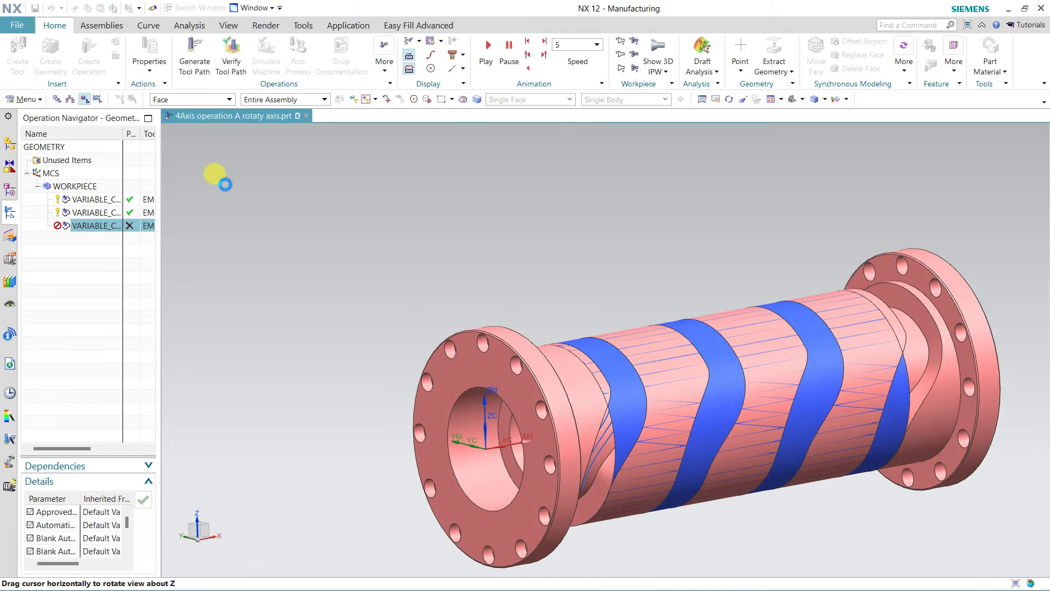
left_click(275, 144)
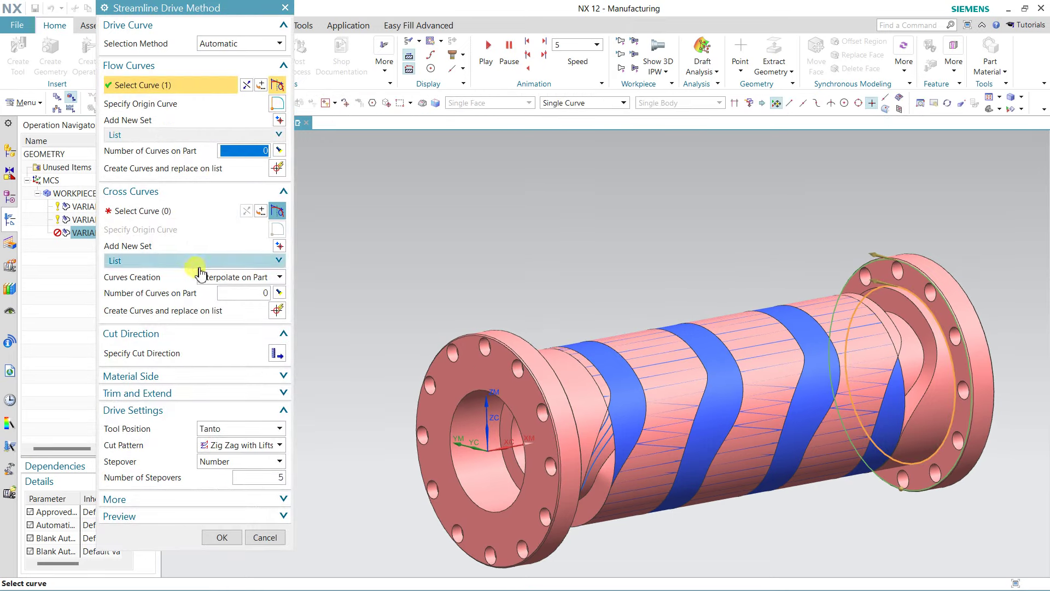
left_click(188, 134)
left_click(164, 154)
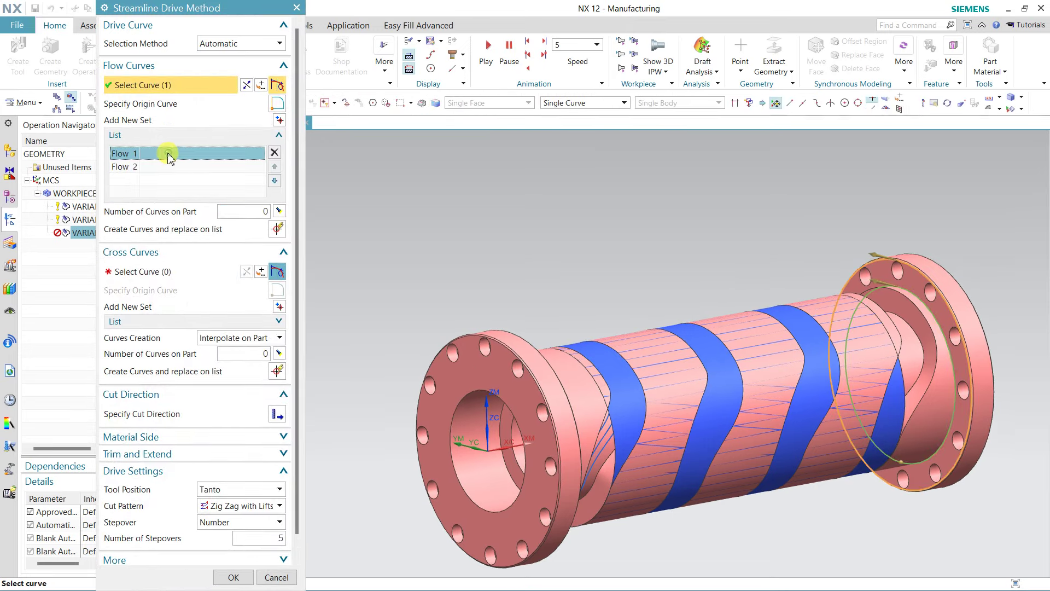
left_click(164, 167)
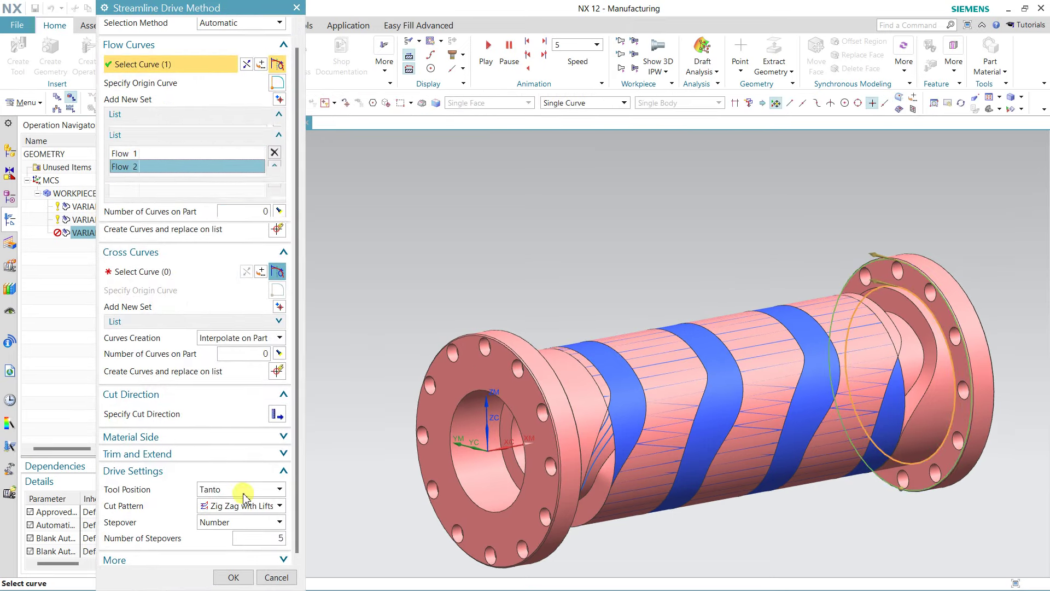
scroll(219, 487, "down", 1)
left_click(230, 577)
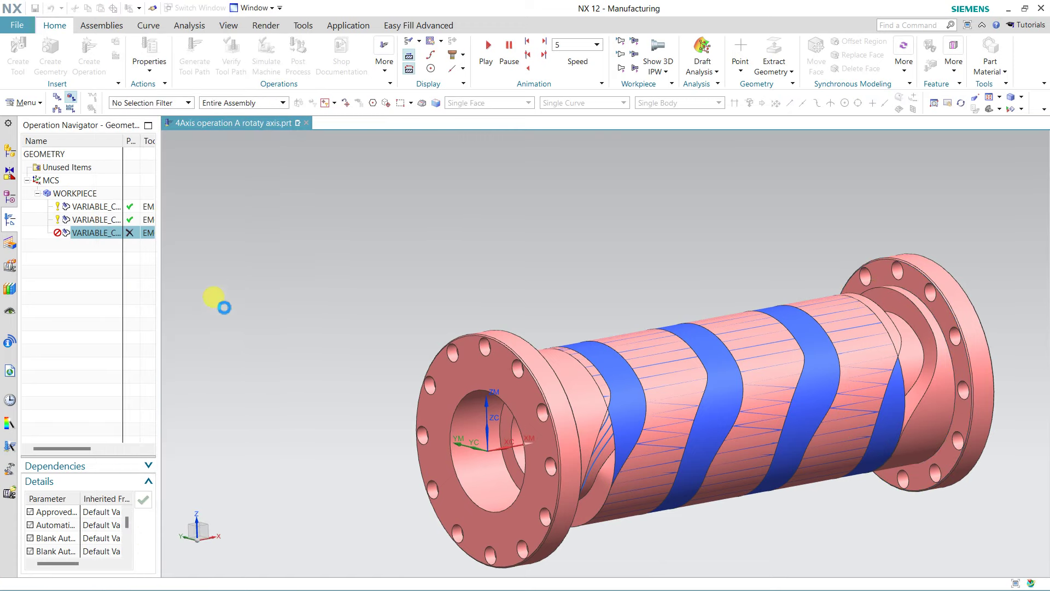
Step: Adjust Part Stock in Cutting Parameters, then generate and verify the right-flange toolpath
left_click(279, 399)
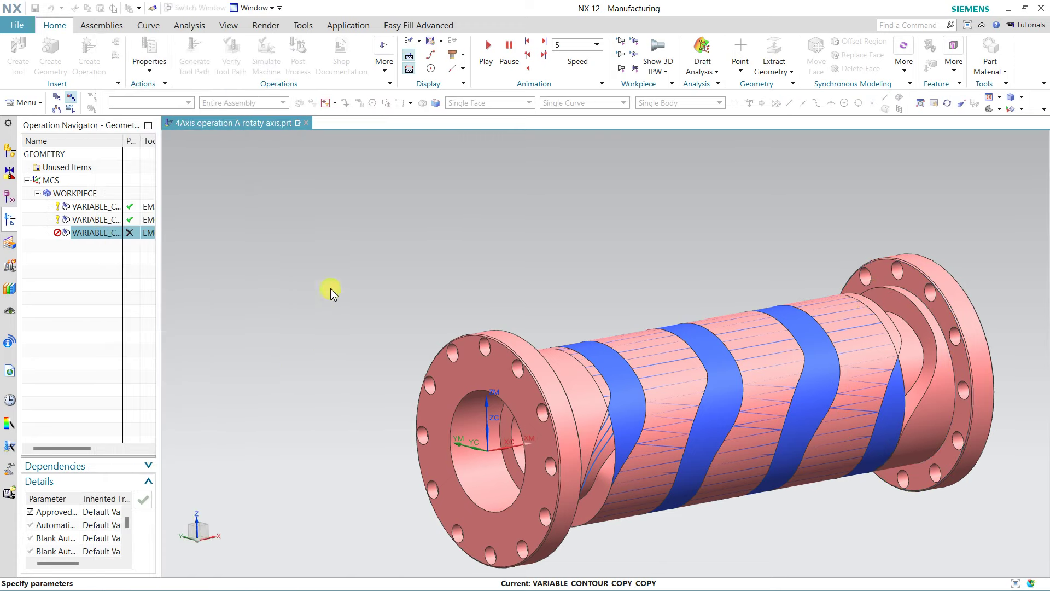
left_click(208, 47)
double_click(242, 82)
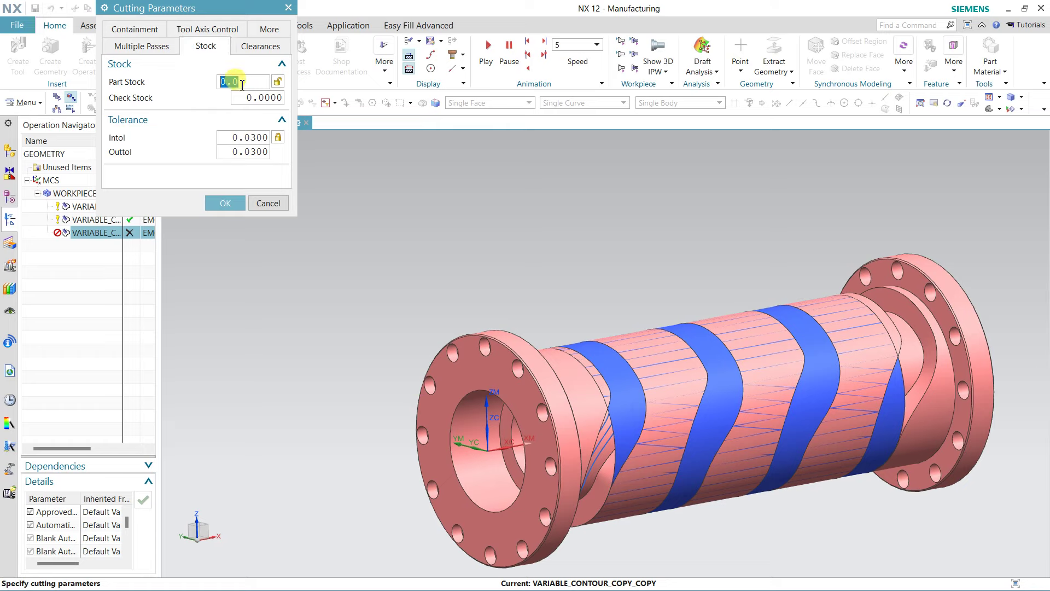
left_click(223, 203)
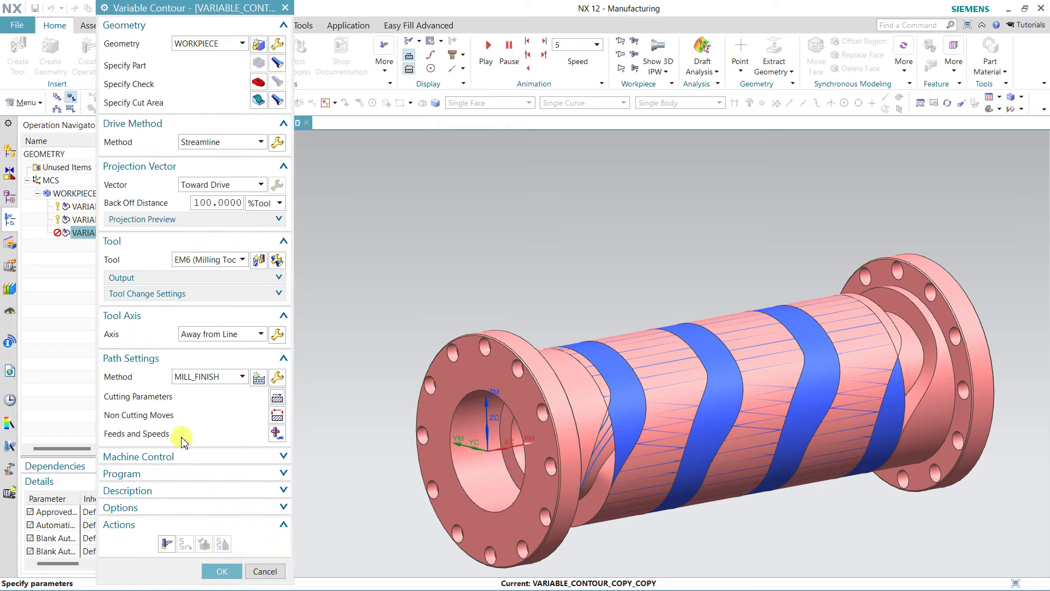
left_click(167, 541)
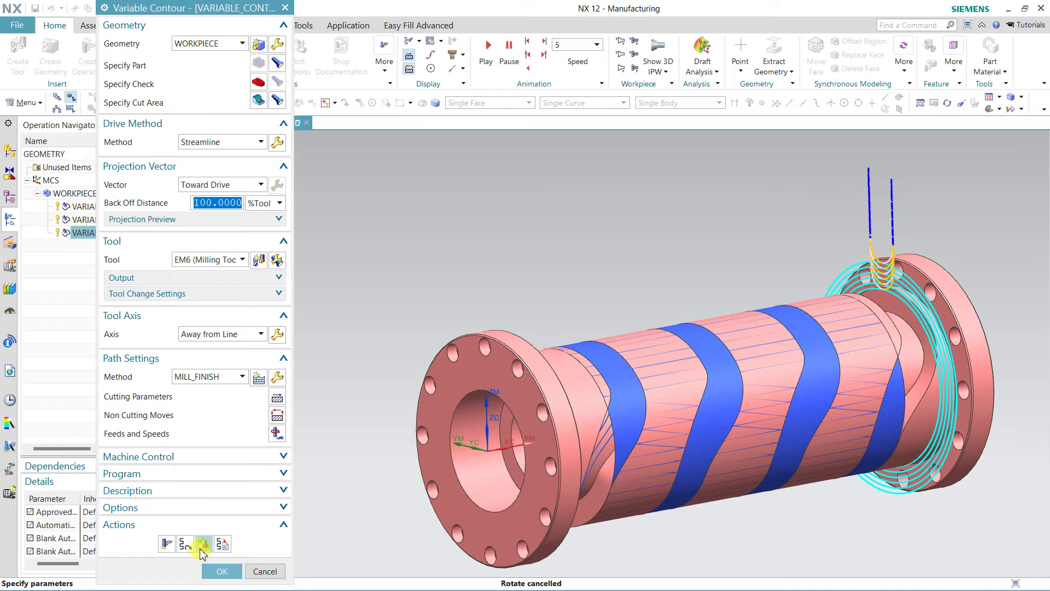
left_click(203, 544)
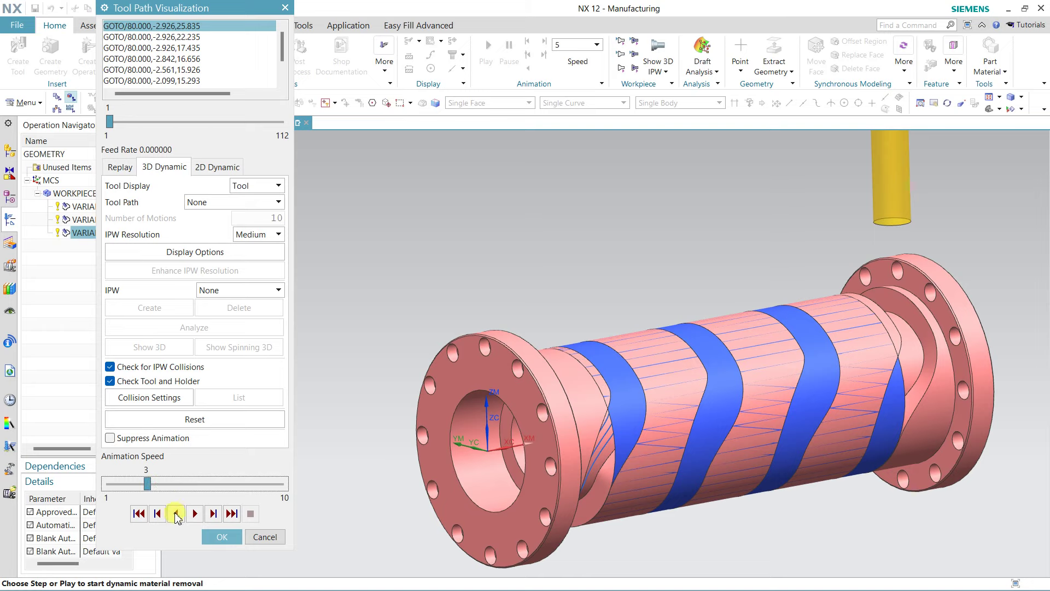
left_click(186, 513)
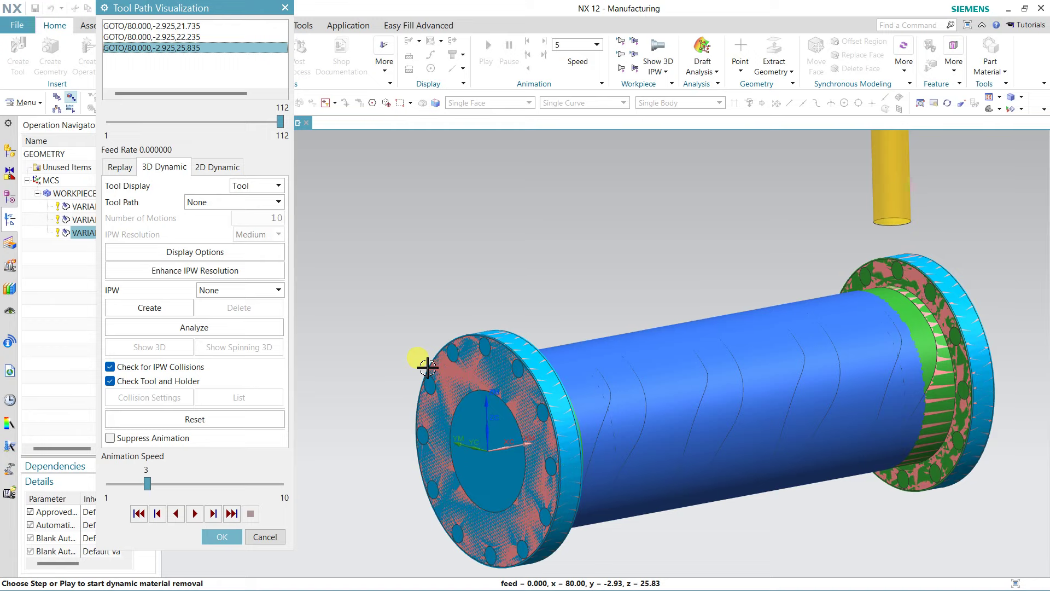
left_click(121, 163)
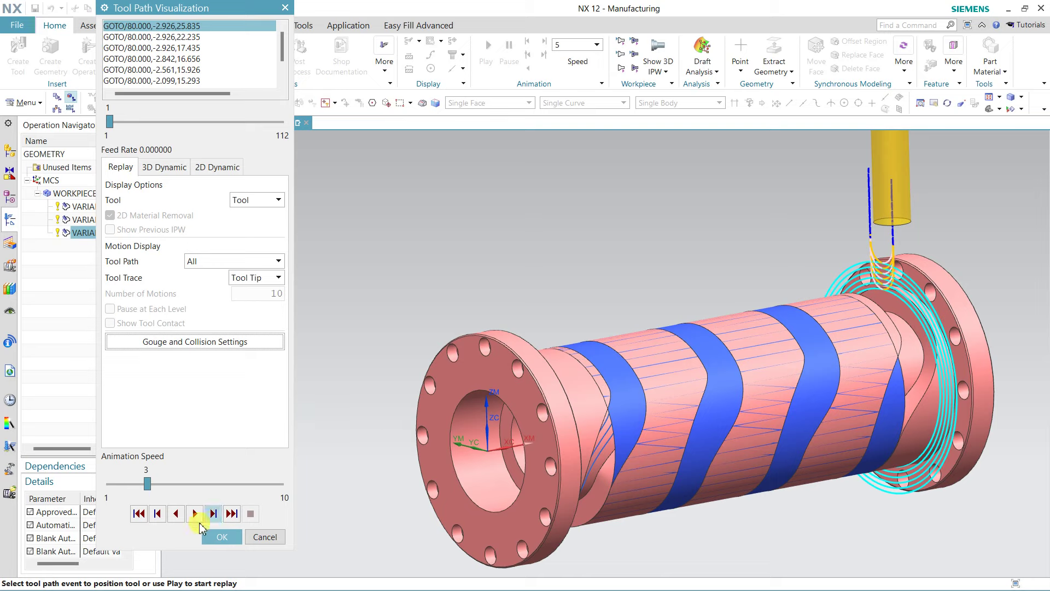
left_click(194, 514)
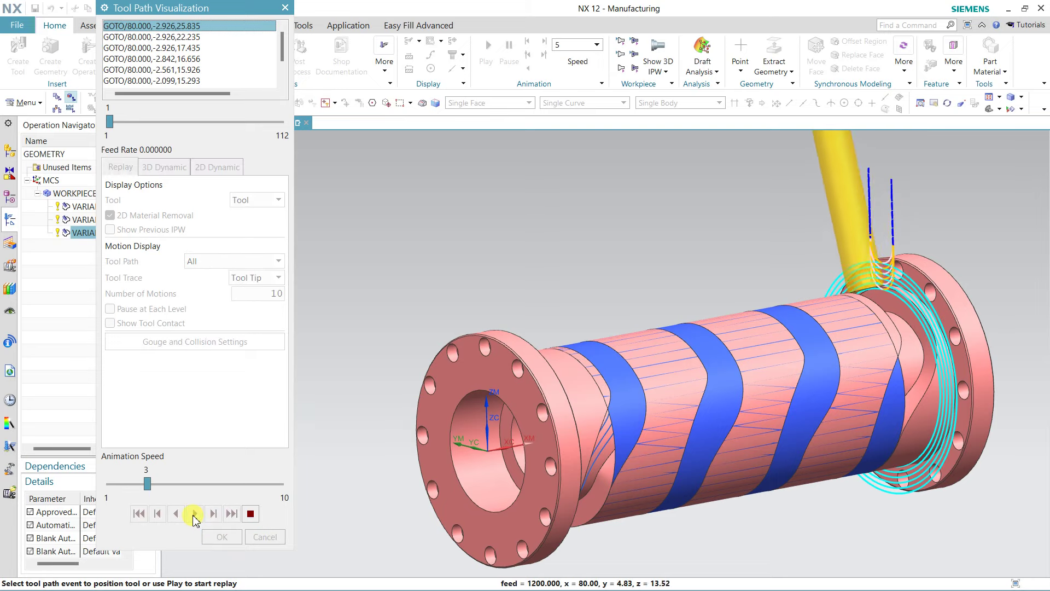
left_click(235, 483)
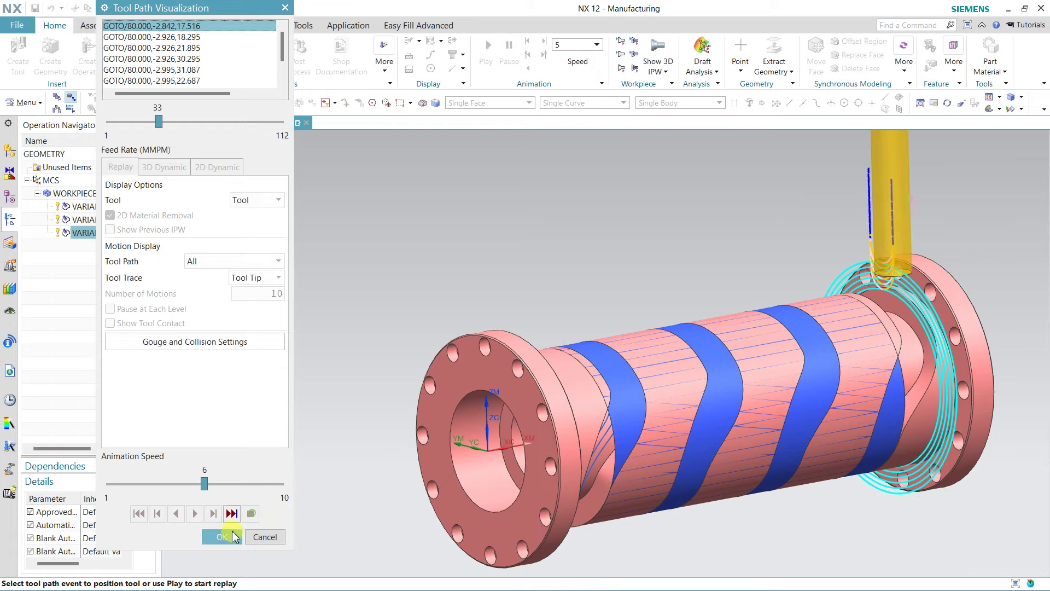
left_click(264, 536)
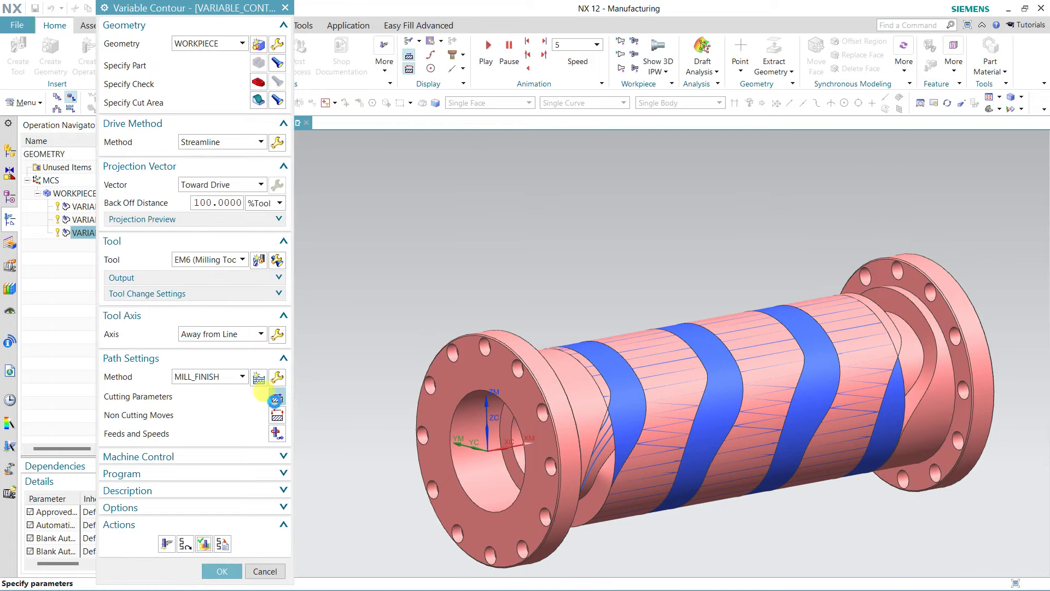
Step: Review and accept cutting parameters: zero stock, 0.03 tolerances, 180/45 tool-axis limits
middle_click(330, 268)
left_click(144, 45)
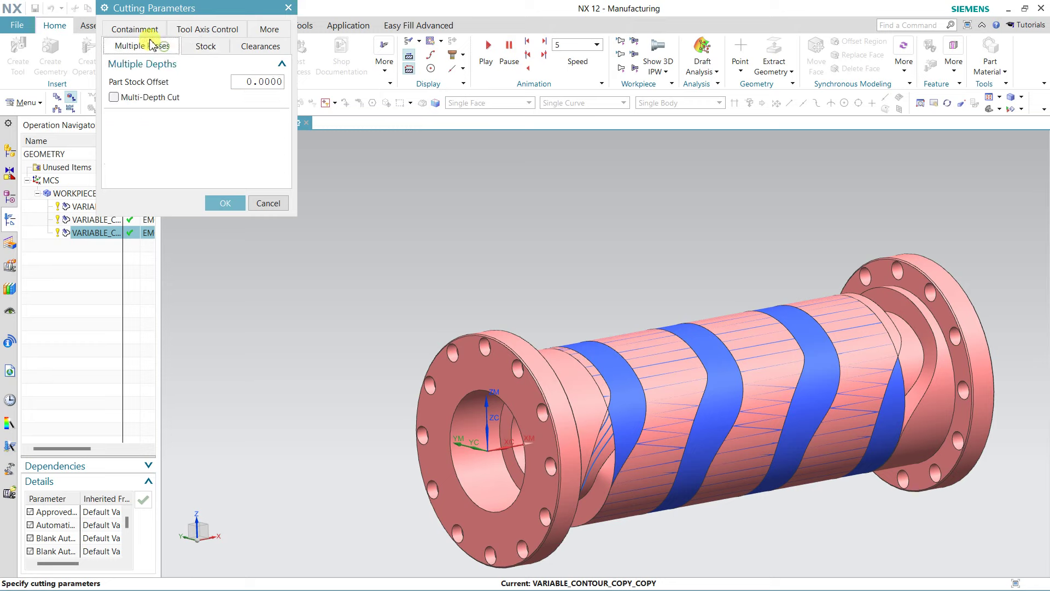
left_click(199, 48)
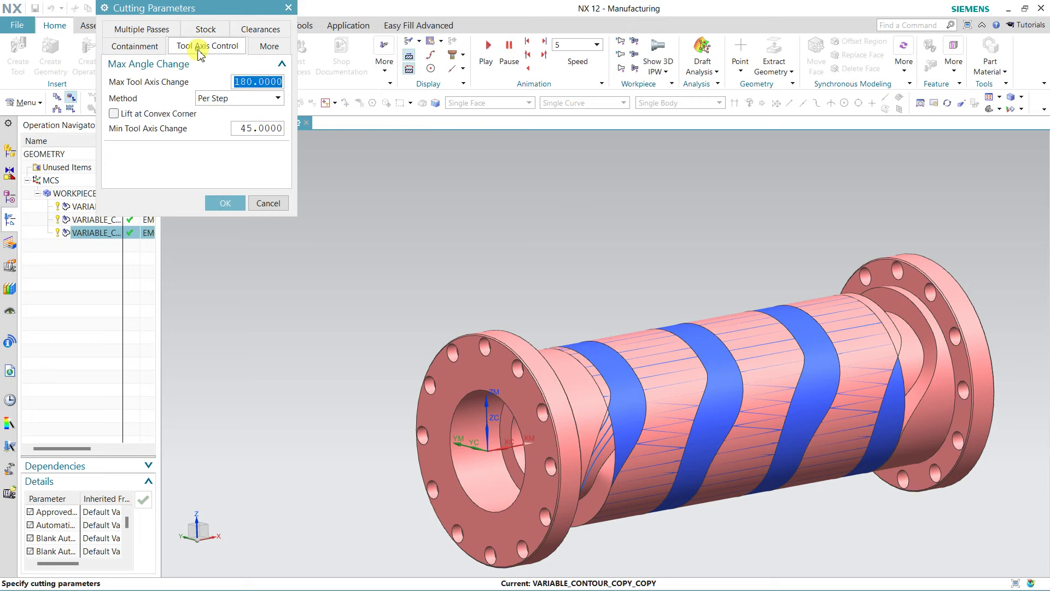
left_click(262, 48)
left_click(221, 48)
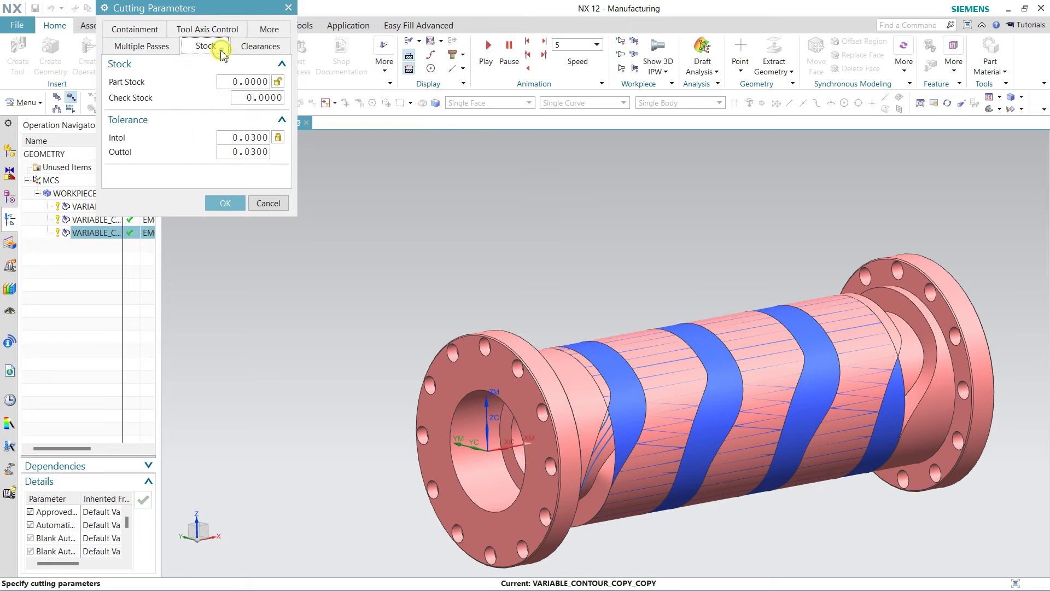
left_click(164, 47)
left_click(189, 33)
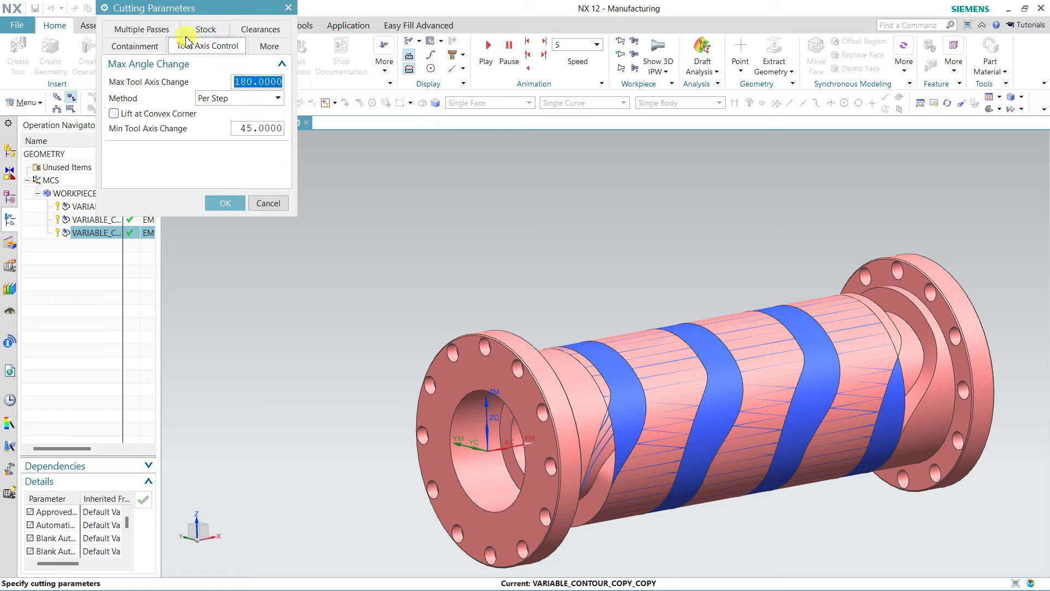
left_click(224, 202)
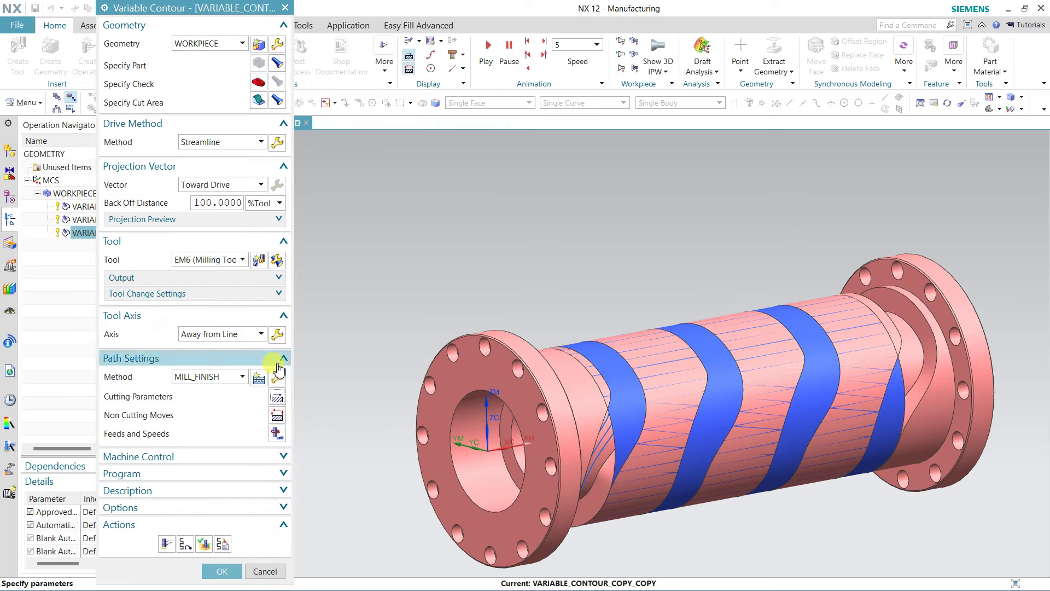
key("Escape")
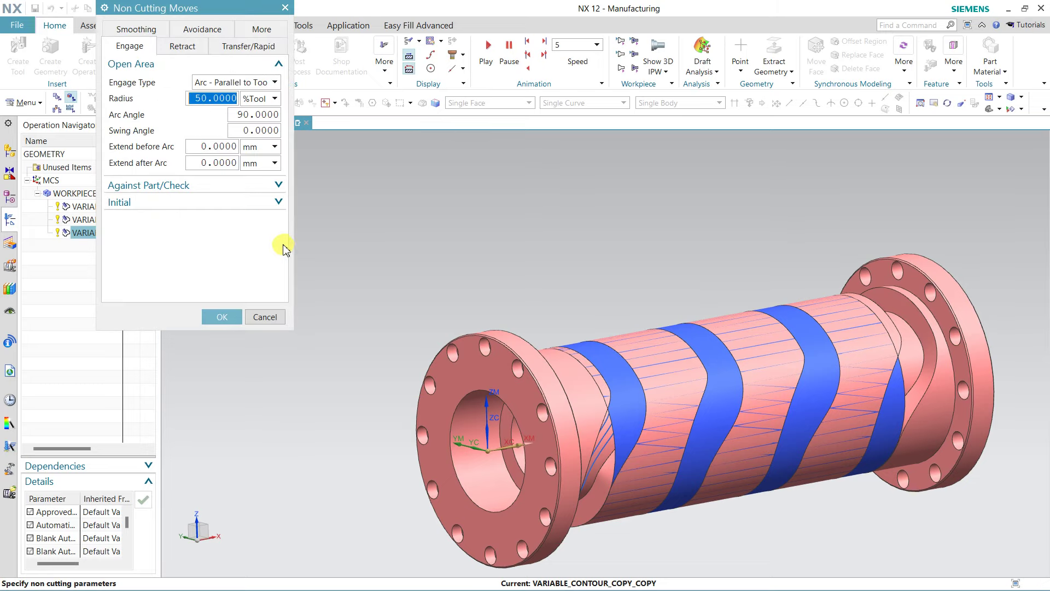
left_click(183, 49)
left_click(137, 46)
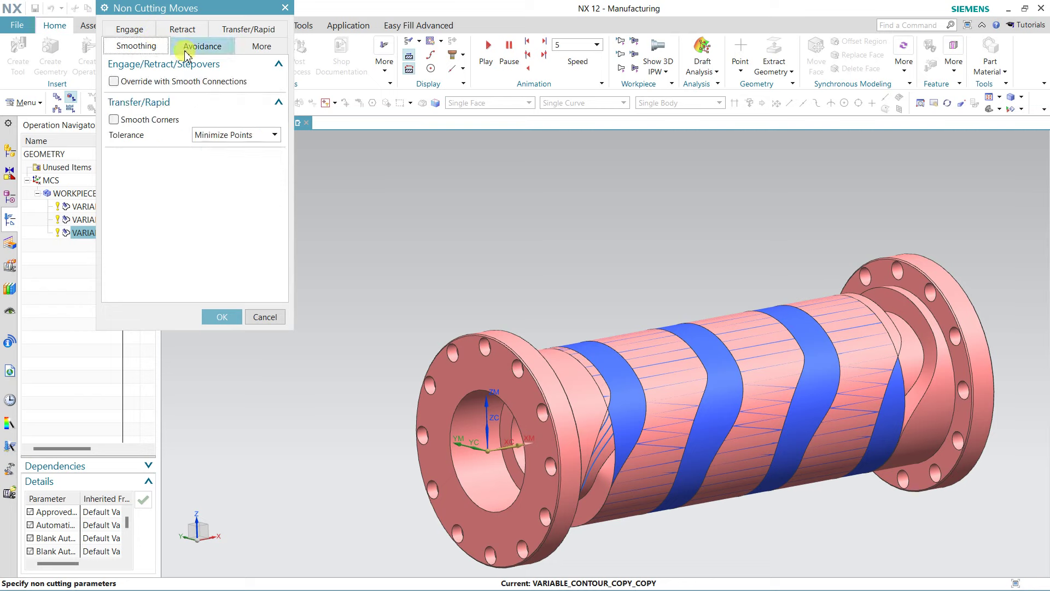
left_click(187, 48)
left_click(142, 48)
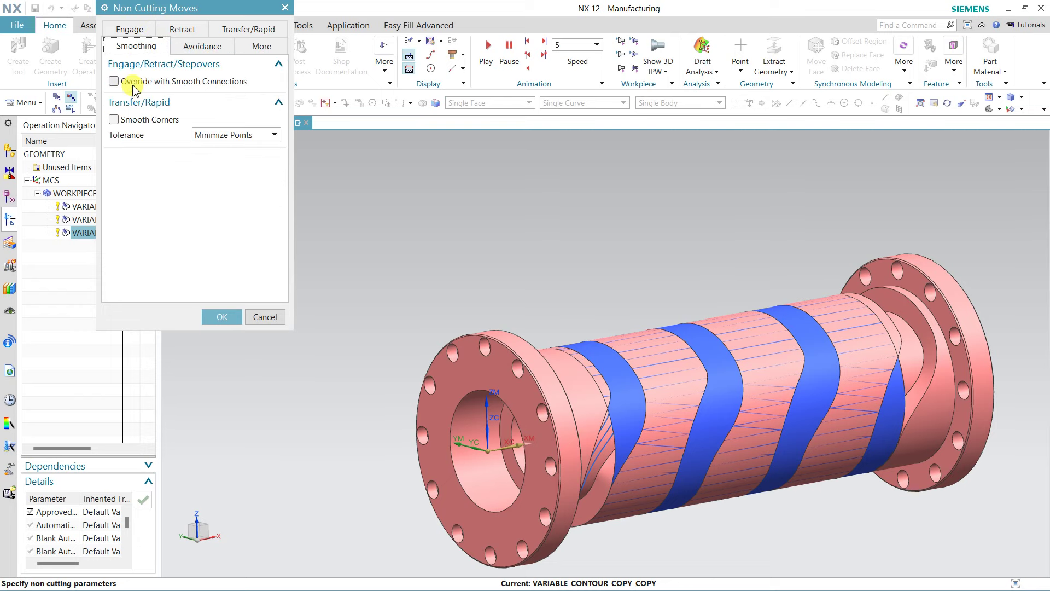
left_click(262, 46)
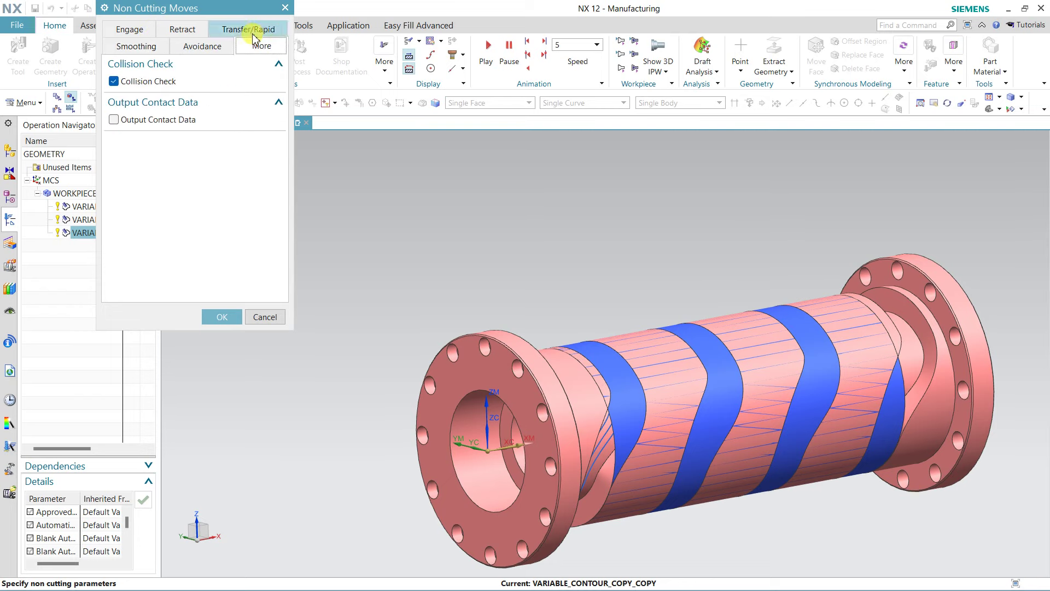
left_click(251, 32)
left_click(184, 48)
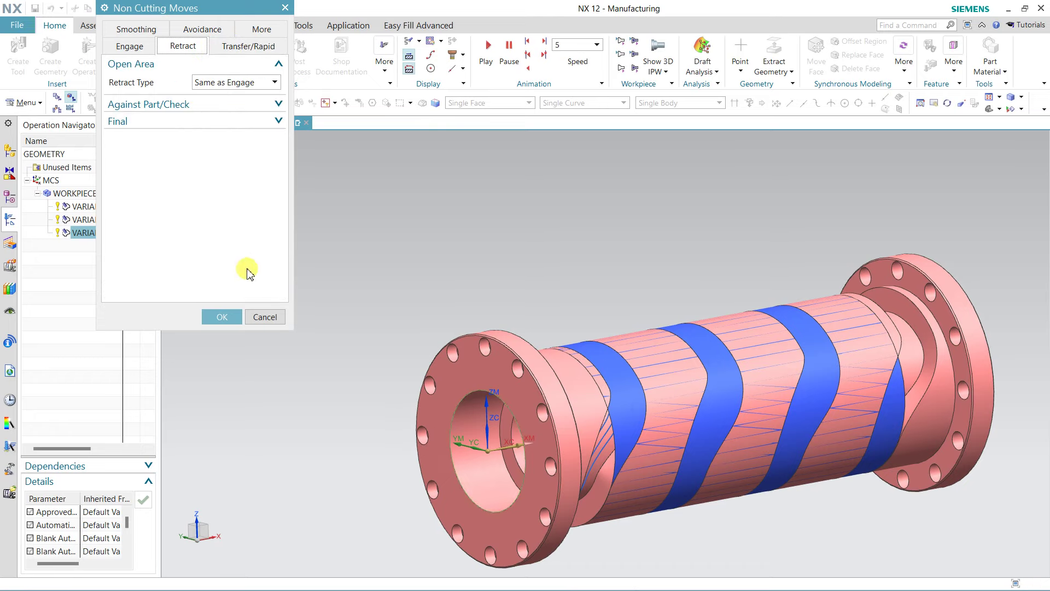
left_click(266, 317)
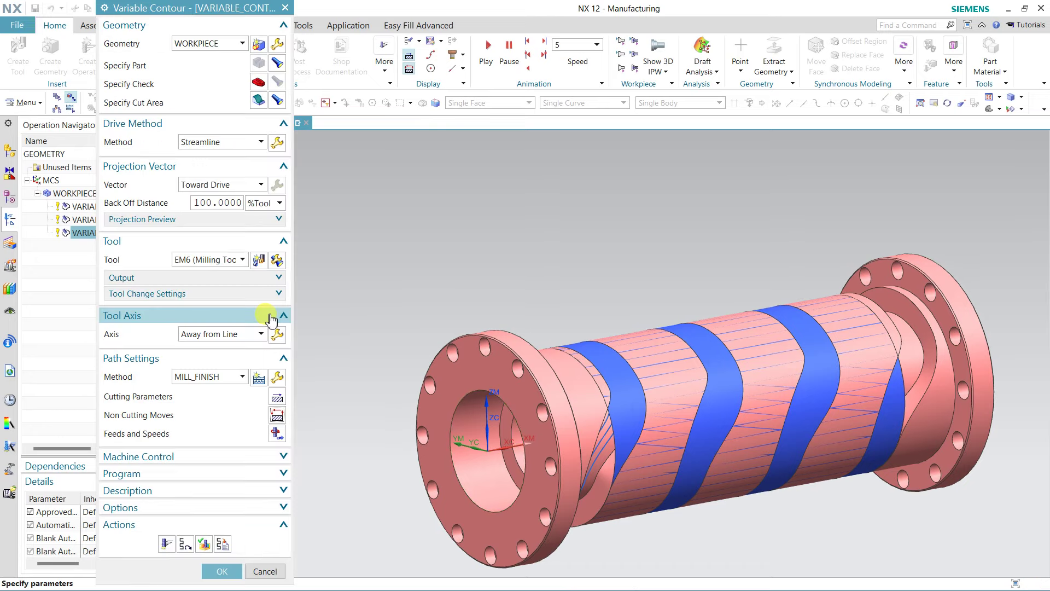
Step: Set the streamline cut direction along the right-flange flow curves and confirm the drive
left_click(277, 142)
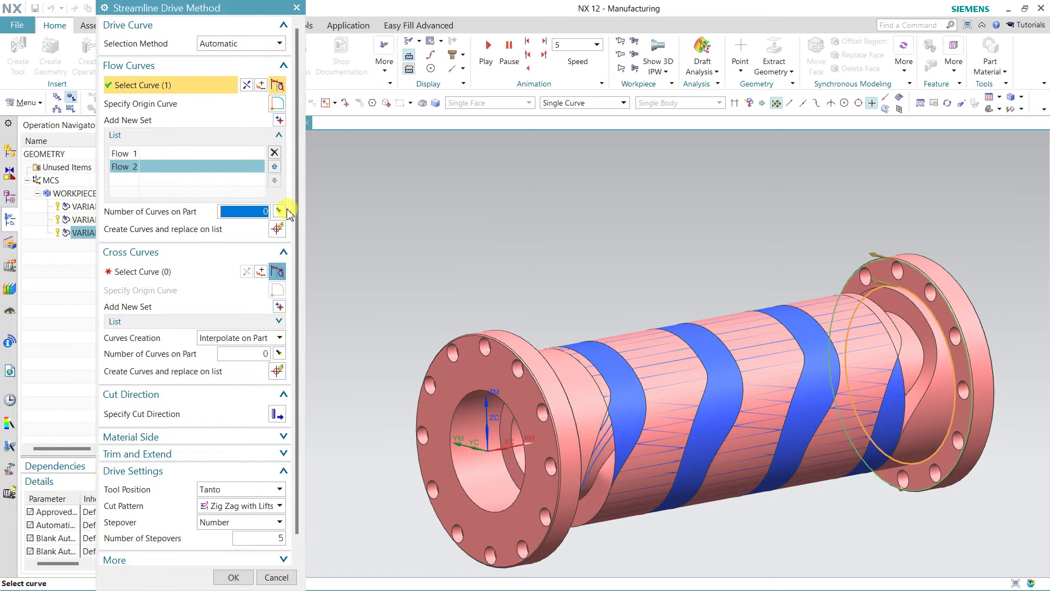
left_click(280, 414)
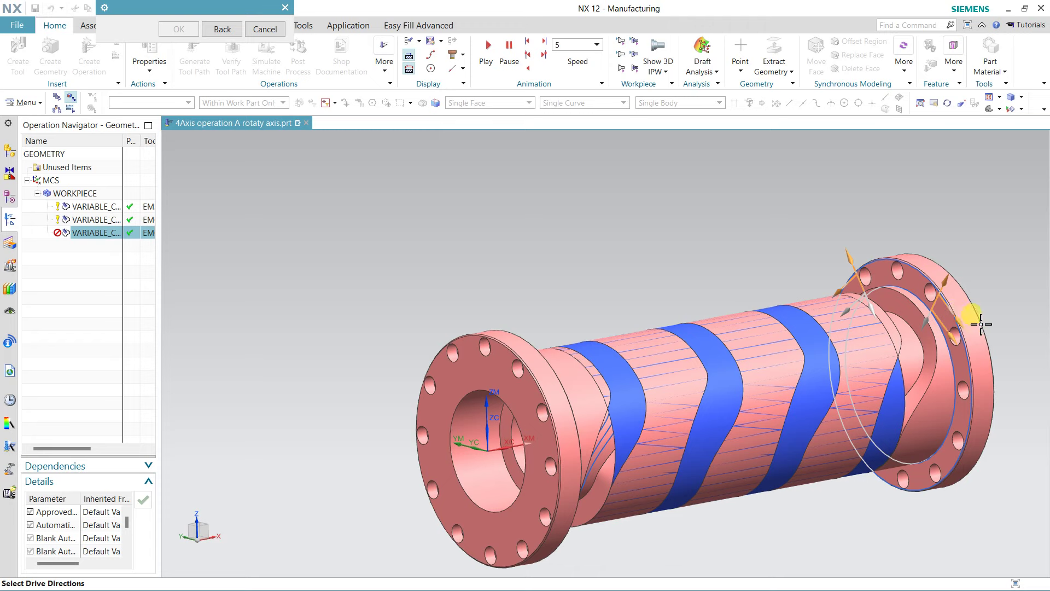
left_click(962, 325)
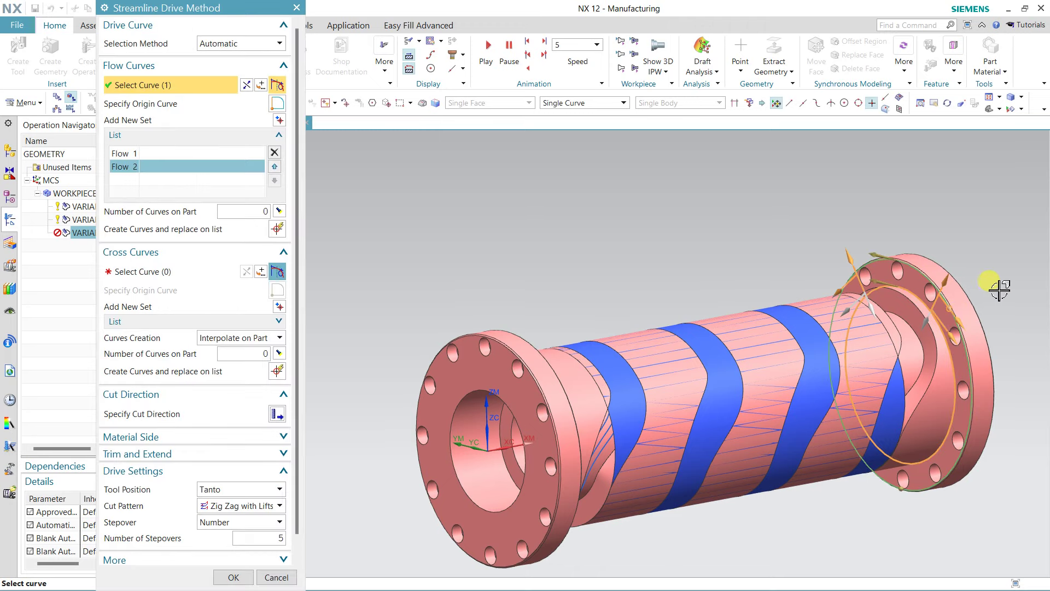
left_click(230, 575)
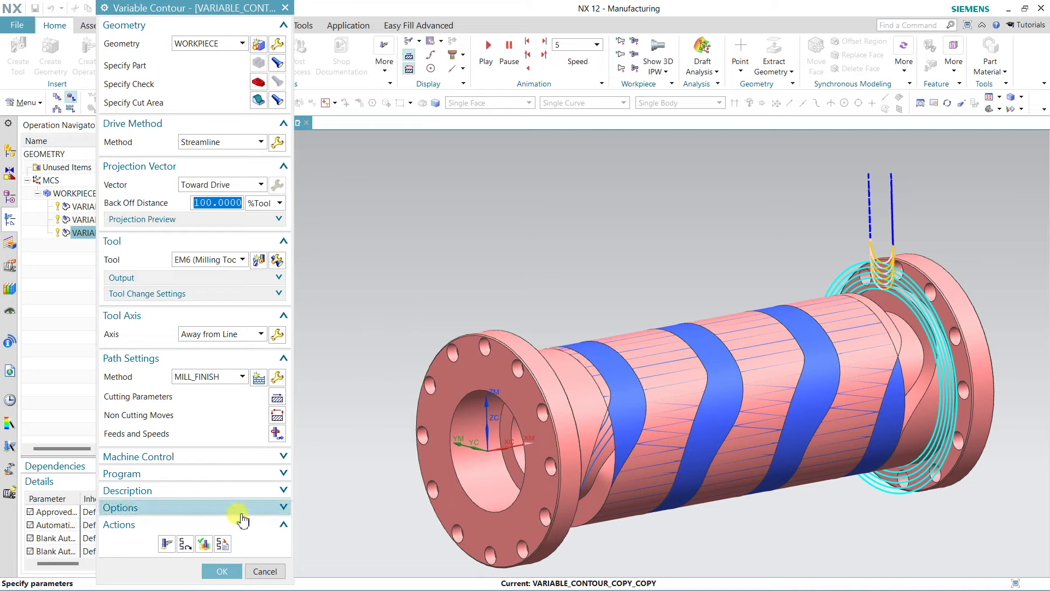
Step: Replay the copied operation's toolpath around the right-flange neck, then accept the operation
left_click(202, 543)
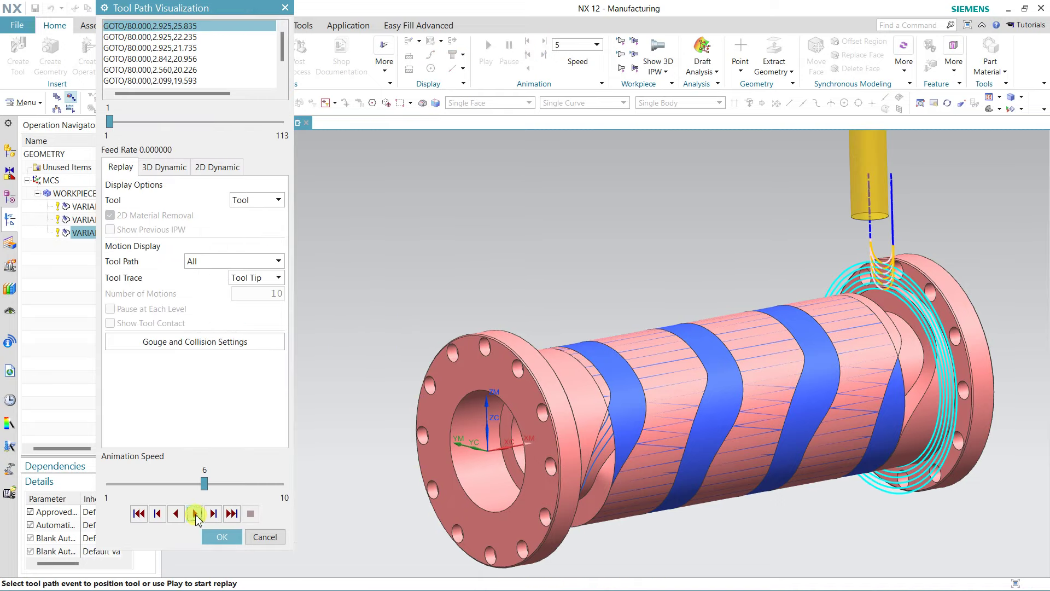
left_click(196, 513)
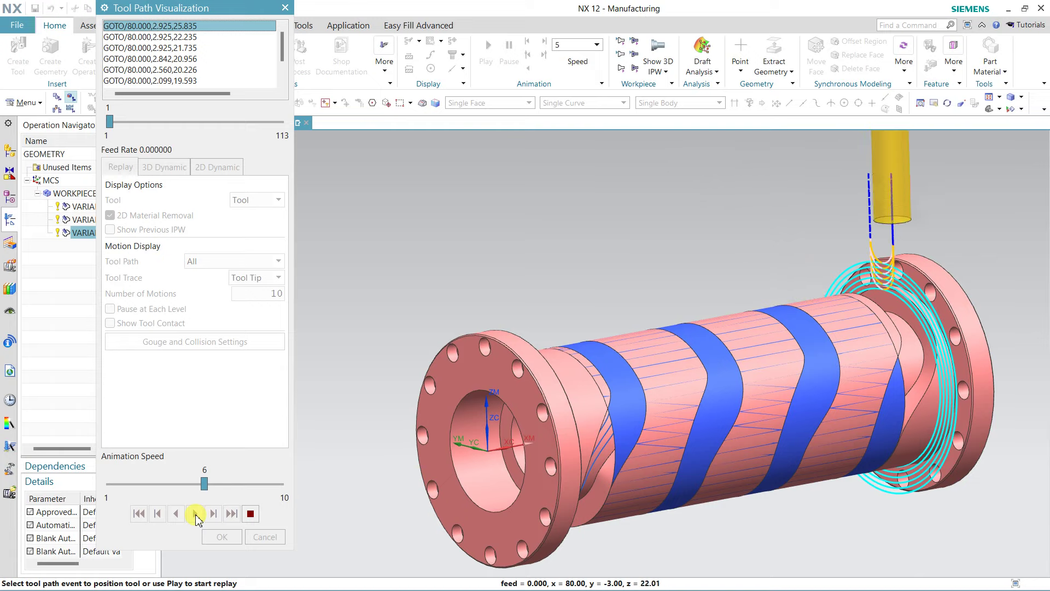
left_click(250, 513)
left_click(222, 537)
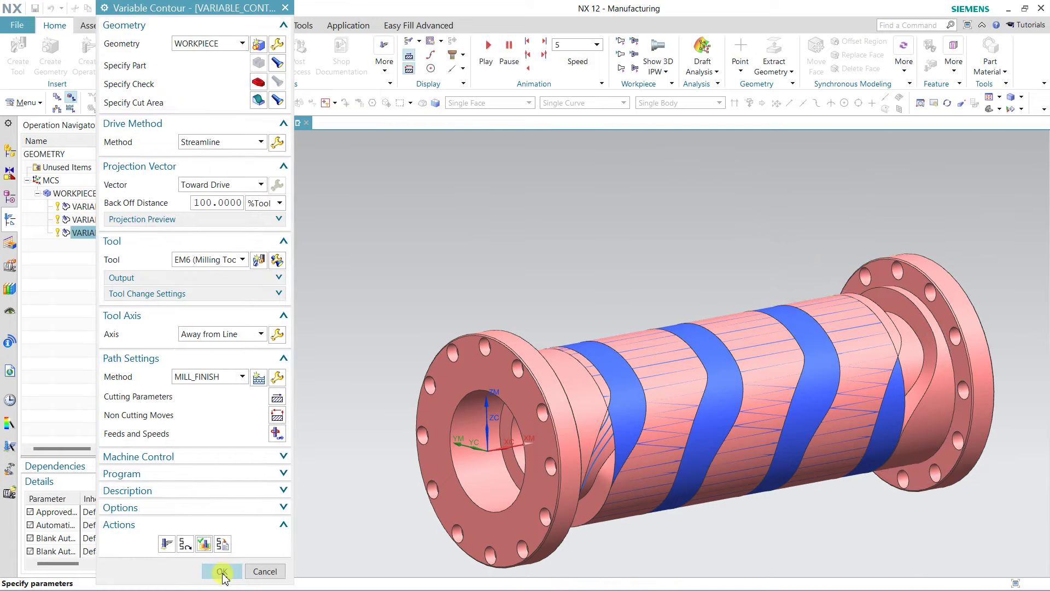
left_click(222, 571)
Step: Orbit the shaft to a side-on view to inspect the generated toolpaths
mouse_move(312, 383)
middle_mouse_down()
mouse_move(336, 368)
mouse_move(346, 375)
middle_mouse_up()
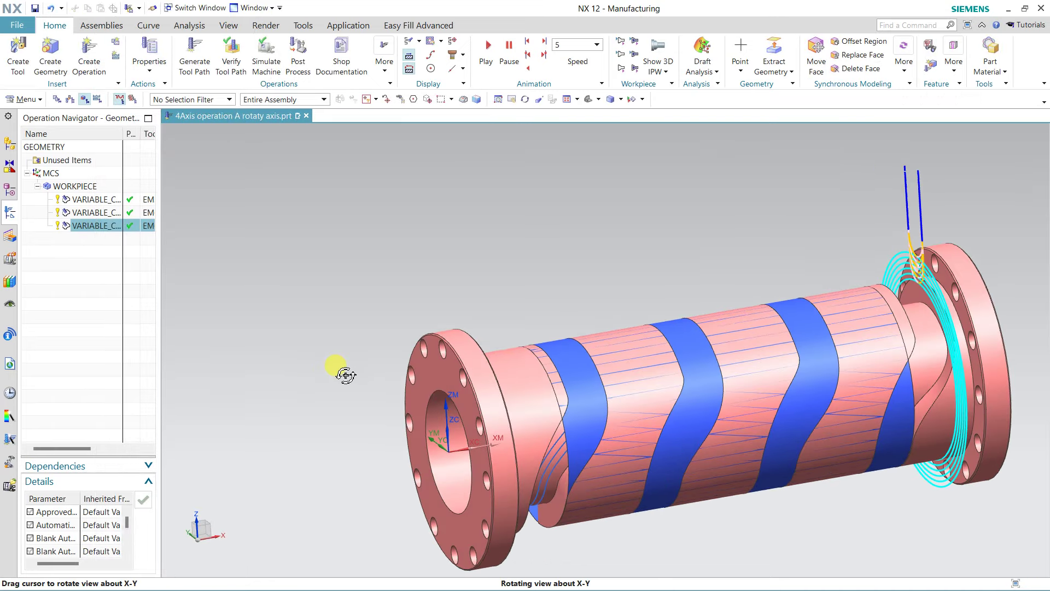
left_click(350, 309)
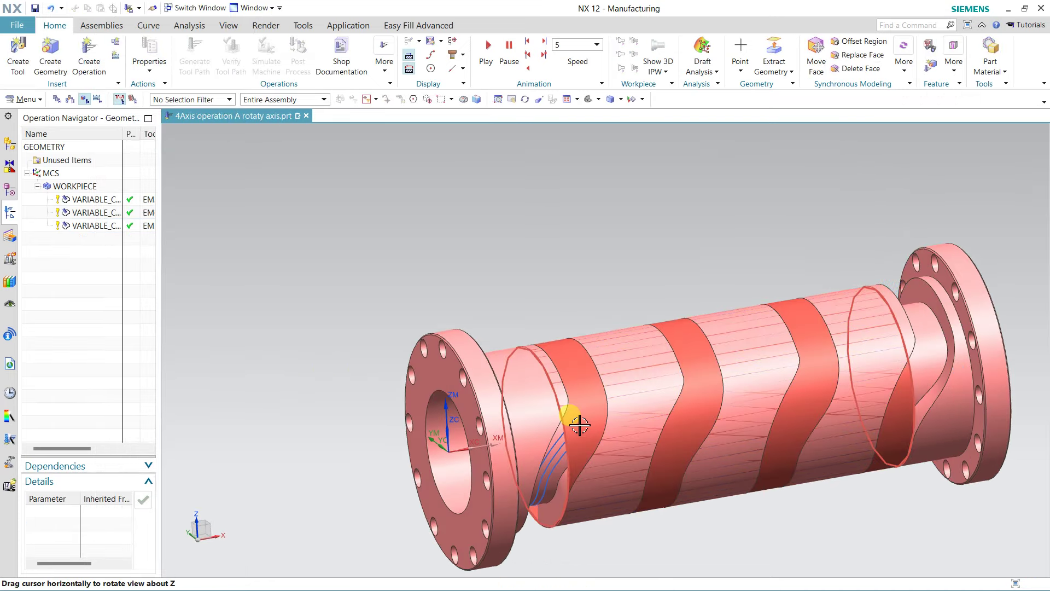
left_click(580, 425)
mouse_move(580, 439)
middle_mouse_down()
mouse_move(572, 298)
mouse_move(535, 266)
mouse_move(540, 306)
mouse_move(560, 317)
mouse_move(534, 321)
mouse_move(547, 340)
mouse_move(429, 293)
middle_mouse_up()
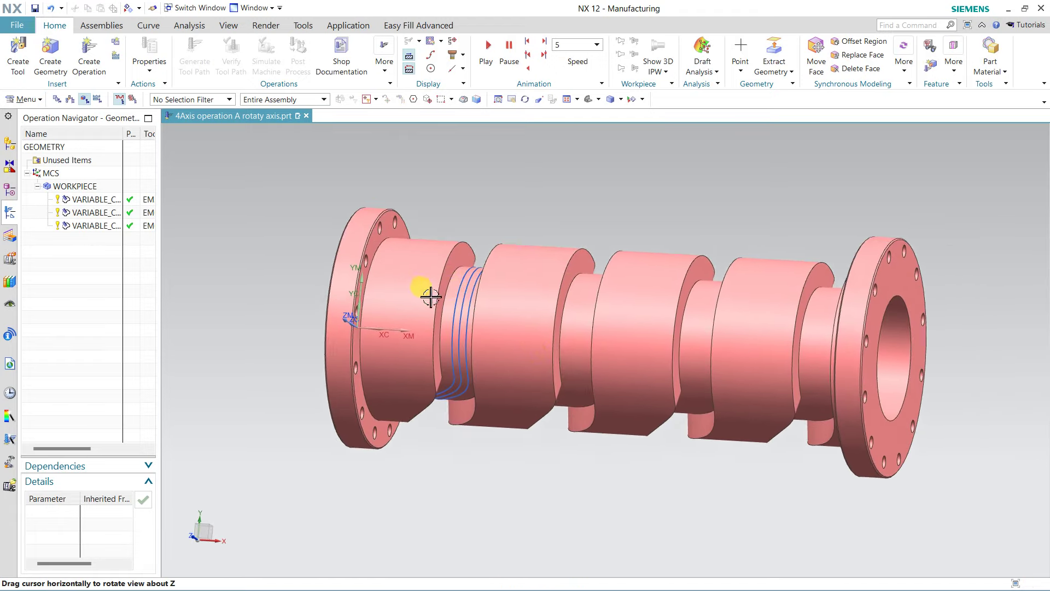
scroll(433, 175, "down", 2)
Step: Copy and paste VARIABLE_CONTOUR_COPY_COPY as a fourth operation under WORKPIECE
left_click(103, 228)
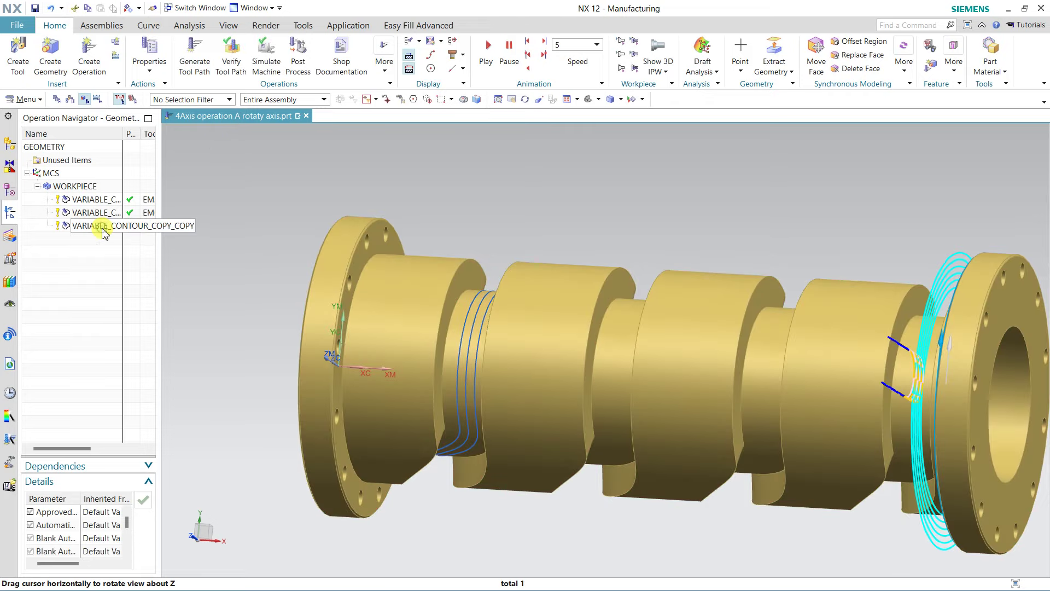
right_click(104, 232)
left_click(128, 262)
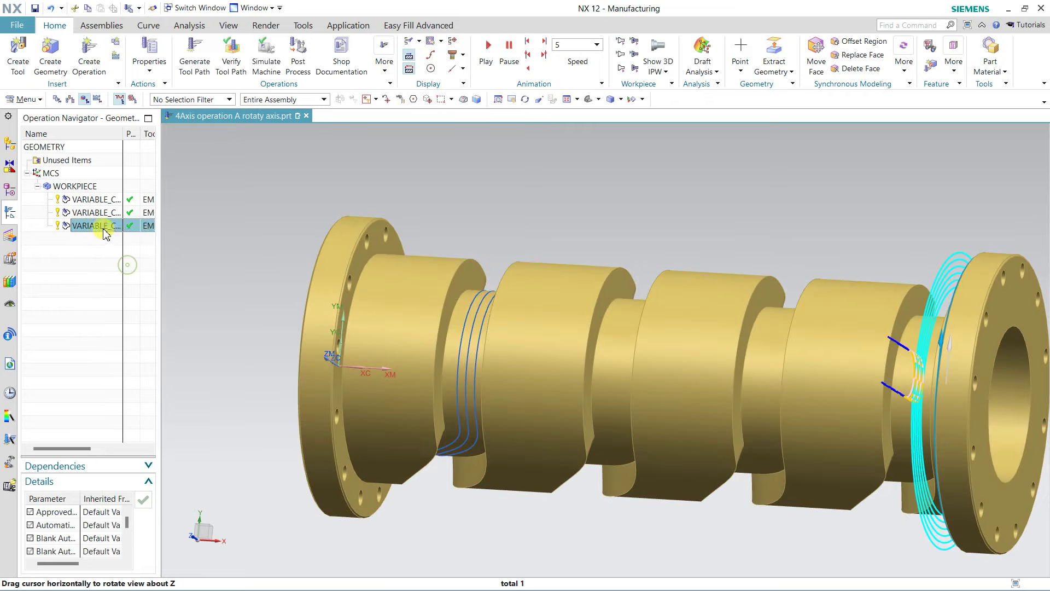
right_click(105, 231)
left_click(130, 275)
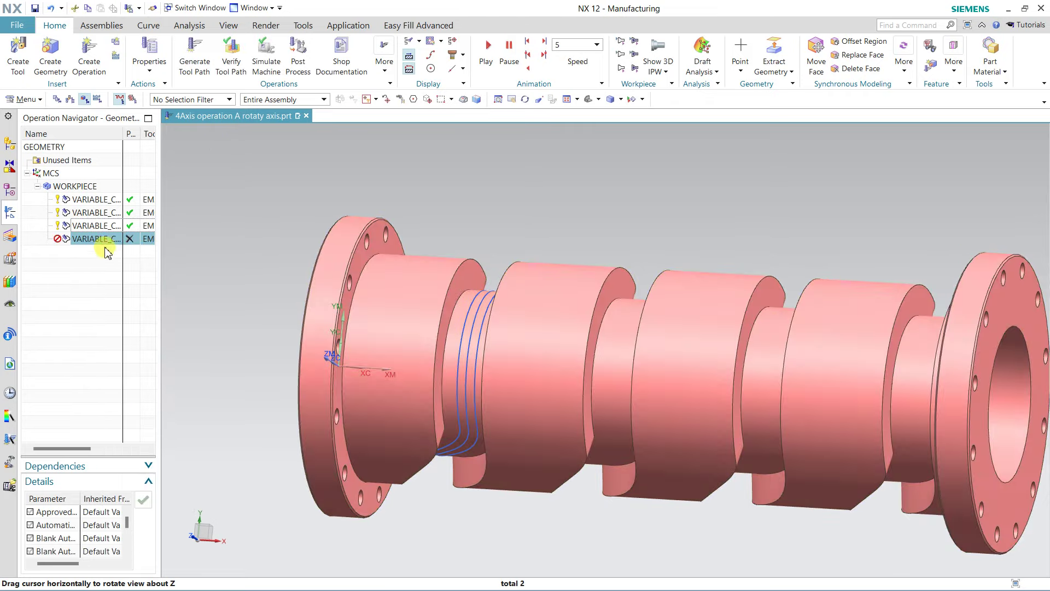
Step: Reassign the pasted operation's cut area to the groove face
double_click(105, 239)
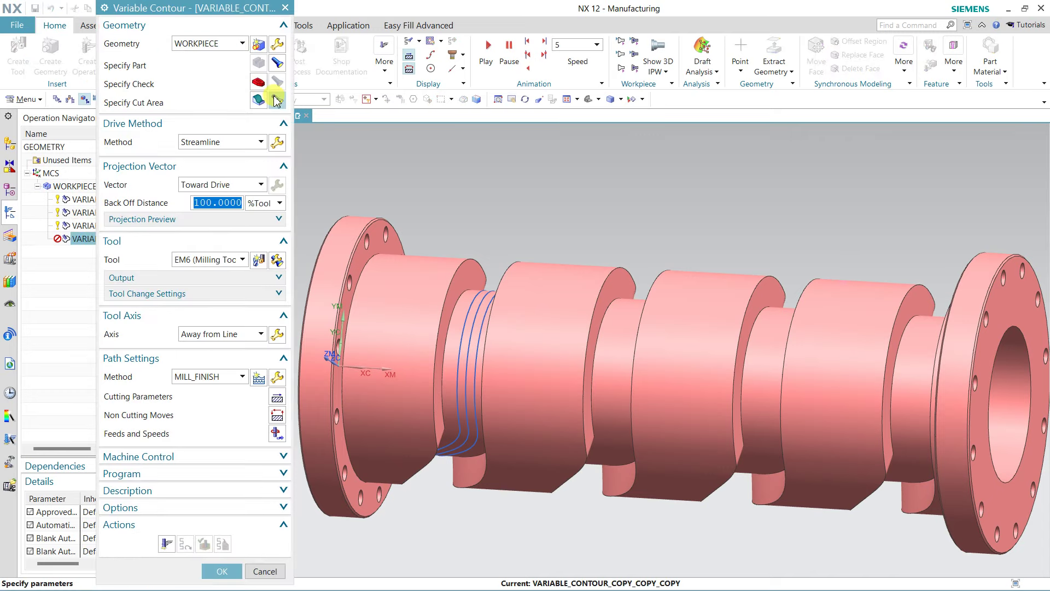
left_click(259, 100)
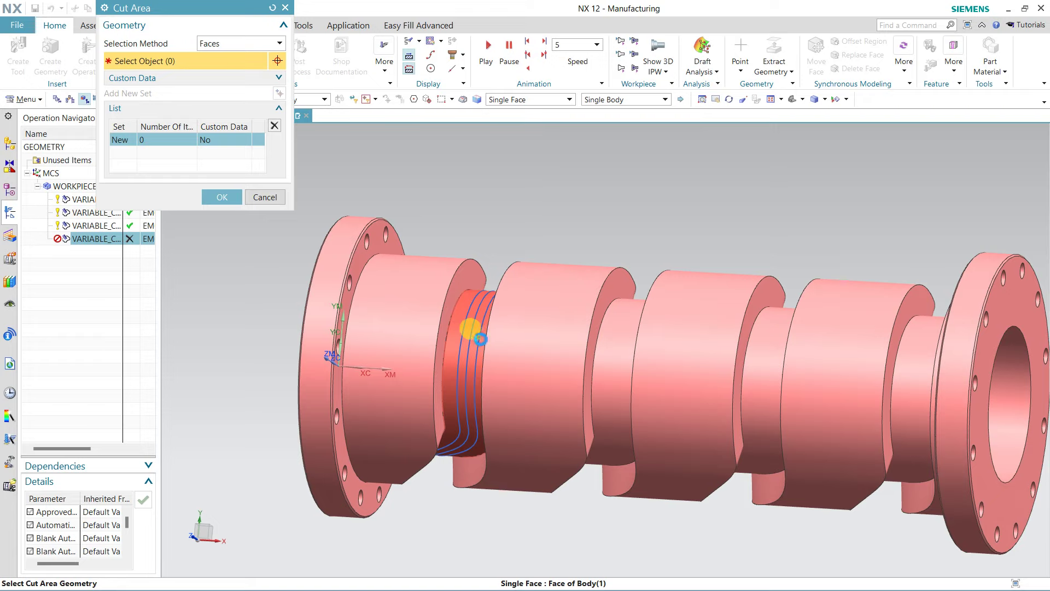
left_click(468, 328)
left_click(221, 181)
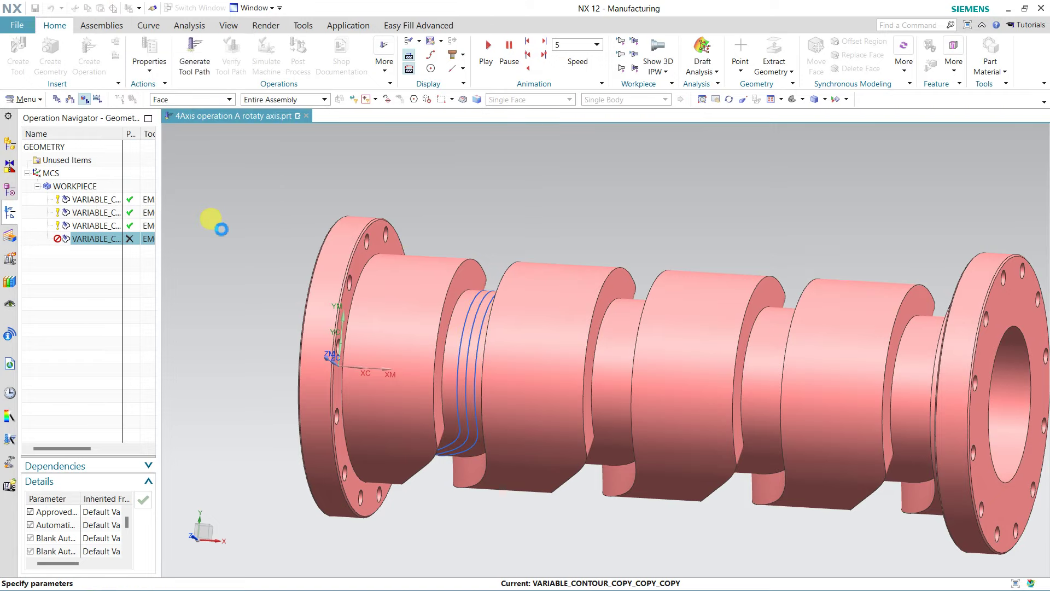
Step: Use a Curve/Point drive method with the next groove spline as drive curve
left_click(225, 142)
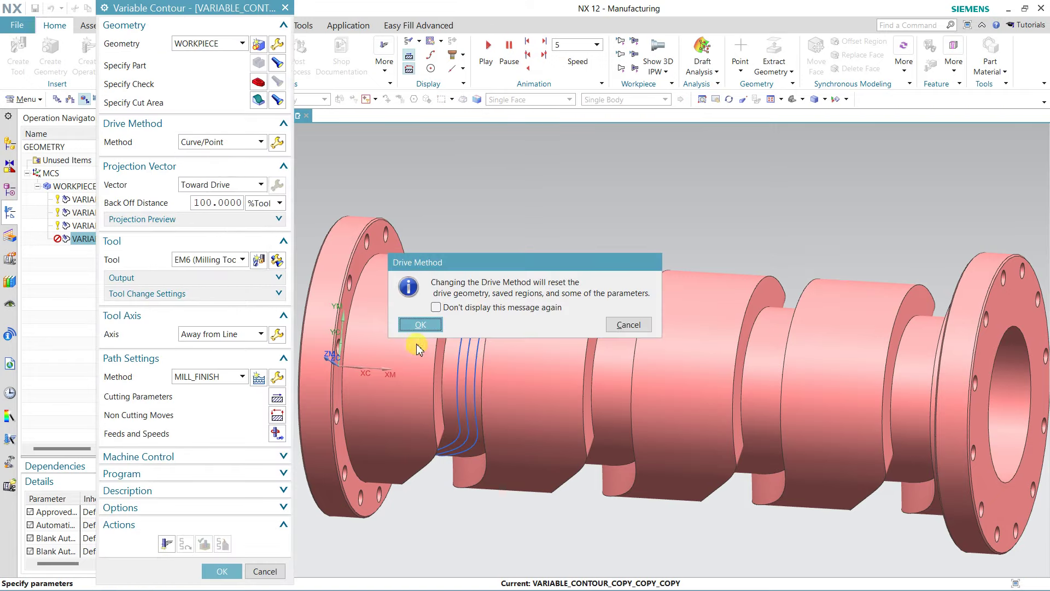
left_click(419, 327)
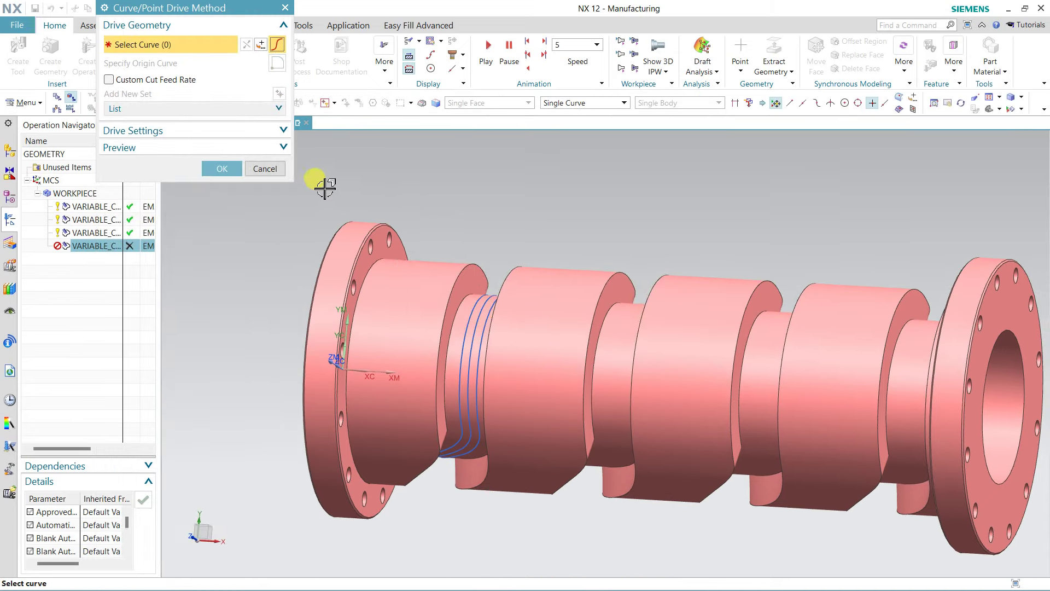
left_click(473, 311)
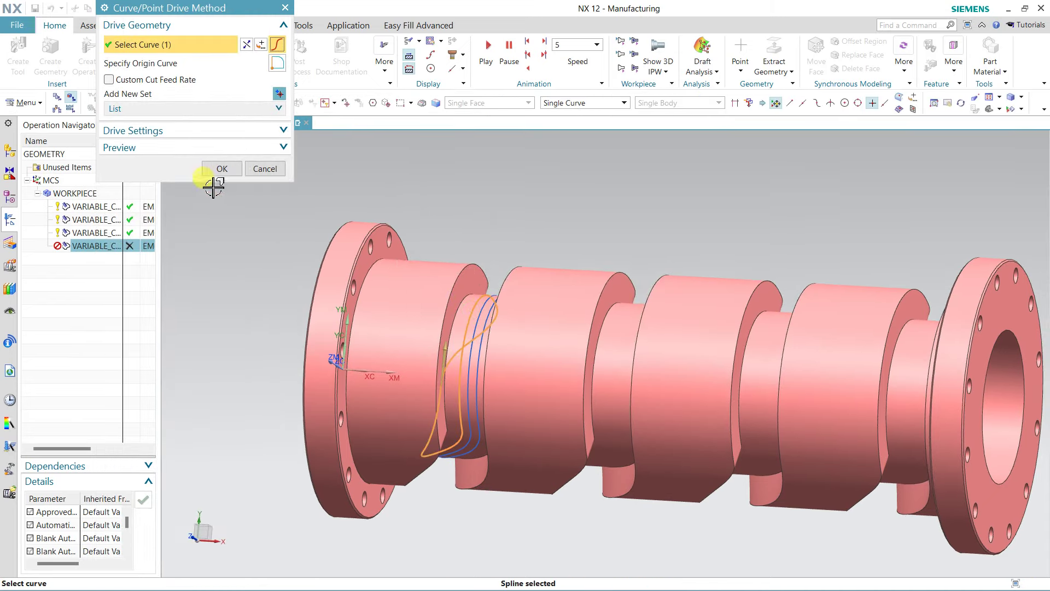
left_click(210, 168)
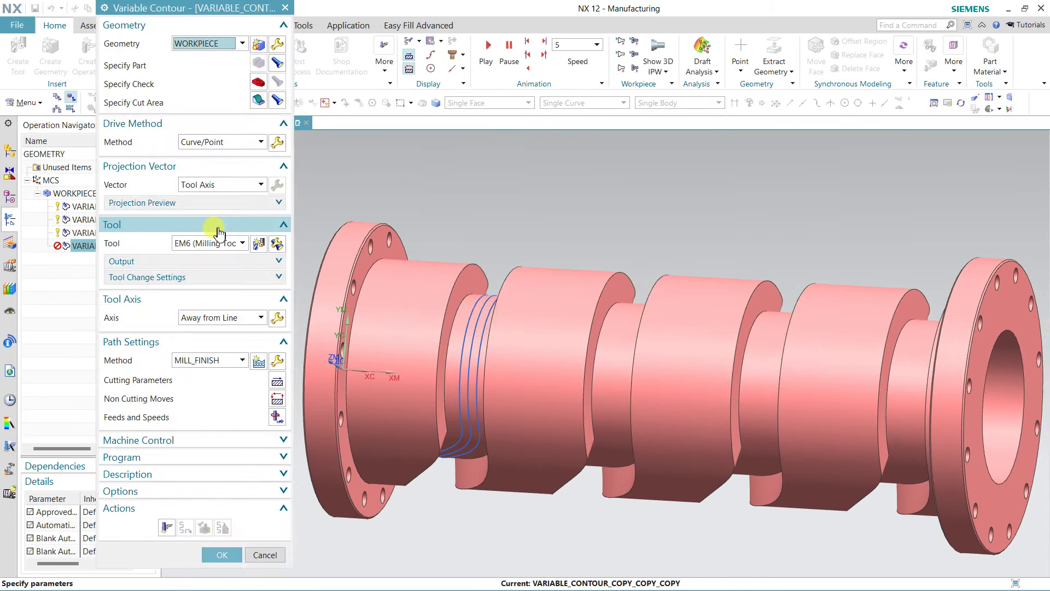
Step: Switch the tool to EM4 and enable multi-depth cuts with 4.0000 part stock offset, 1.0000 increment
left_click(212, 247)
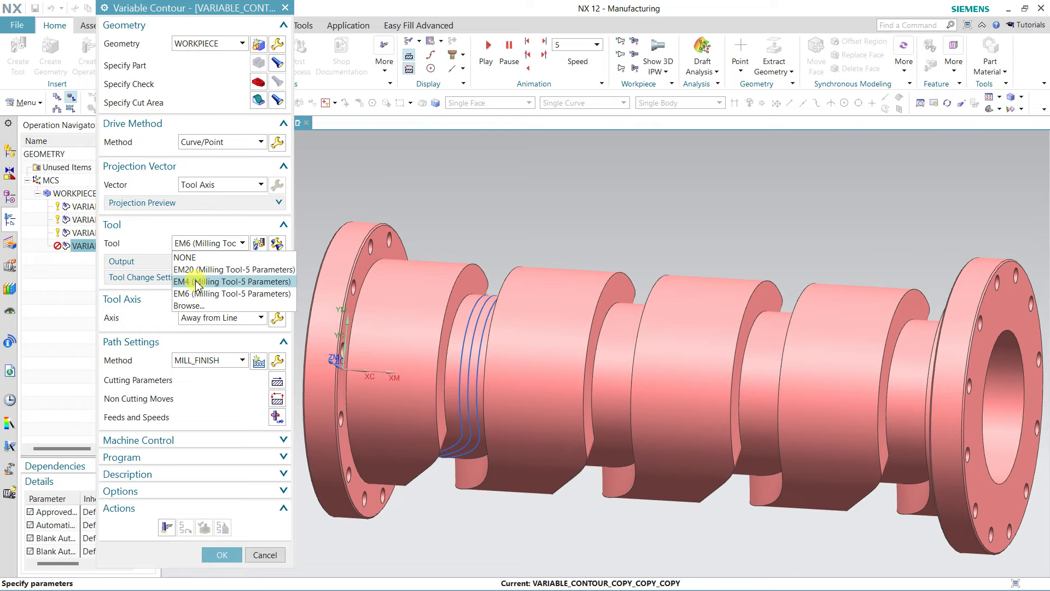
left_click(197, 277)
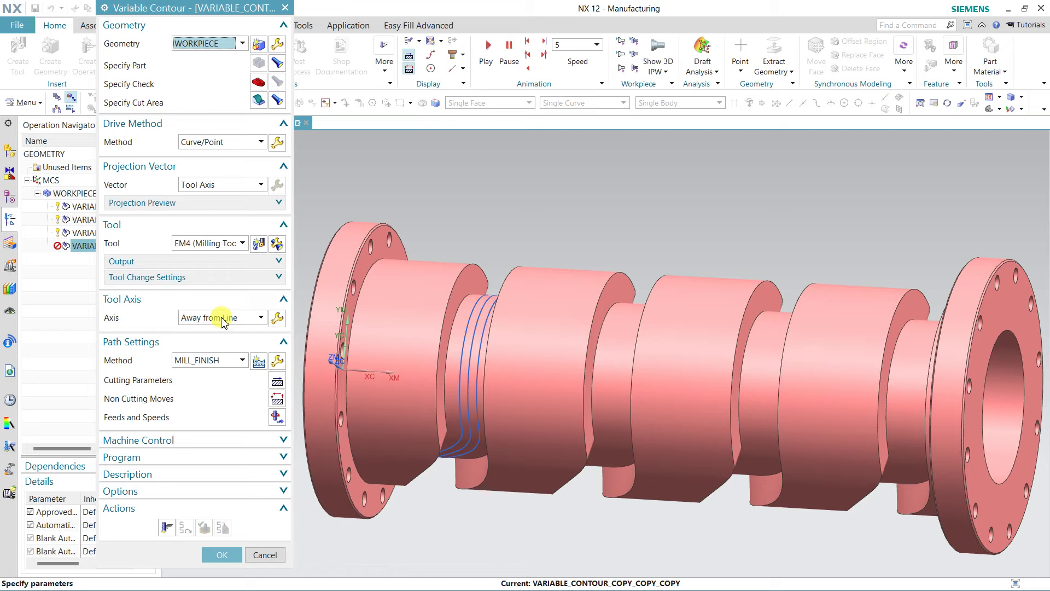
left_click(277, 382)
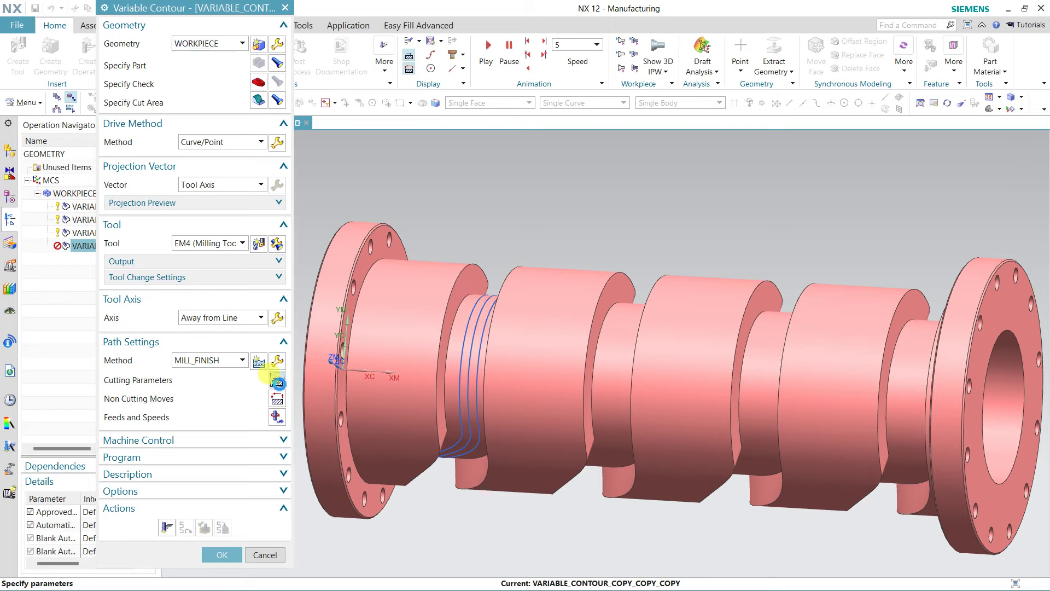
left_click(278, 381)
left_click(185, 48)
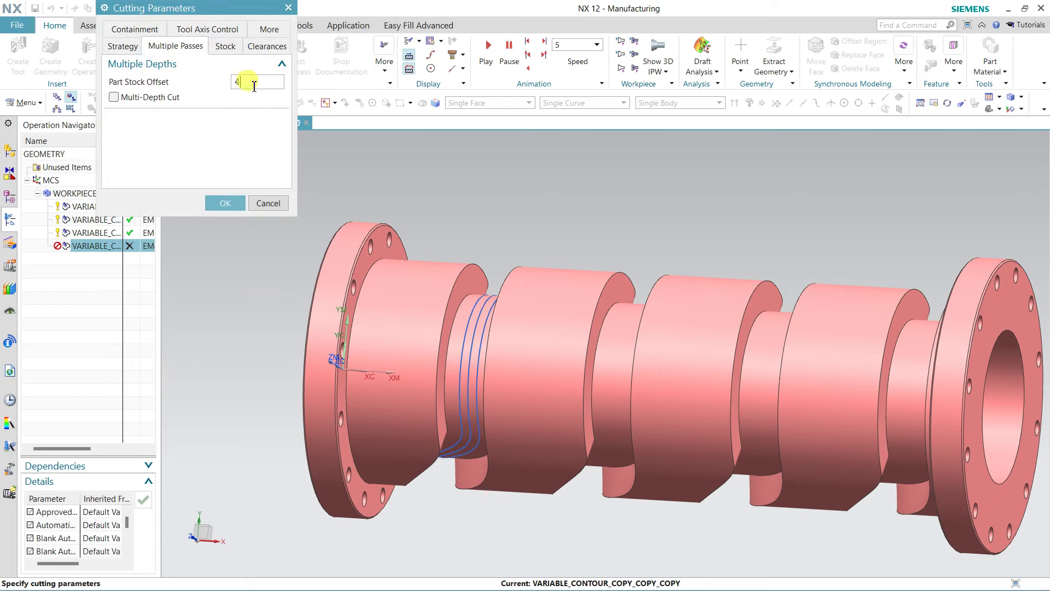
left_click(140, 98)
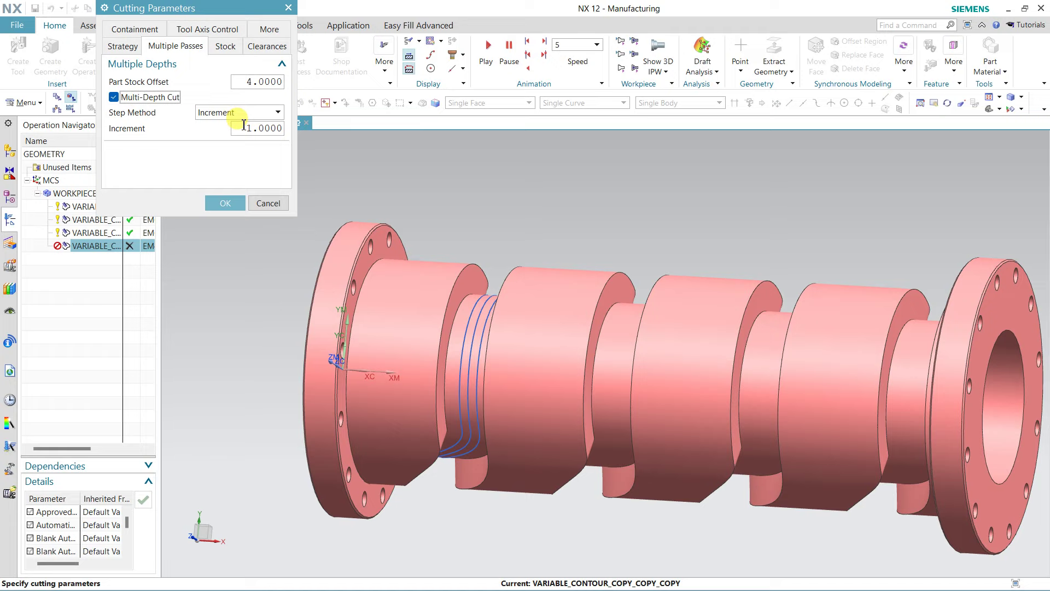
left_click(226, 201)
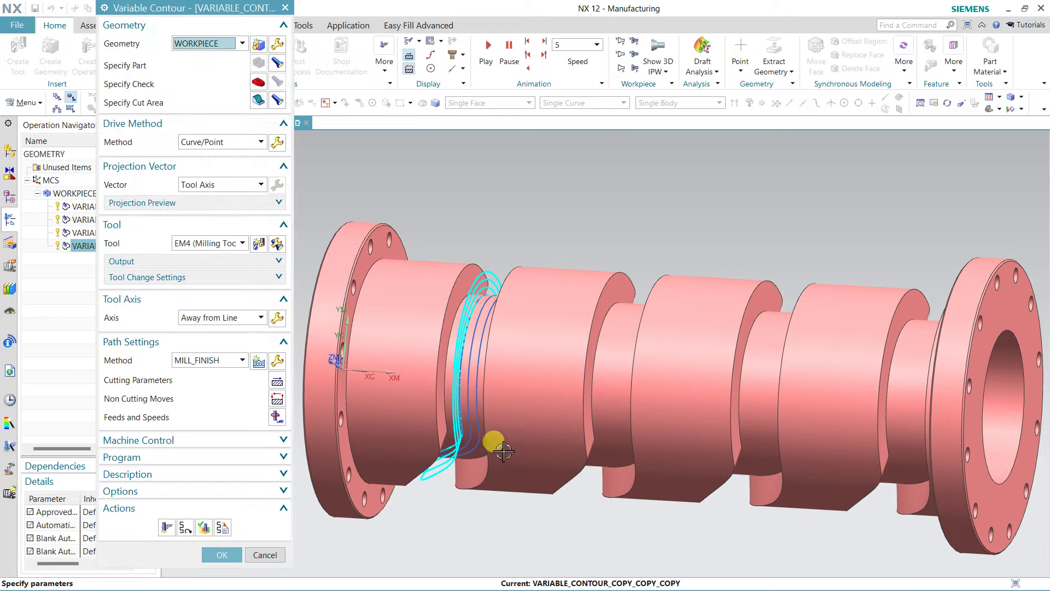
Step: Replay the groove toolpath, inspecting it from several angles, then accept the operation
mouse_move(503, 451)
middle_mouse_down()
mouse_move(521, 347)
mouse_move(500, 284)
mouse_move(476, 328)
middle_mouse_up()
left_click(204, 528)
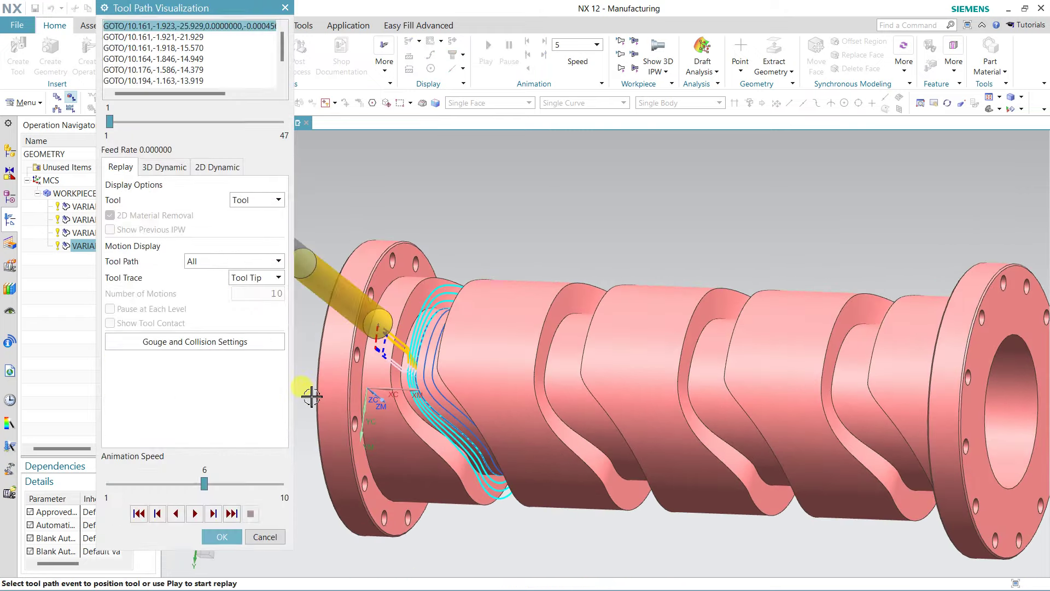
mouse_move(453, 364)
middle_mouse_down()
mouse_move(469, 332)
mouse_move(530, 274)
mouse_move(459, 305)
middle_mouse_up()
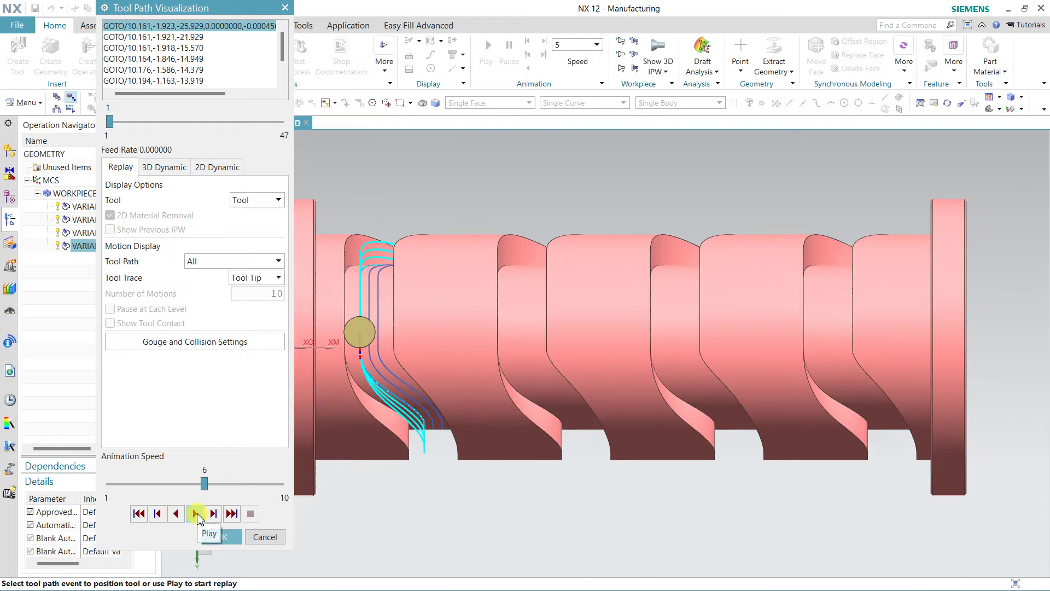
left_click(196, 514)
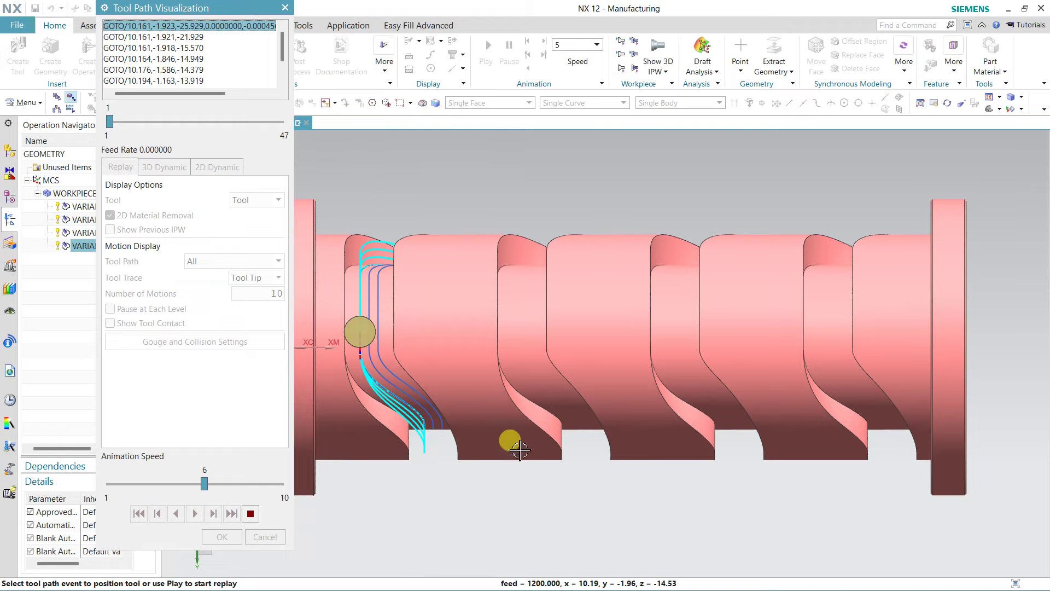
mouse_move(520, 450)
middle_mouse_down()
mouse_move(527, 399)
mouse_move(500, 357)
mouse_move(525, 329)
mouse_move(527, 291)
mouse_move(497, 251)
mouse_move(491, 280)
middle_mouse_up()
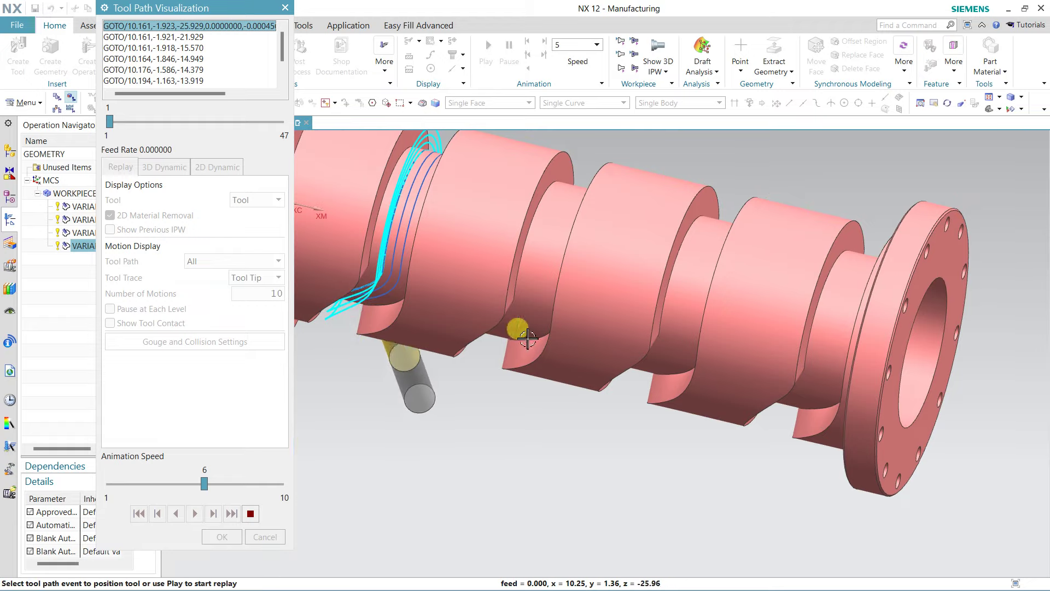
mouse_move(528, 339)
middle_mouse_down()
mouse_move(498, 410)
mouse_move(519, 401)
mouse_move(511, 375)
mouse_move(553, 398)
middle_mouse_up()
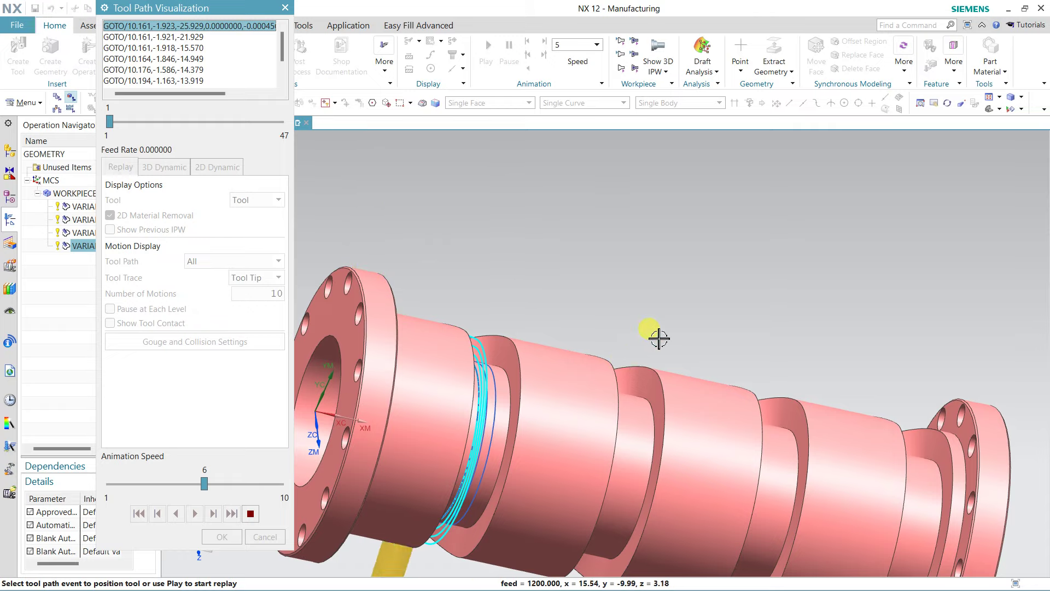
mouse_move(621, 328)
middle_mouse_down()
mouse_move(591, 330)
mouse_move(593, 363)
mouse_move(579, 391)
middle_mouse_up()
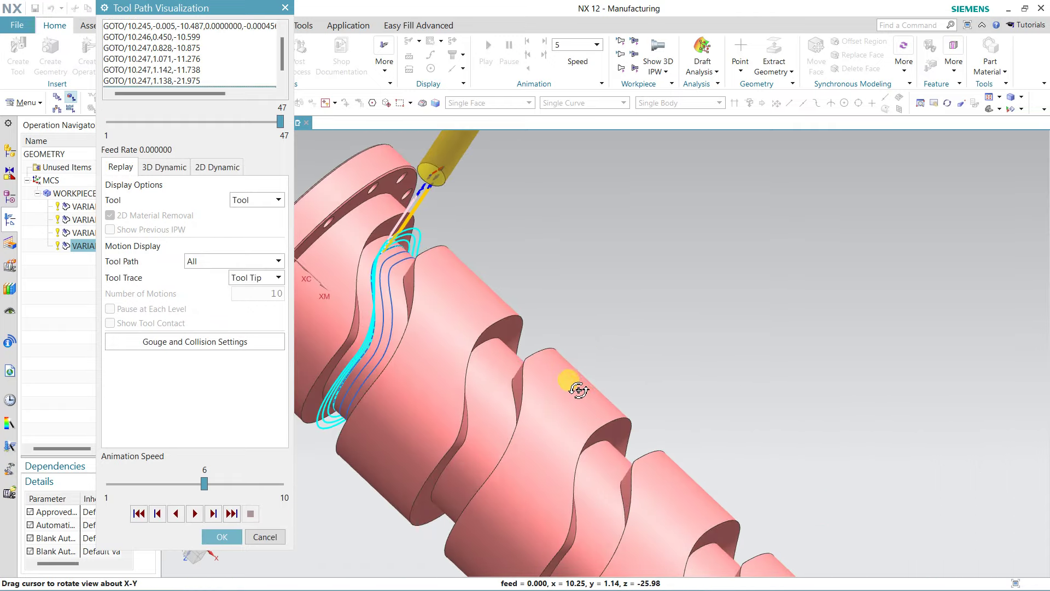
left_click(256, 533)
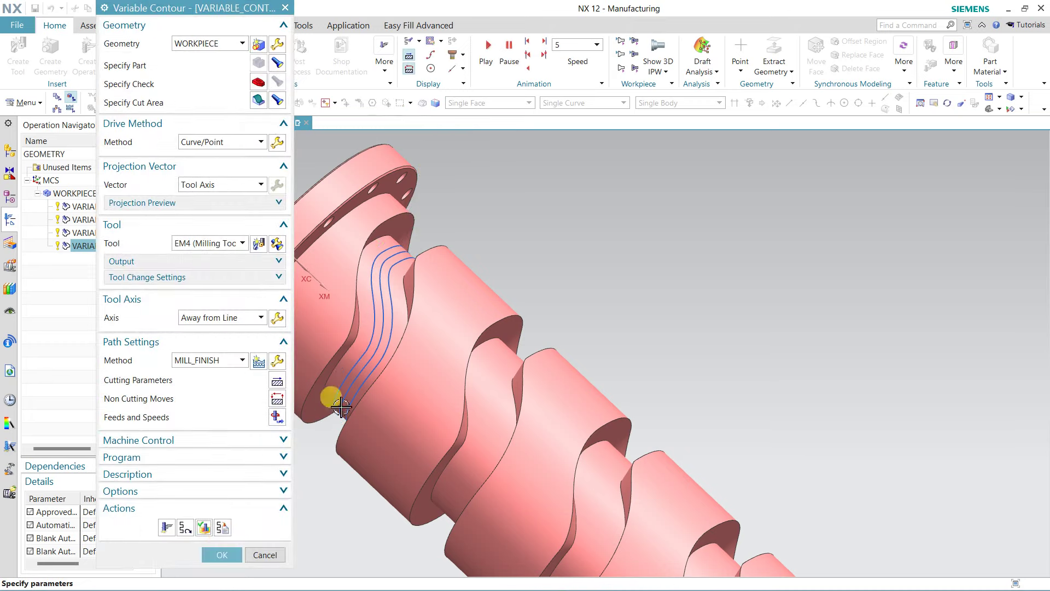
left_click(219, 555)
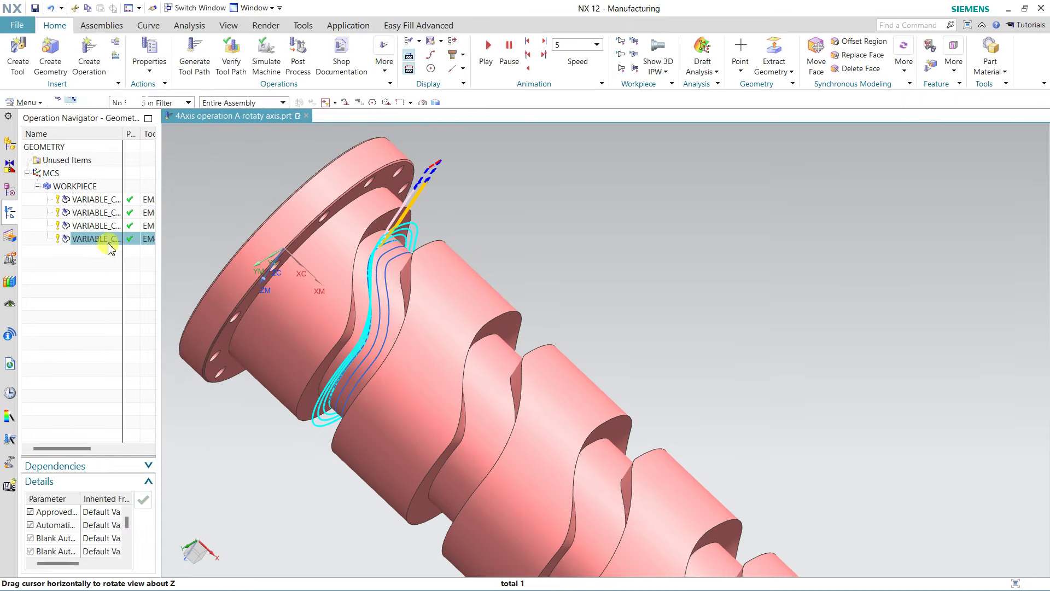
Step: Copy and paste the last groove operation and open the copy for editing
right_click(105, 239)
left_click(128, 270)
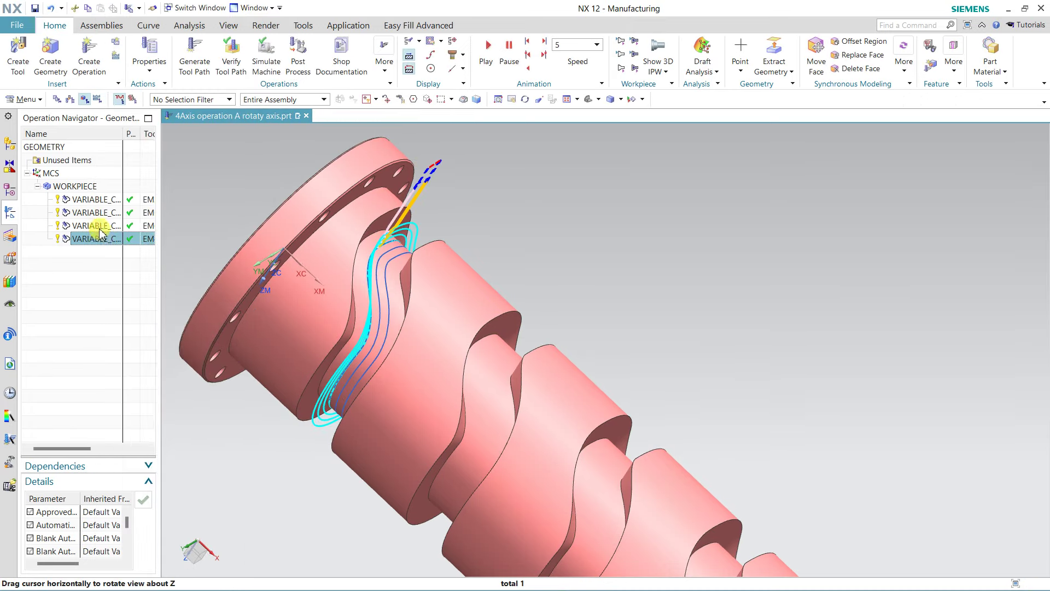
right_click(101, 241)
left_click(118, 290)
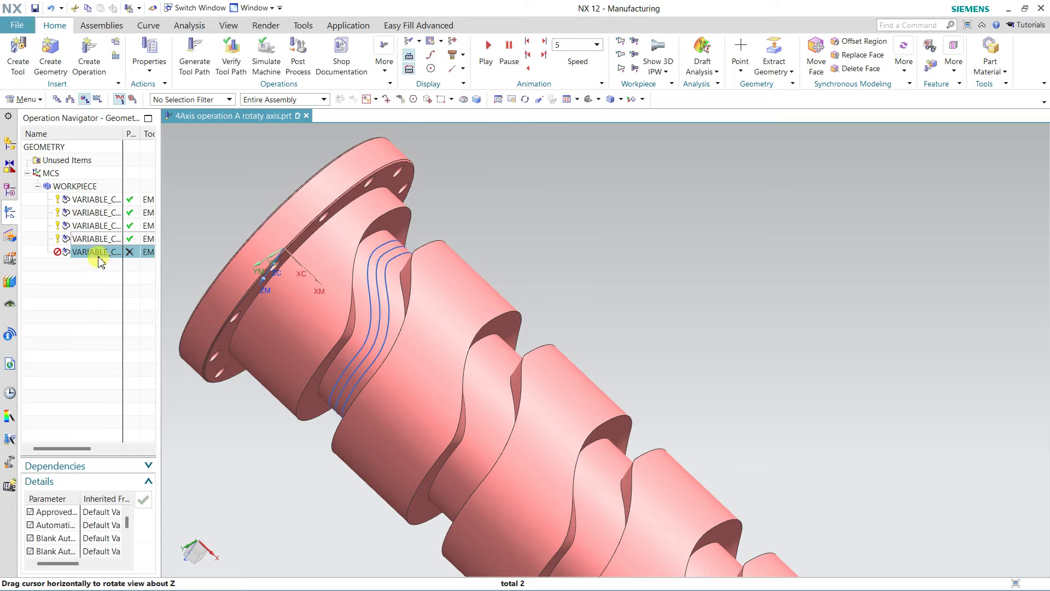
double_click(99, 255)
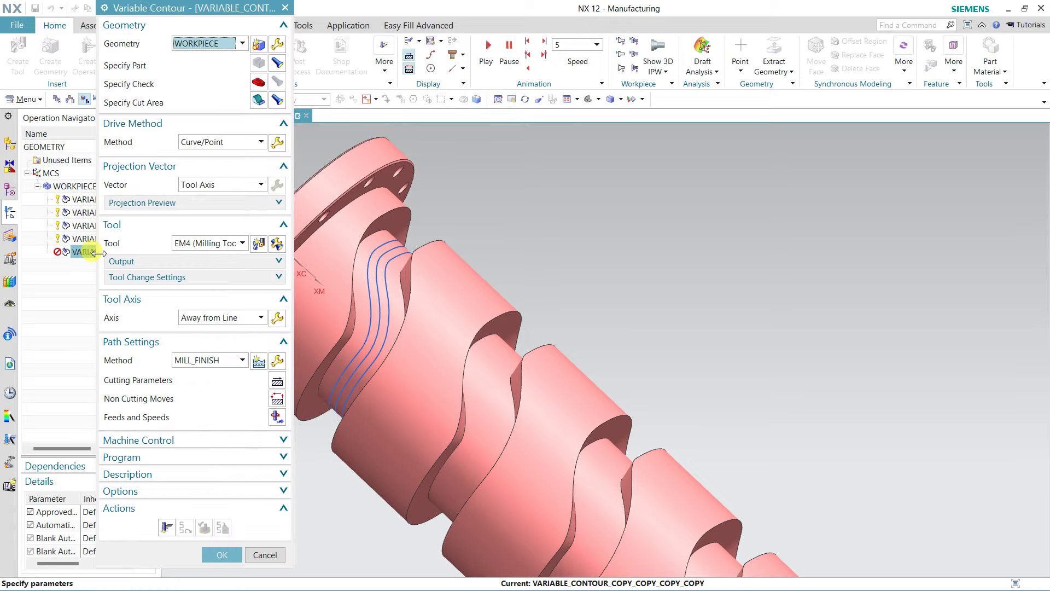
Step: Replace the copy's drive curve with the next groove curve and accept the operation
left_click(260, 100)
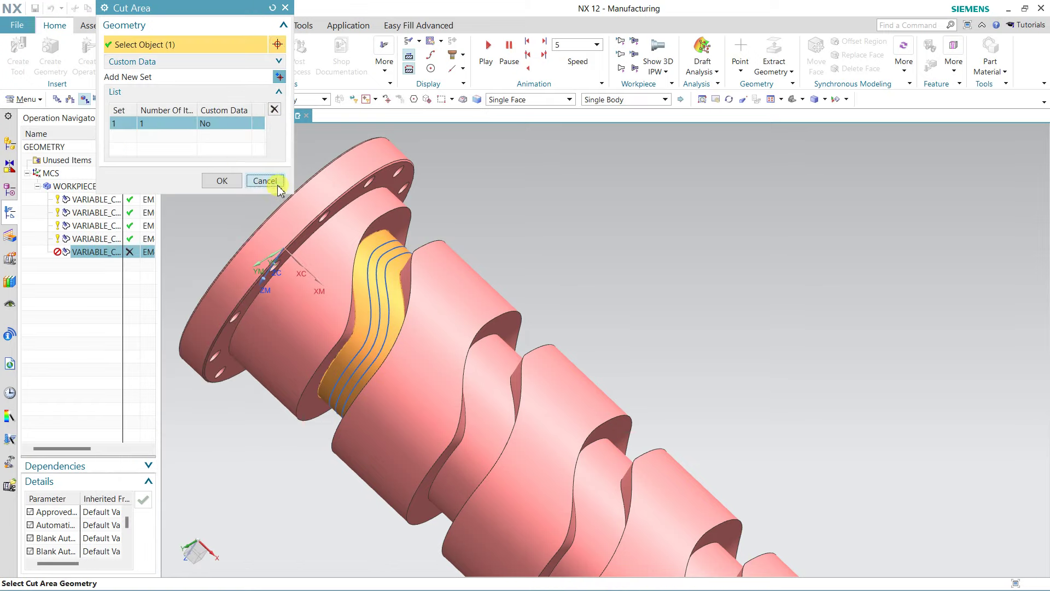
left_click(278, 186)
left_click(276, 143)
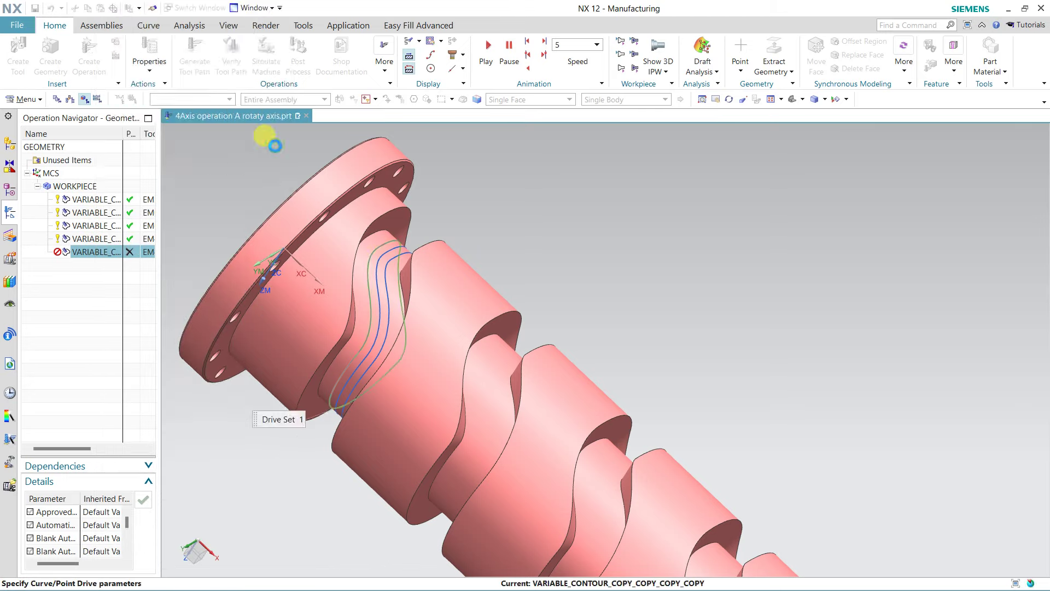
left_click(229, 110)
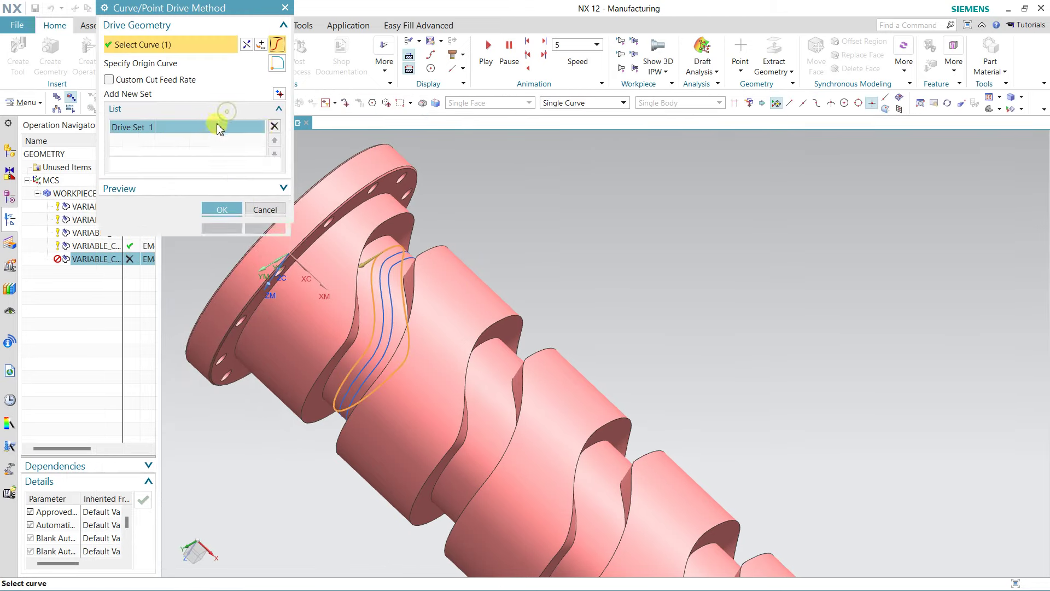
left_click(274, 126)
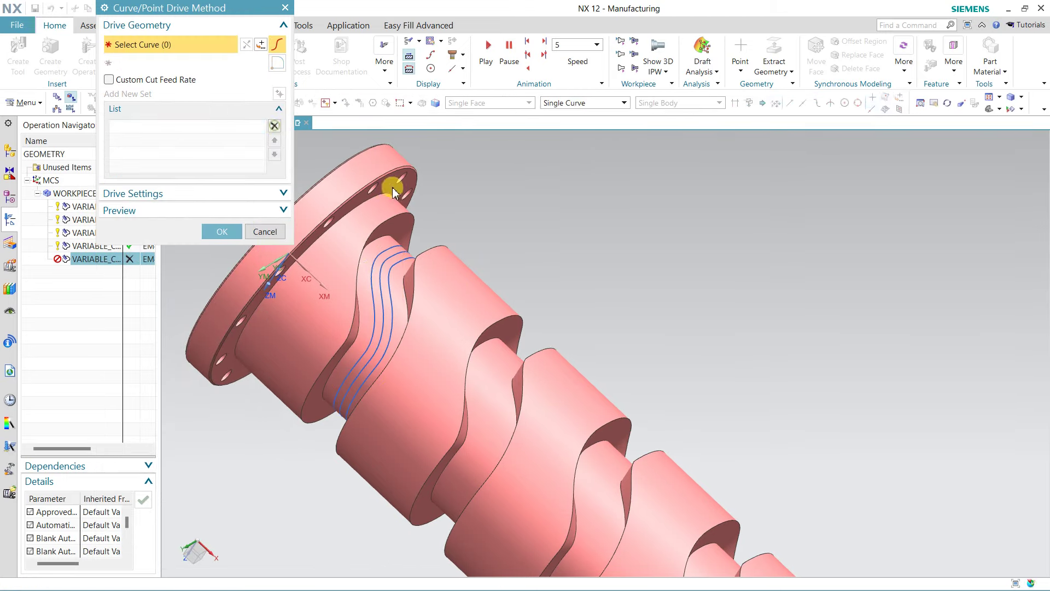
left_click(382, 272)
left_click(217, 231)
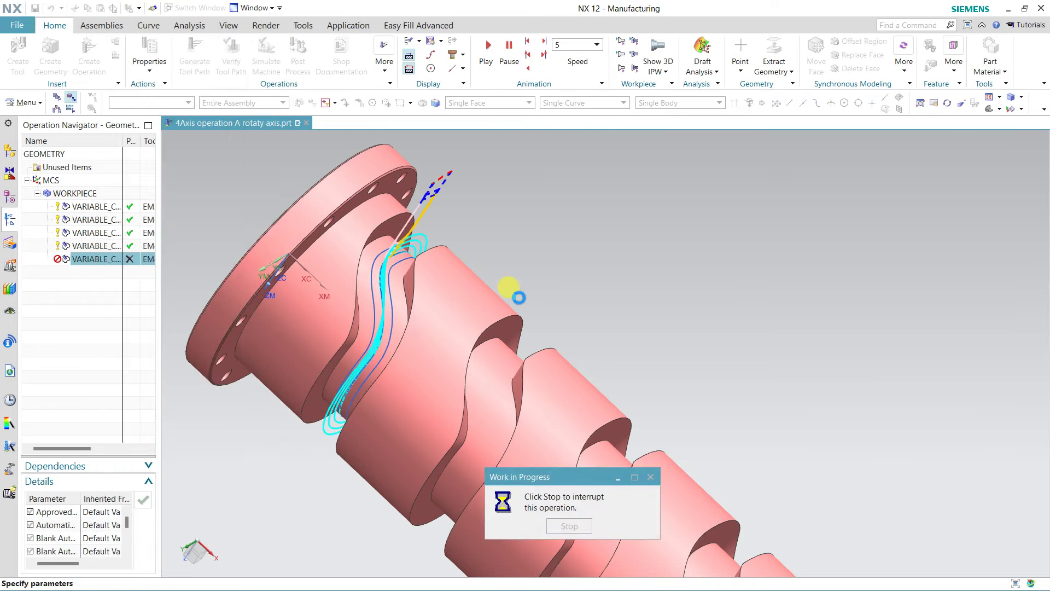
middle_click_drag(546, 298, 555, 268)
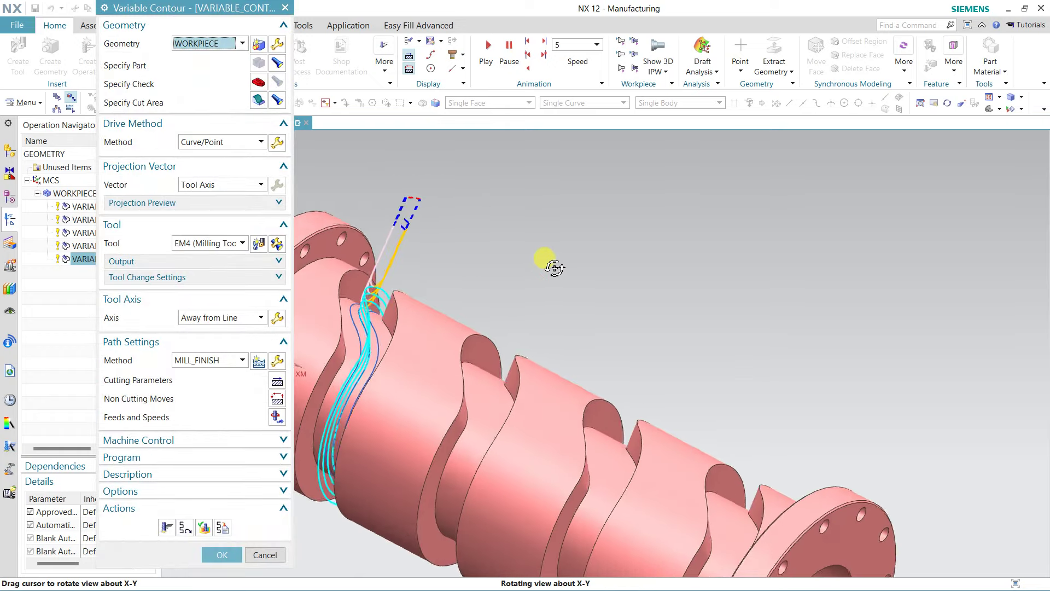
left_click(222, 555)
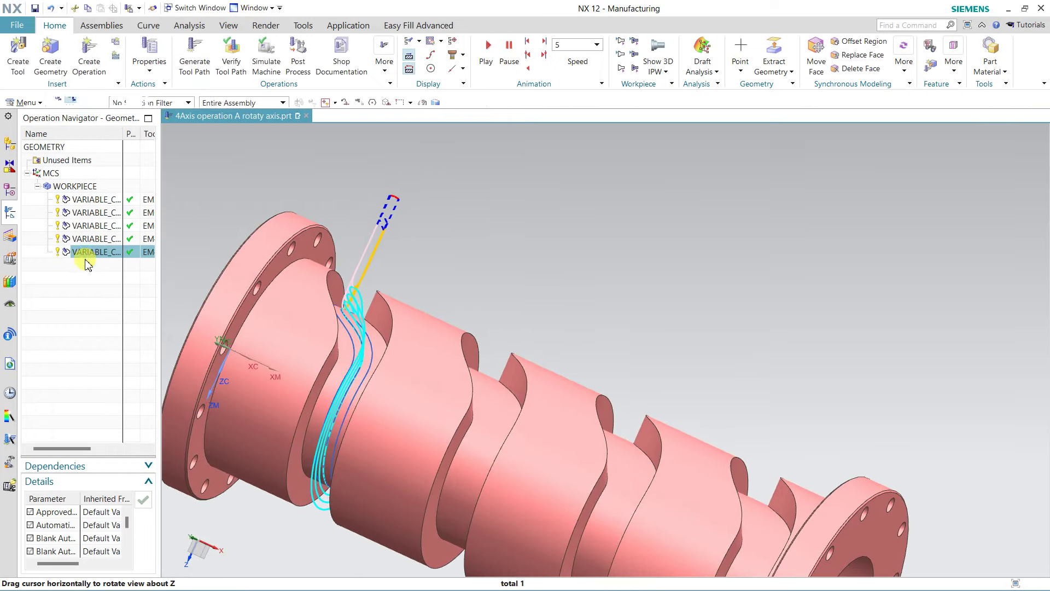
Step: Paste another groove operation copy, drive it with the next groove spline, and accept it
right_click(87, 256)
left_click(111, 300)
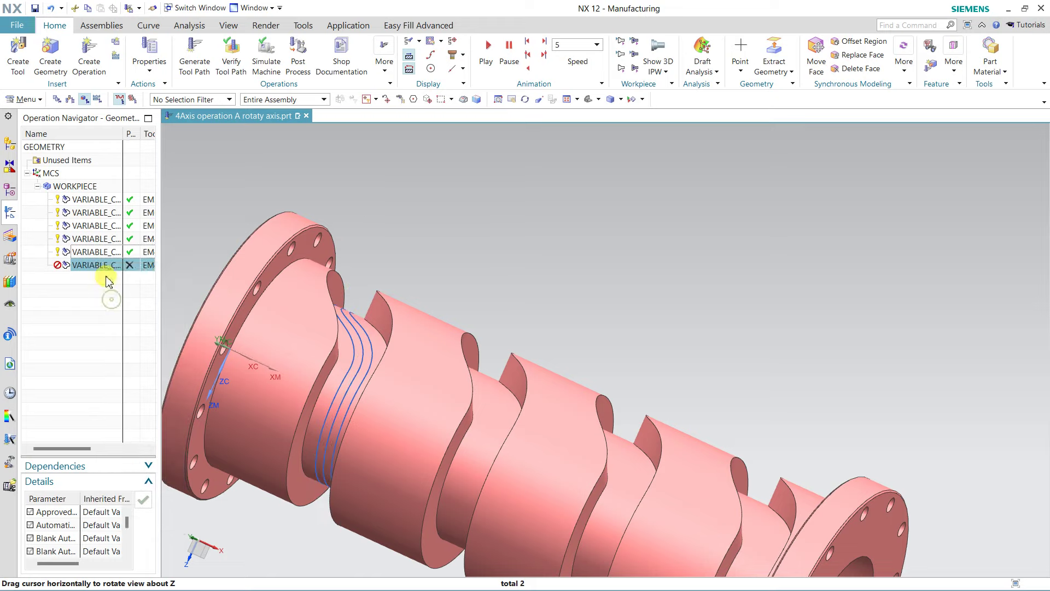
double_click(106, 271)
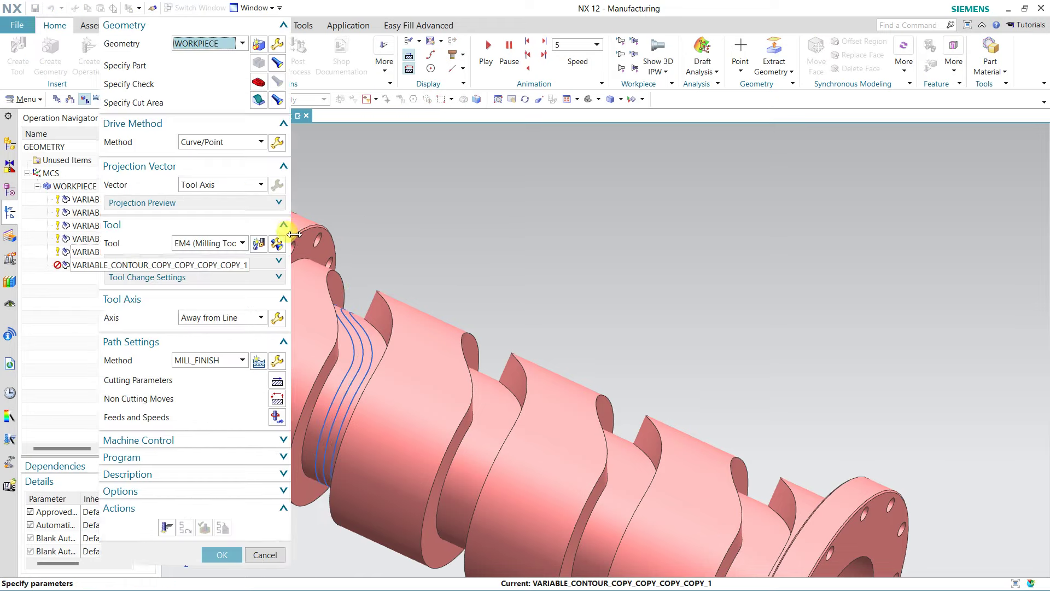
left_click(277, 144)
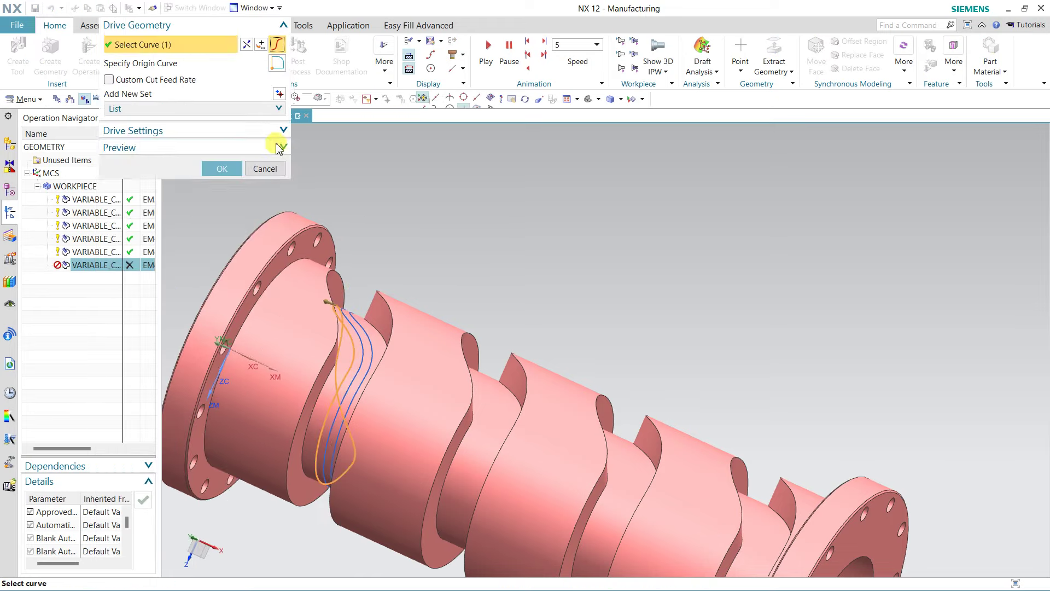
left_click(268, 109)
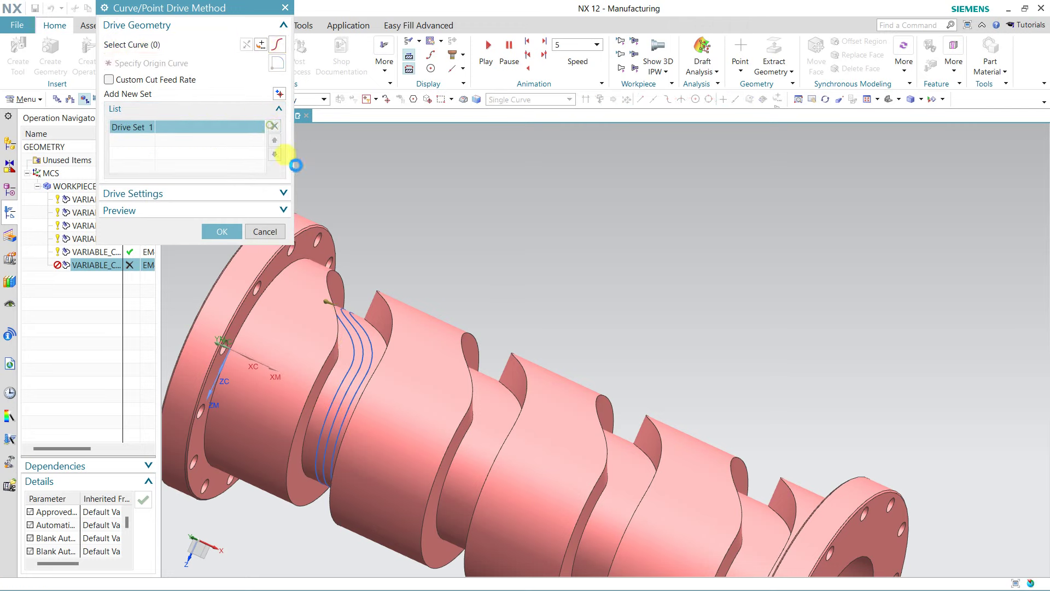
left_click(366, 327)
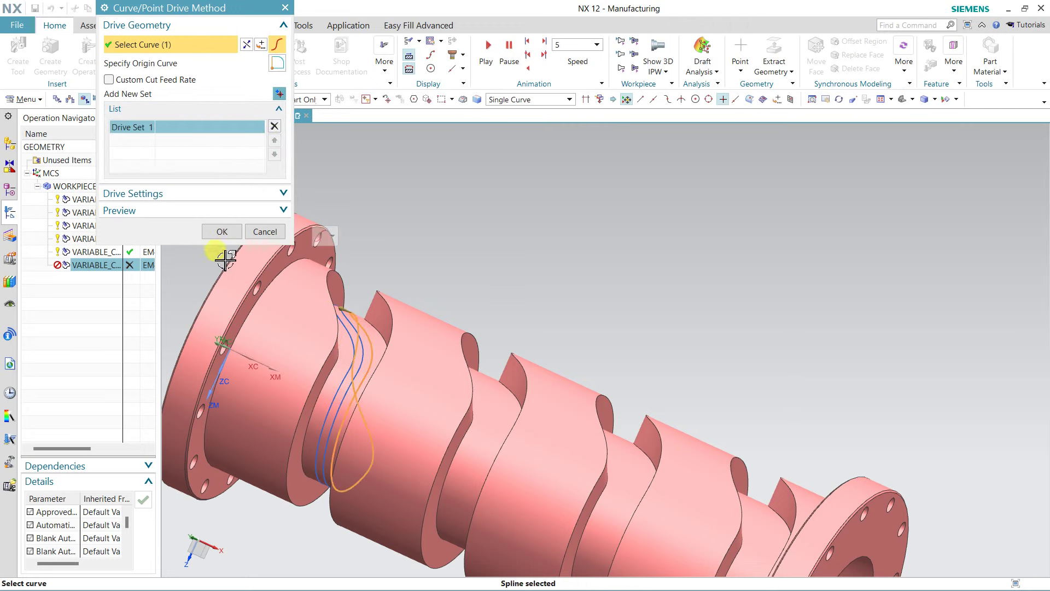
left_click(219, 232)
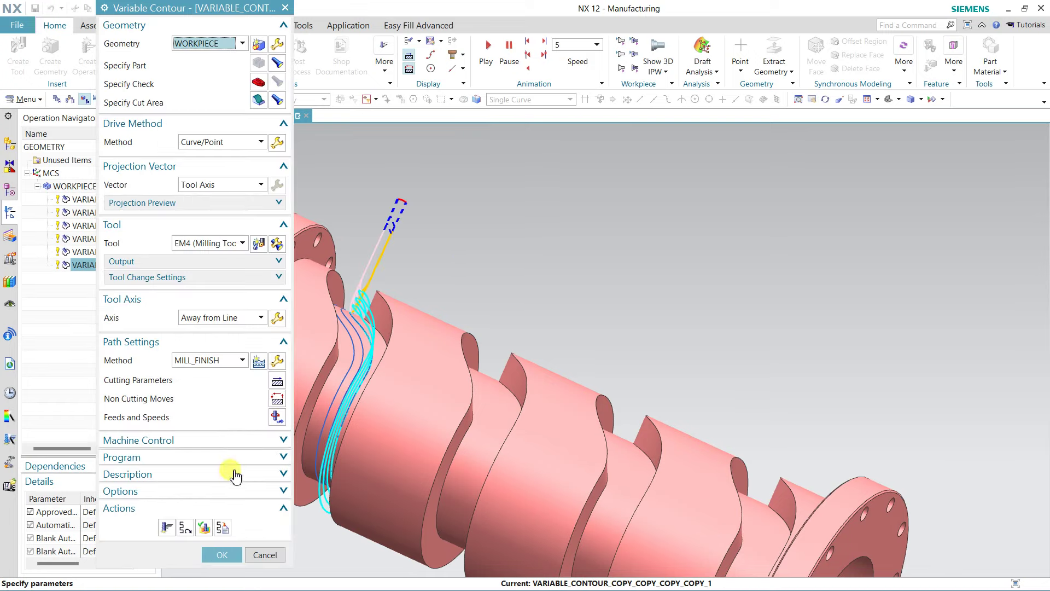
left_click(213, 550)
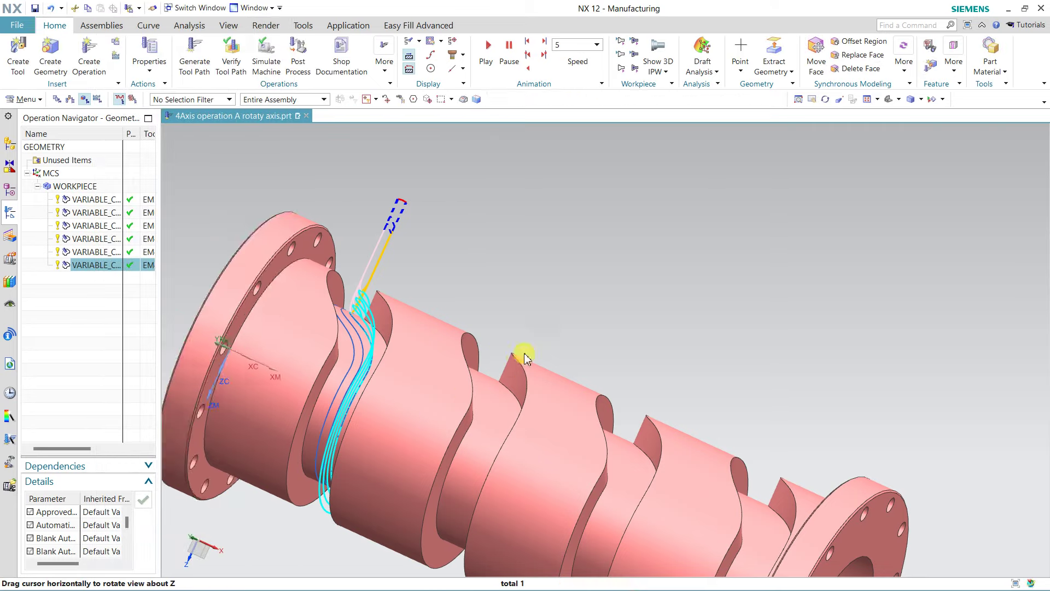
mouse_move(607, 287)
middle_mouse_down()
mouse_move(602, 318)
mouse_move(610, 289)
mouse_move(621, 305)
middle_mouse_up()
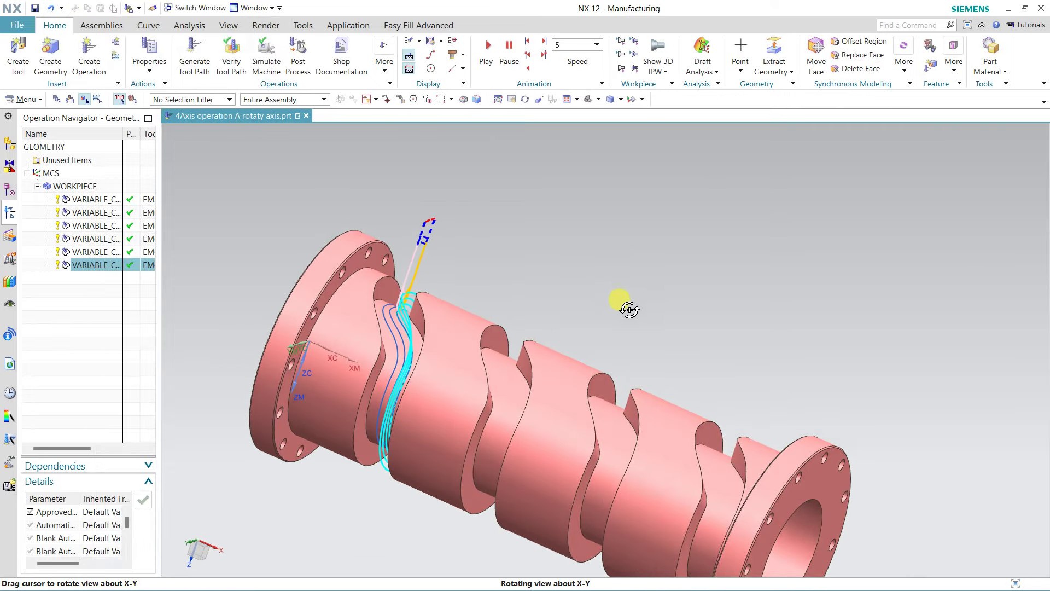
left_click(102, 240)
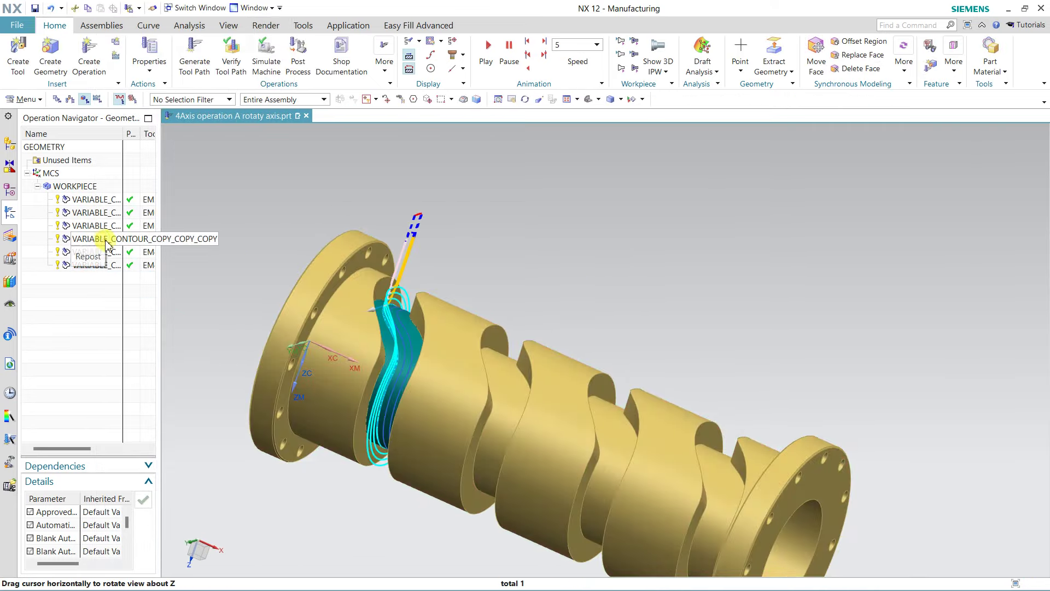
left_click(108, 264, "shift")
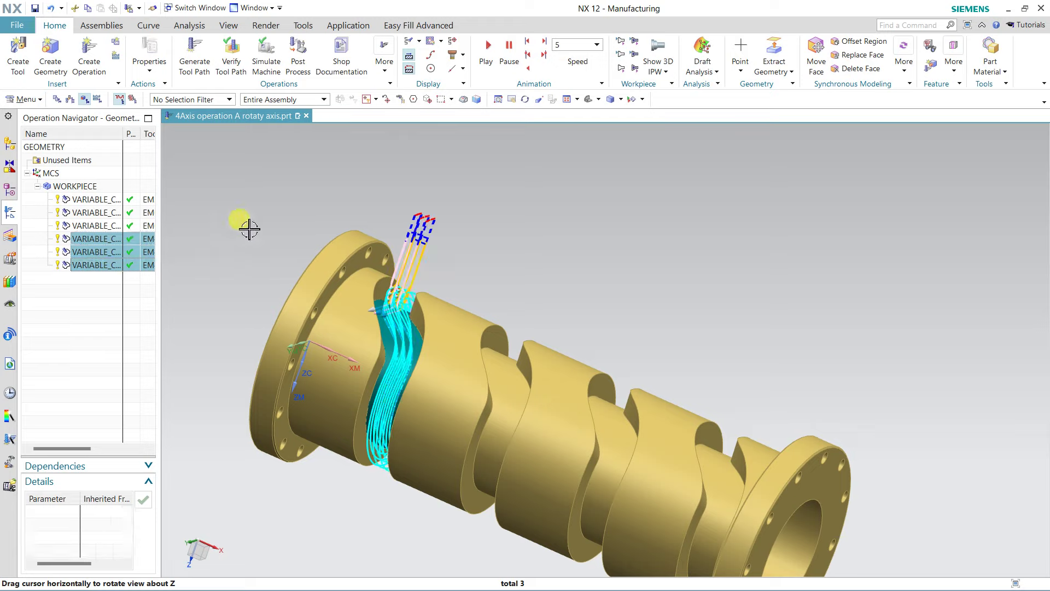
left_click(231, 55)
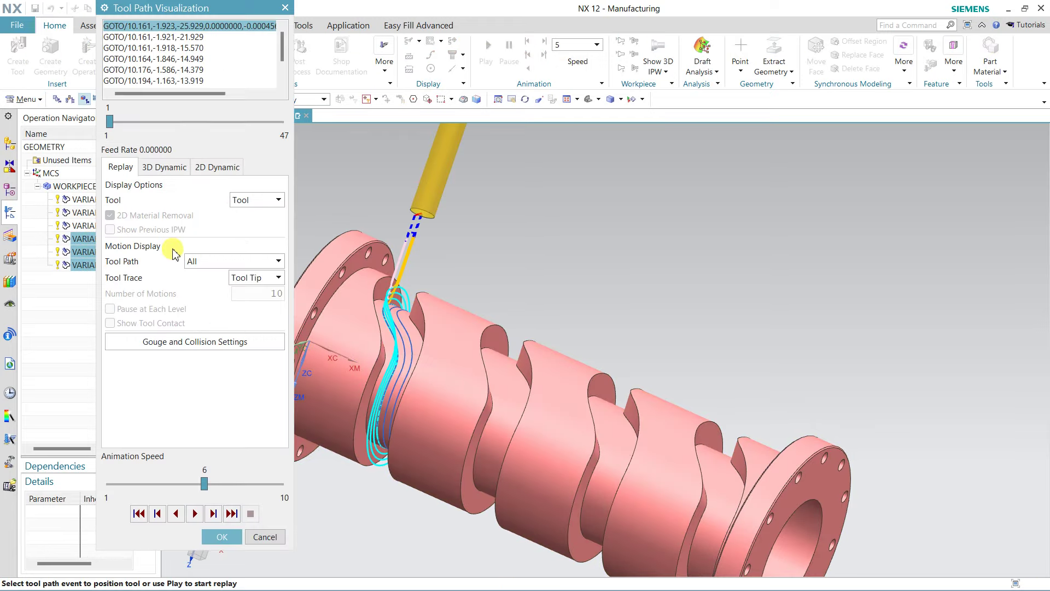
left_click(161, 167)
middle_click_drag(499, 305, 361, 420)
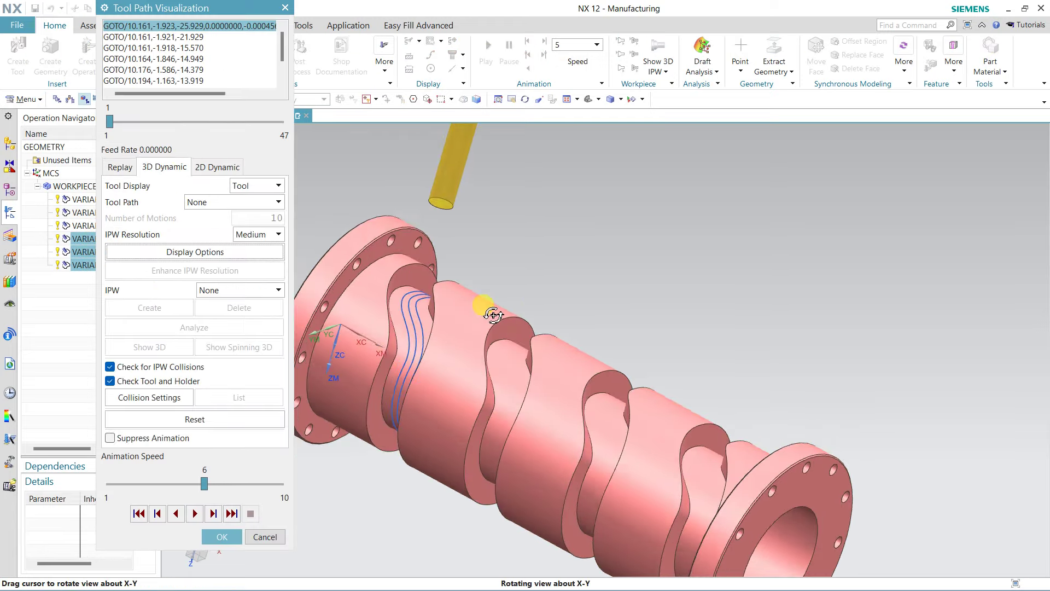
scroll(361, 420, "up", 2)
left_click(194, 514)
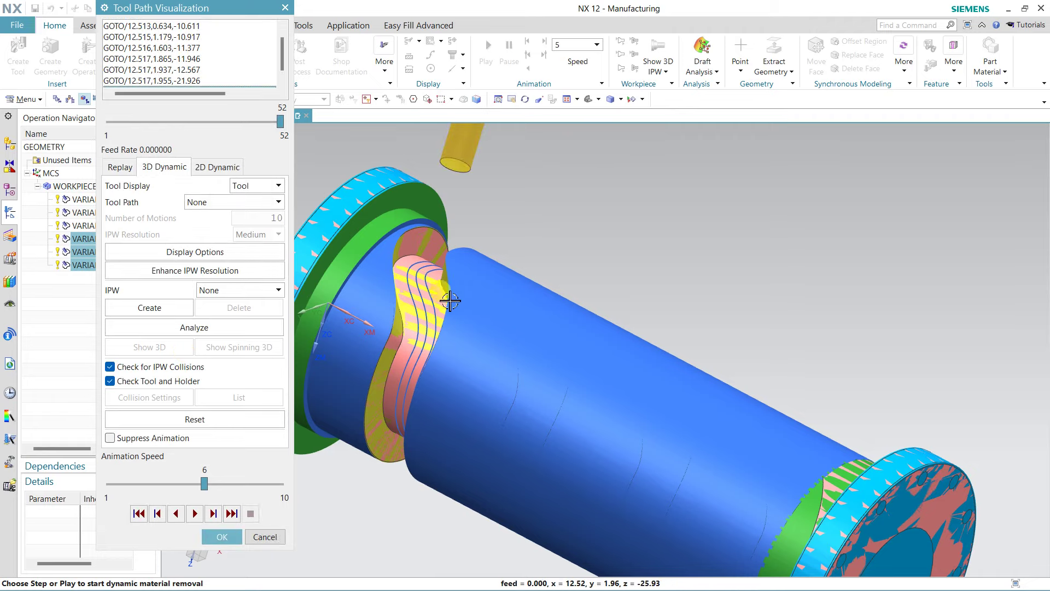
mouse_move(450, 301)
middle_mouse_down()
mouse_move(556, 272)
mouse_move(509, 284)
mouse_move(534, 300)
mouse_move(515, 237)
middle_mouse_up()
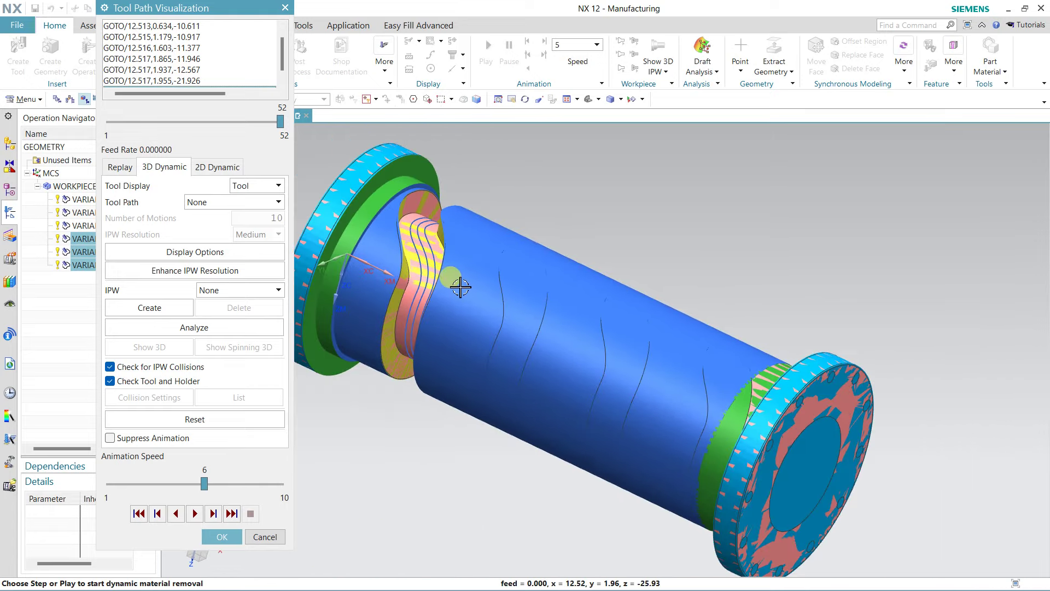
left_click(219, 537)
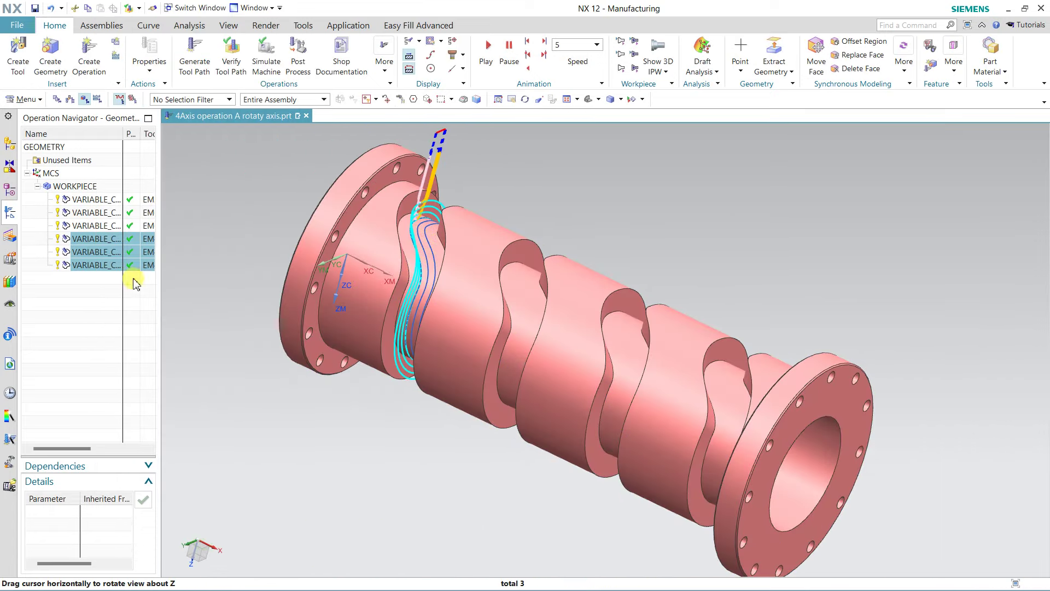
Step: Translate the first groove operation by Delta XC 19.5 into 3 instances
left_click(86, 245)
right_click(87, 245)
mouse_move(115, 411)
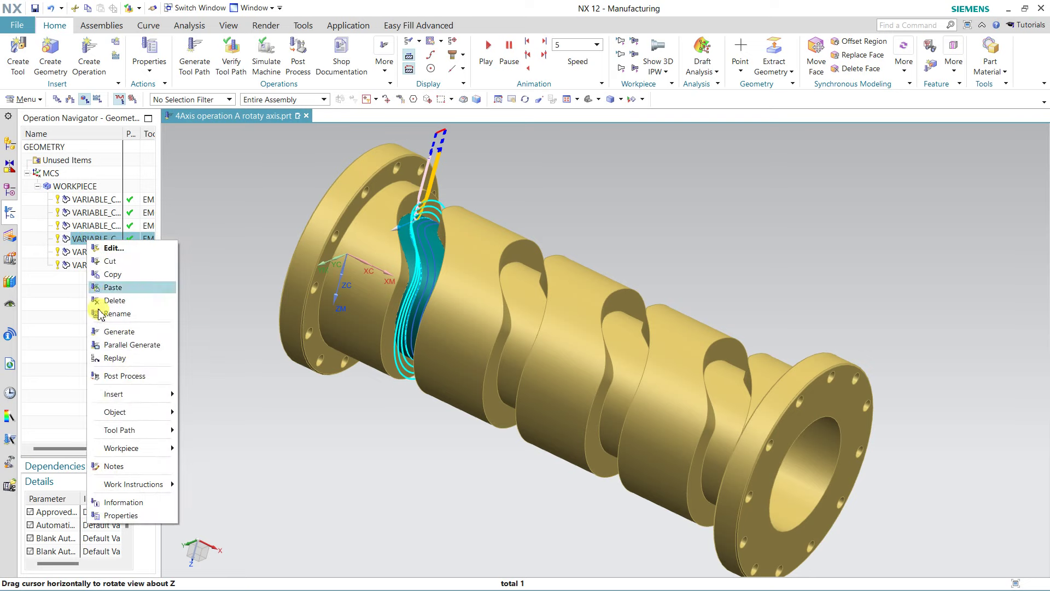
left_click(243, 391)
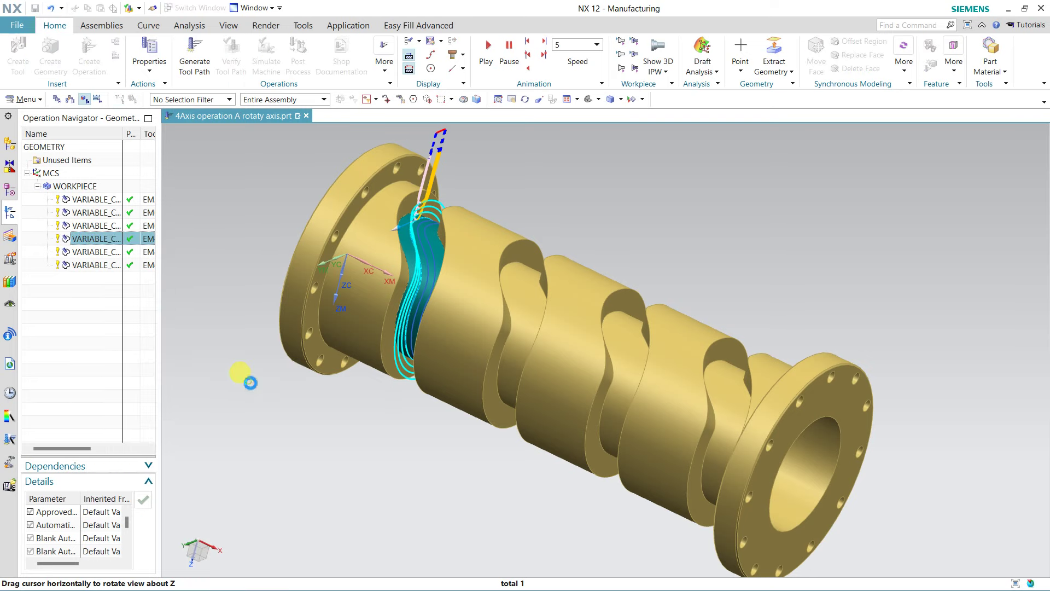
left_click(162, 43)
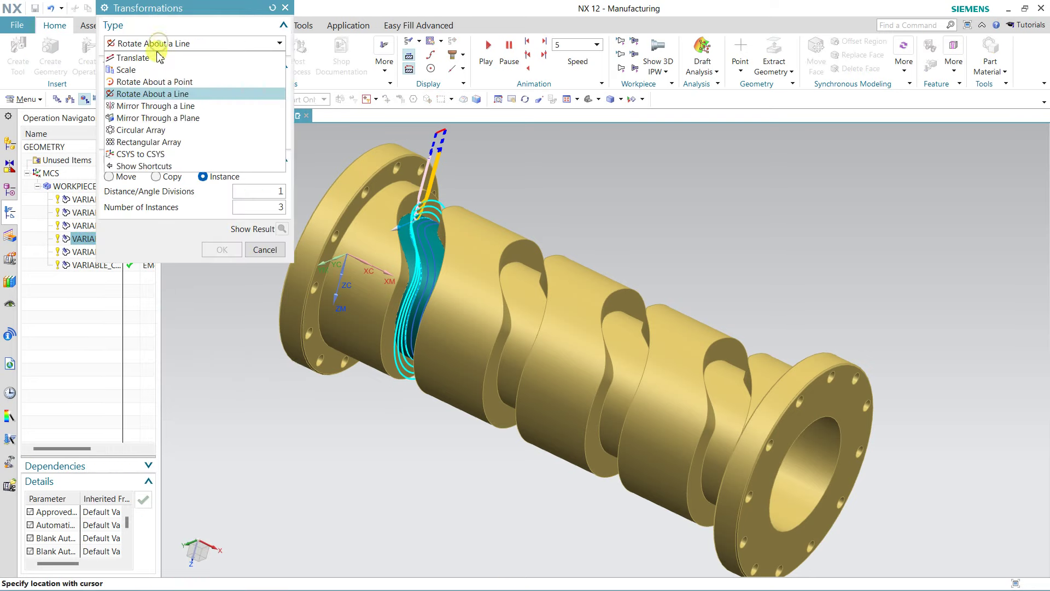
left_click(241, 84)
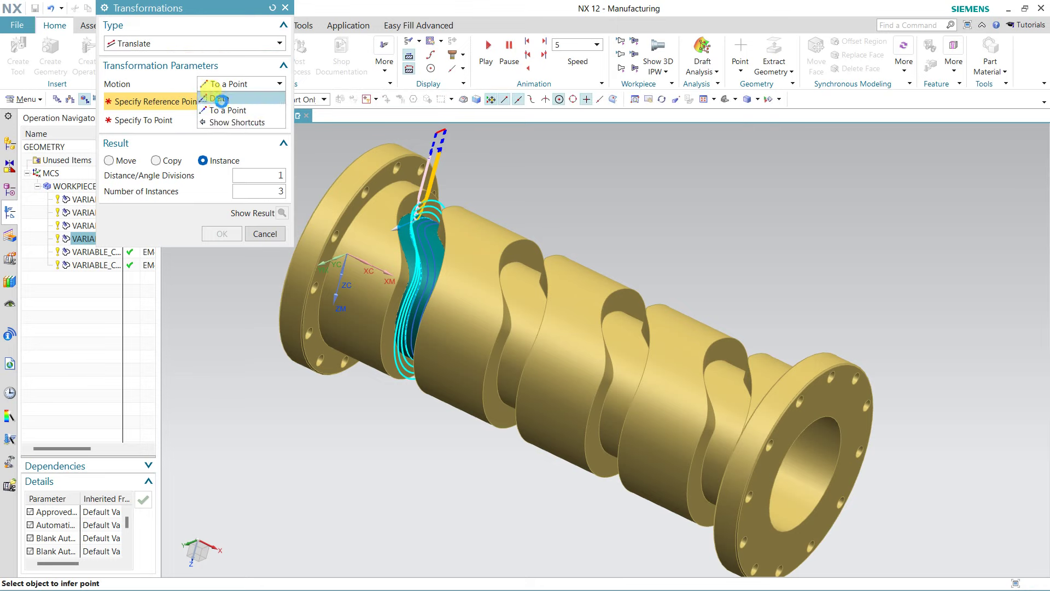
left_click(217, 98)
double_click(238, 103)
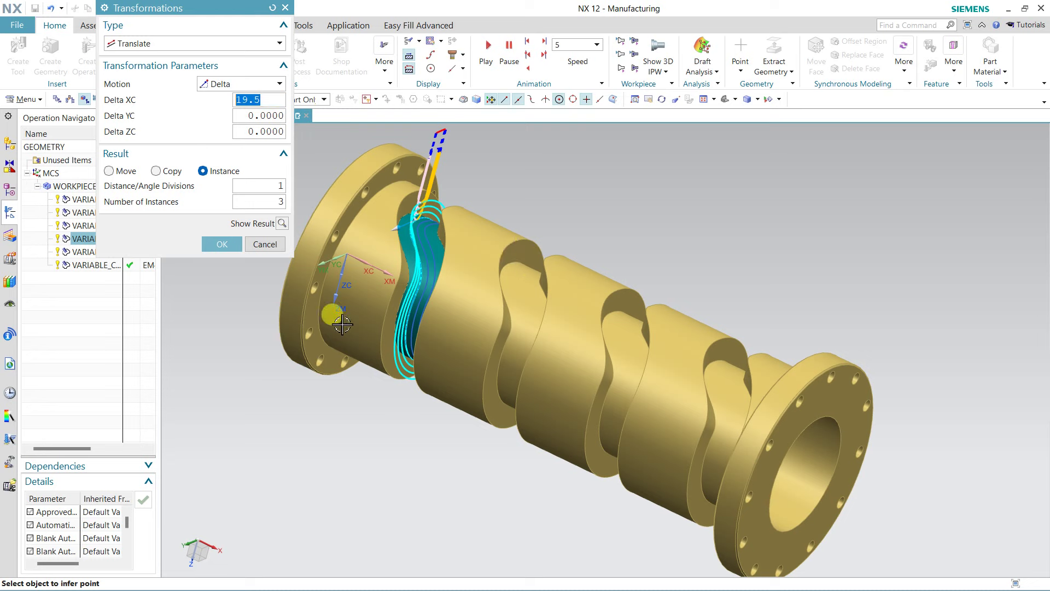
left_click(281, 224)
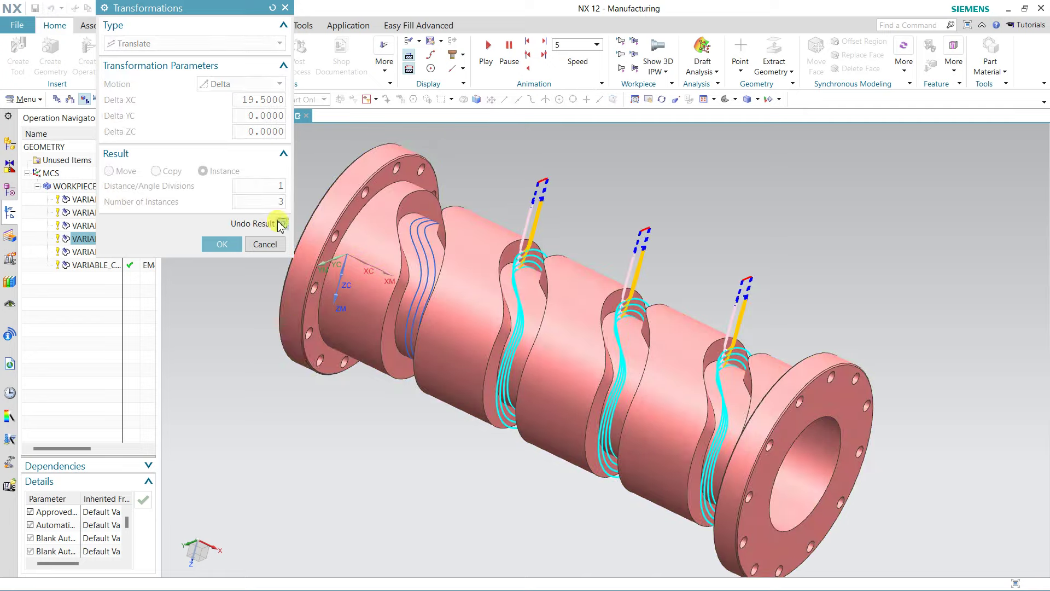
left_click(225, 249)
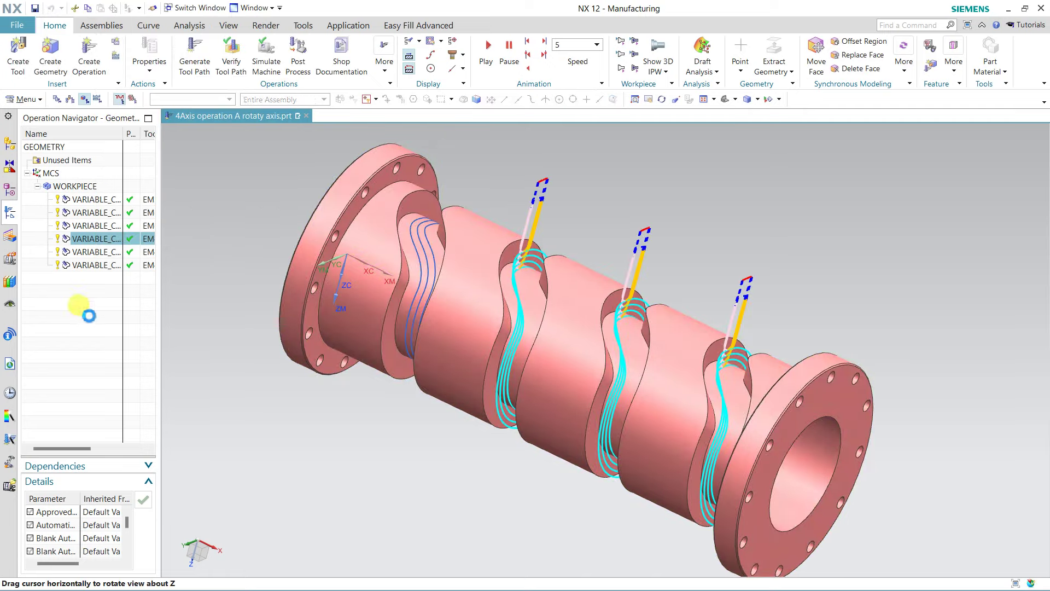
mouse_move(402, 367)
middle_mouse_down()
mouse_move(434, 197)
mouse_move(330, 368)
mouse_move(417, 394)
mouse_move(370, 421)
mouse_move(388, 383)
mouse_move(442, 366)
mouse_move(410, 410)
mouse_move(429, 436)
mouse_move(431, 422)
middle_mouse_up()
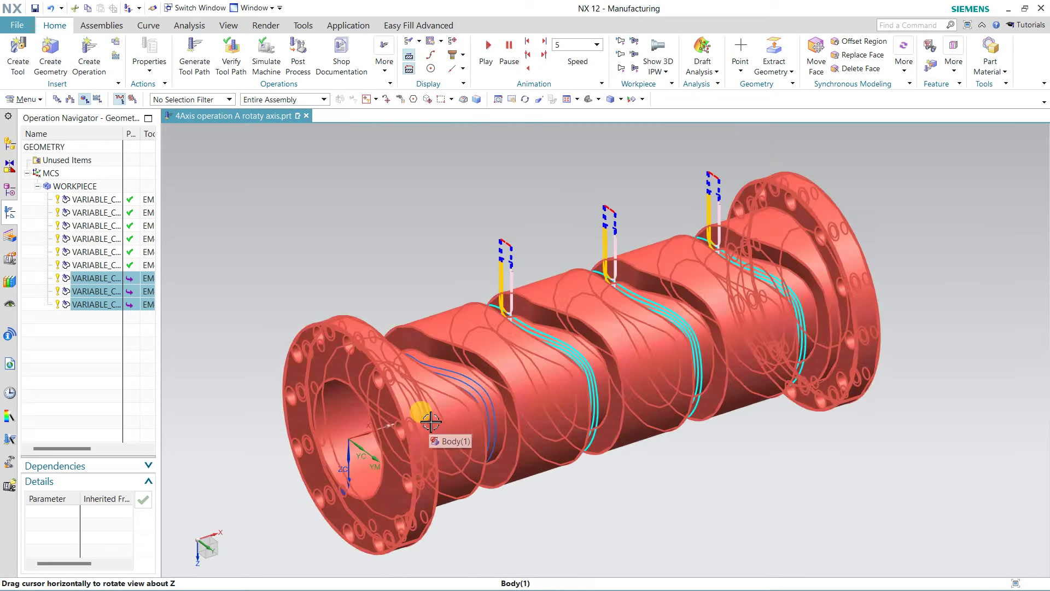